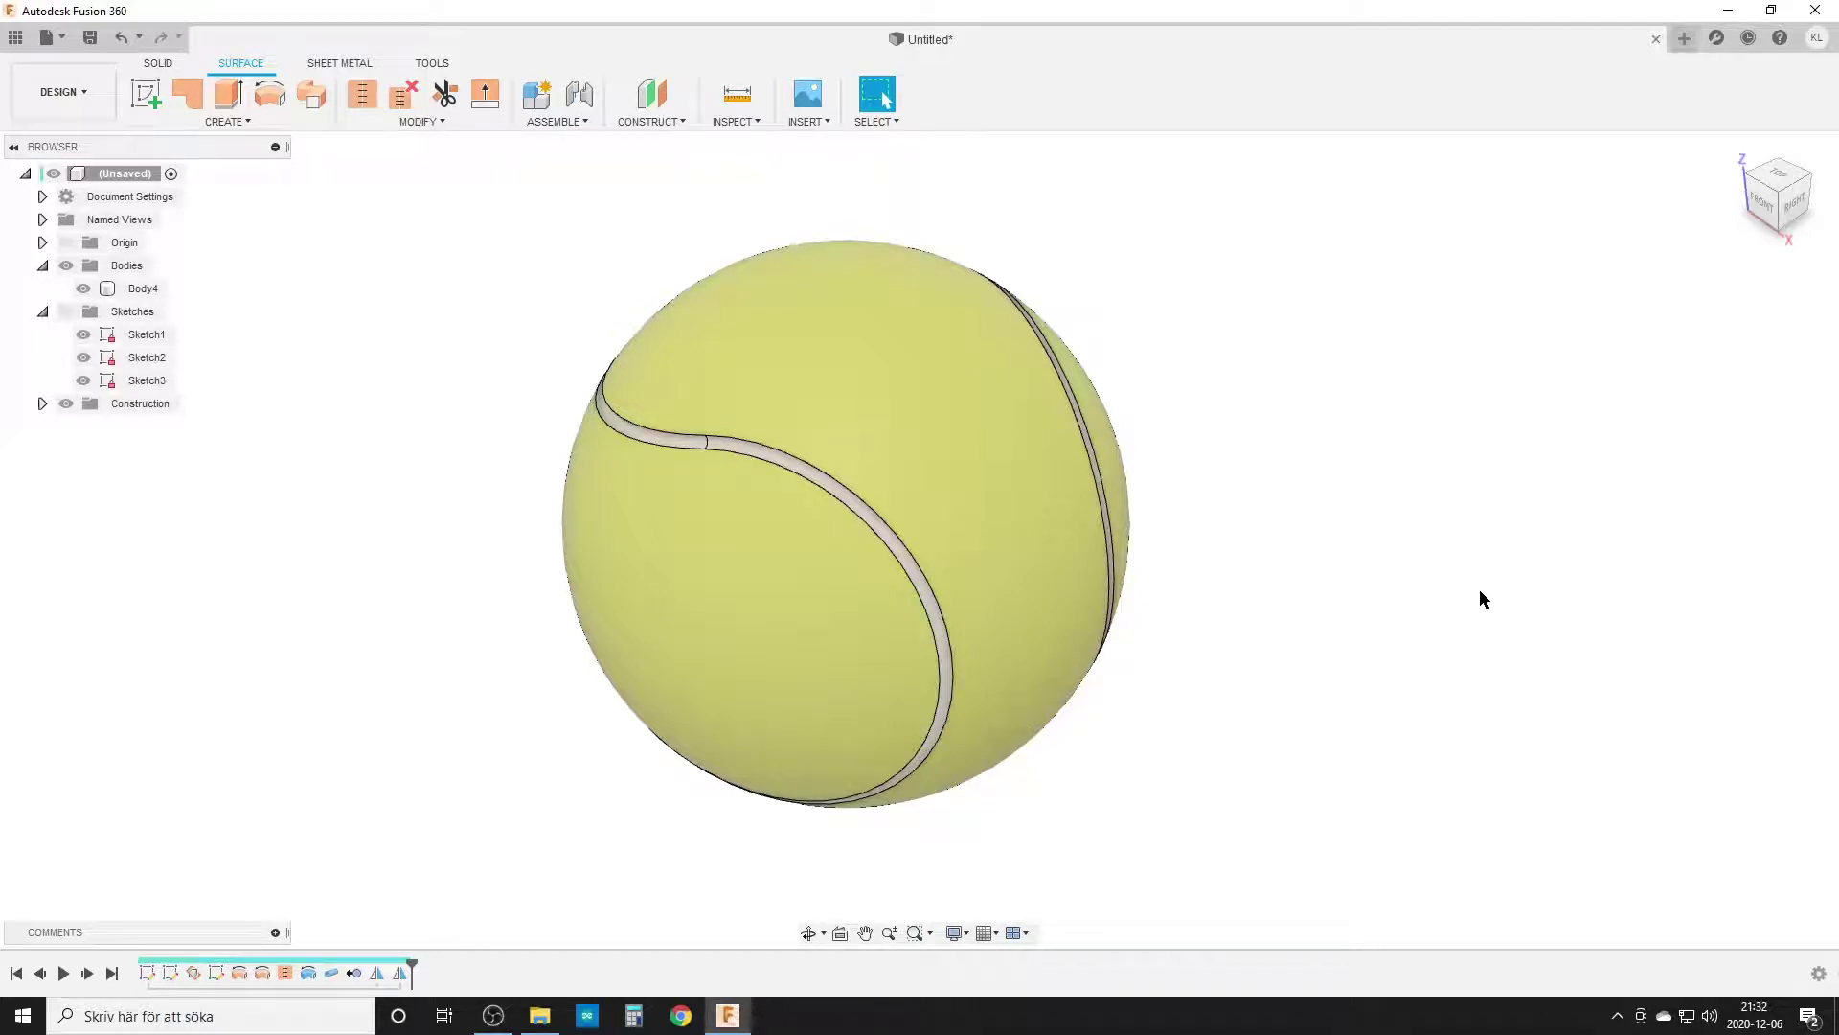
Orbit the ball and measure the seam groove depth between inner and outer faces: 1.9998 mm
{"action": "key", "text": "F4"}
{"action": "left_click_drag", "start_coordinate": [1223, 722], "coordinate": [1289, 661]}
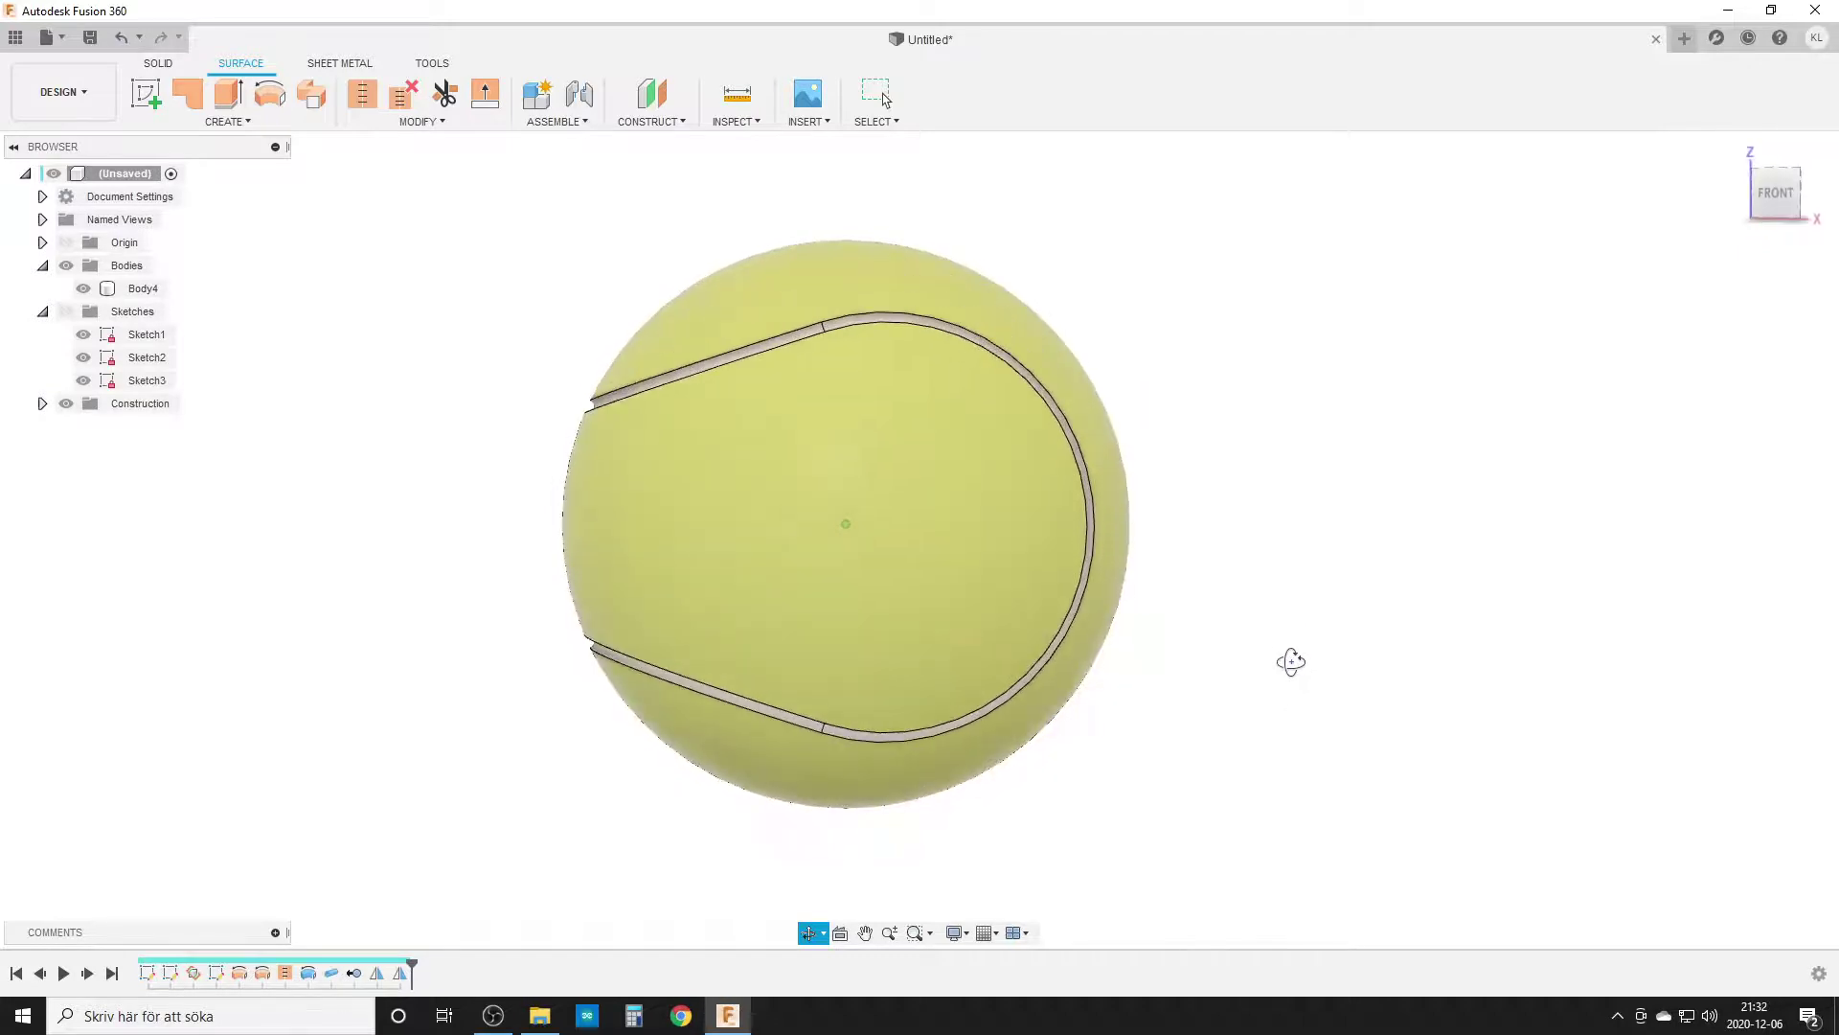
{"action": "key", "text": "Escape"}
{"action": "left_click", "coordinate": [738, 96]}
{"action": "left_click", "coordinate": [854, 467]}
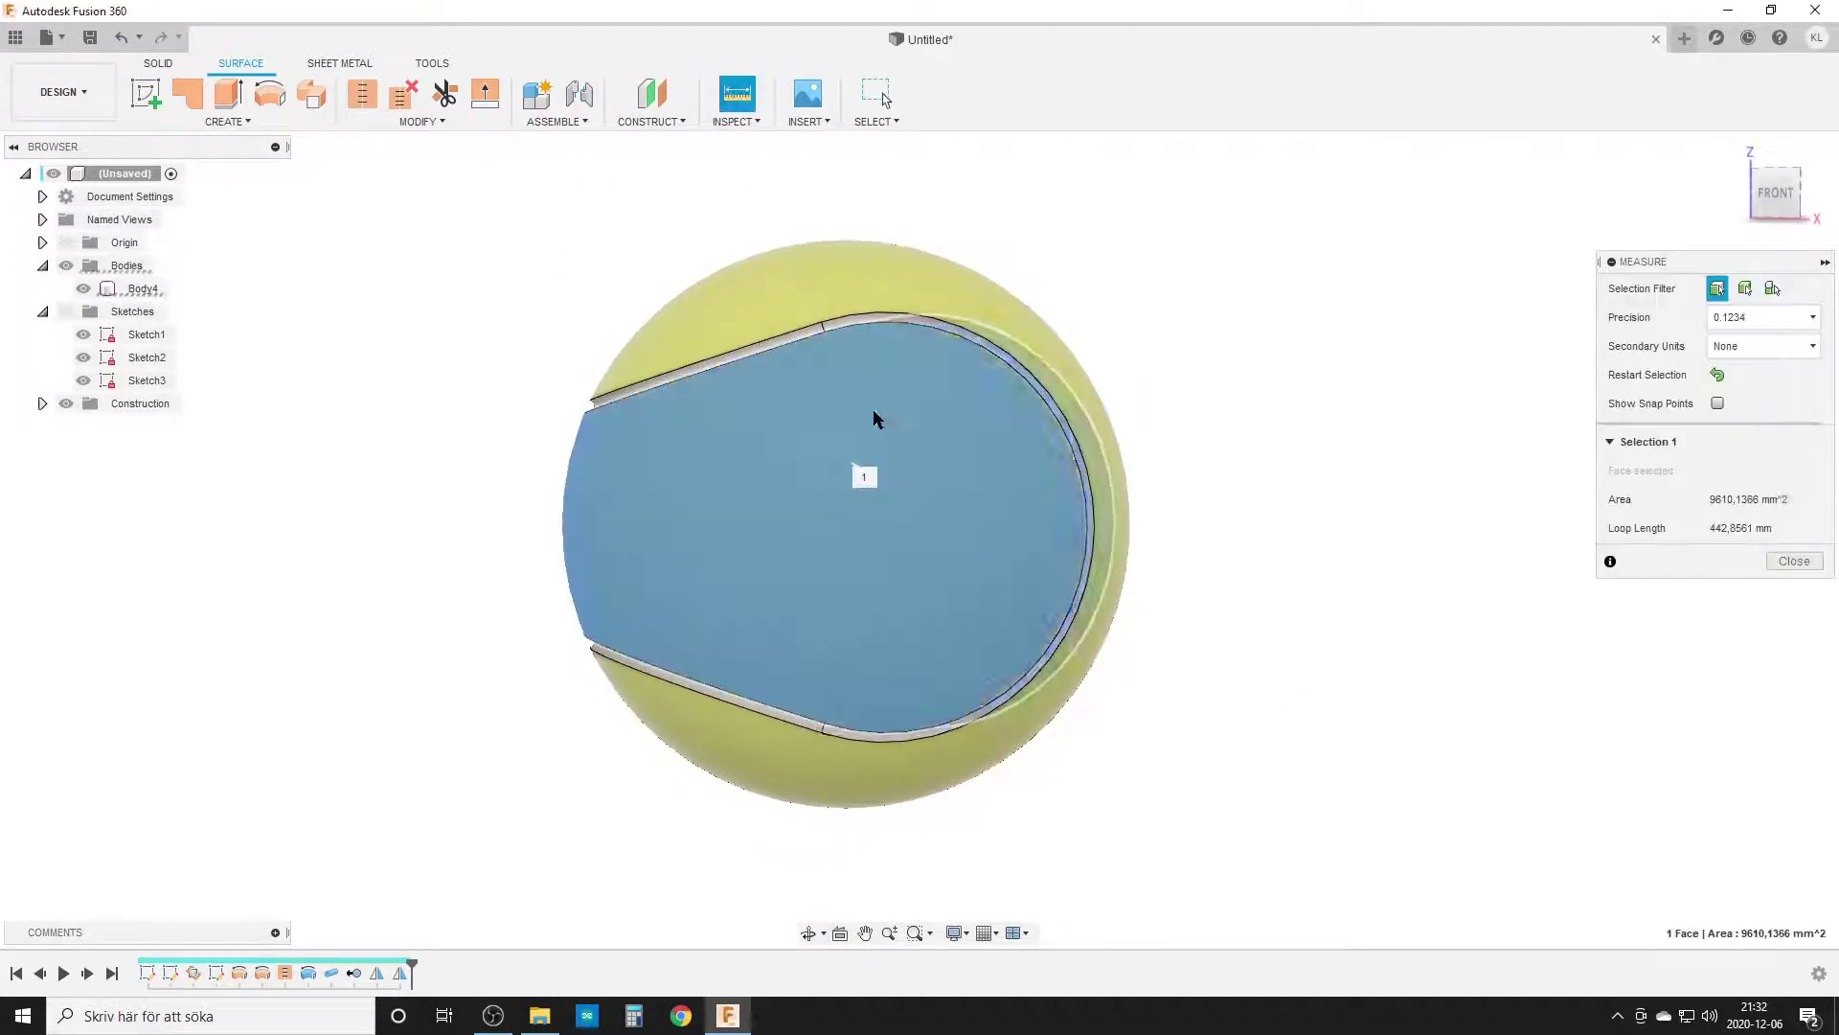
{"action": "left_click", "coordinate": [862, 273]}
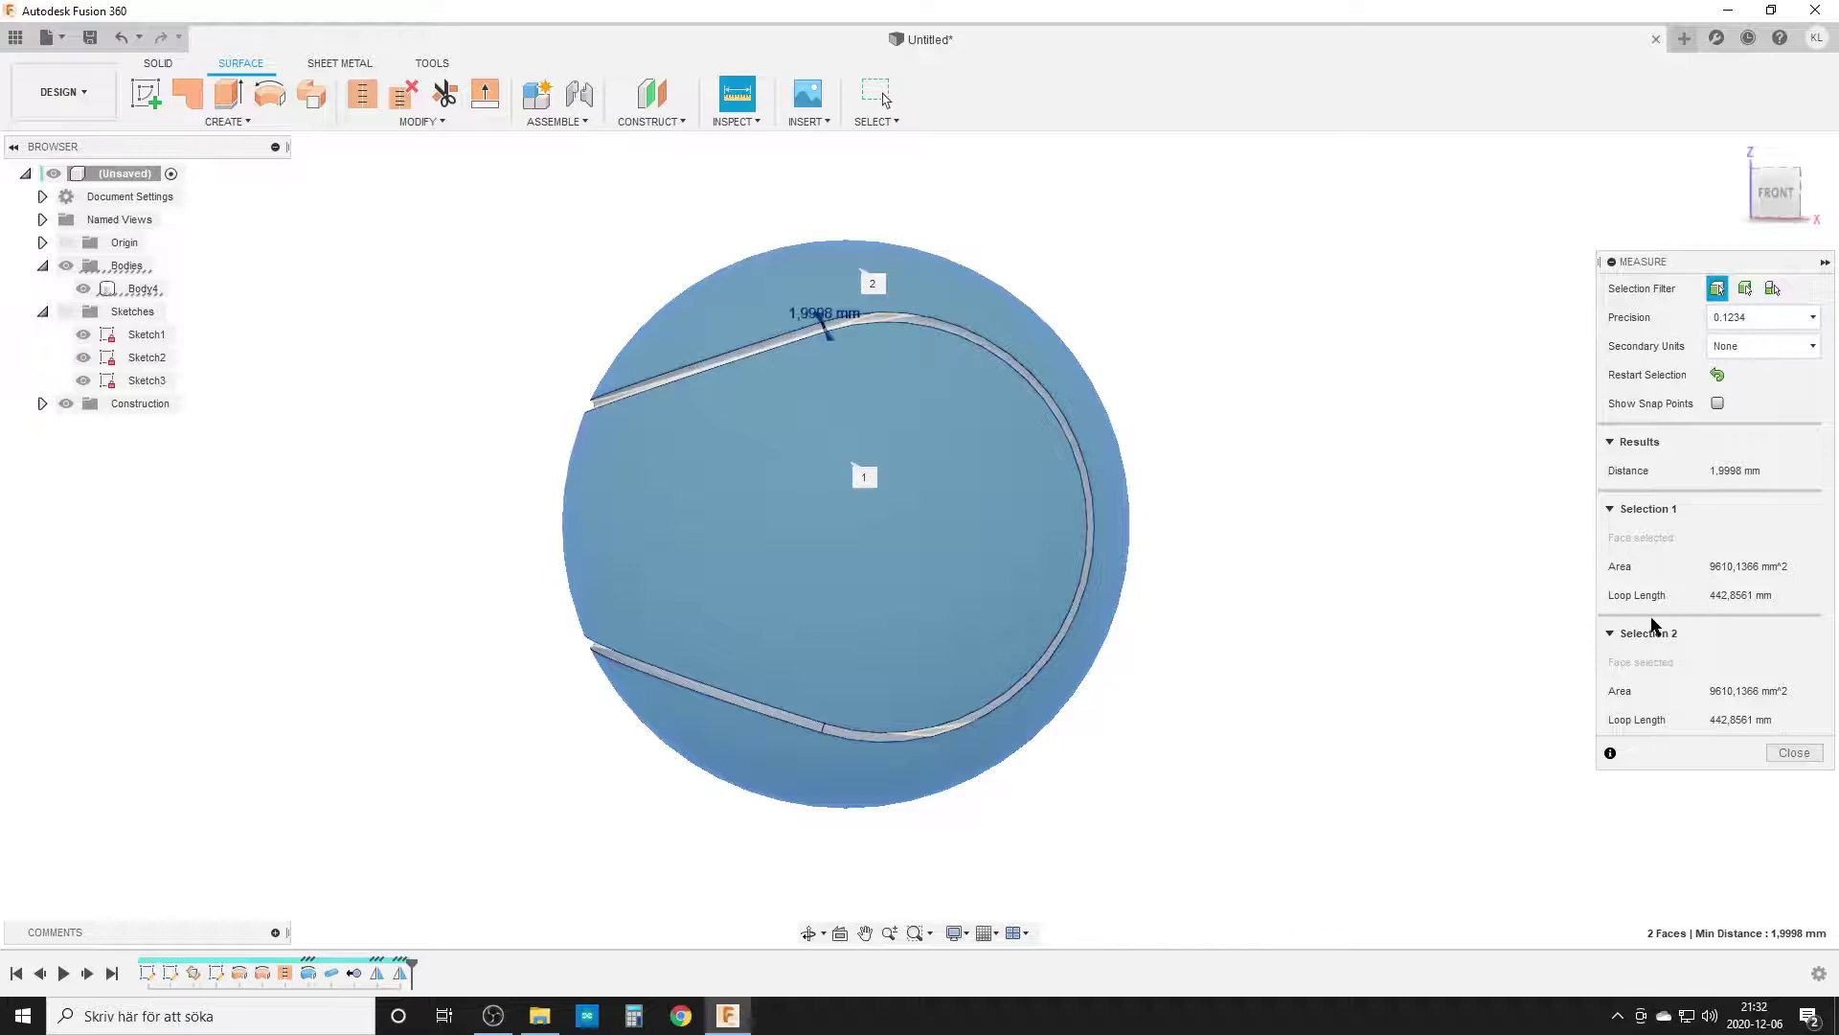
{"action": "left_click", "coordinate": [1793, 752]}
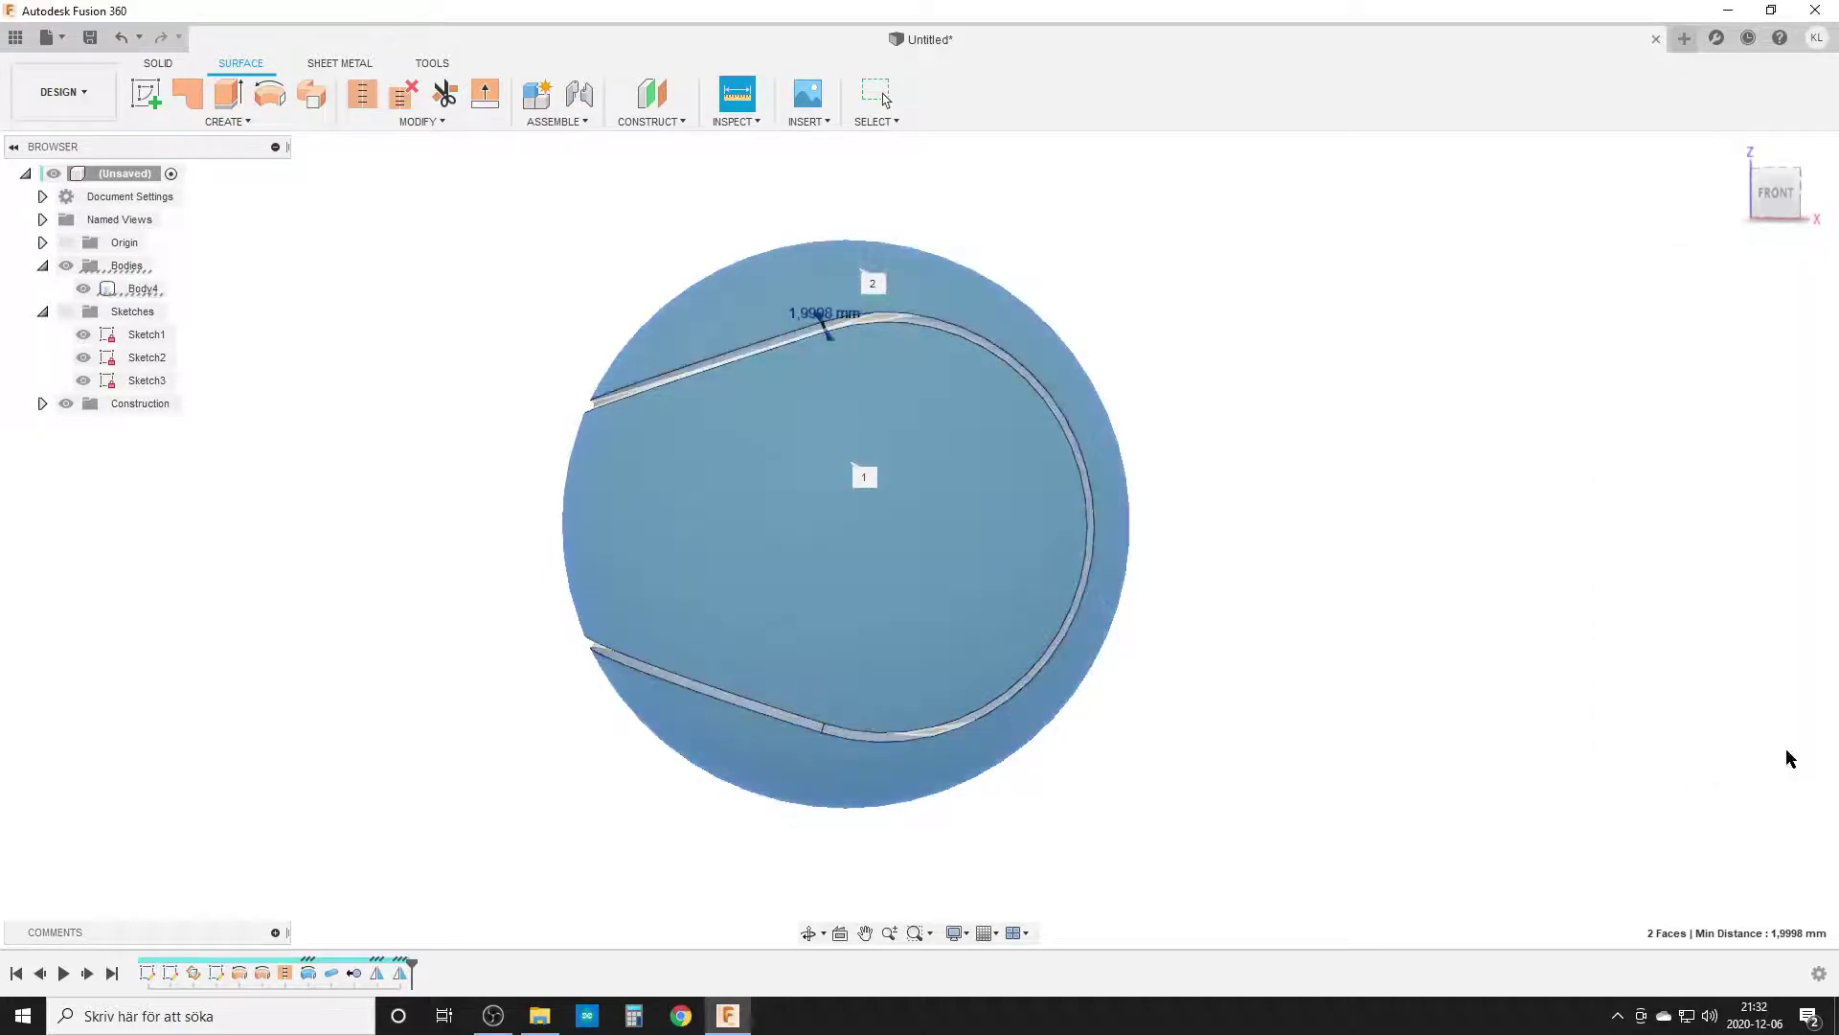
{"action": "middle_click_drag", "start_coordinate": [1360, 699], "coordinate": [1312, 733], "text": "shift"}
Start a new design and draw a horizontal chord line in a sketch on the XY plane
{"action": "left_click", "coordinate": [1684, 39]}
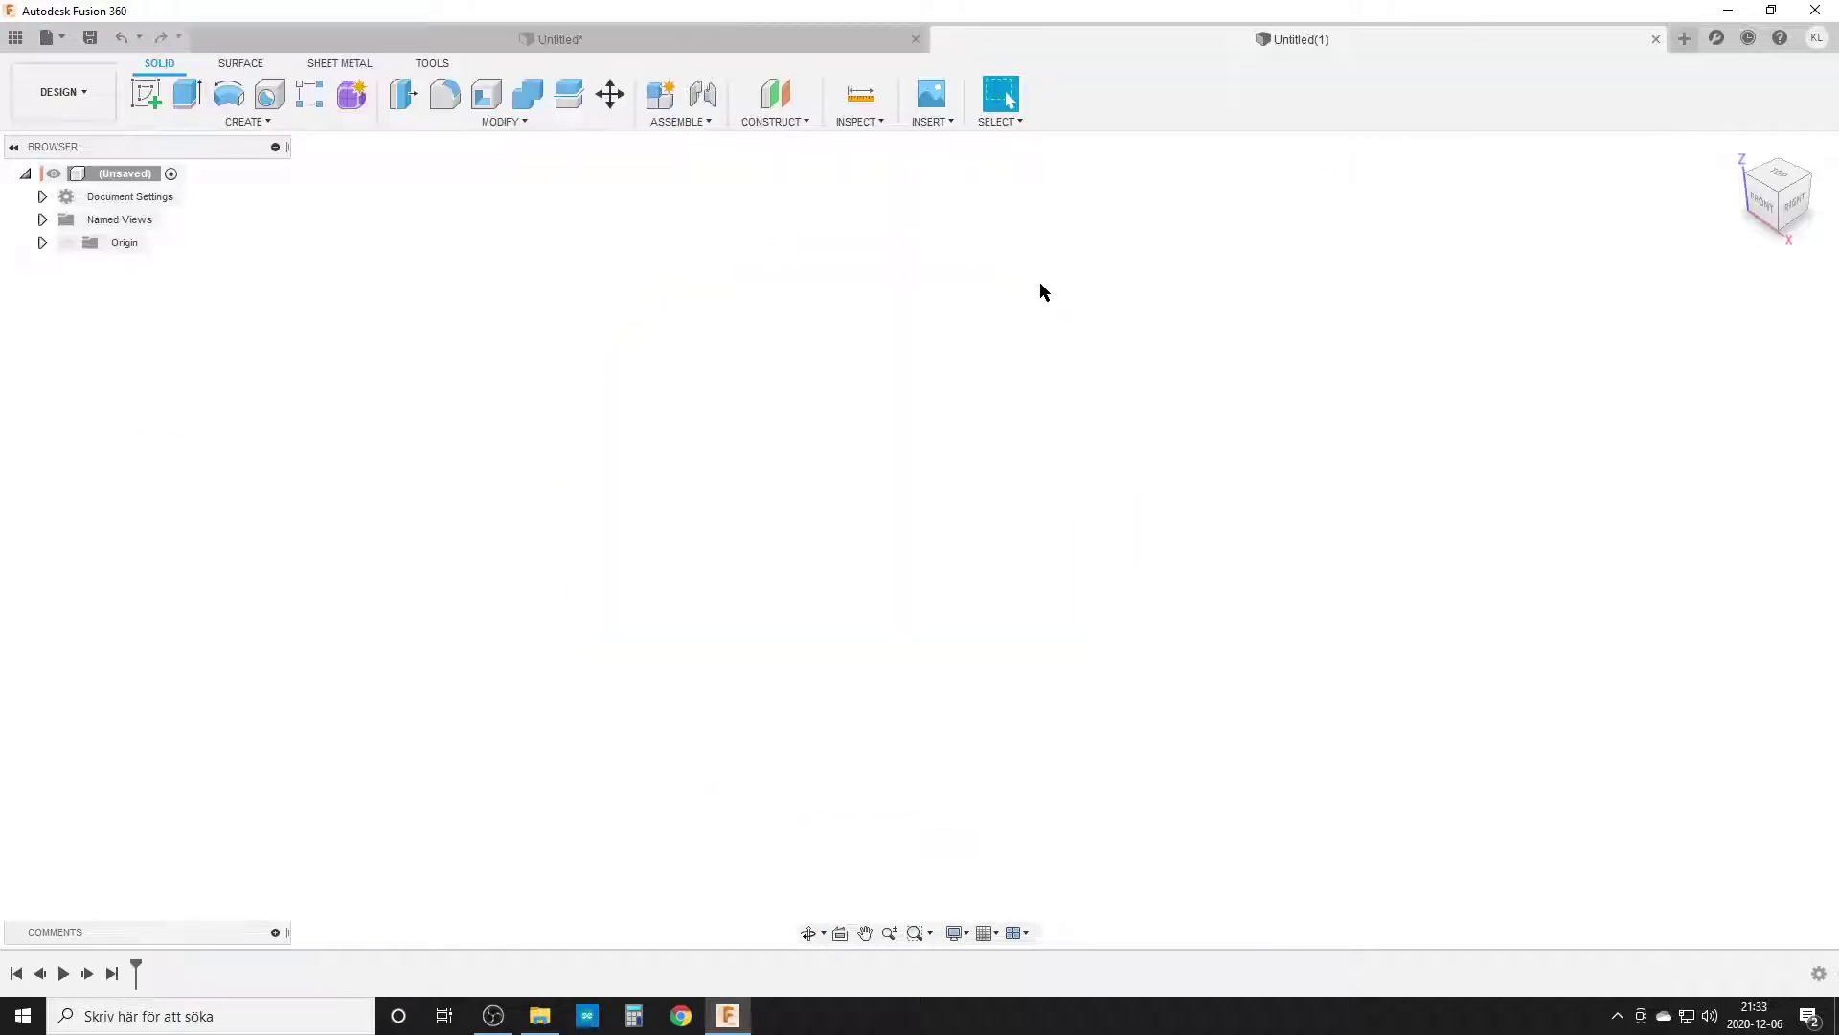
{"action": "left_click", "coordinate": [145, 93]}
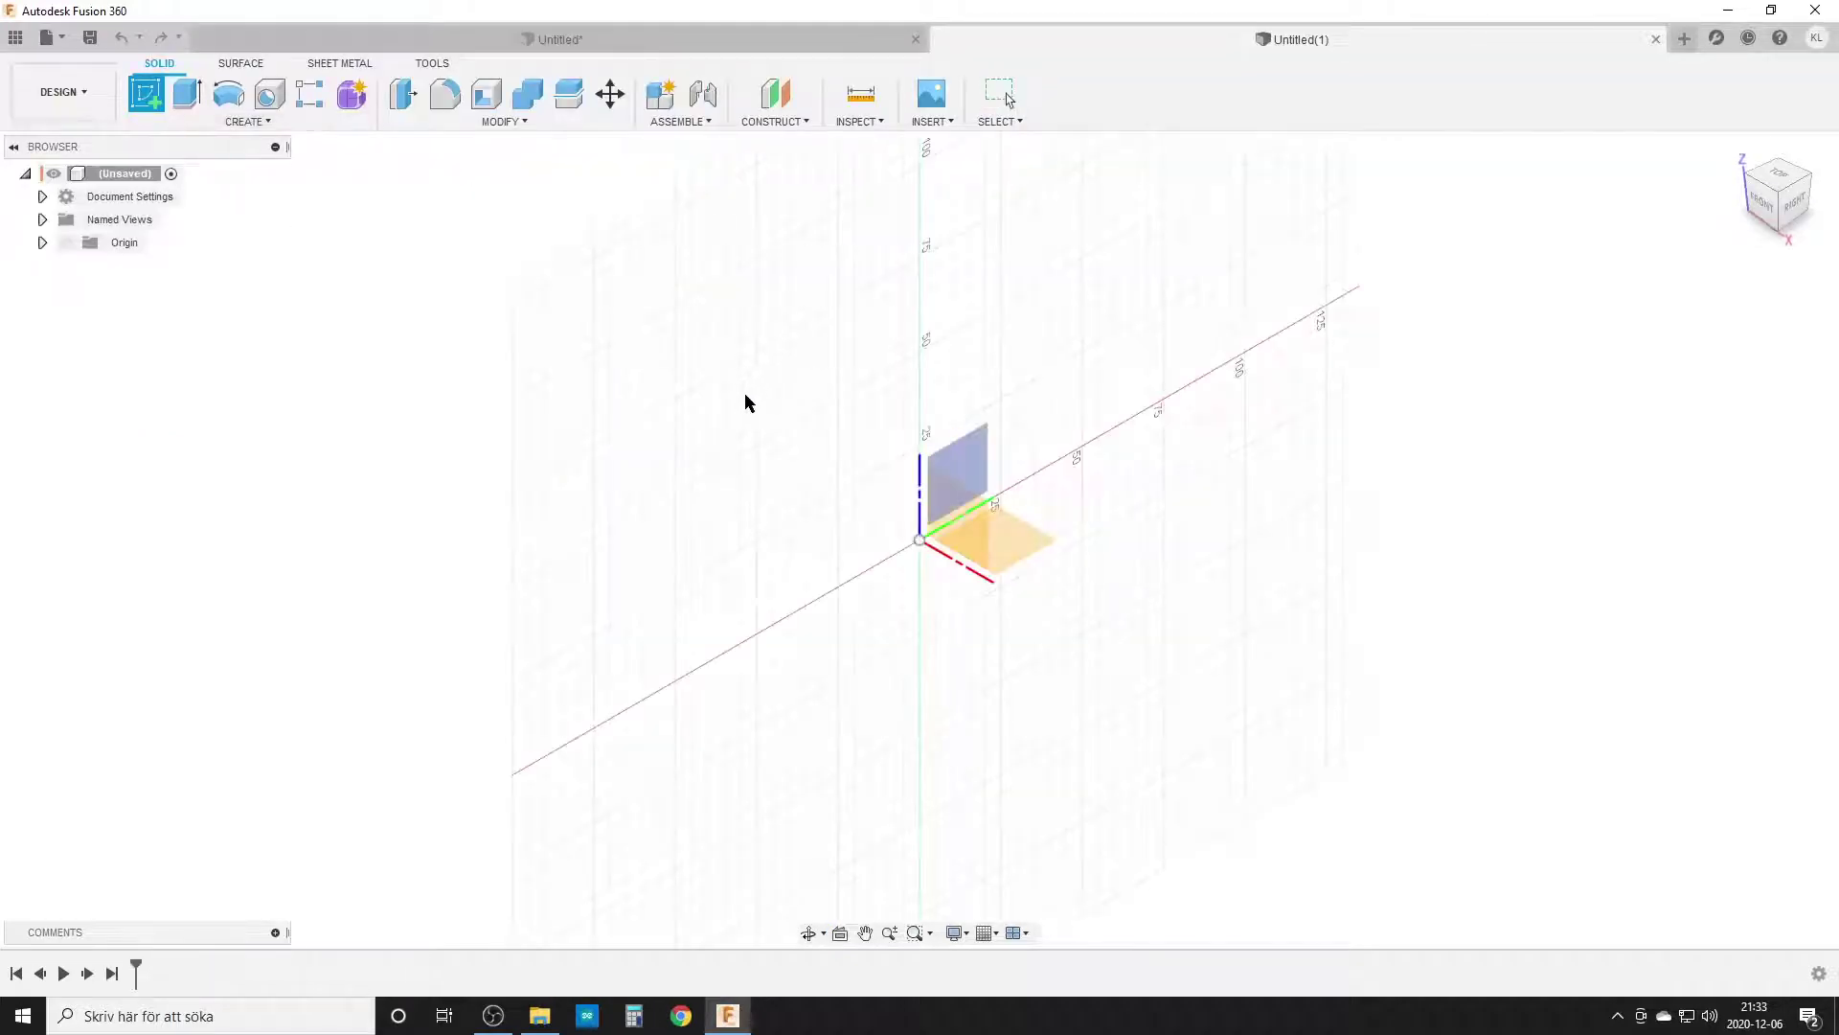
{"action": "left_click", "coordinate": [982, 536]}
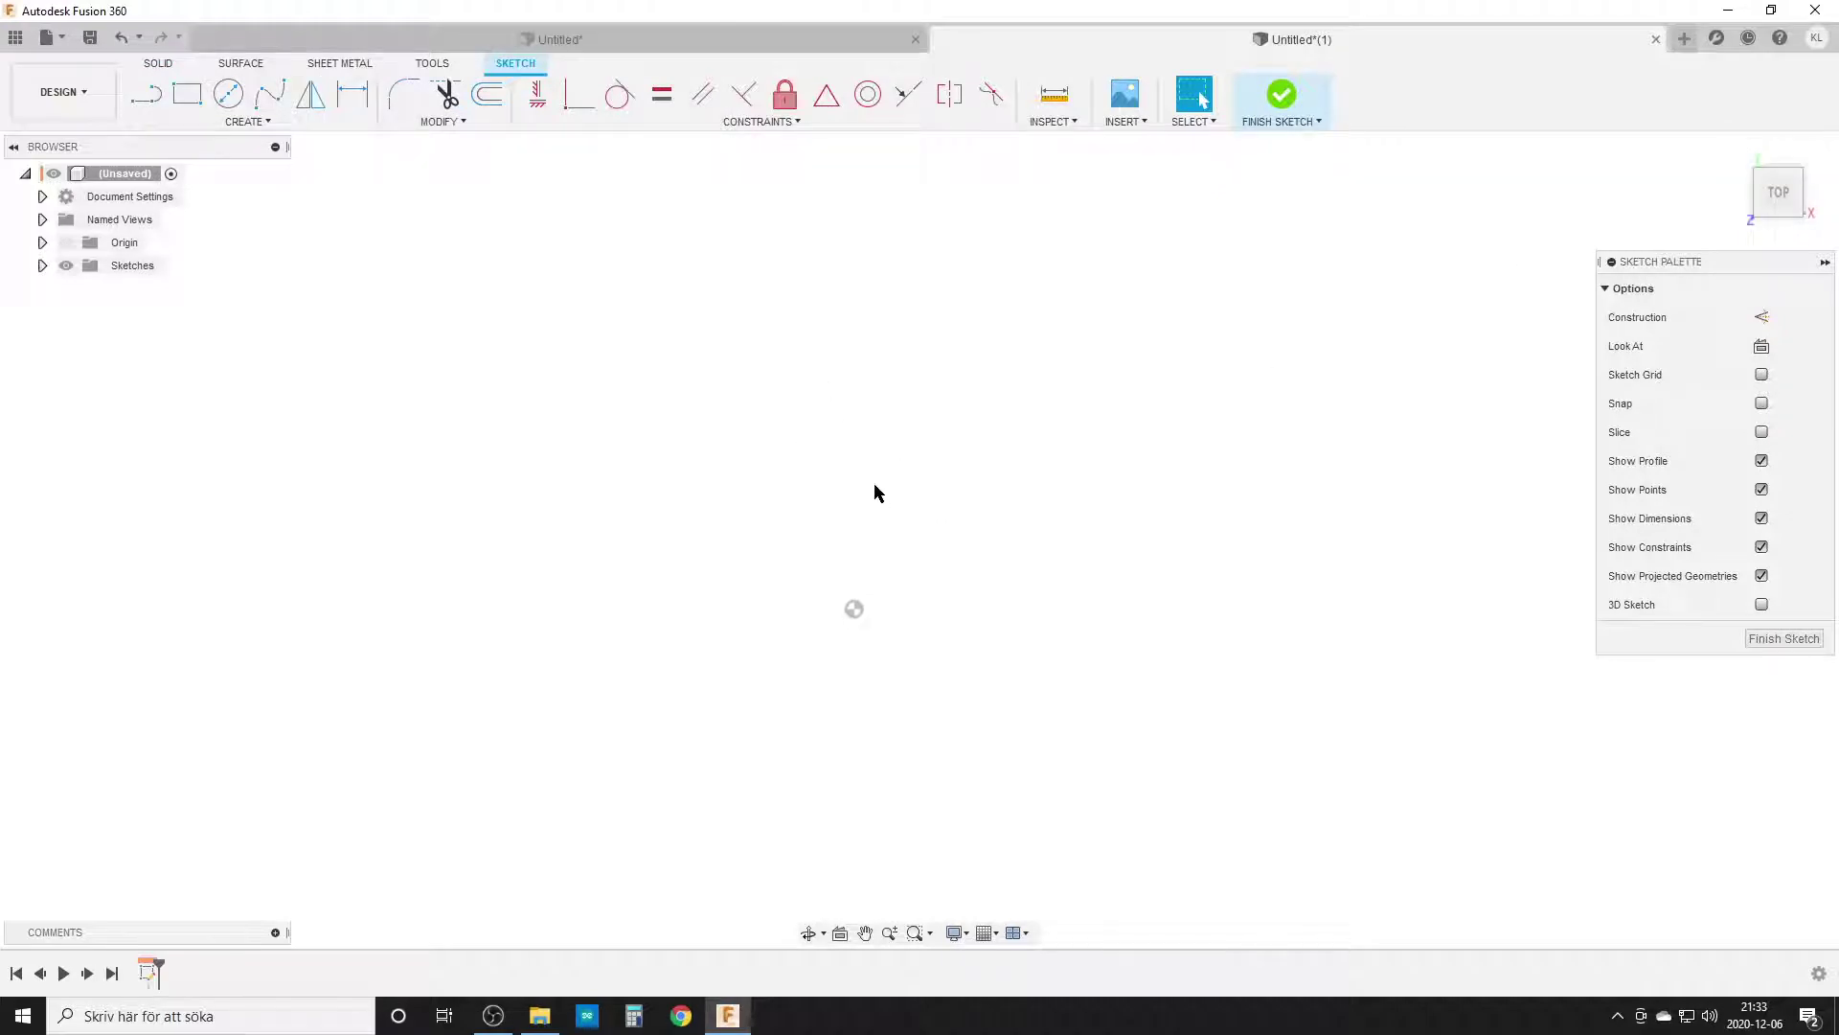
{"action": "key", "text": "l"}
{"action": "left_click", "coordinate": [690, 445]}
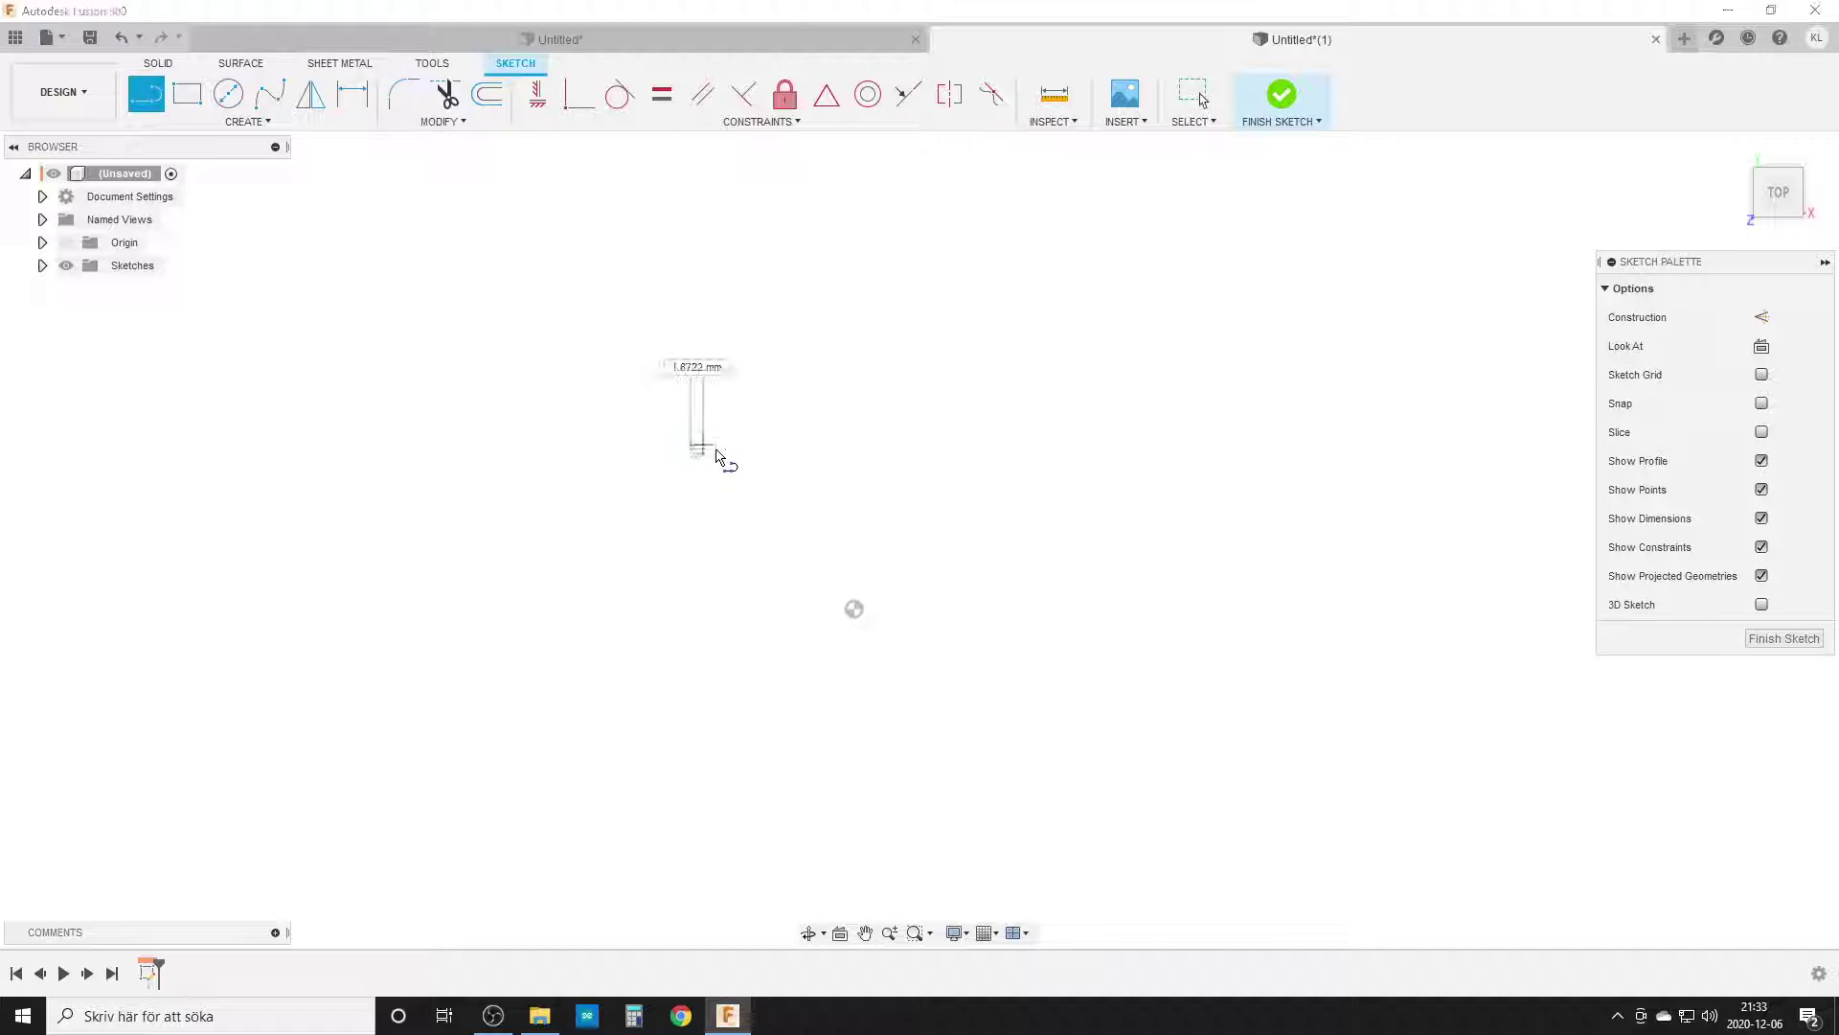
{"action": "left_click", "coordinate": [1094, 445]}
Draw a three-point arc between the line's endpoints, bulging below it
{"action": "key", "text": "Escape"}
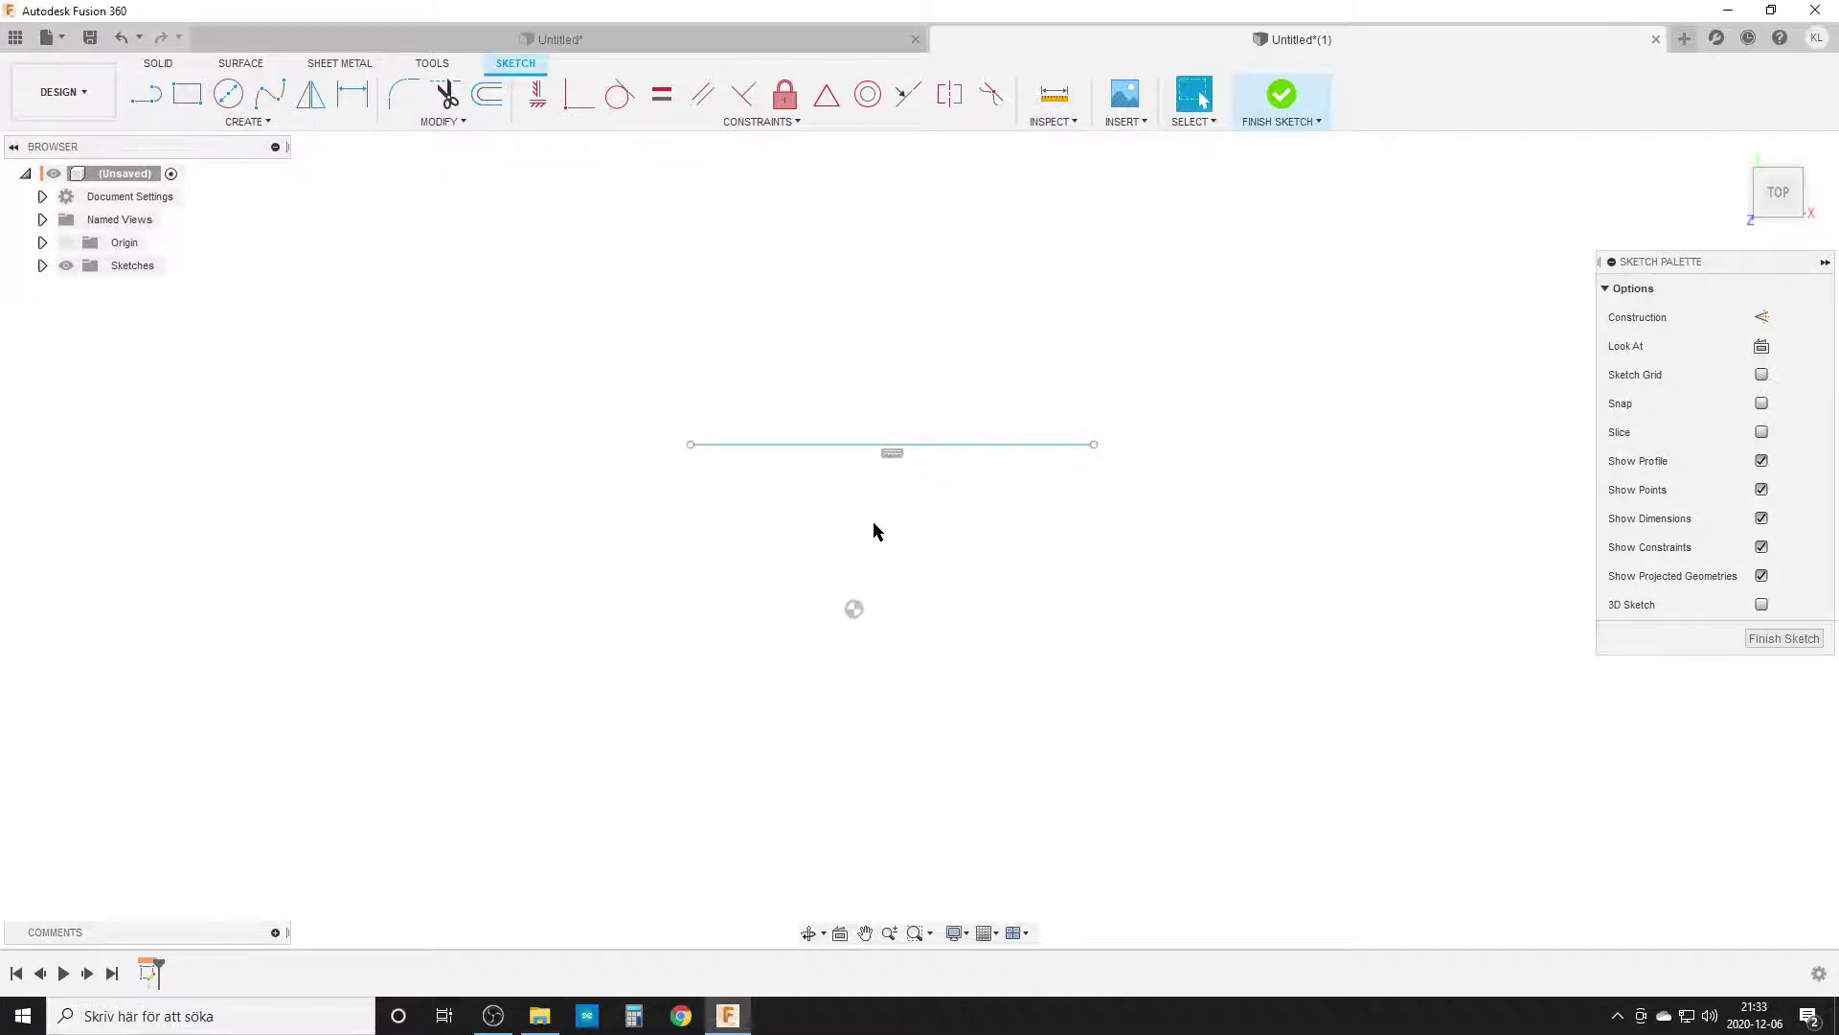
{"action": "type", "text": "sarc"}
{"action": "key", "text": "Return"}
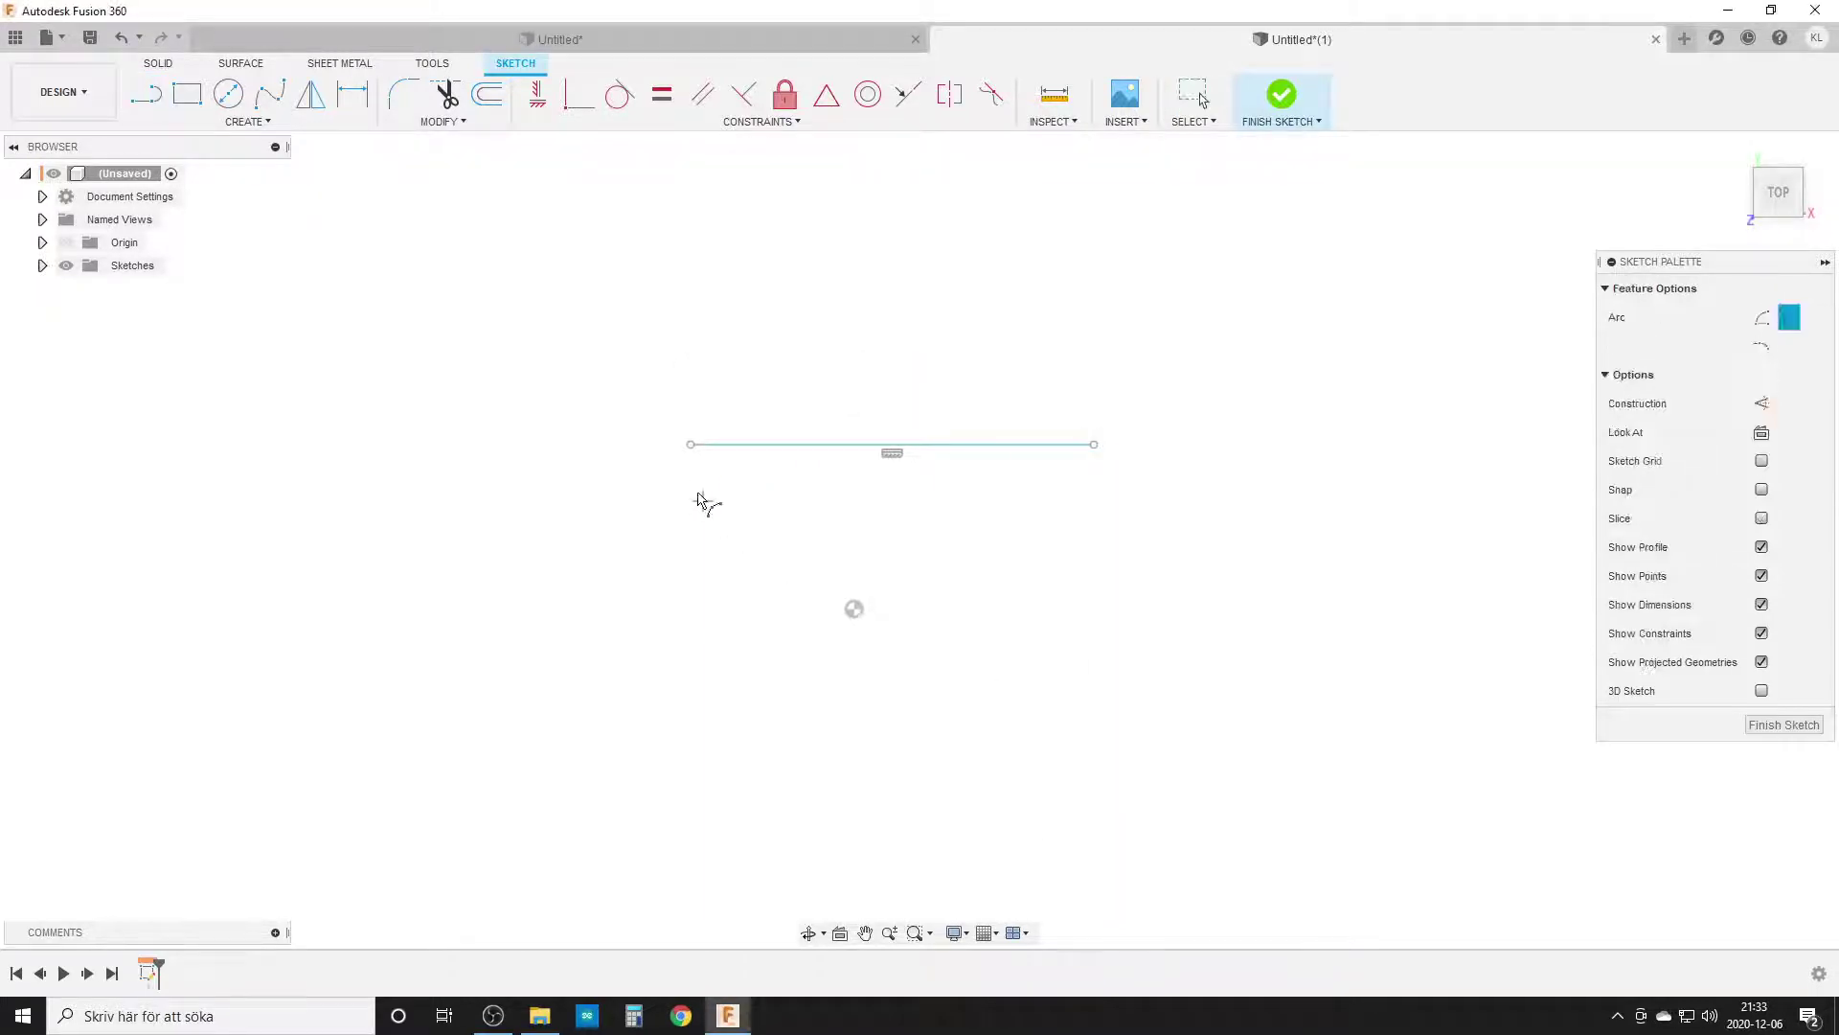
{"action": "left_click", "coordinate": [690, 445]}
{"action": "left_click", "coordinate": [1094, 444]}
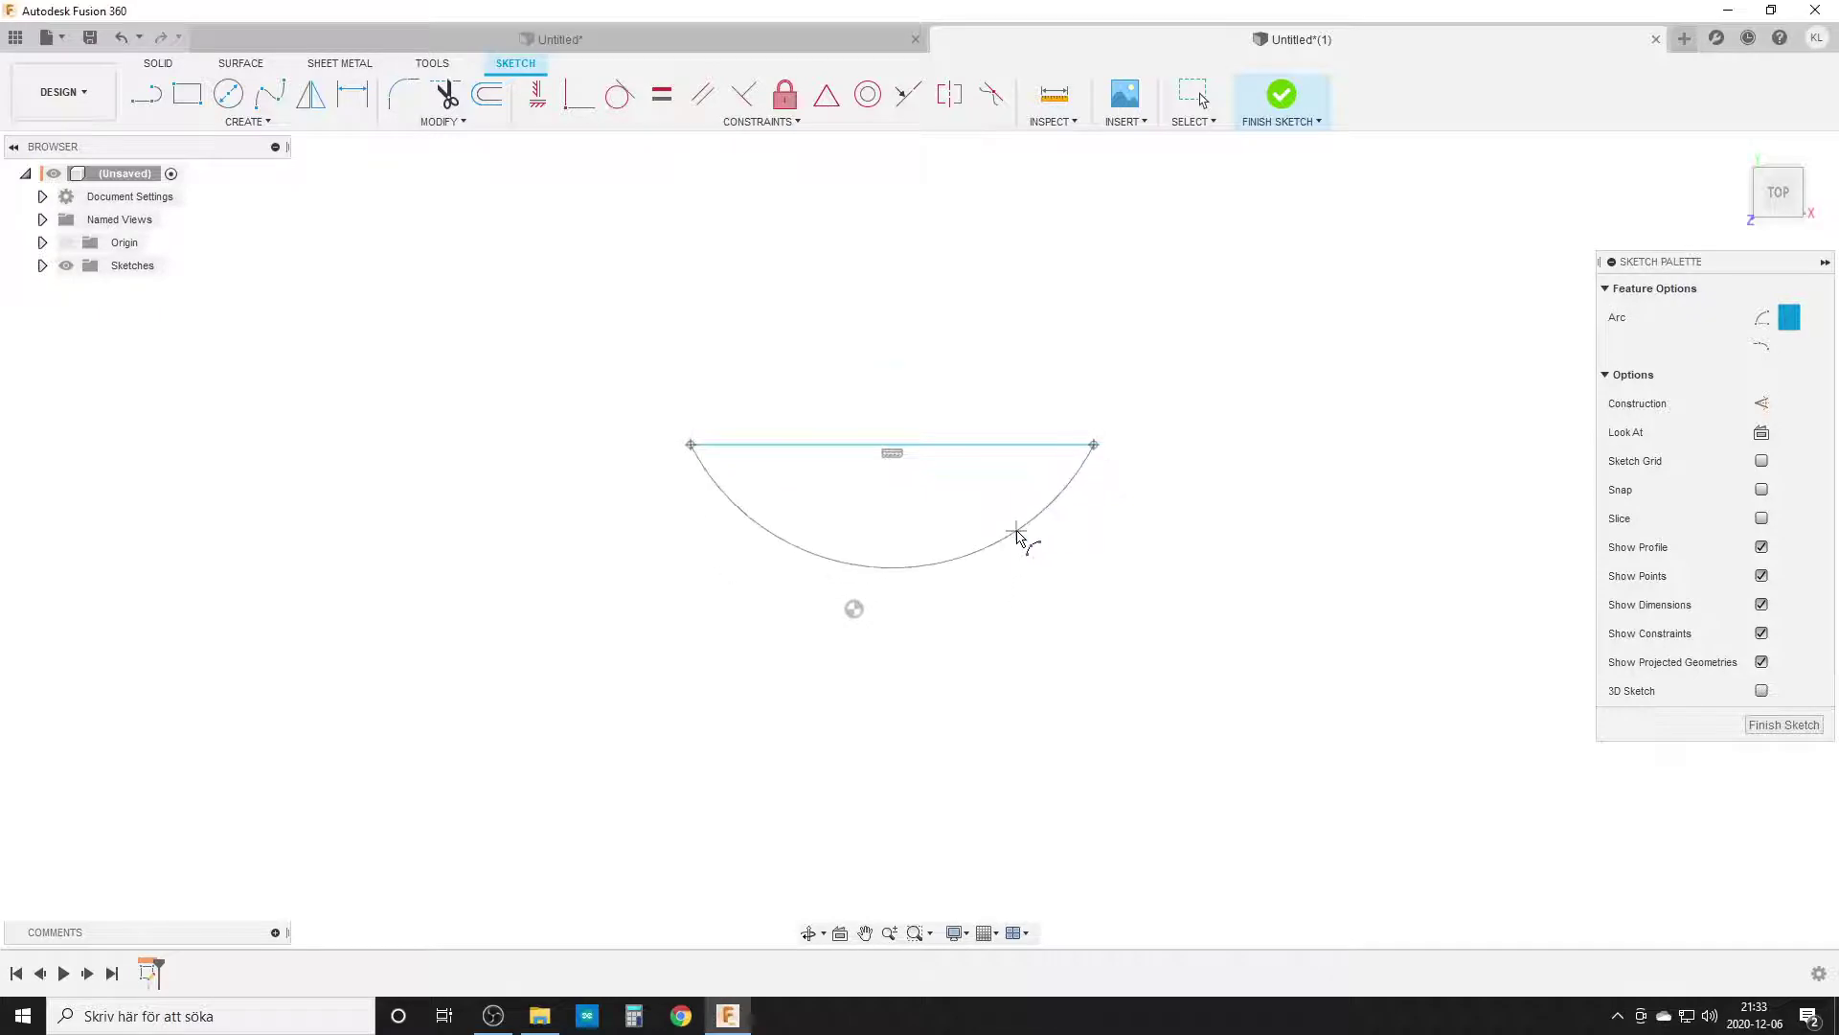
{"action": "left_click", "coordinate": [1018, 532]}
Put the arc's centre on the chord and centre the chord's midpoint on the origin
{"action": "key", "text": "Escape"}
{"action": "left_click", "coordinate": [579, 93]}
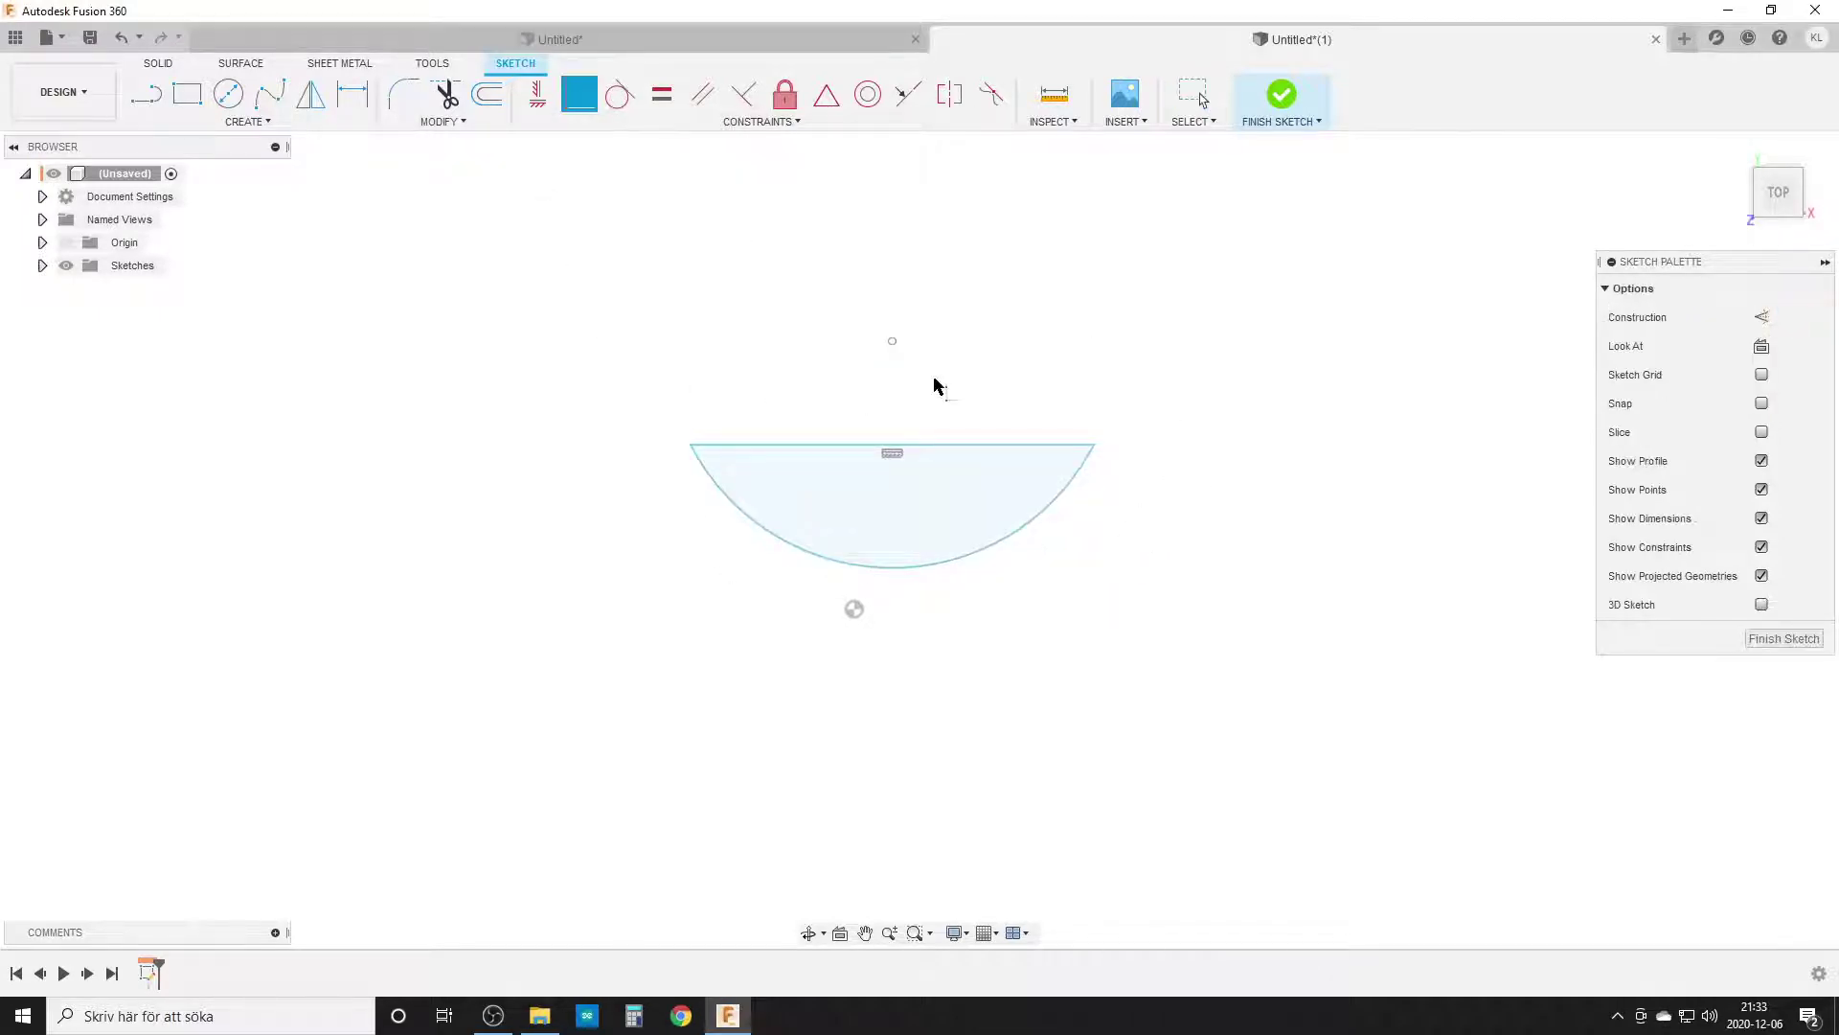
{"action": "left_click", "coordinate": [891, 343]}
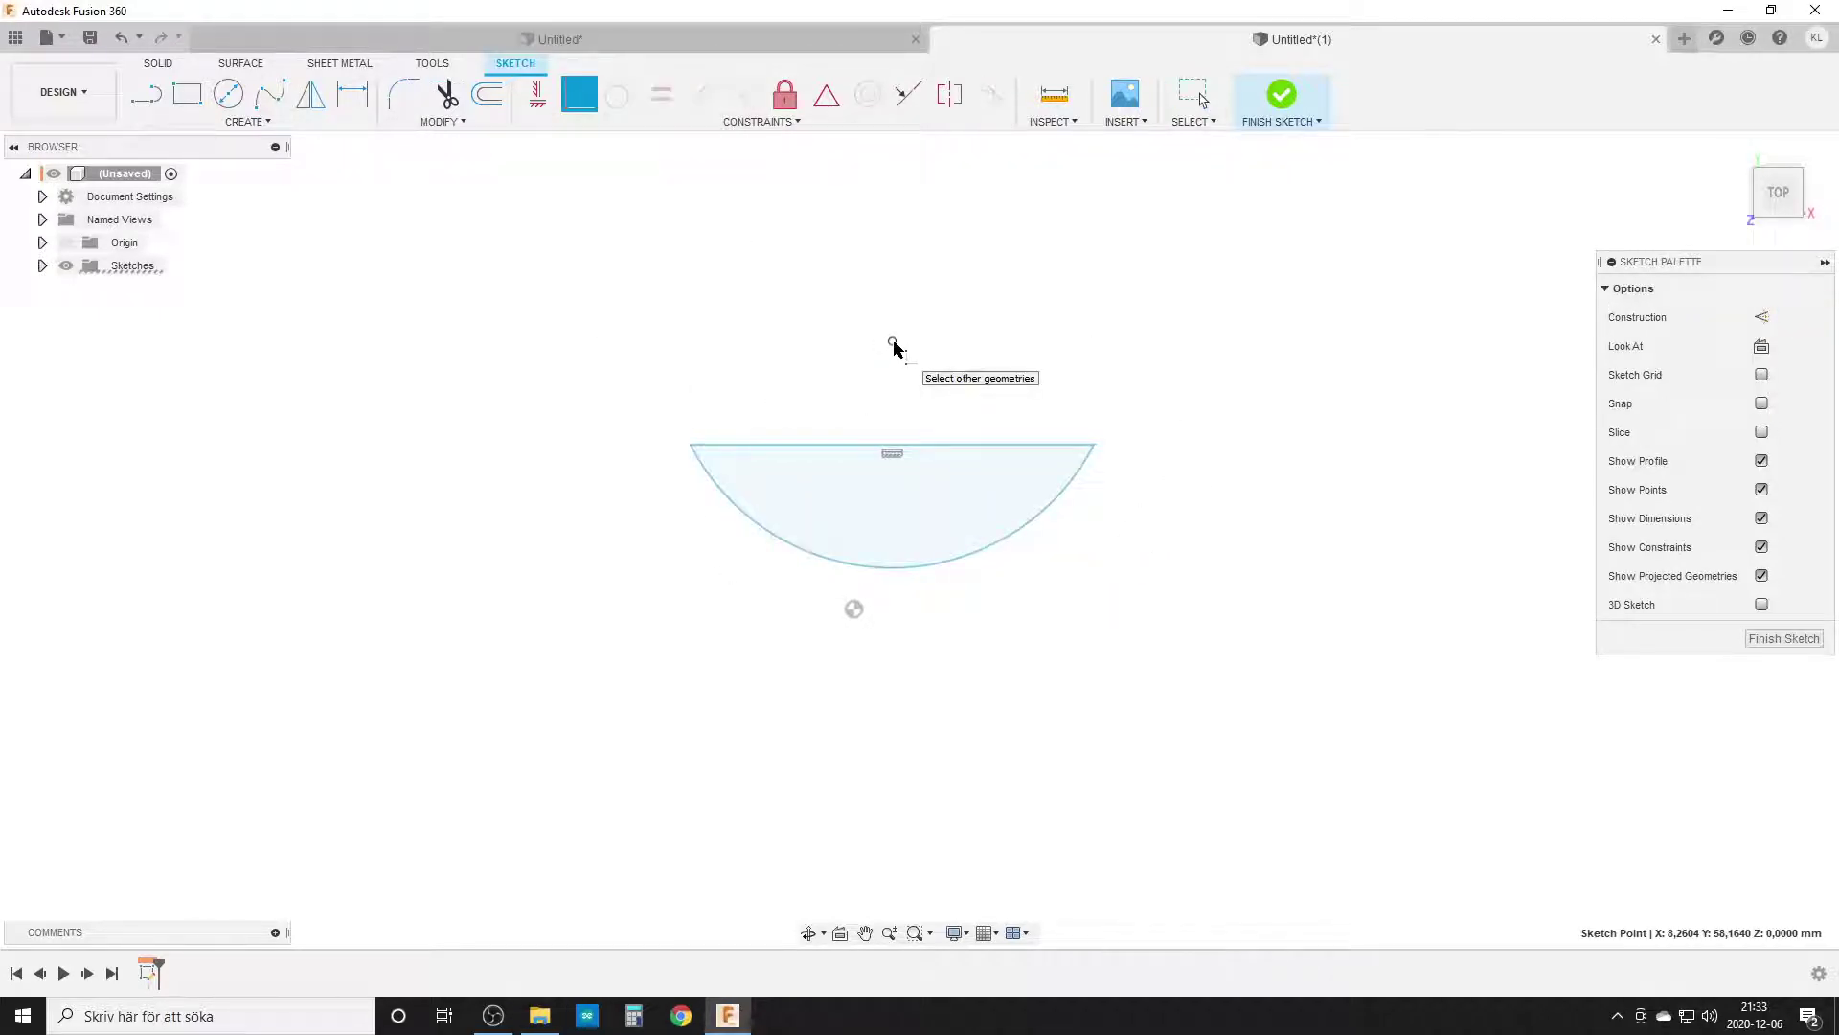
{"action": "left_click", "coordinate": [897, 447]}
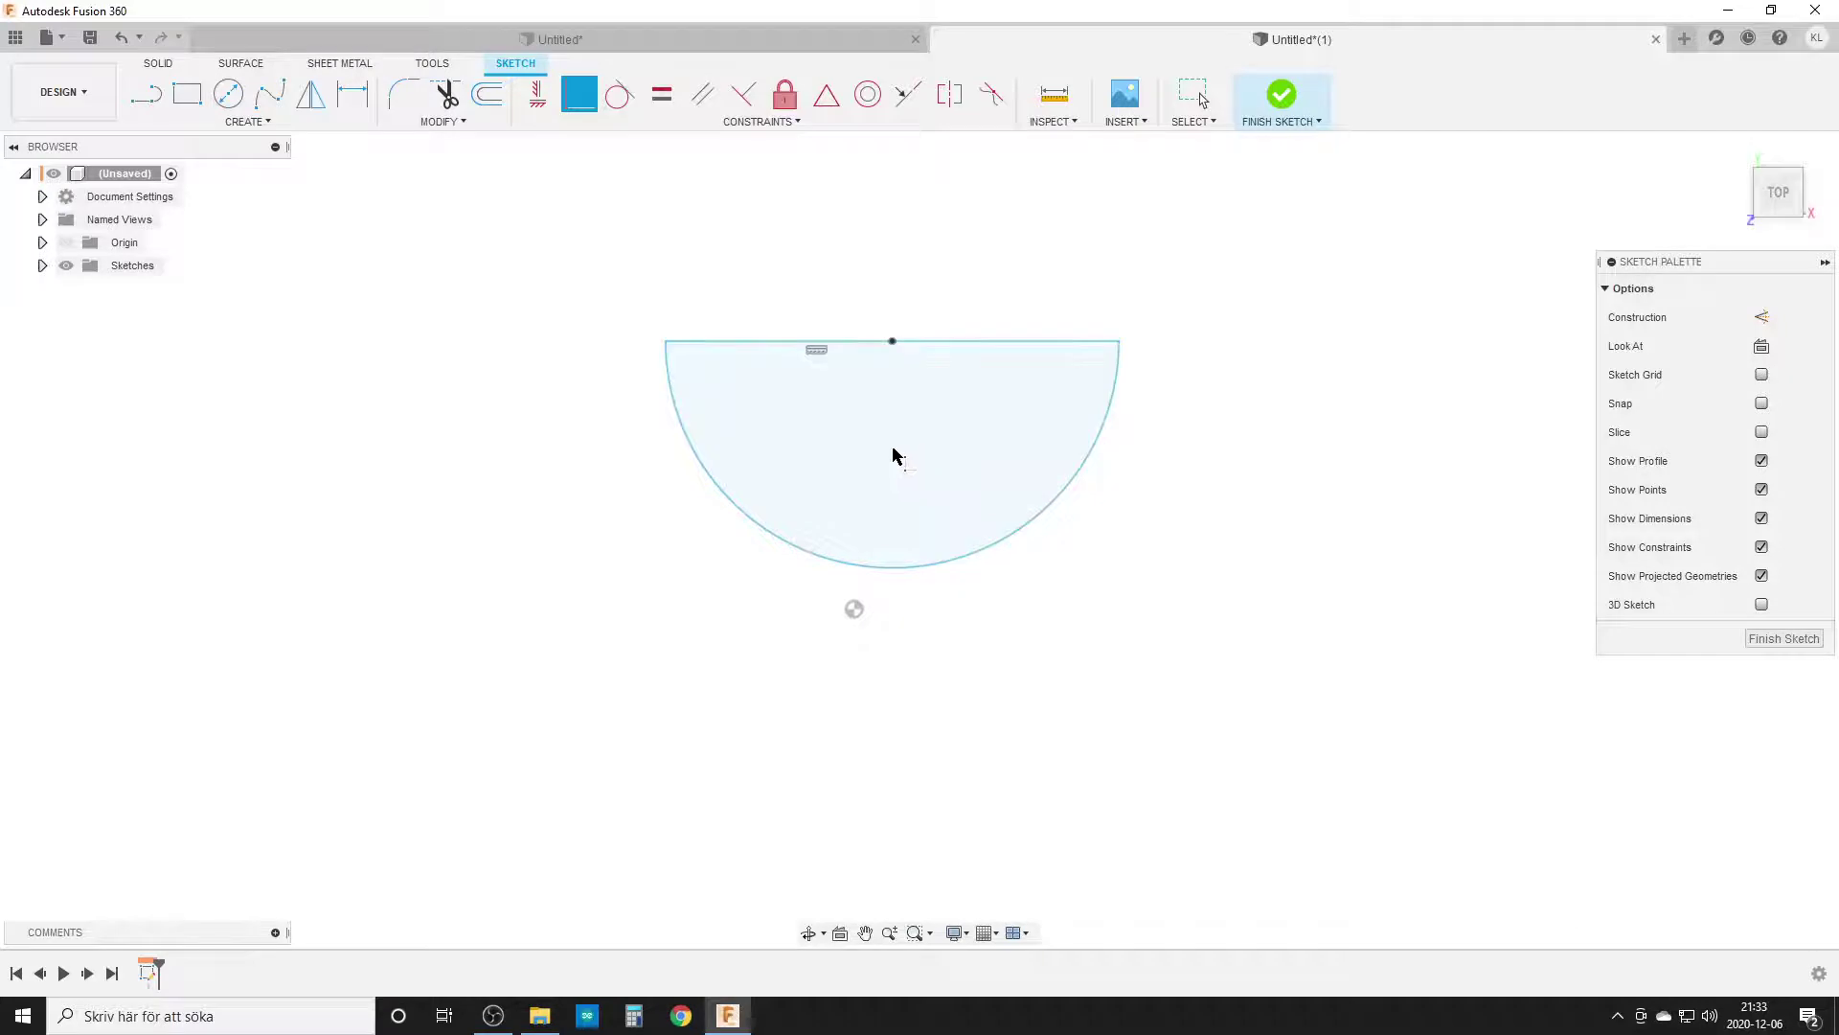
{"action": "left_click", "coordinate": [826, 93]}
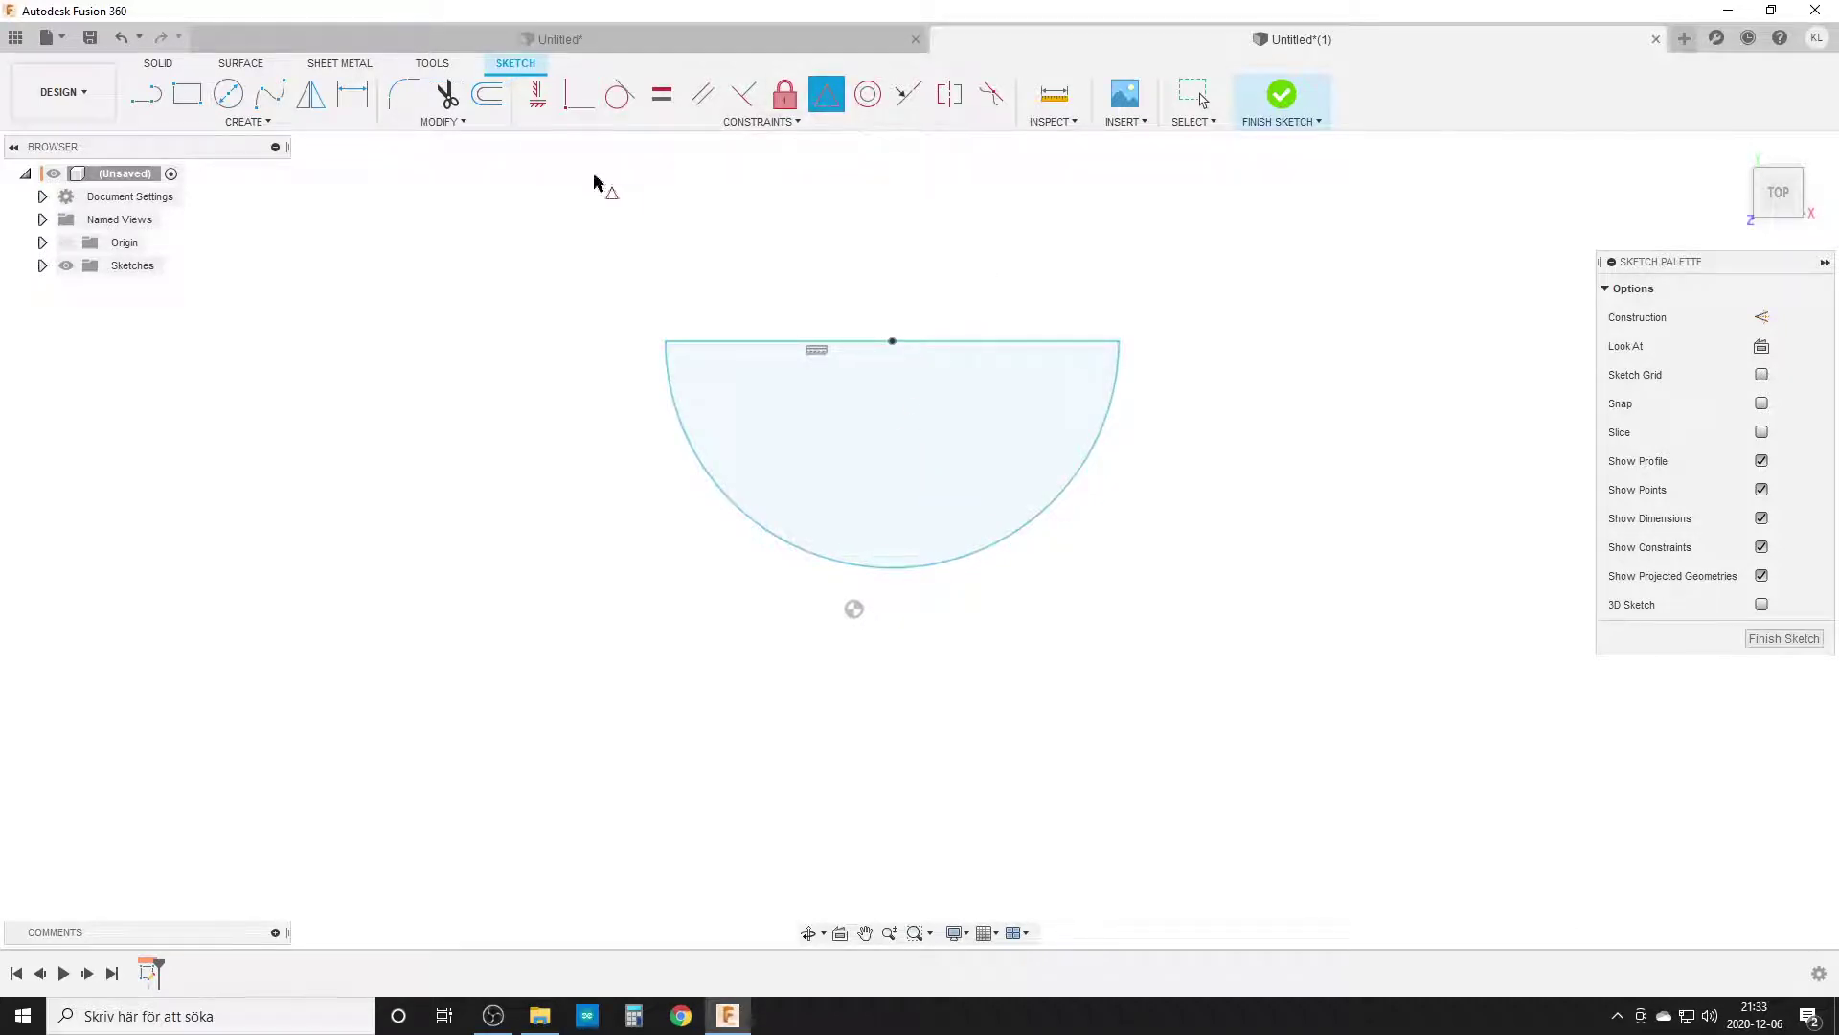
{"action": "left_click", "coordinate": [930, 342]}
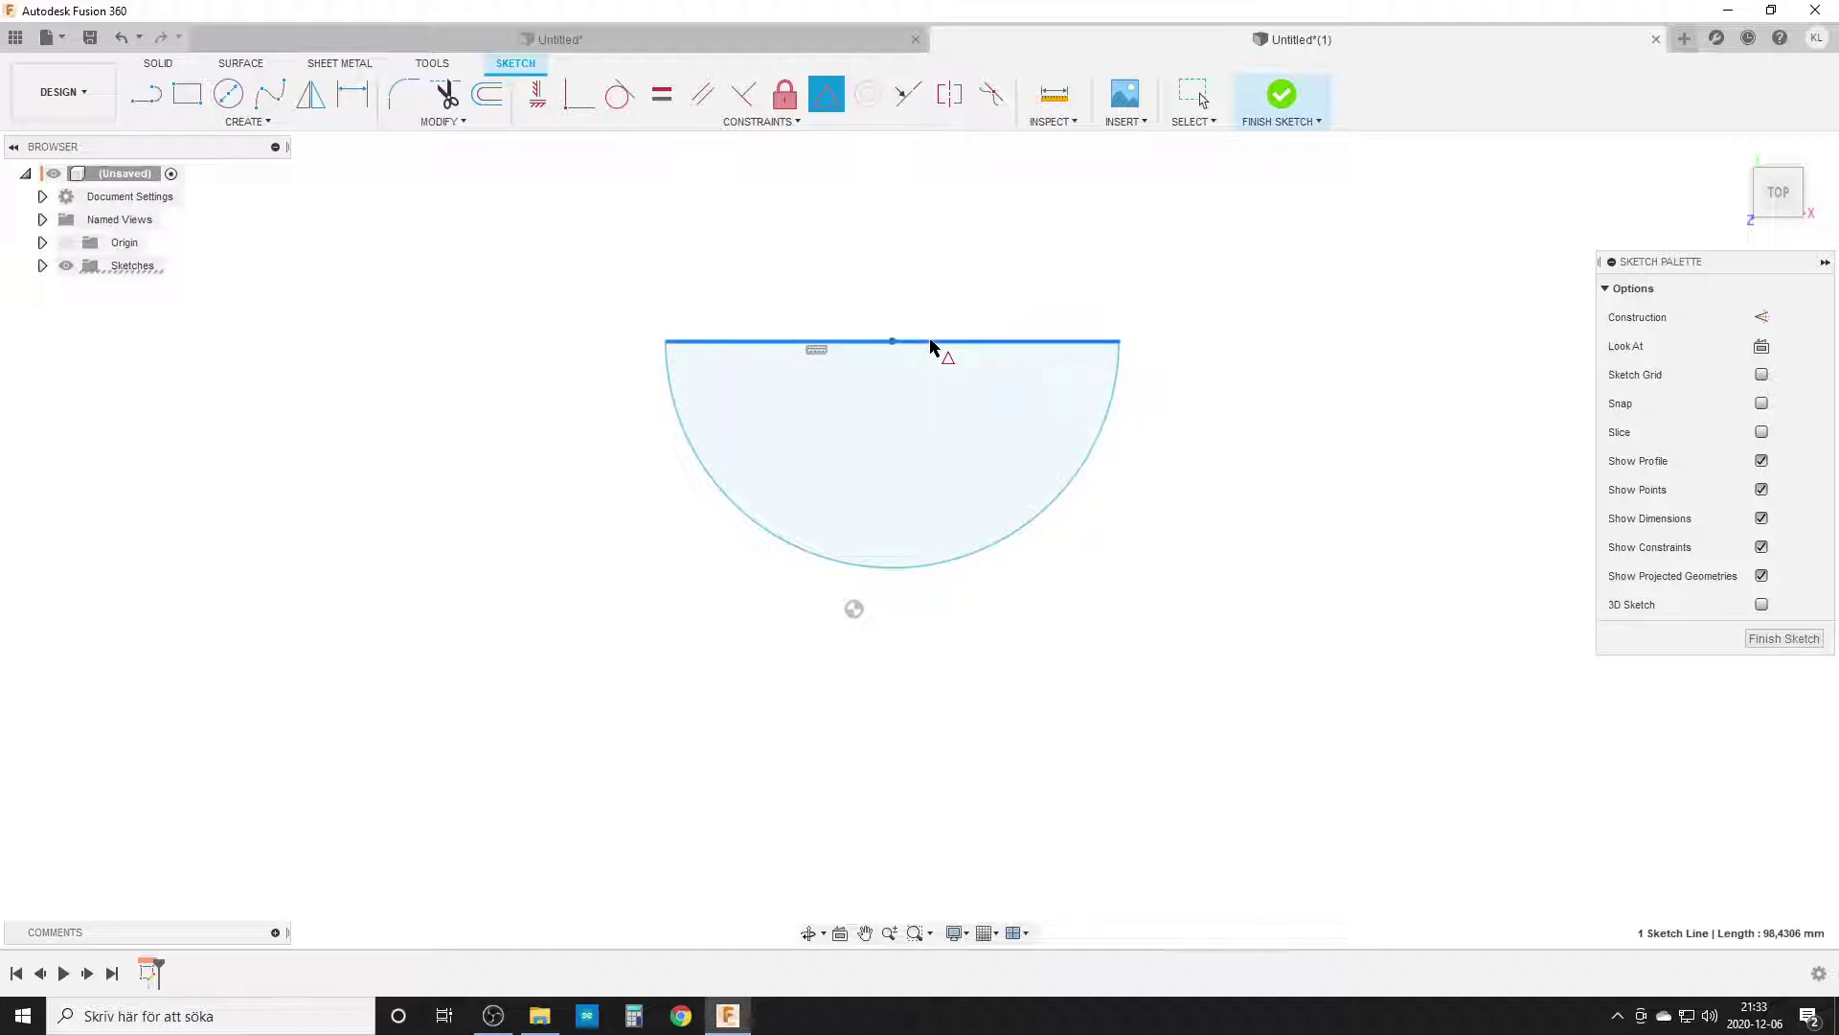
{"action": "left_click", "coordinate": [854, 609]}
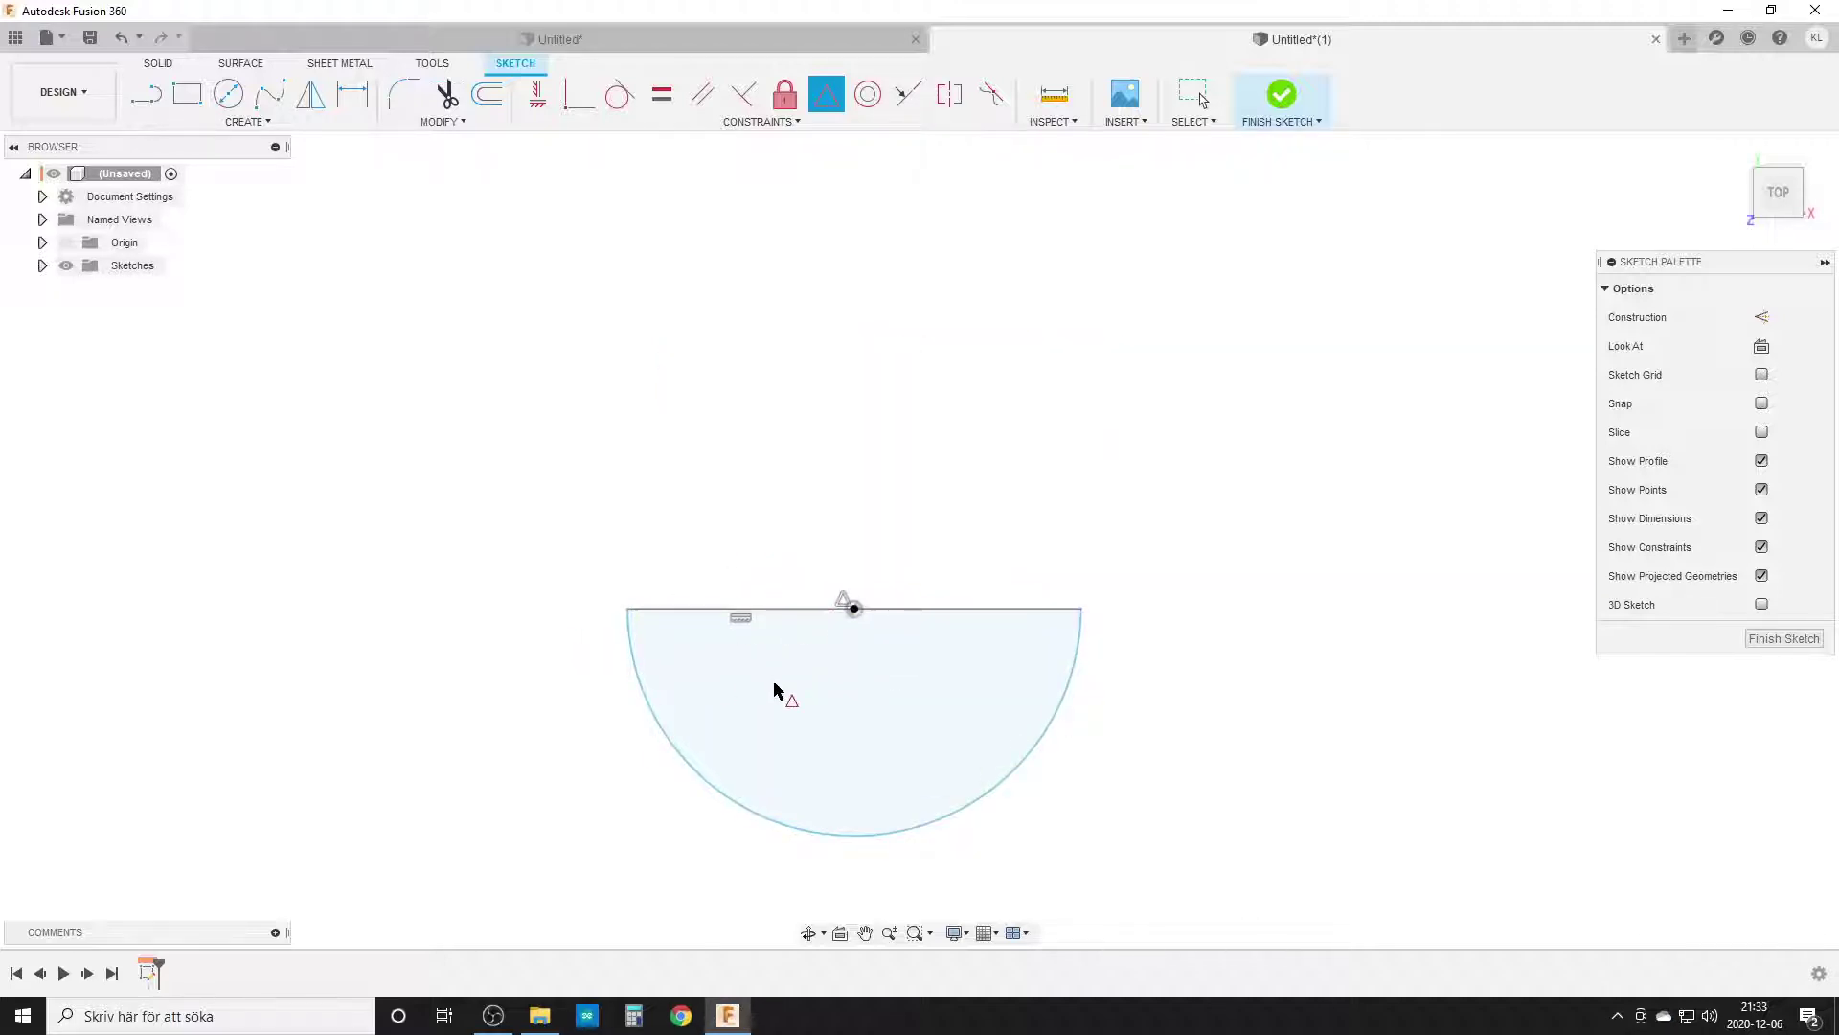
Dimension the arc's radius to 40 mm
{"action": "key", "text": "d"}
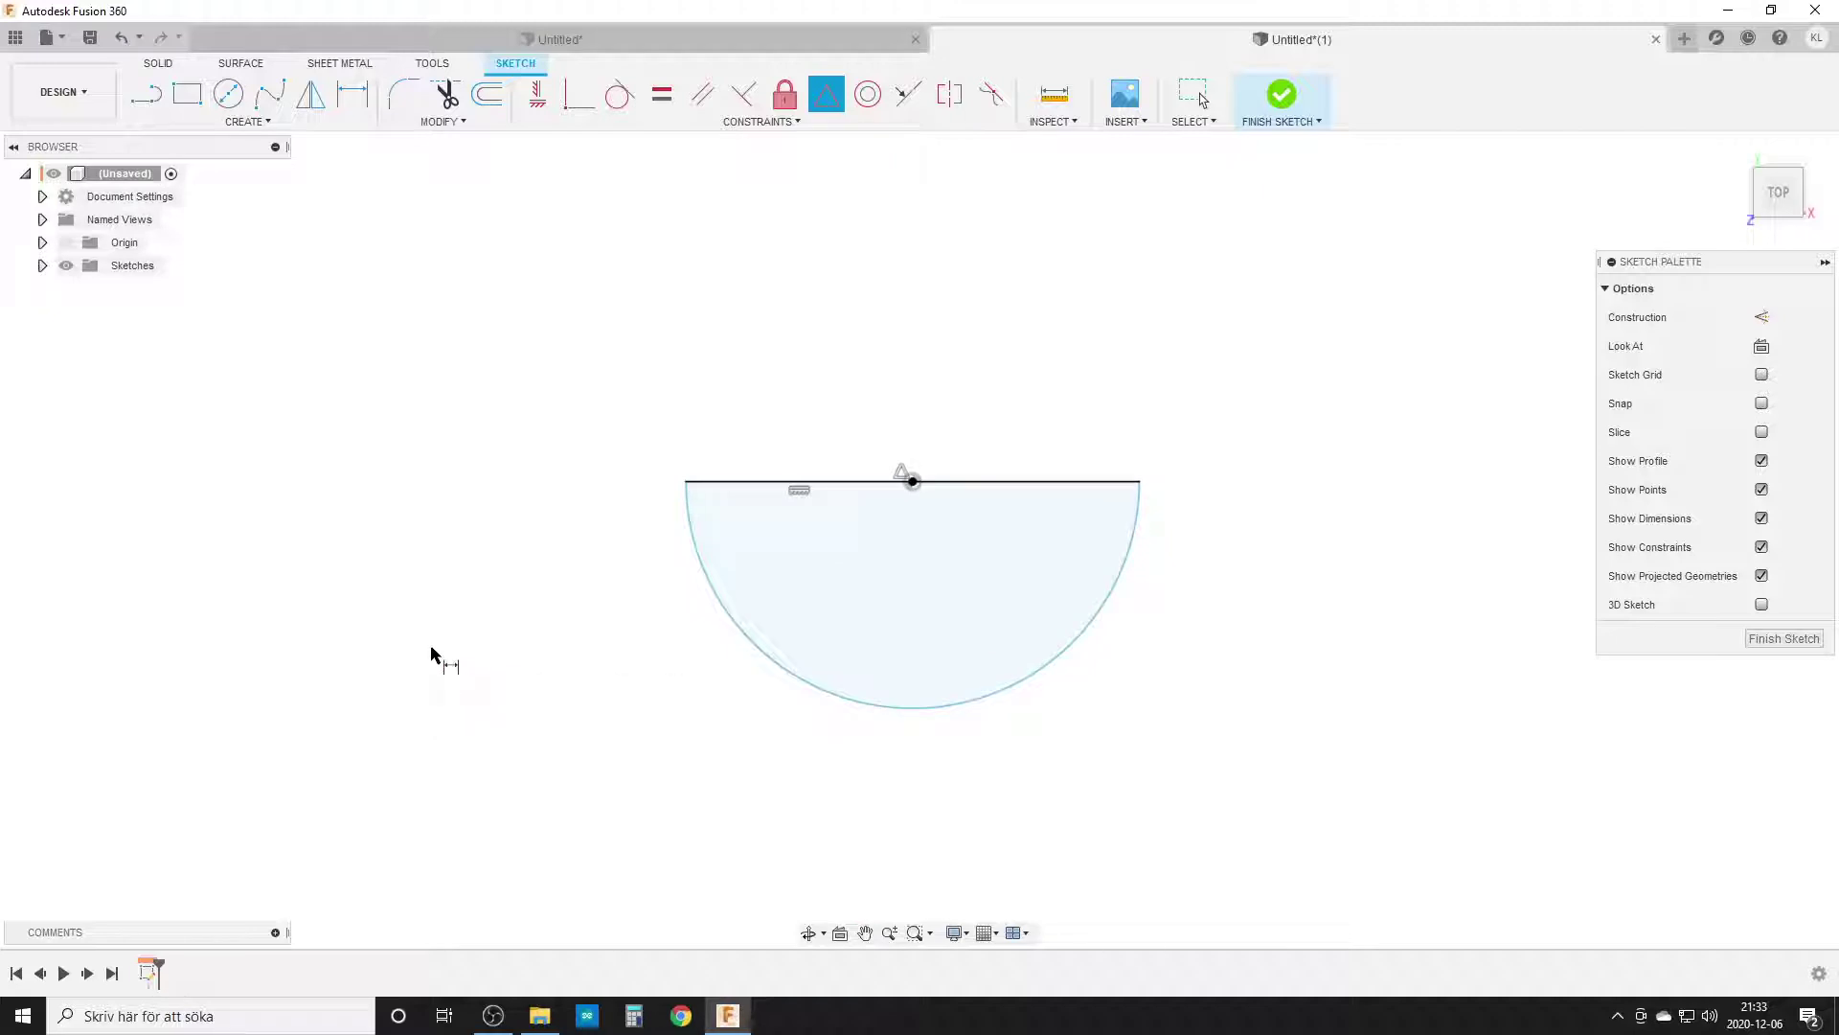
{"action": "left_click", "coordinate": [755, 653]}
{"action": "left_click", "coordinate": [497, 638]}
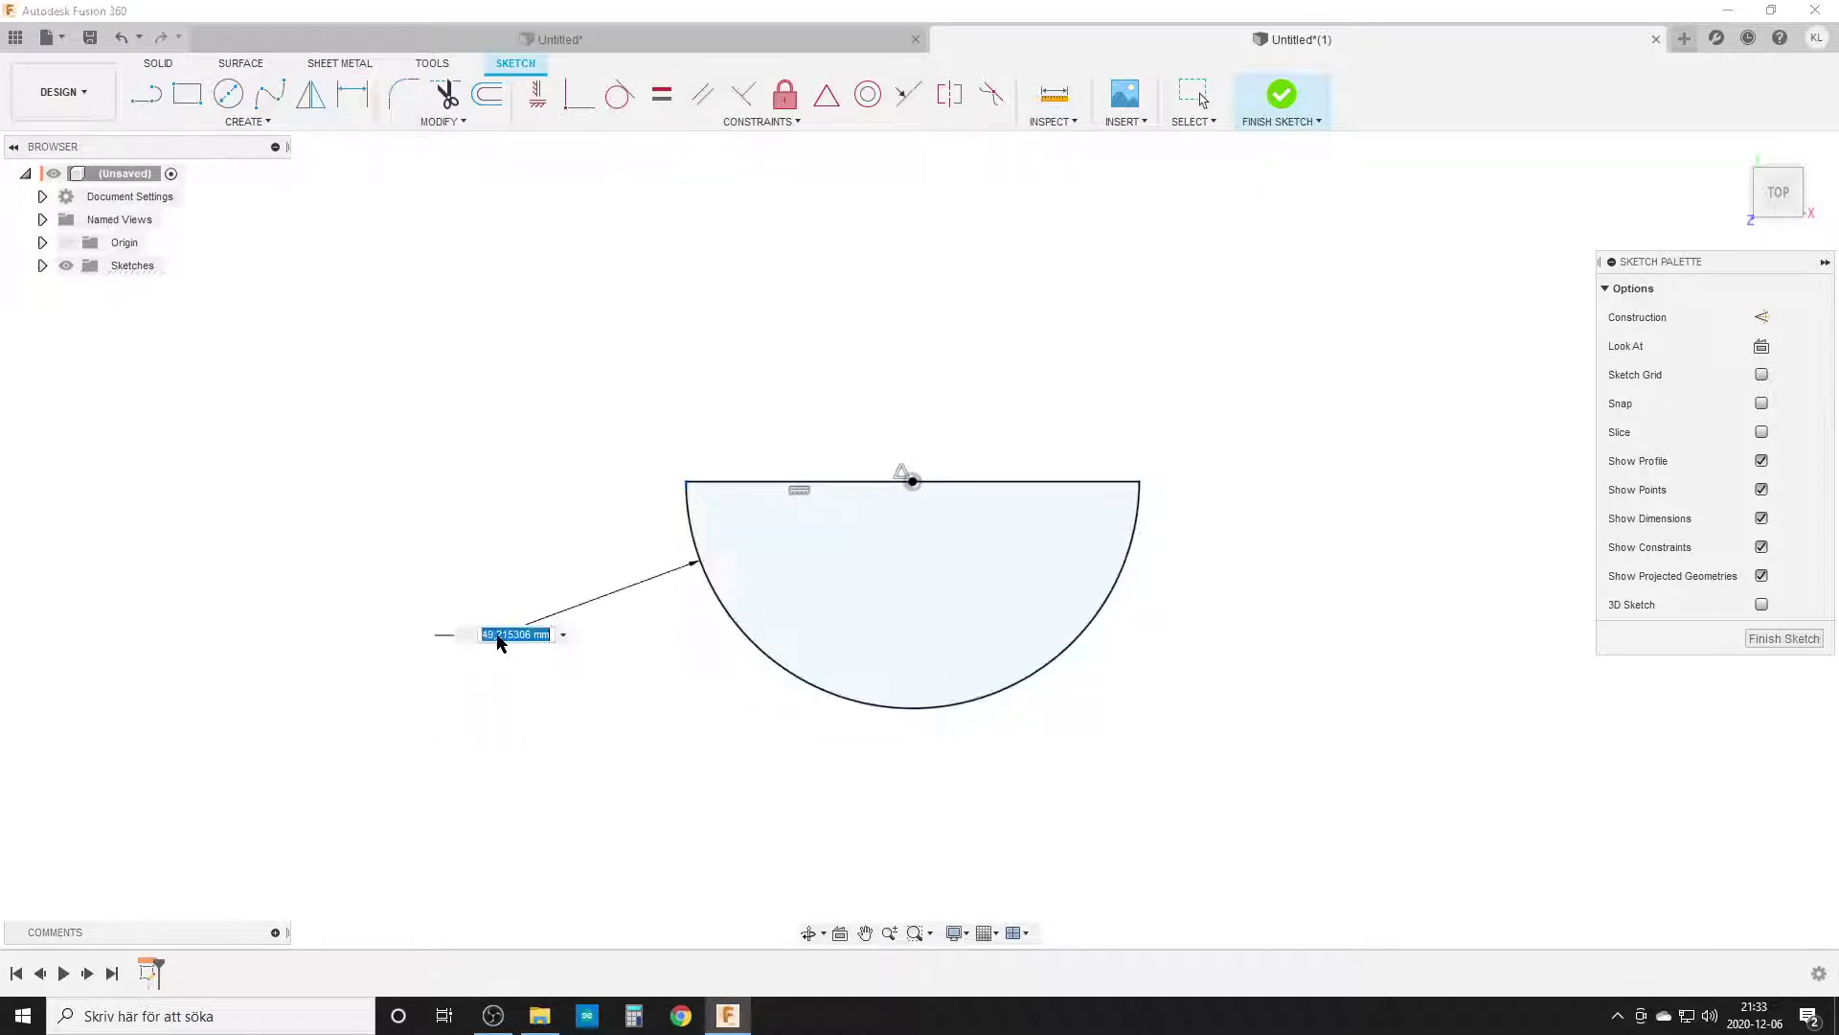
{"action": "type", "text": "40"}
{"action": "key", "text": "Return"}
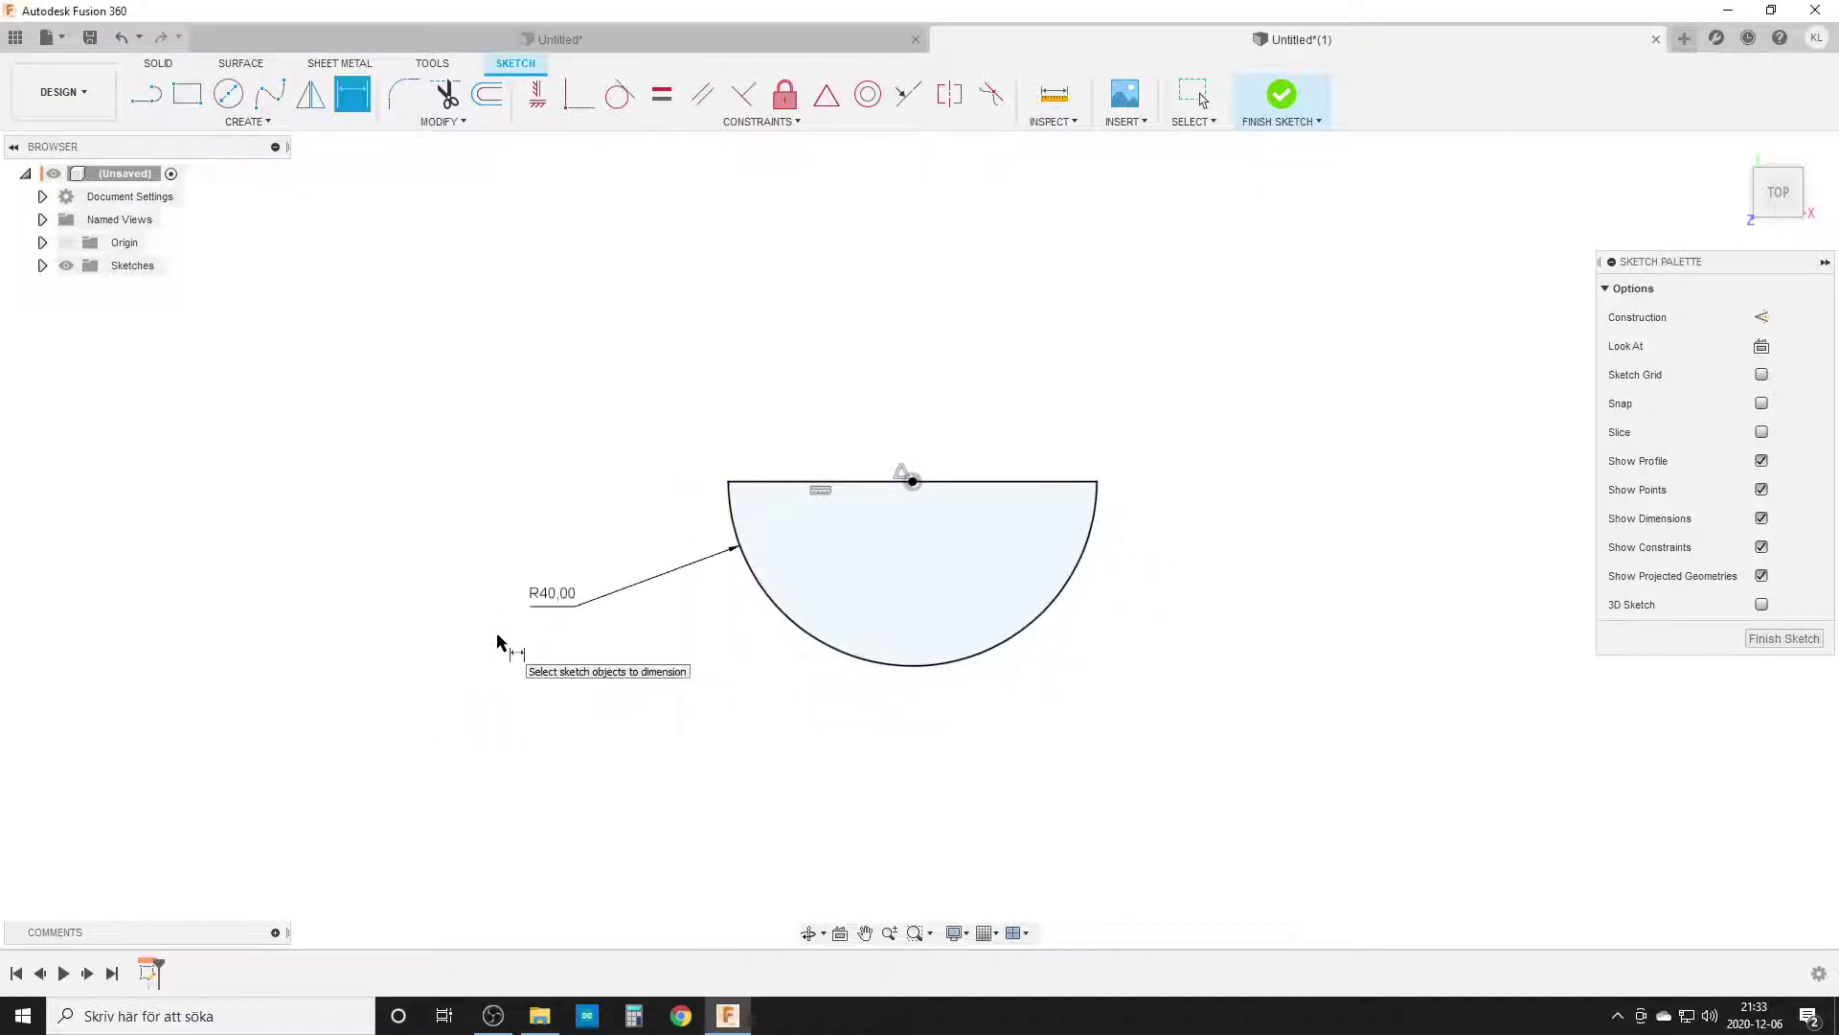
{"action": "left_click", "coordinate": [42, 266]}
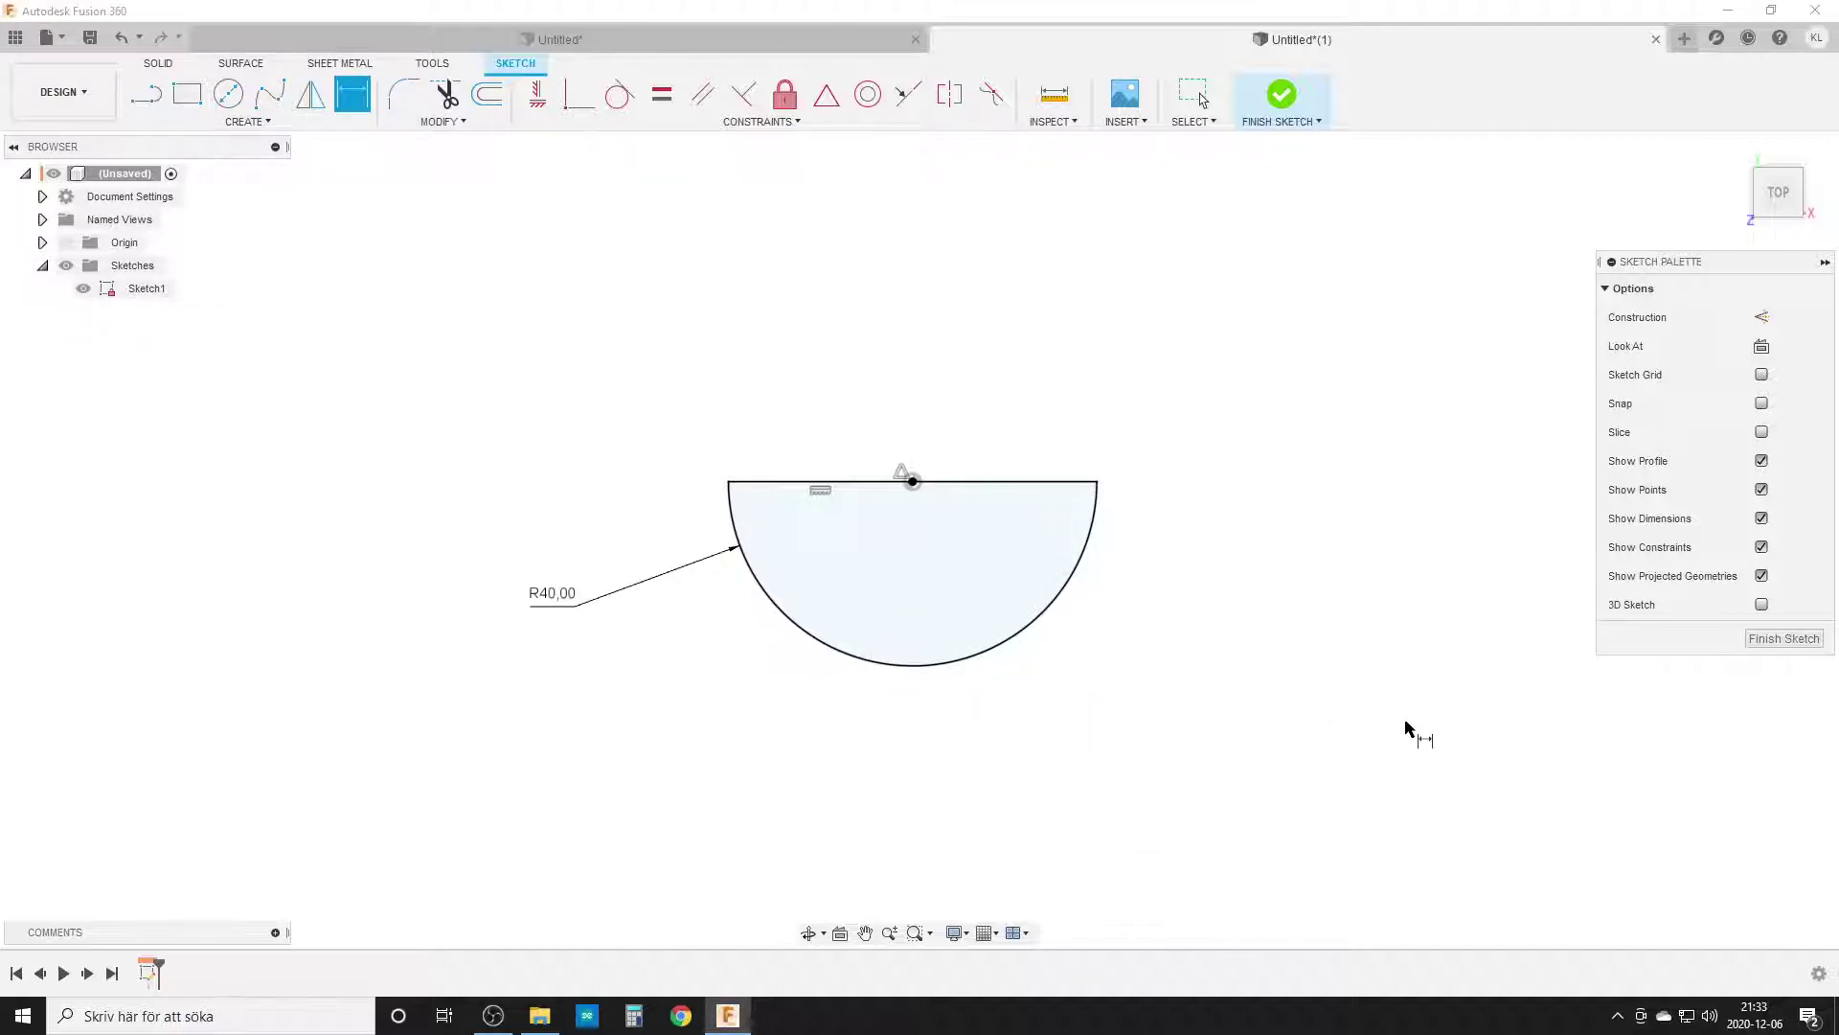
Draw a slanted line across the semicircle, centred on the chord's midpoint
{"action": "key", "text": "l"}
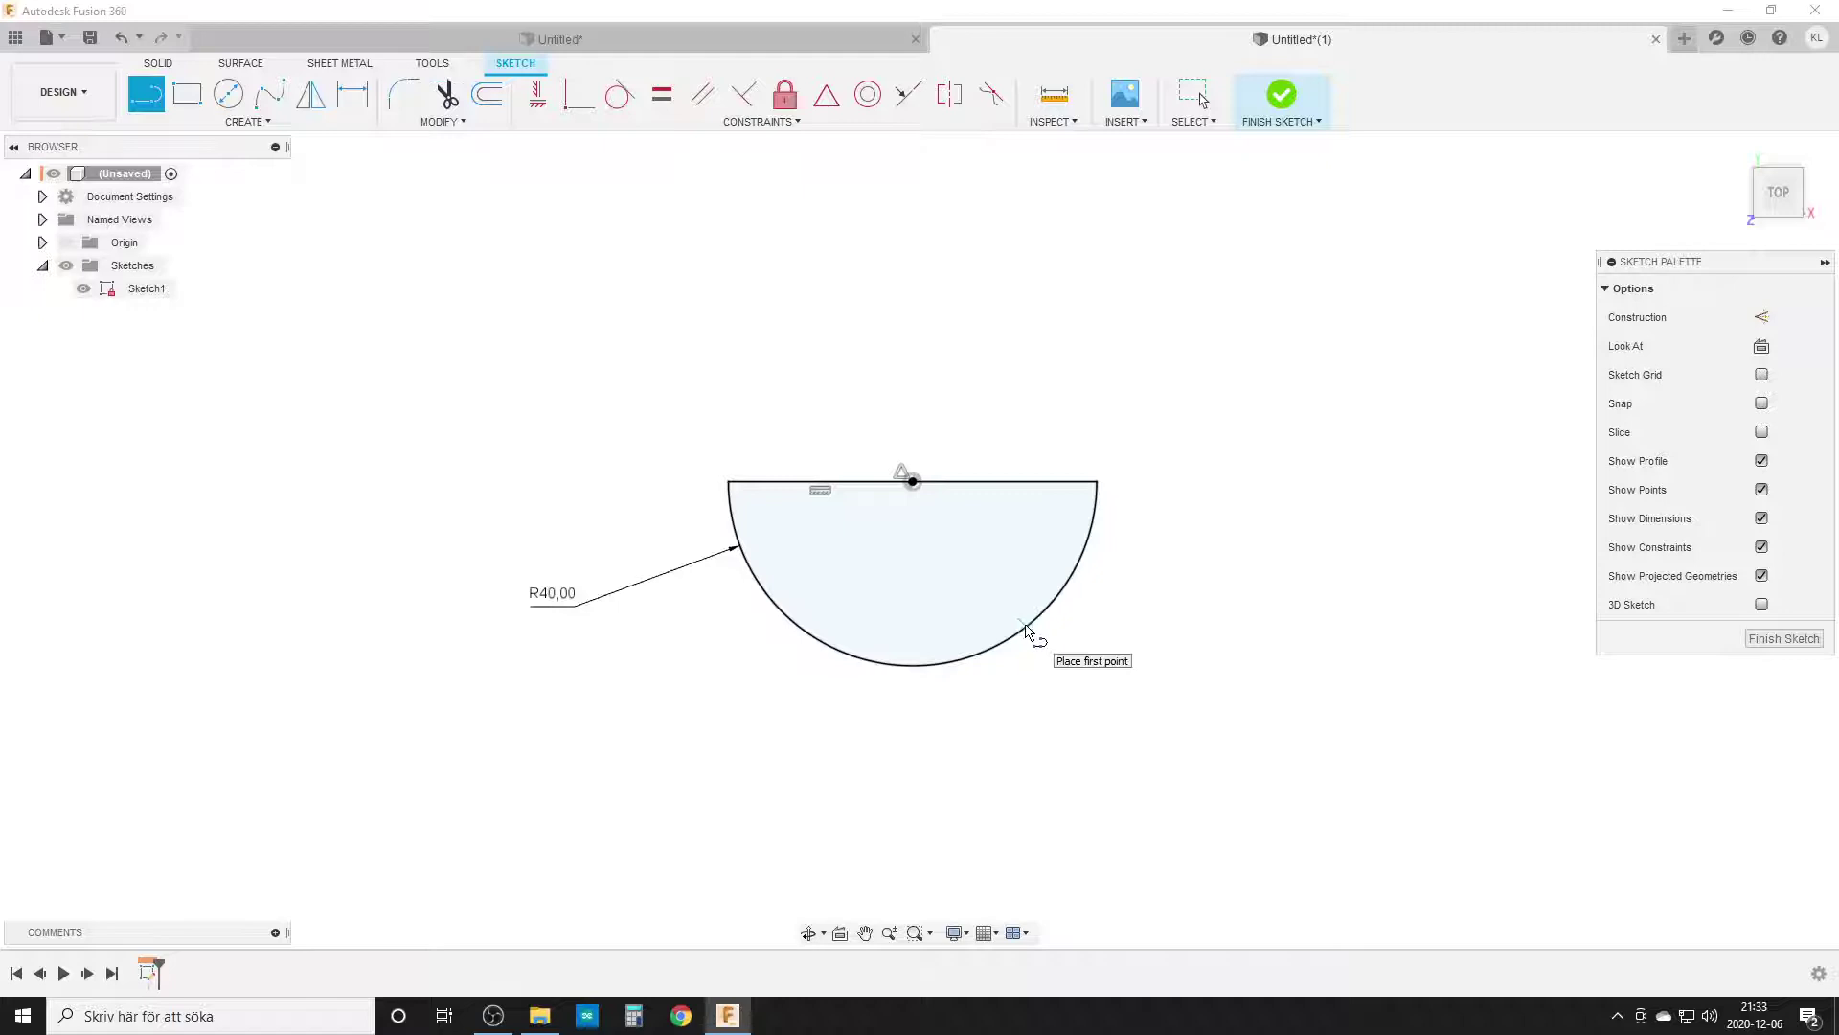
{"action": "left_click", "coordinate": [1026, 627]}
{"action": "left_click", "coordinate": [859, 290]}
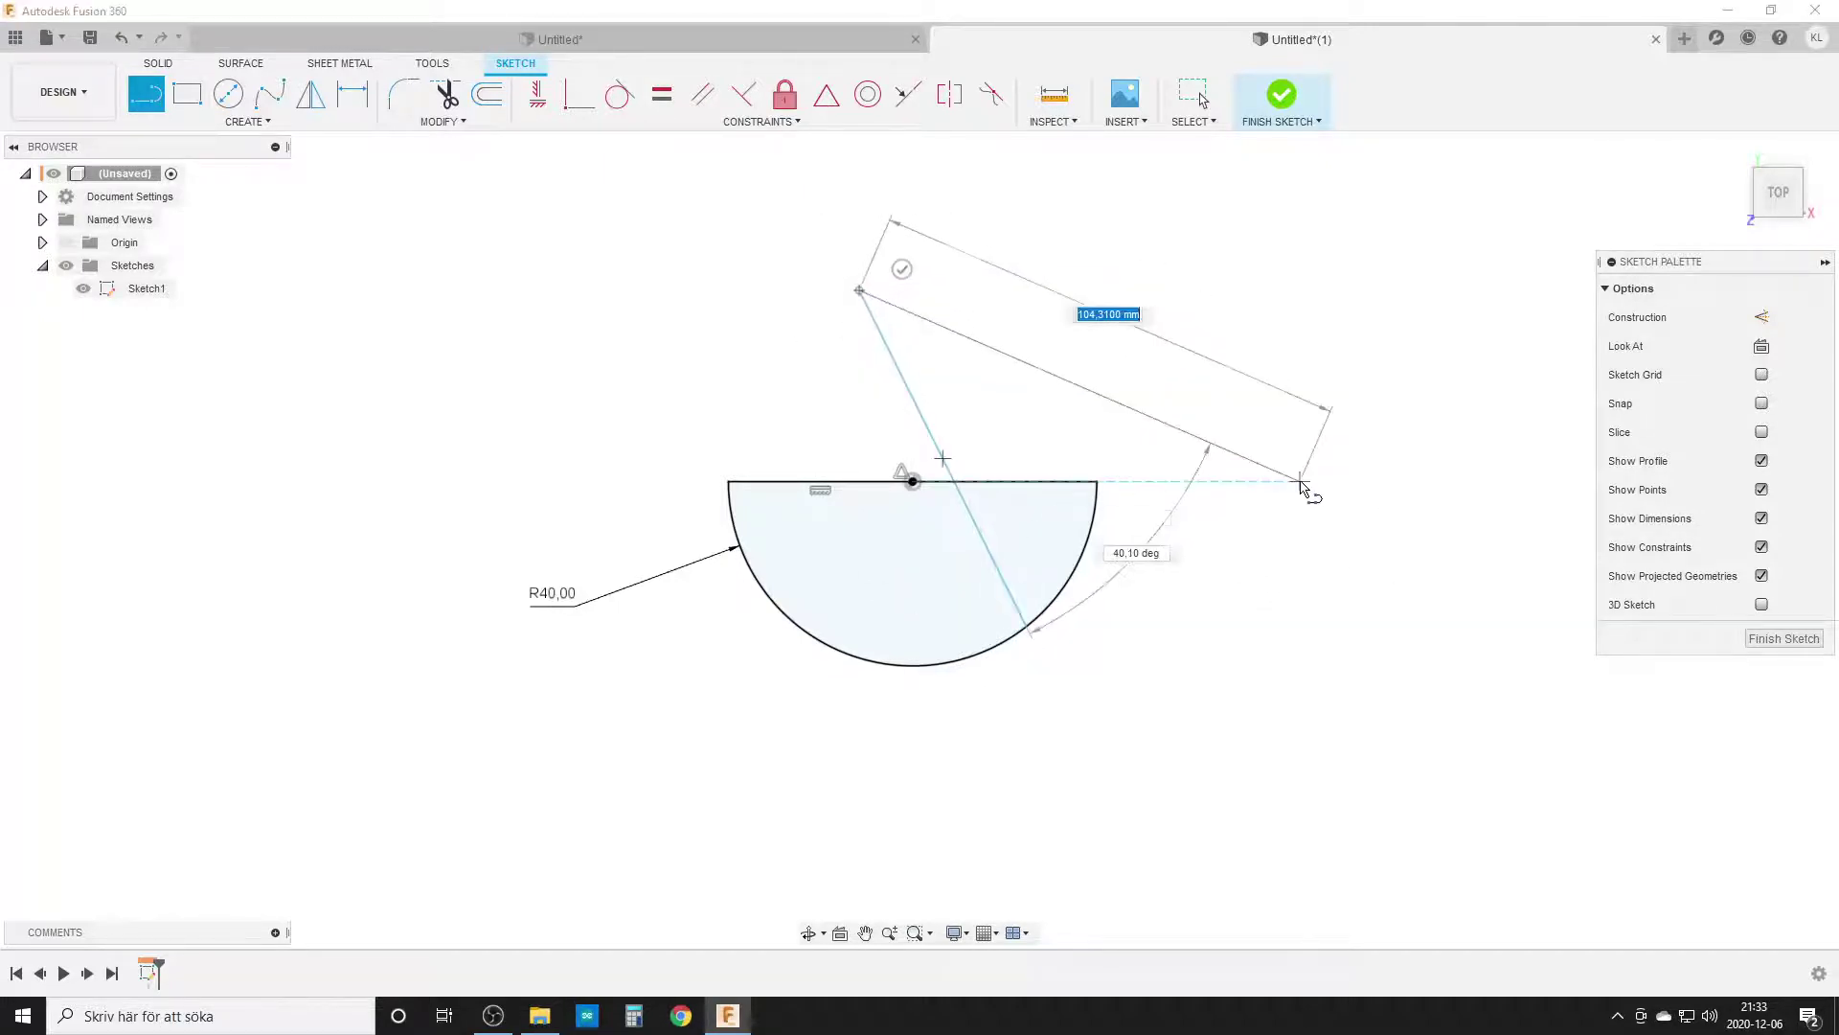
{"action": "key", "text": "Escape"}
{"action": "left_click", "coordinate": [830, 113]}
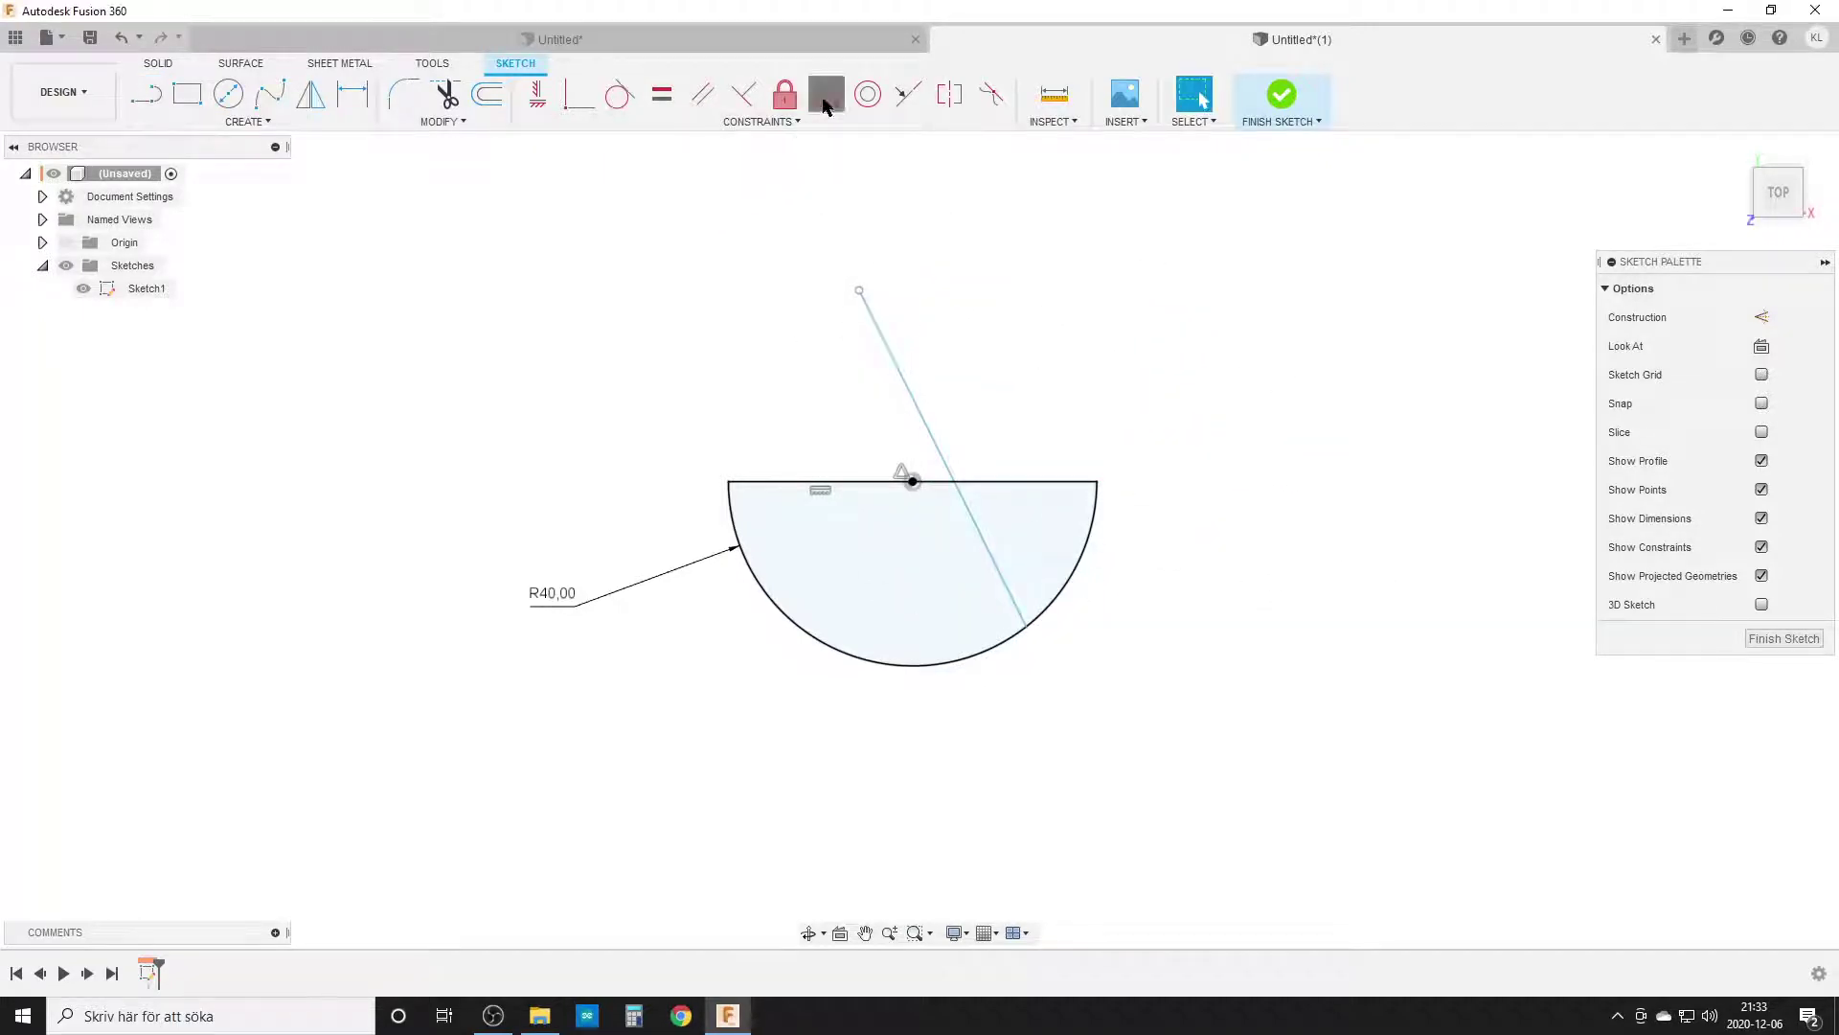
{"action": "left_click", "coordinate": [905, 387]}
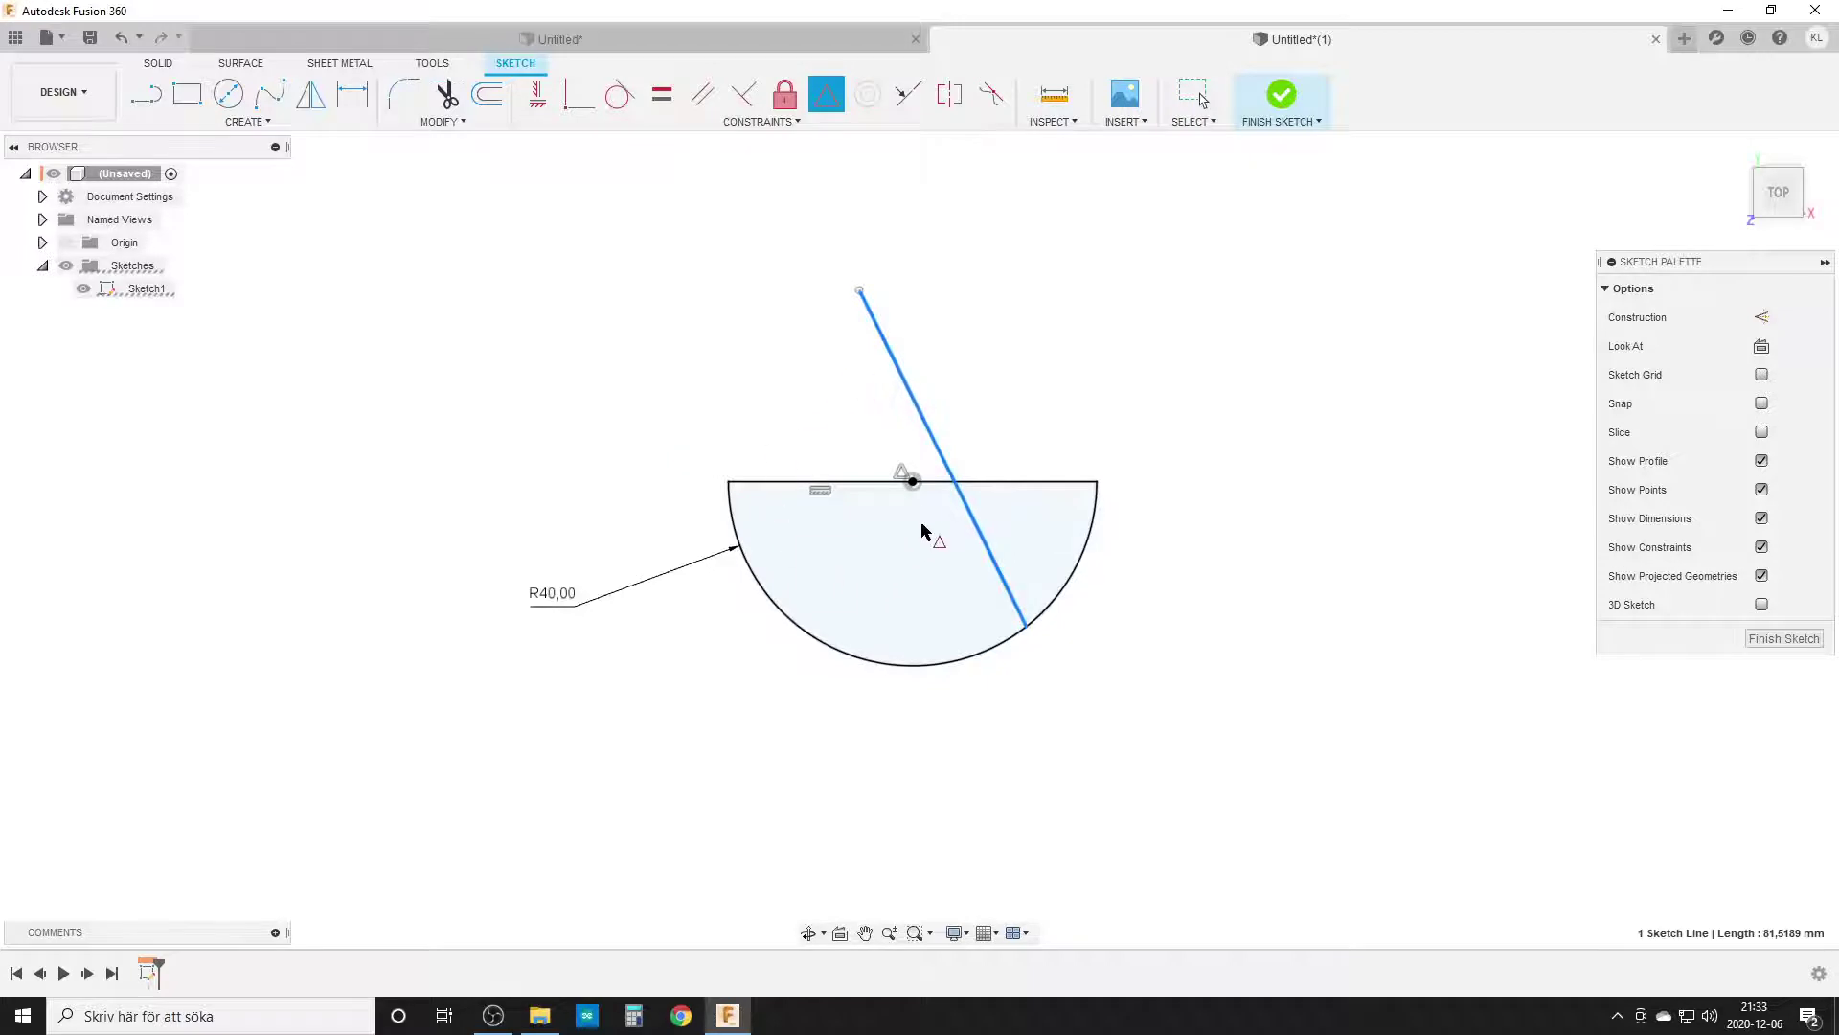
{"action": "left_click", "coordinate": [910, 486]}
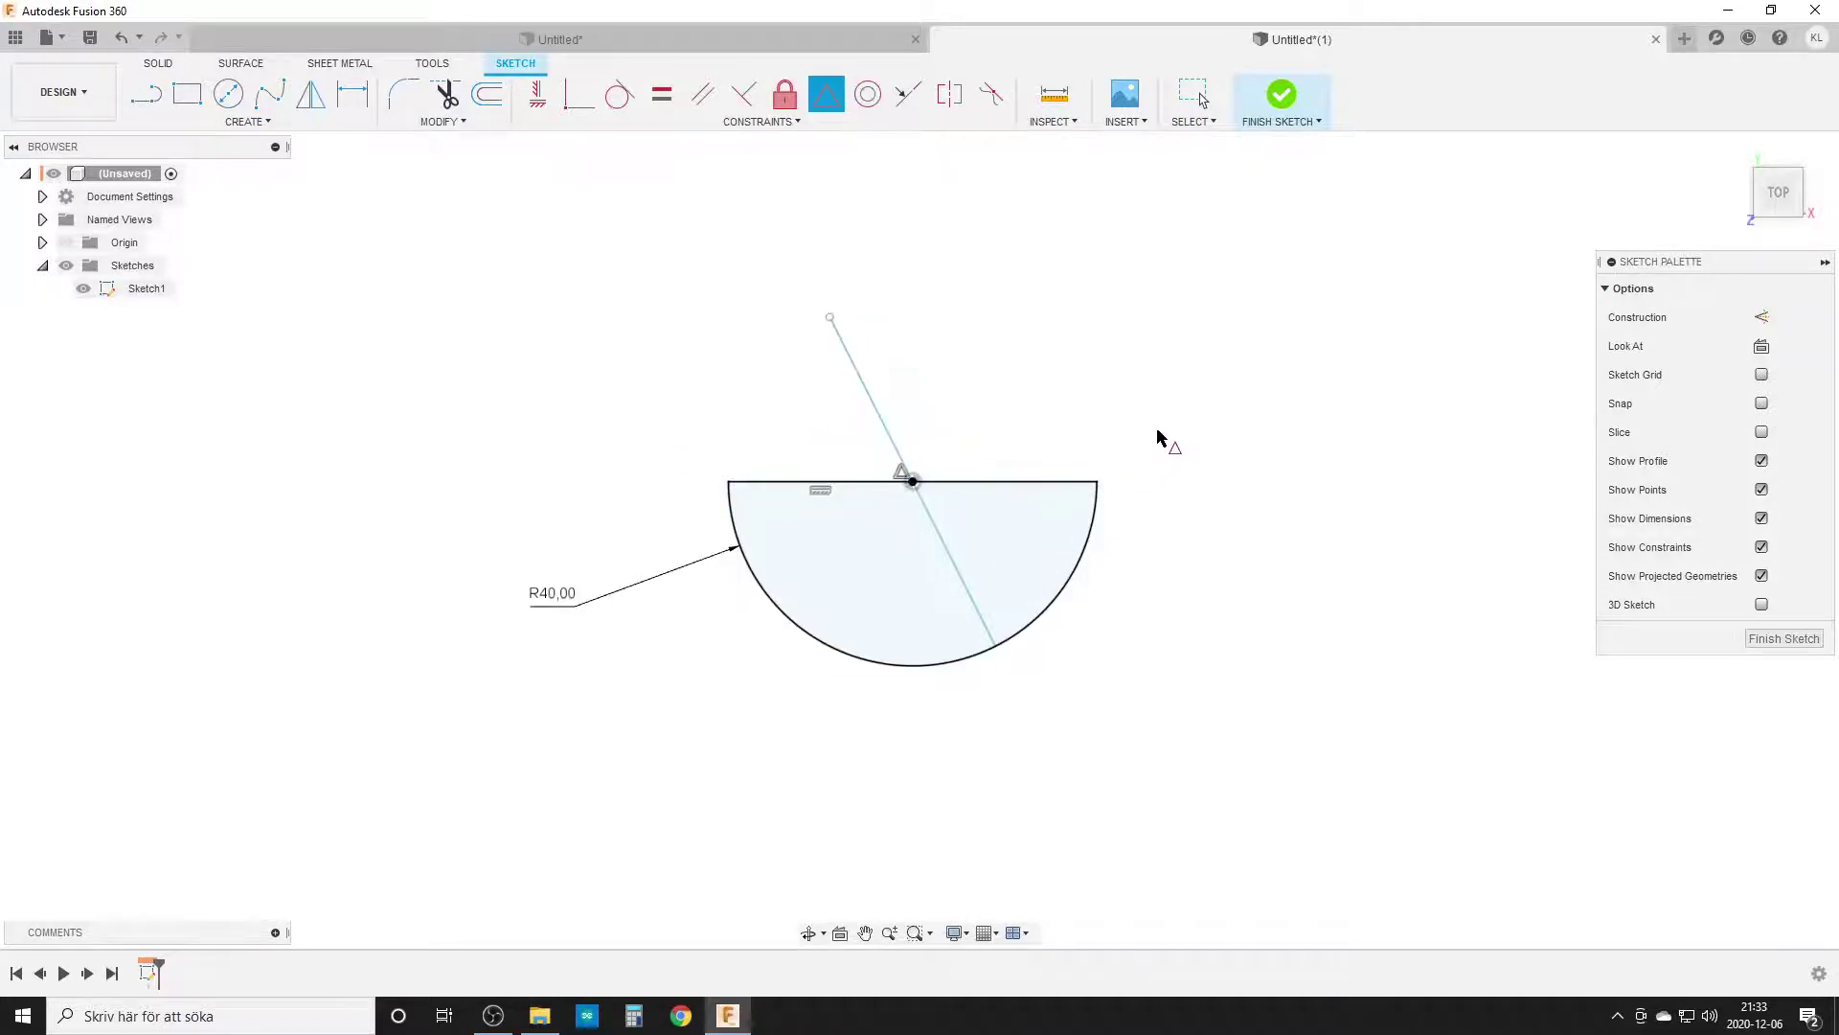
Dimension the angle between the flat edge and slanted line to 108°, then finish the sketch
{"action": "key", "text": "d"}
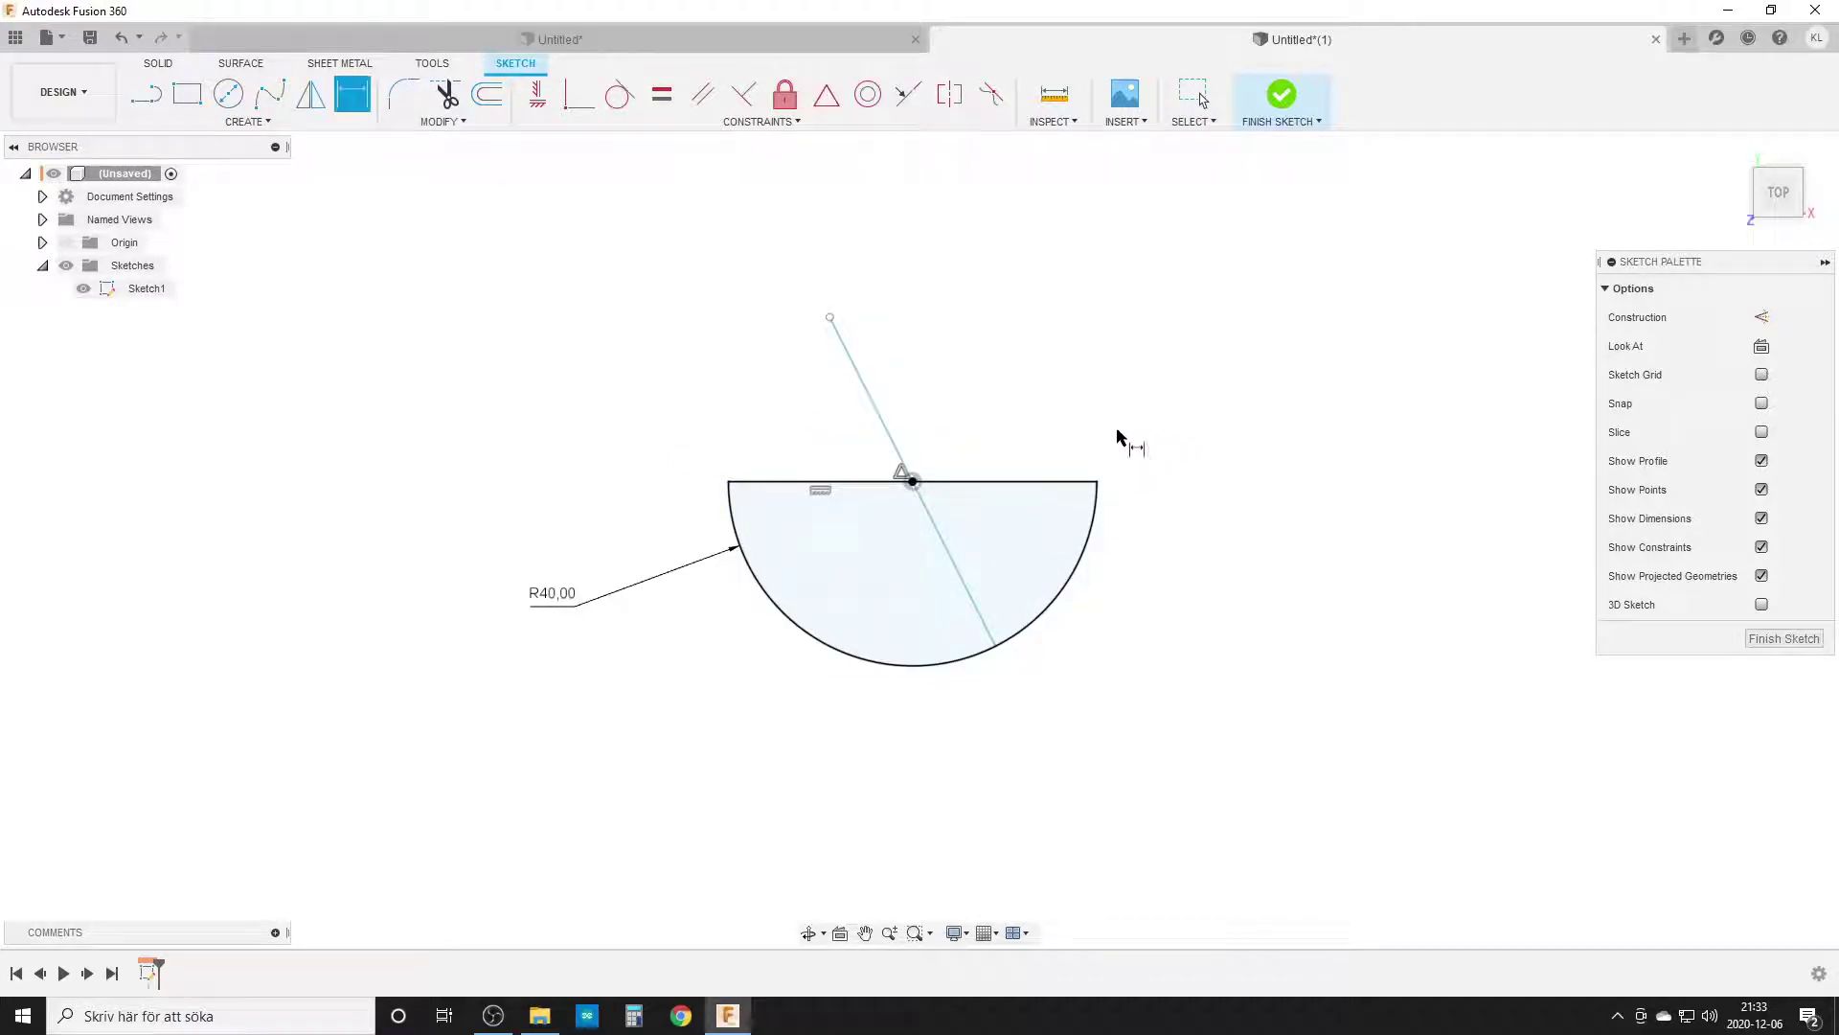
{"action": "left_click", "coordinate": [997, 481]}
{"action": "left_click", "coordinate": [860, 363]}
{"action": "left_click", "coordinate": [973, 369]}
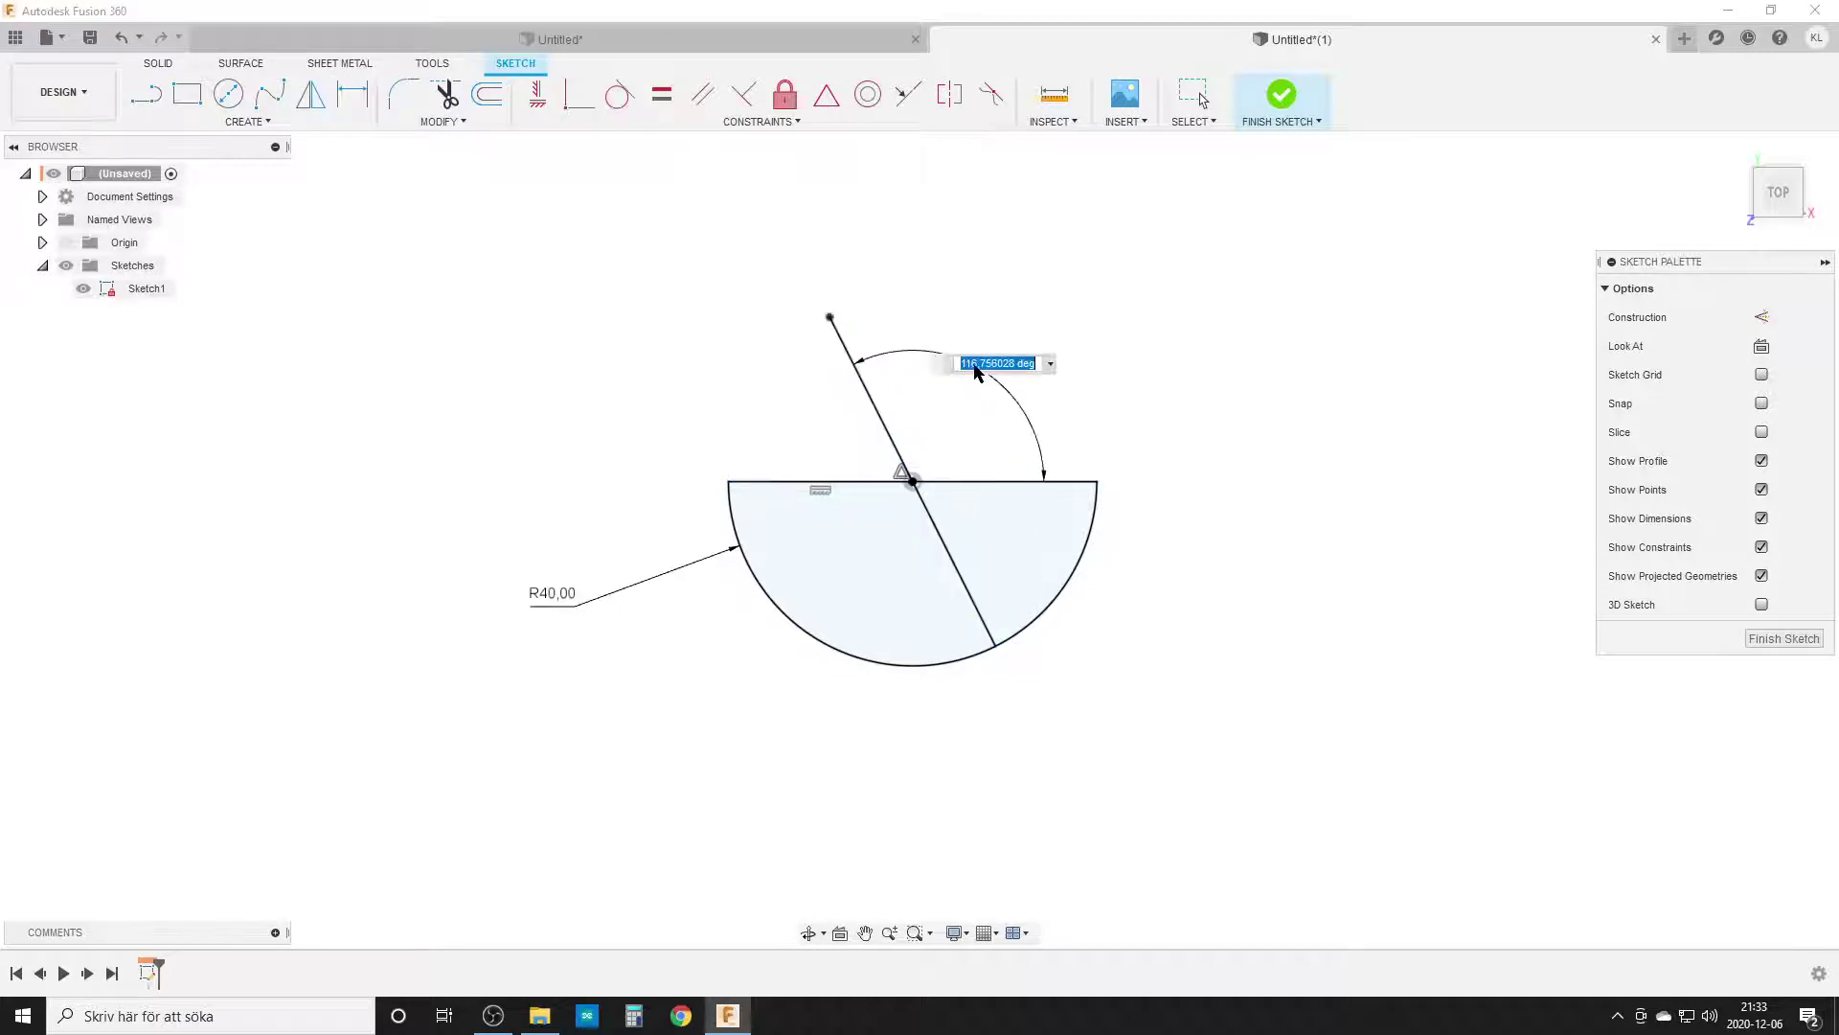
{"action": "type", "text": "90+18"}
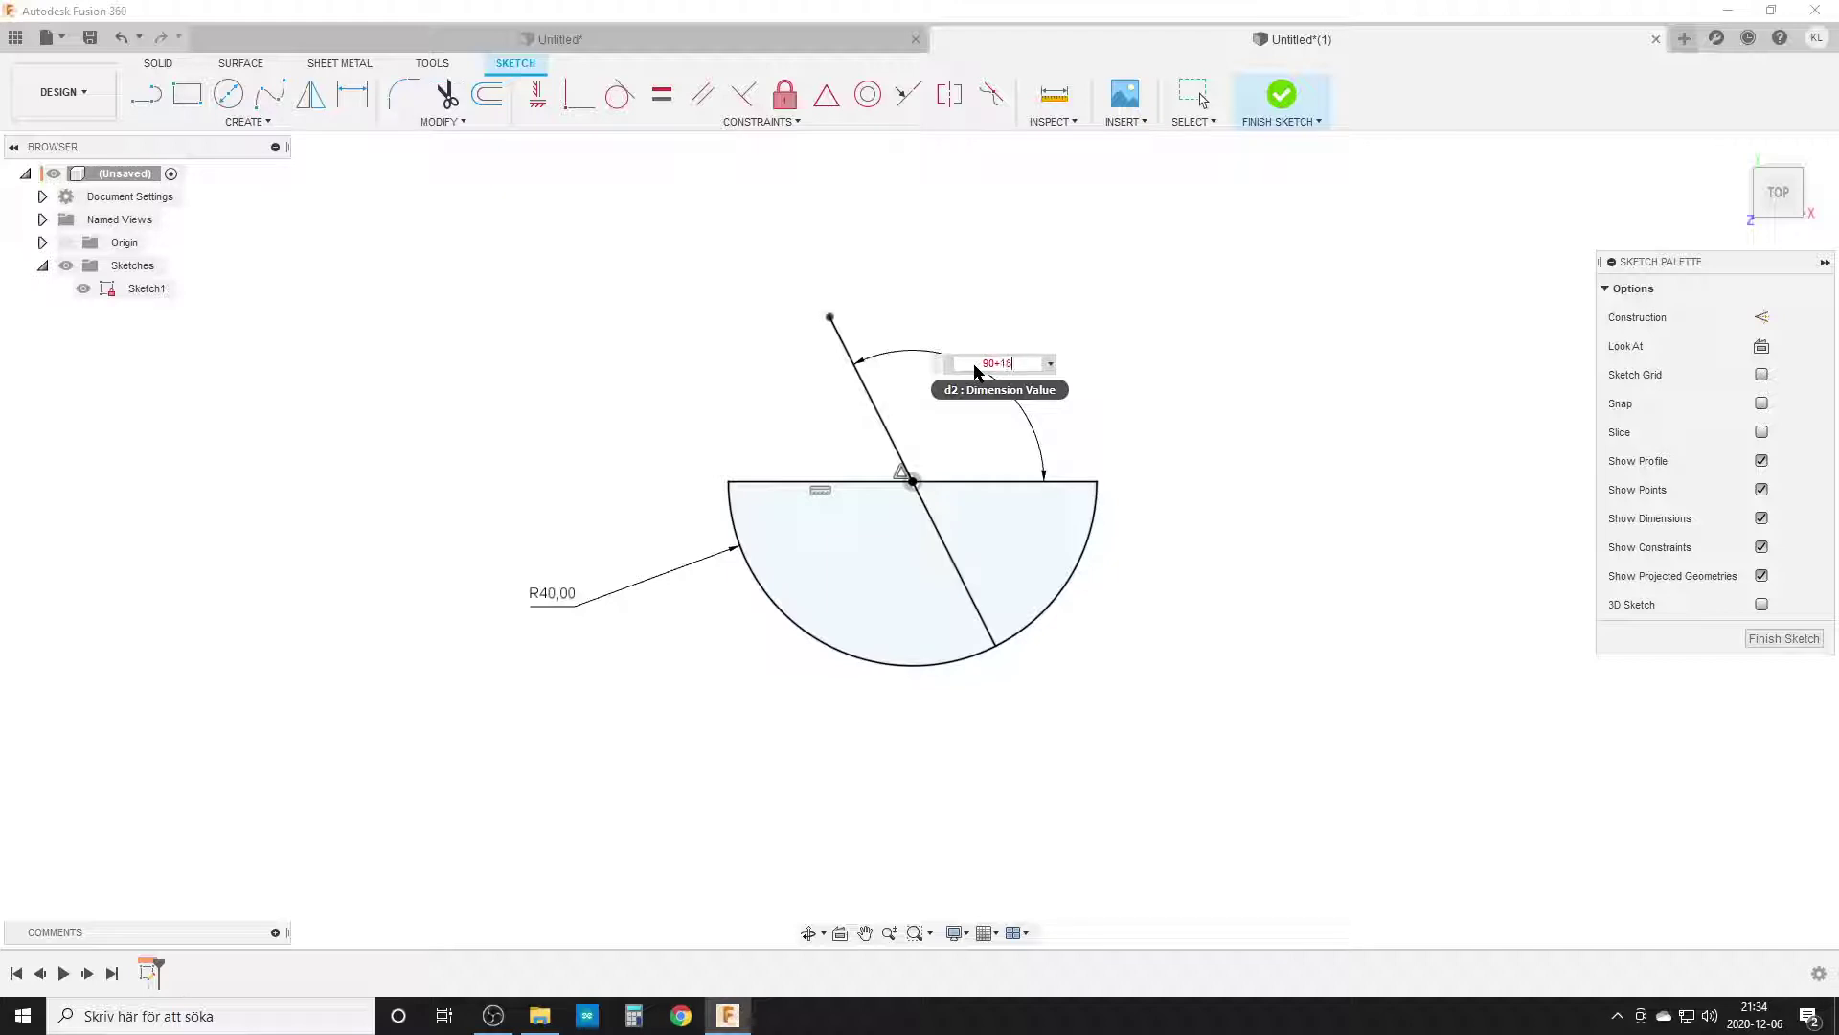
{"action": "key", "text": "Return"}
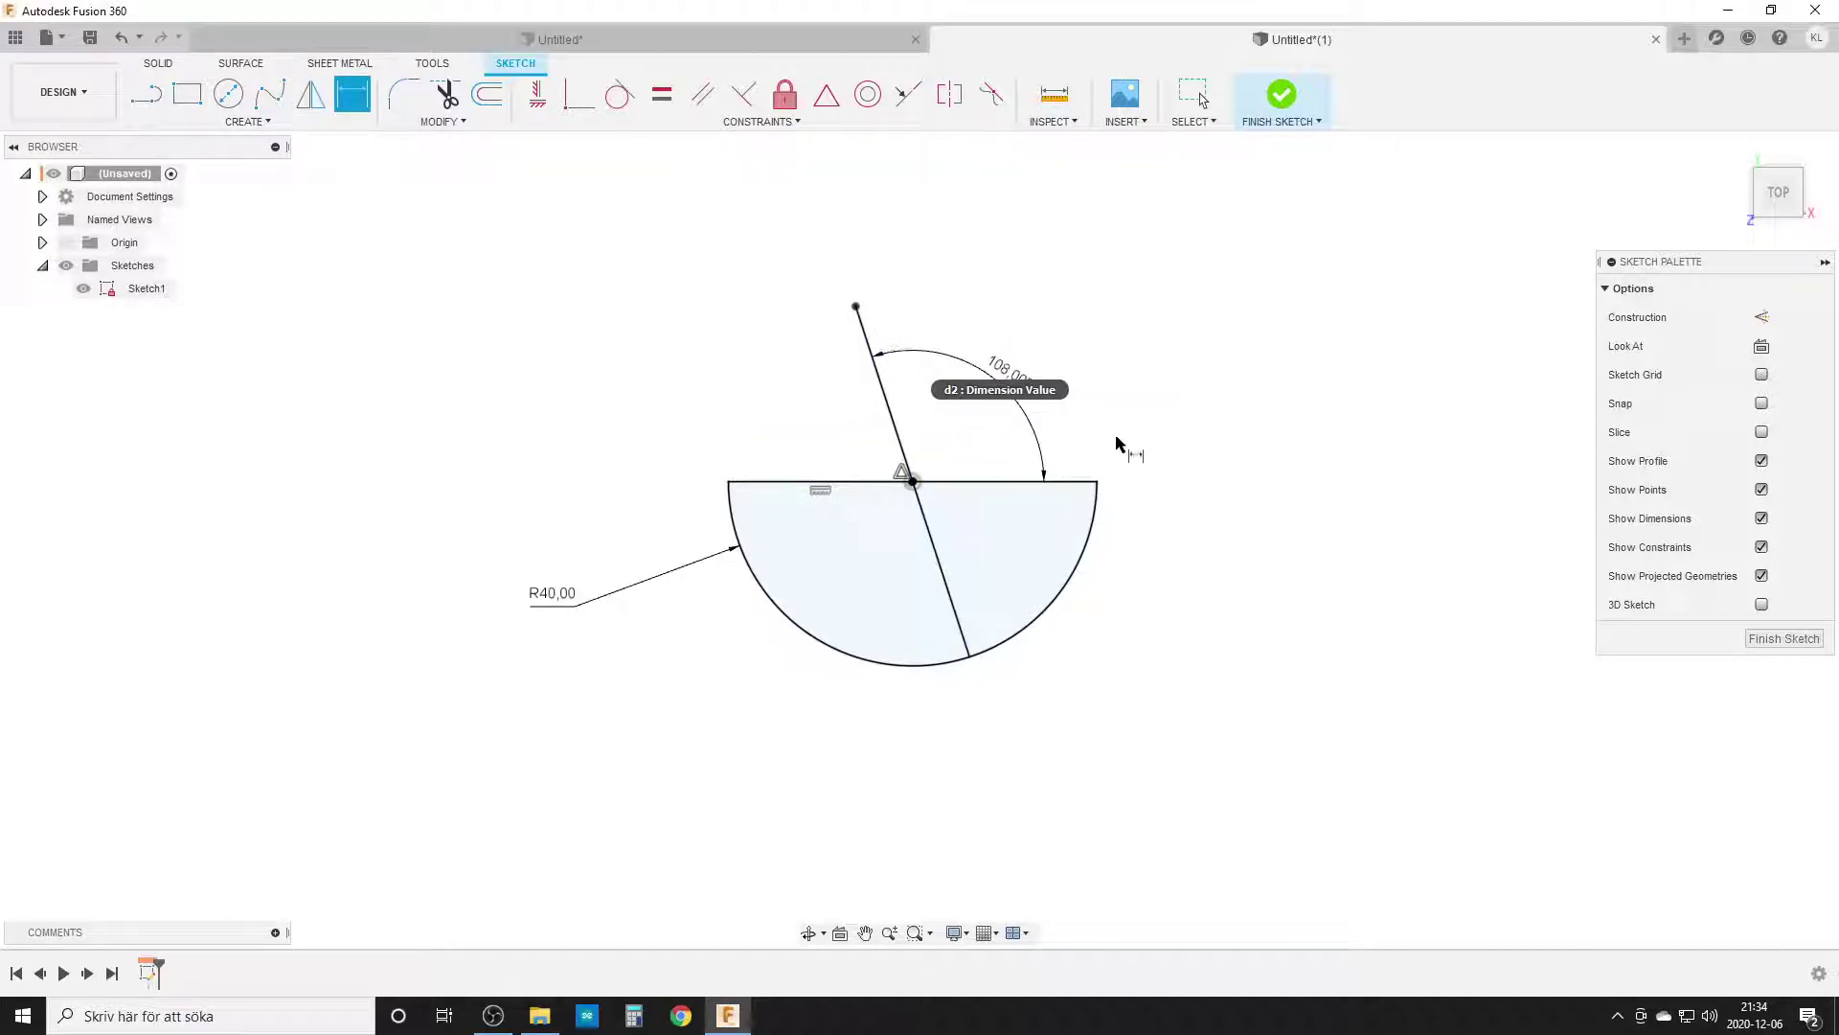
{"action": "mouse_move", "coordinate": [1020, 632]}
{"action": "middle_mouse_down", "text": "shift"}
{"action": "mouse_move", "coordinate": [986, 566]}
{"action": "mouse_move", "coordinate": [1092, 607]}
{"action": "middle_mouse_up", "text": "shift"}
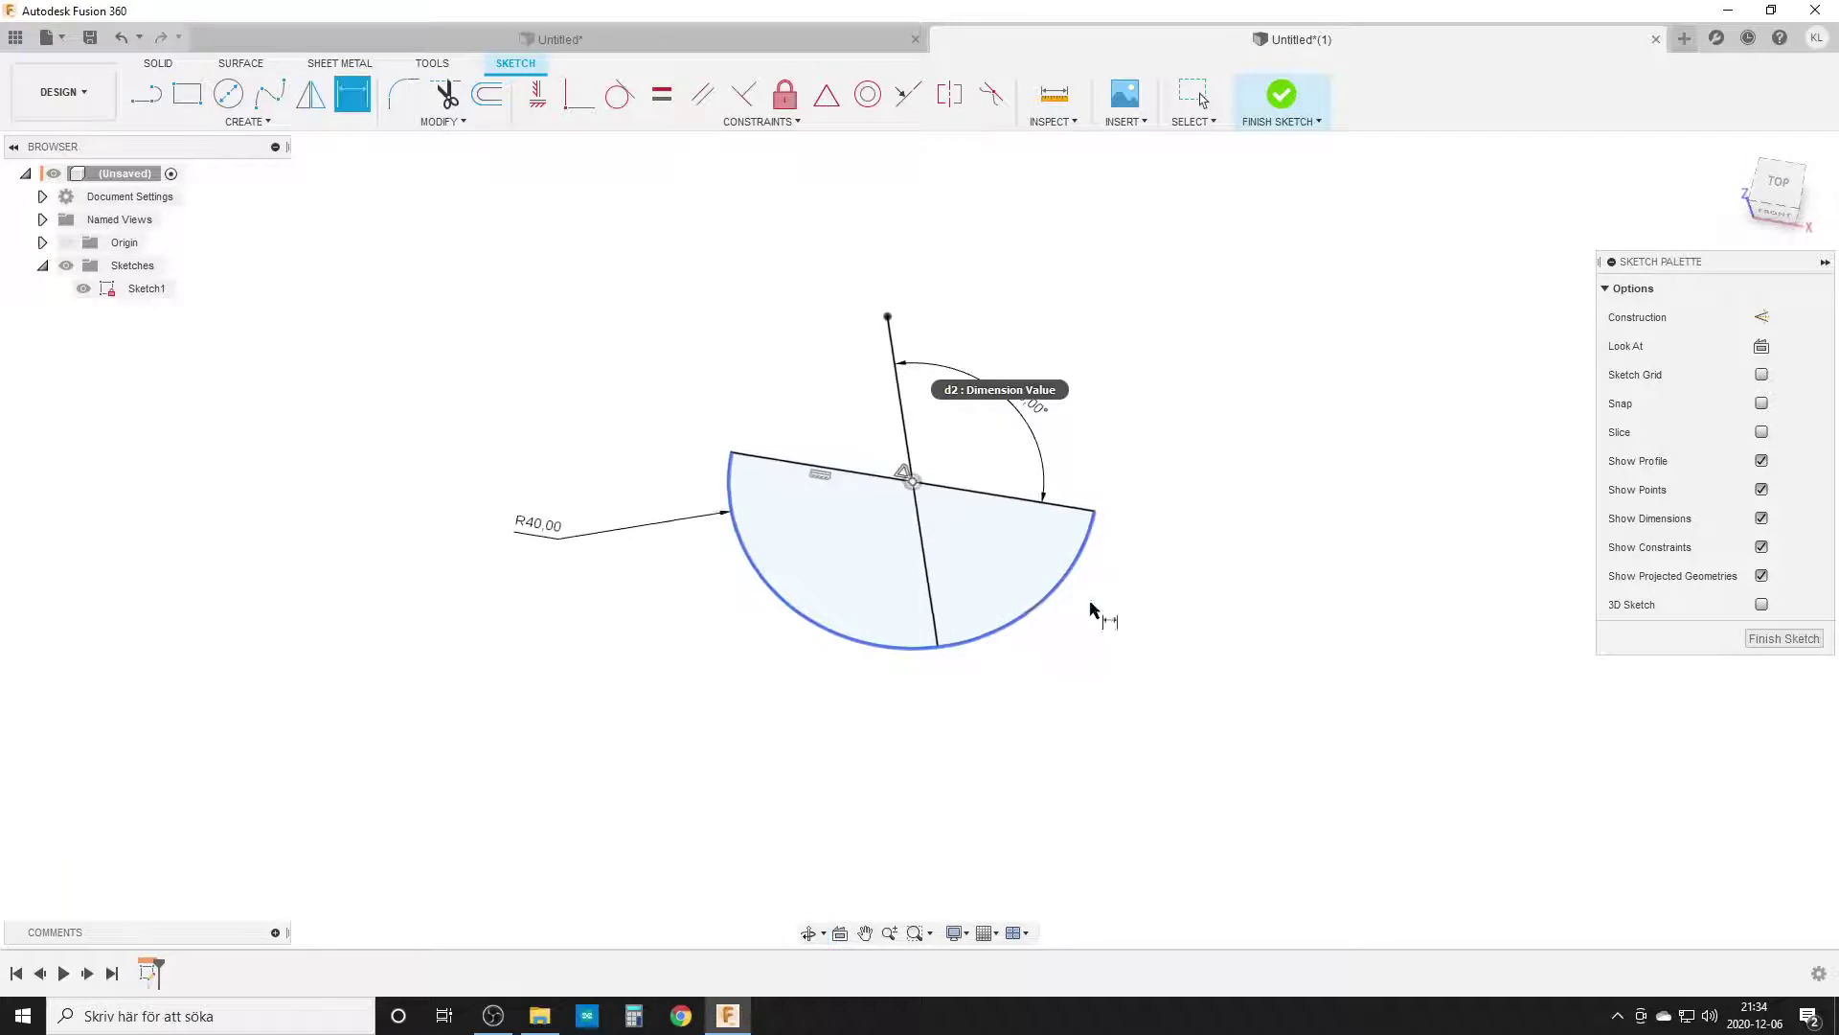
{"action": "left_click", "coordinate": [1774, 638]}
{"action": "mouse_move", "coordinate": [1095, 751]}
{"action": "middle_mouse_down", "text": "shift"}
{"action": "mouse_move", "coordinate": [670, 599]}
{"action": "mouse_move", "coordinate": [967, 661]}
{"action": "mouse_move", "coordinate": [1046, 607]}
{"action": "mouse_move", "coordinate": [1022, 587]}
{"action": "middle_mouse_up", "text": "shift"}
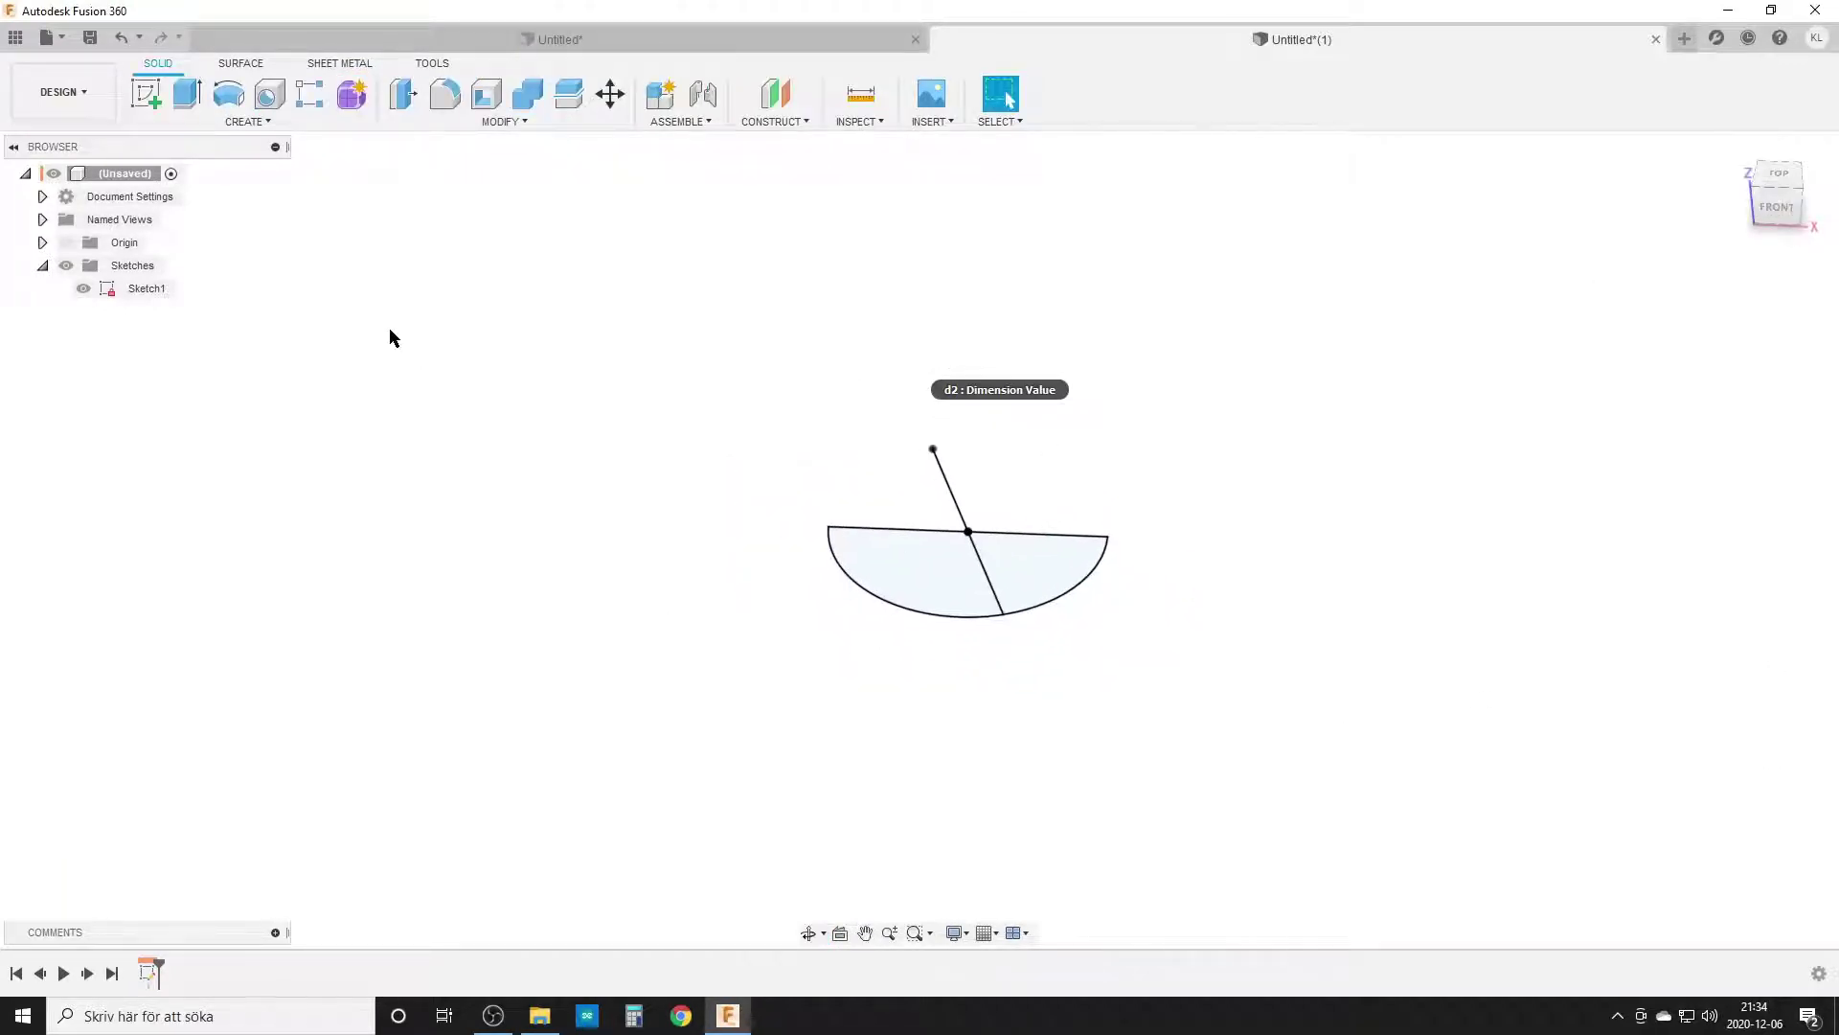
Start a sketch on the front plane, project the half-circle's straight edge, and hide Sketch1
{"action": "left_click", "coordinate": [146, 93]}
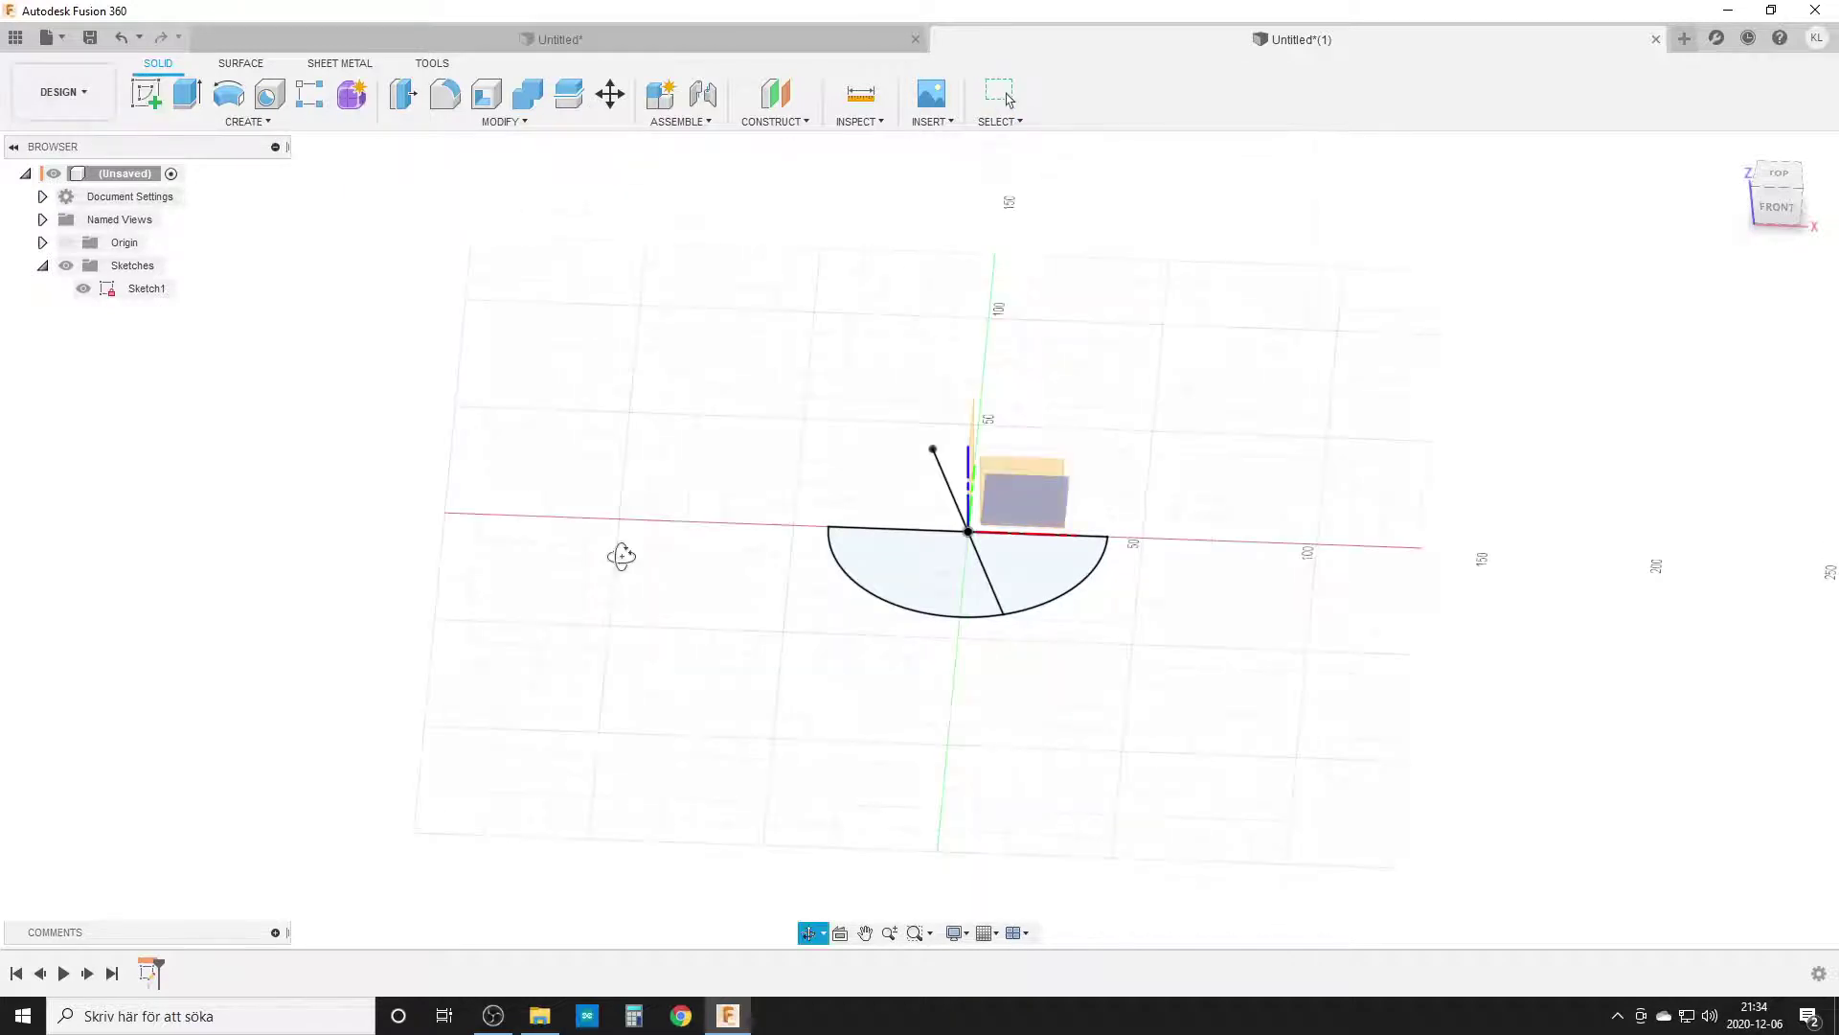
{"action": "middle_click_drag", "start_coordinate": [620, 549], "coordinate": [629, 537], "text": "shift"}
{"action": "scroll", "coordinate": [894, 451], "scroll_direction": "up", "scroll_amount": 3}
{"action": "left_click", "coordinate": [1111, 479]}
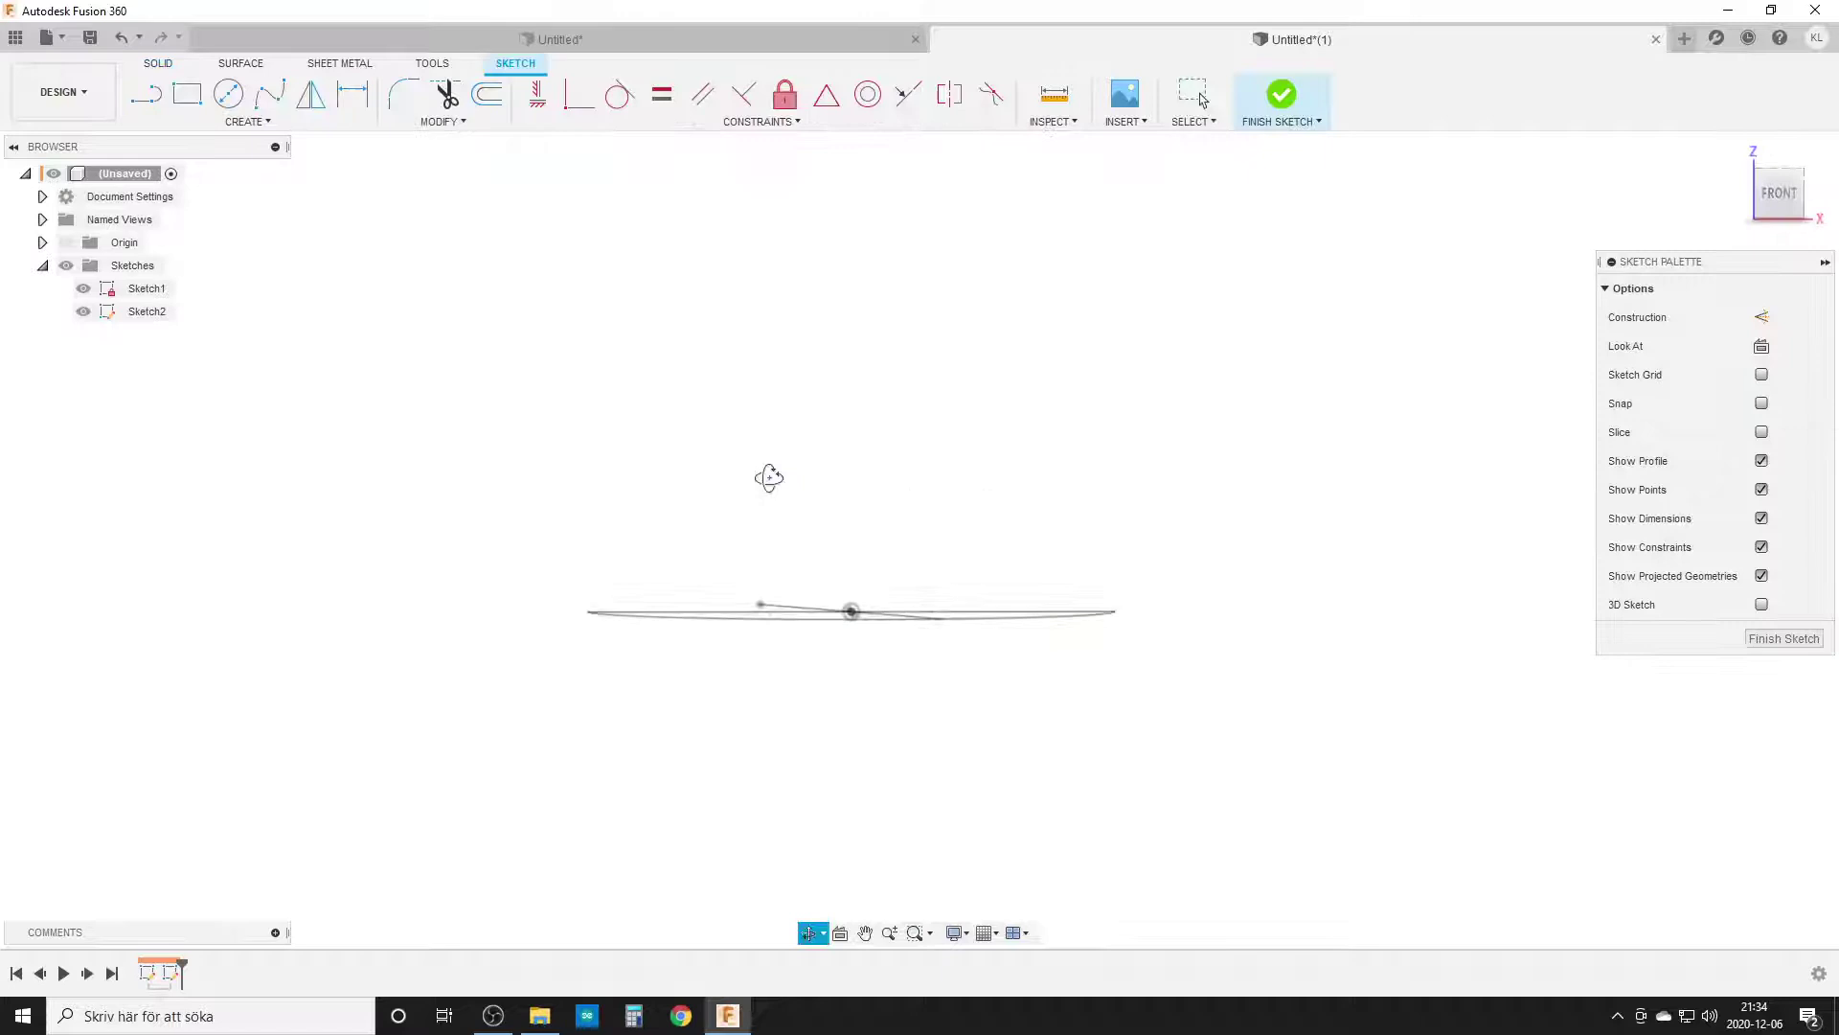
{"action": "key", "text": "p"}
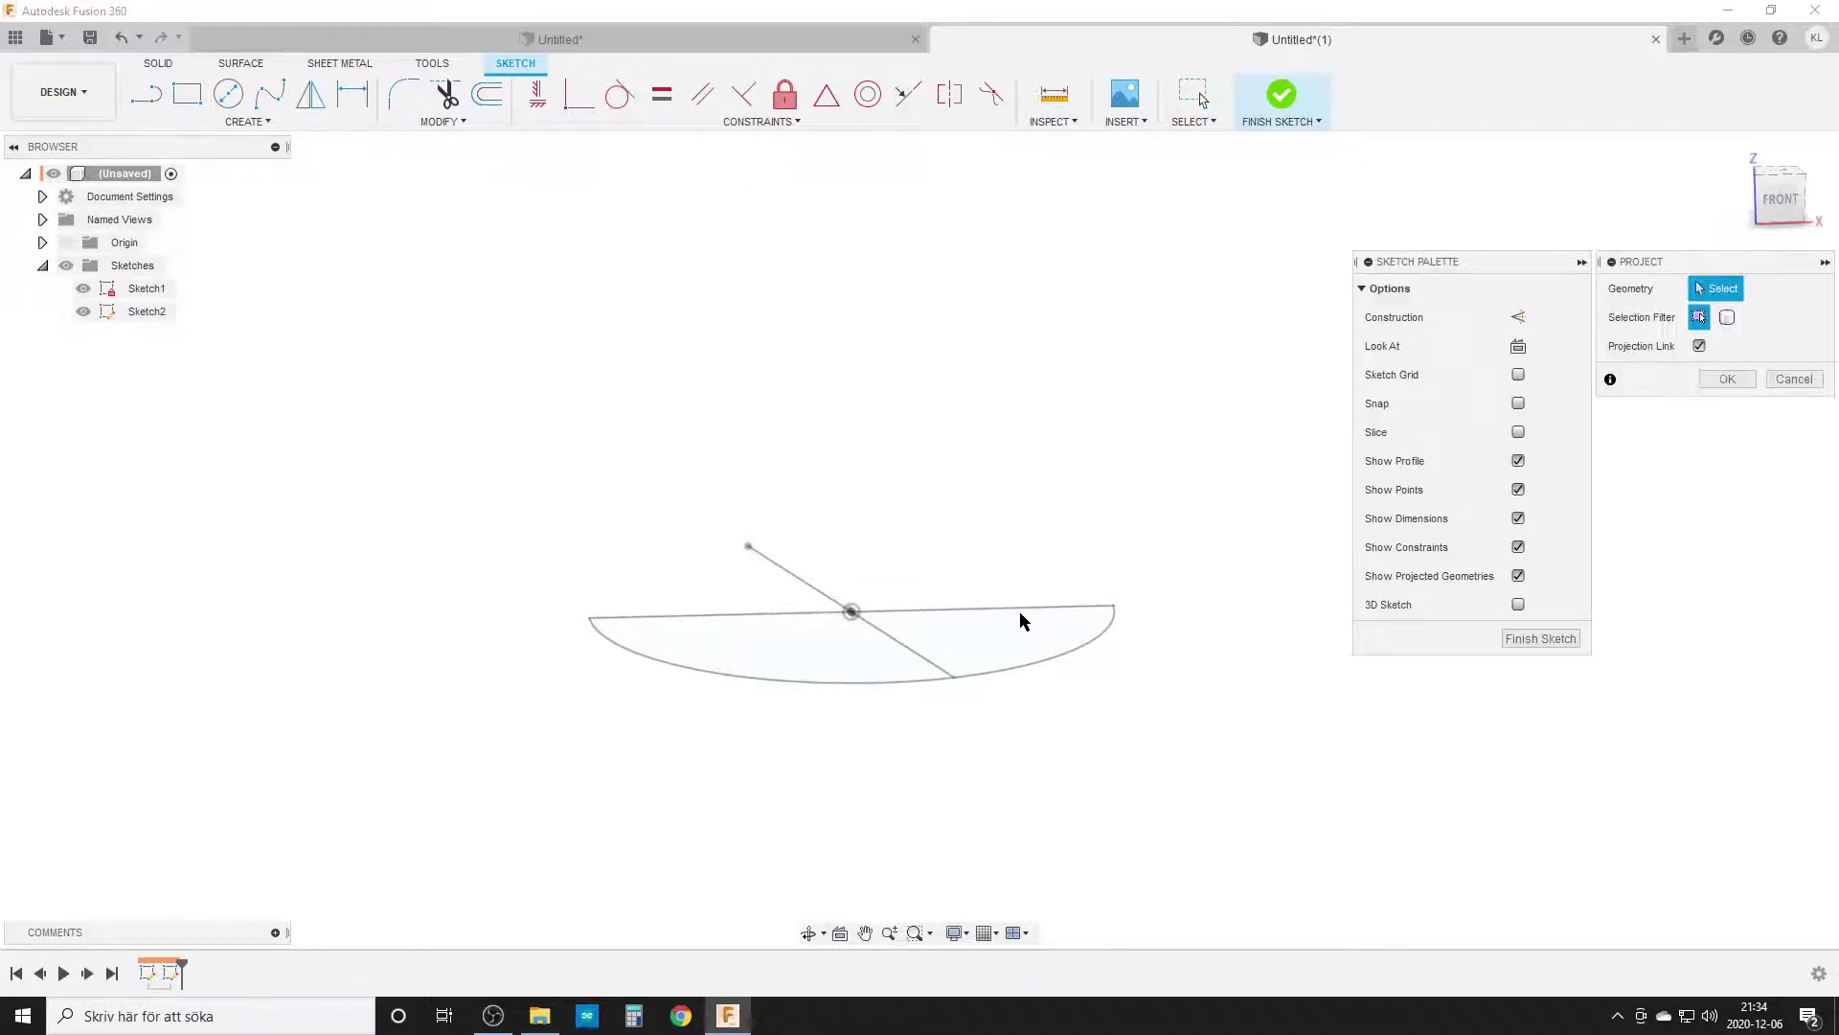
{"action": "left_click", "coordinate": [1014, 609]}
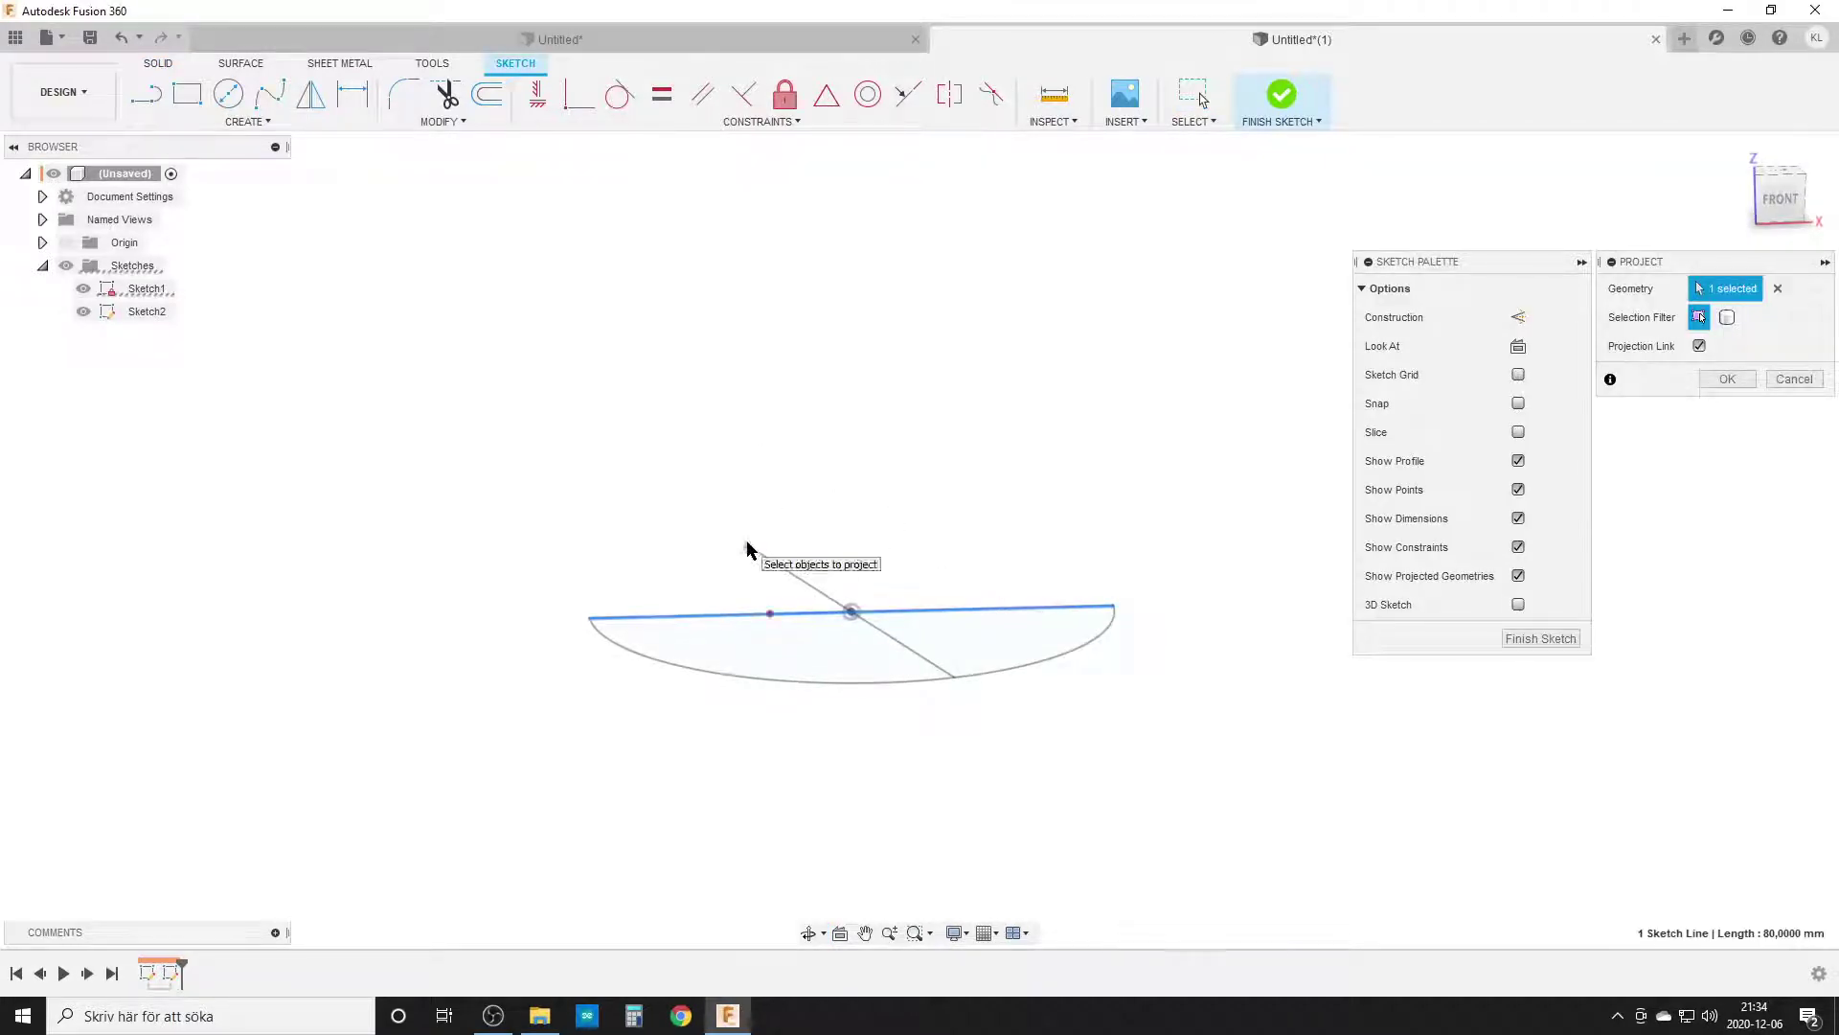
{"action": "left_click", "coordinate": [1727, 379]}
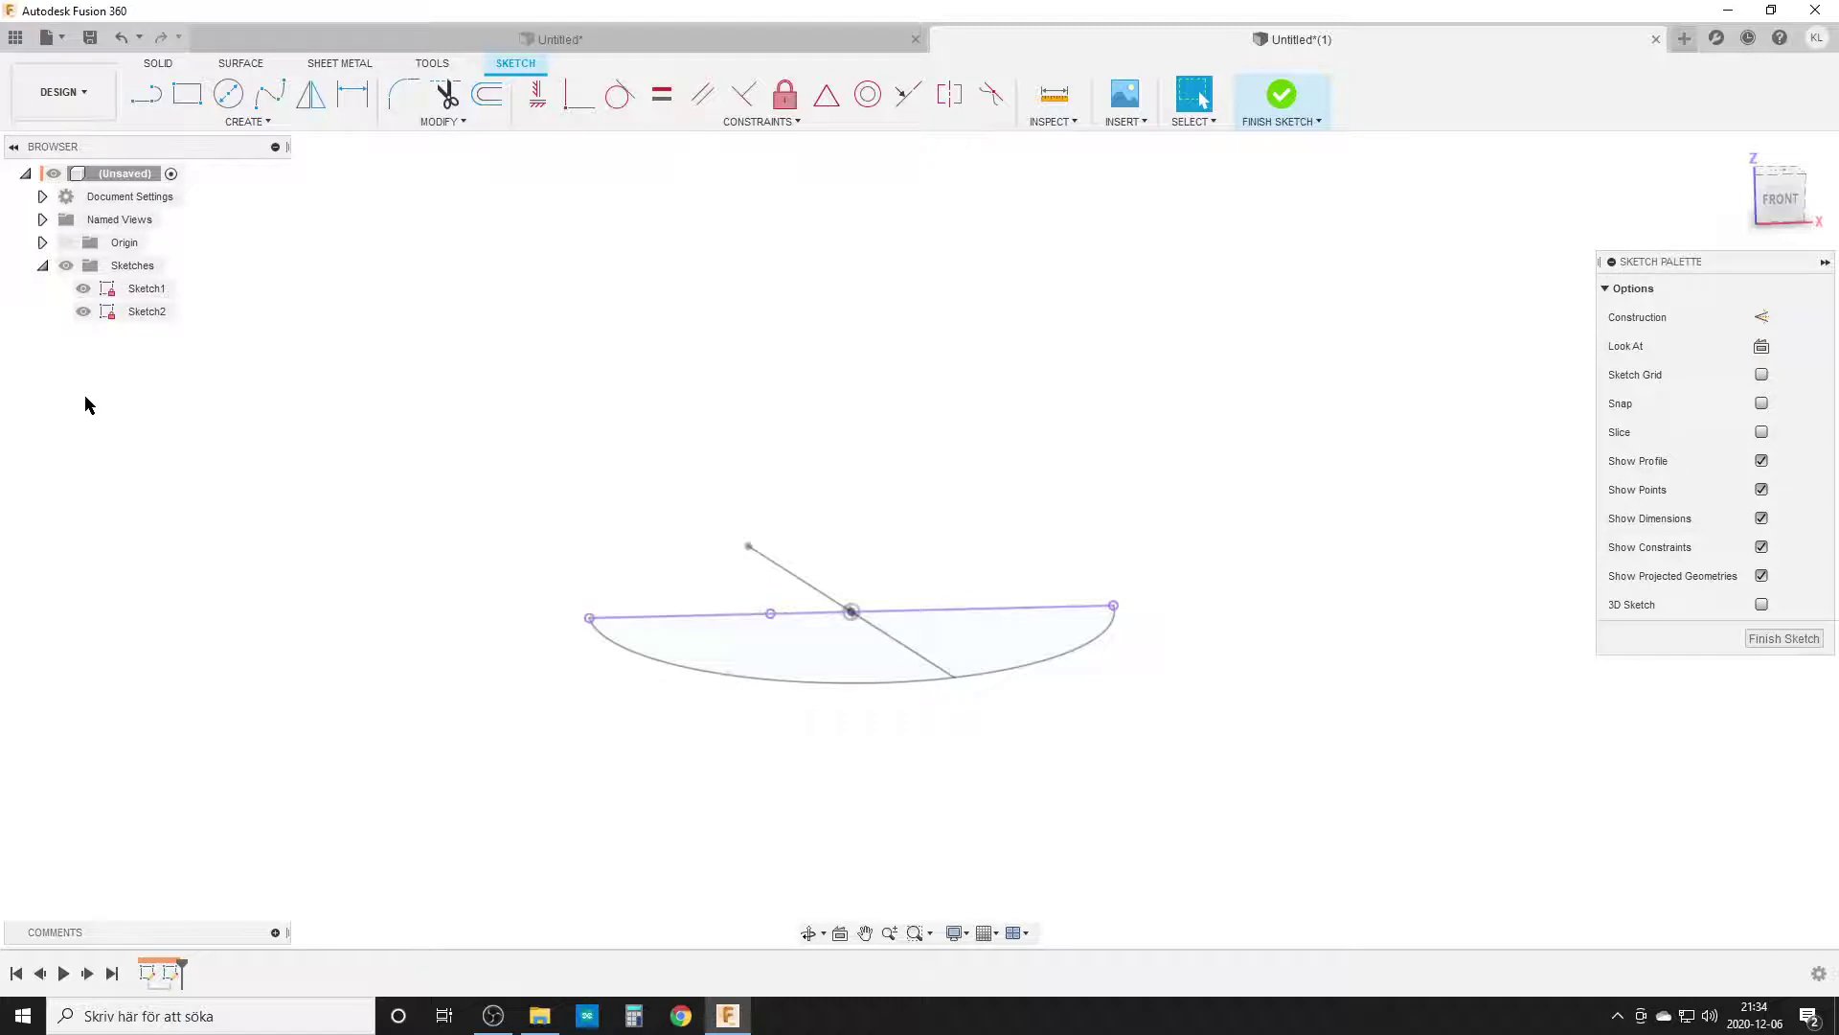
{"action": "left_click", "coordinate": [83, 288]}
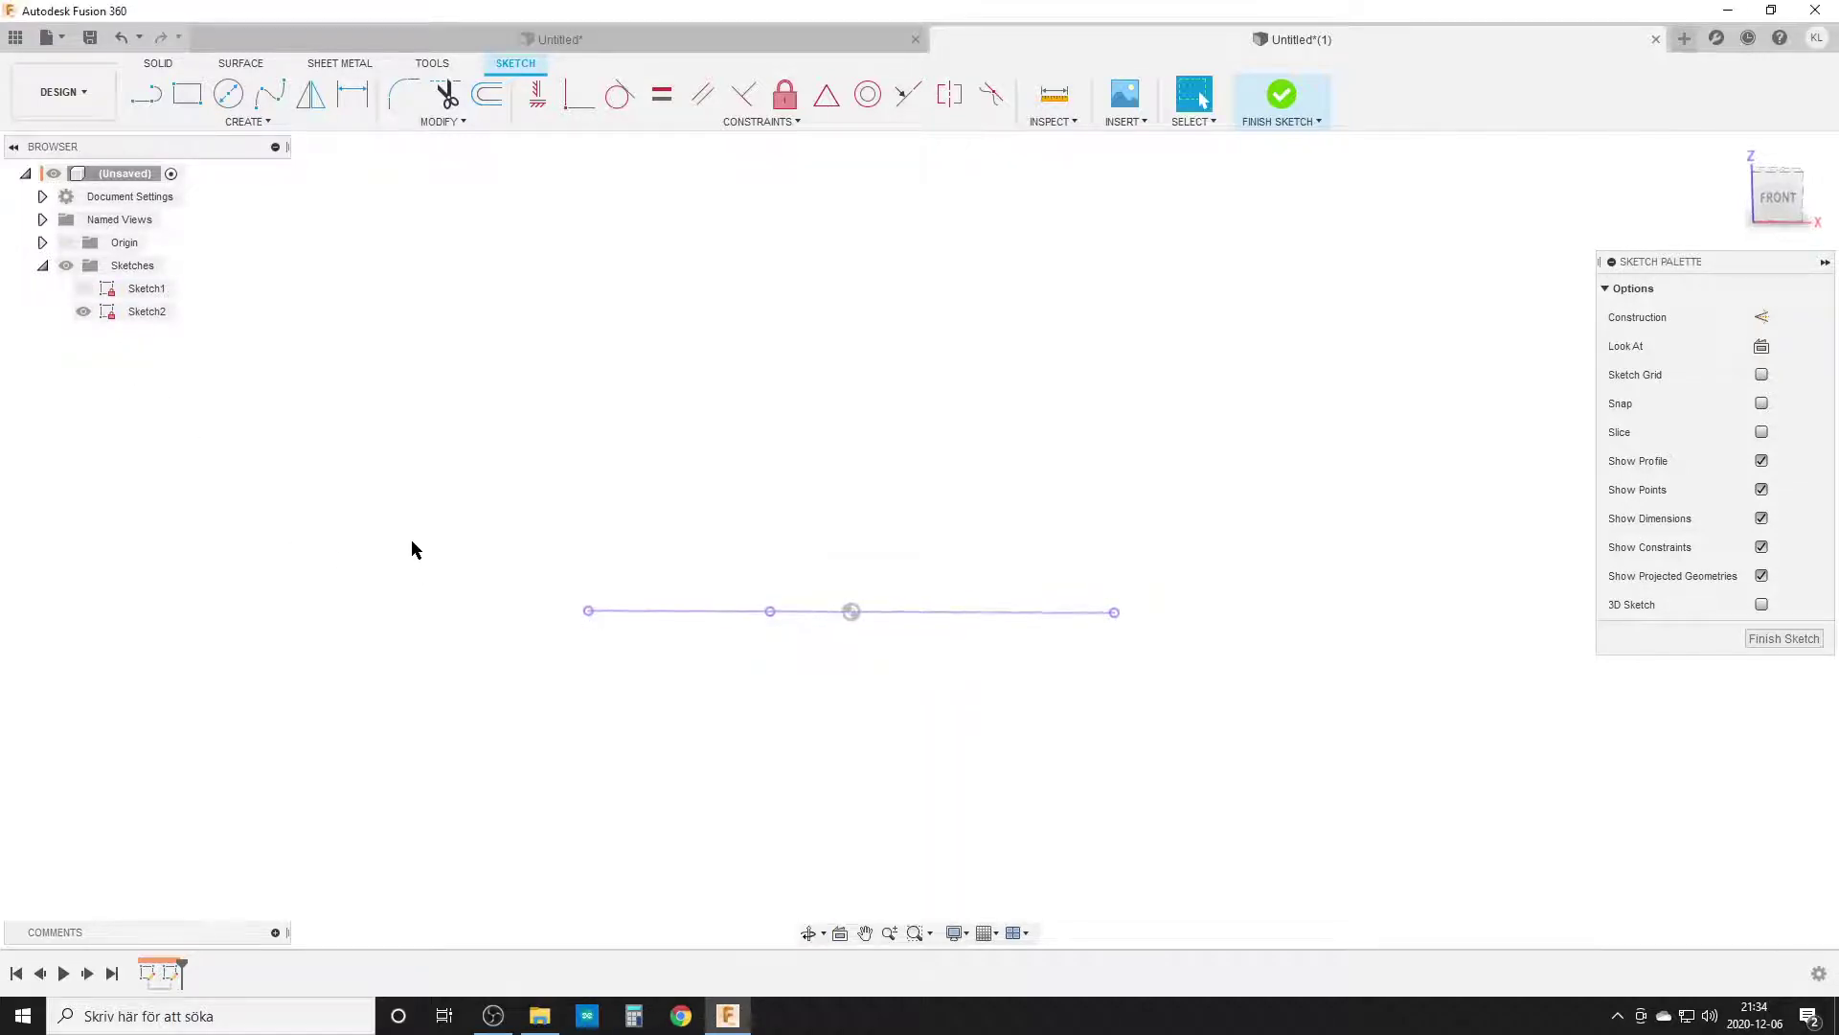
Draw a long steep line crossing the projected edge
{"action": "key", "text": "l"}
{"action": "left_click", "coordinate": [1023, 737]}
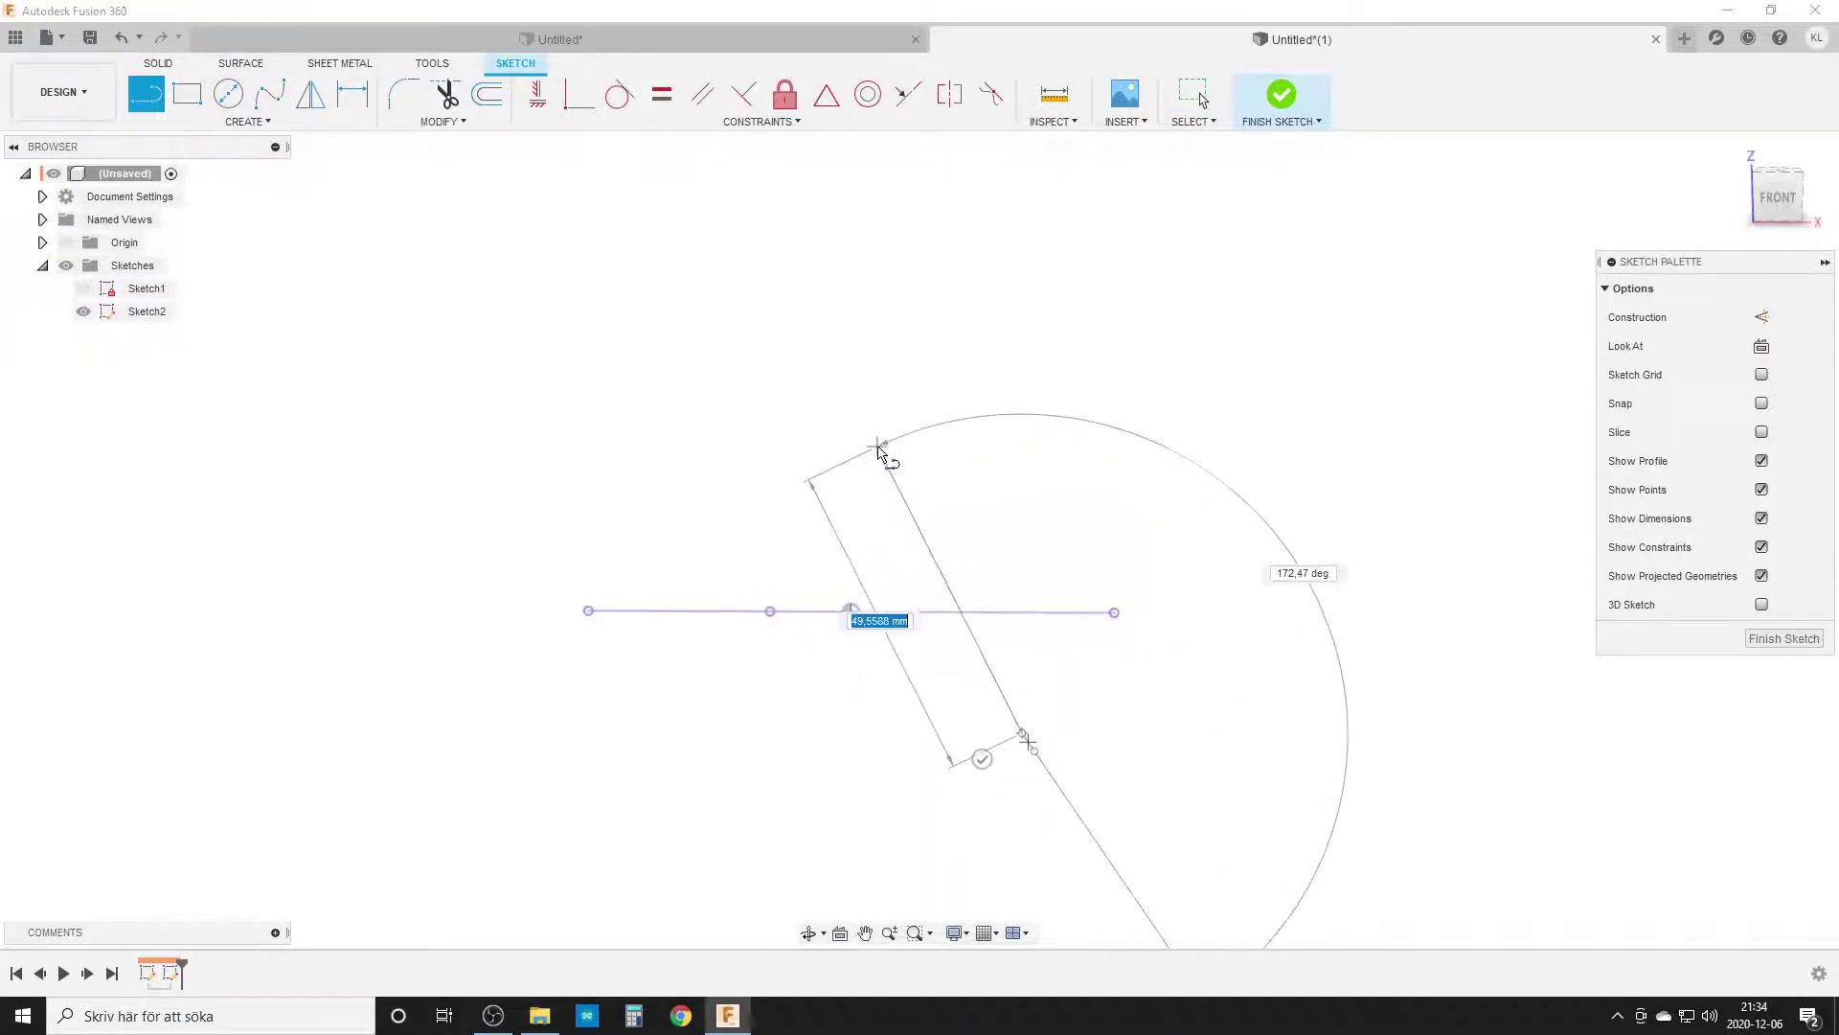
{"action": "key", "text": "Escape"}
{"action": "key", "text": "Escape"}
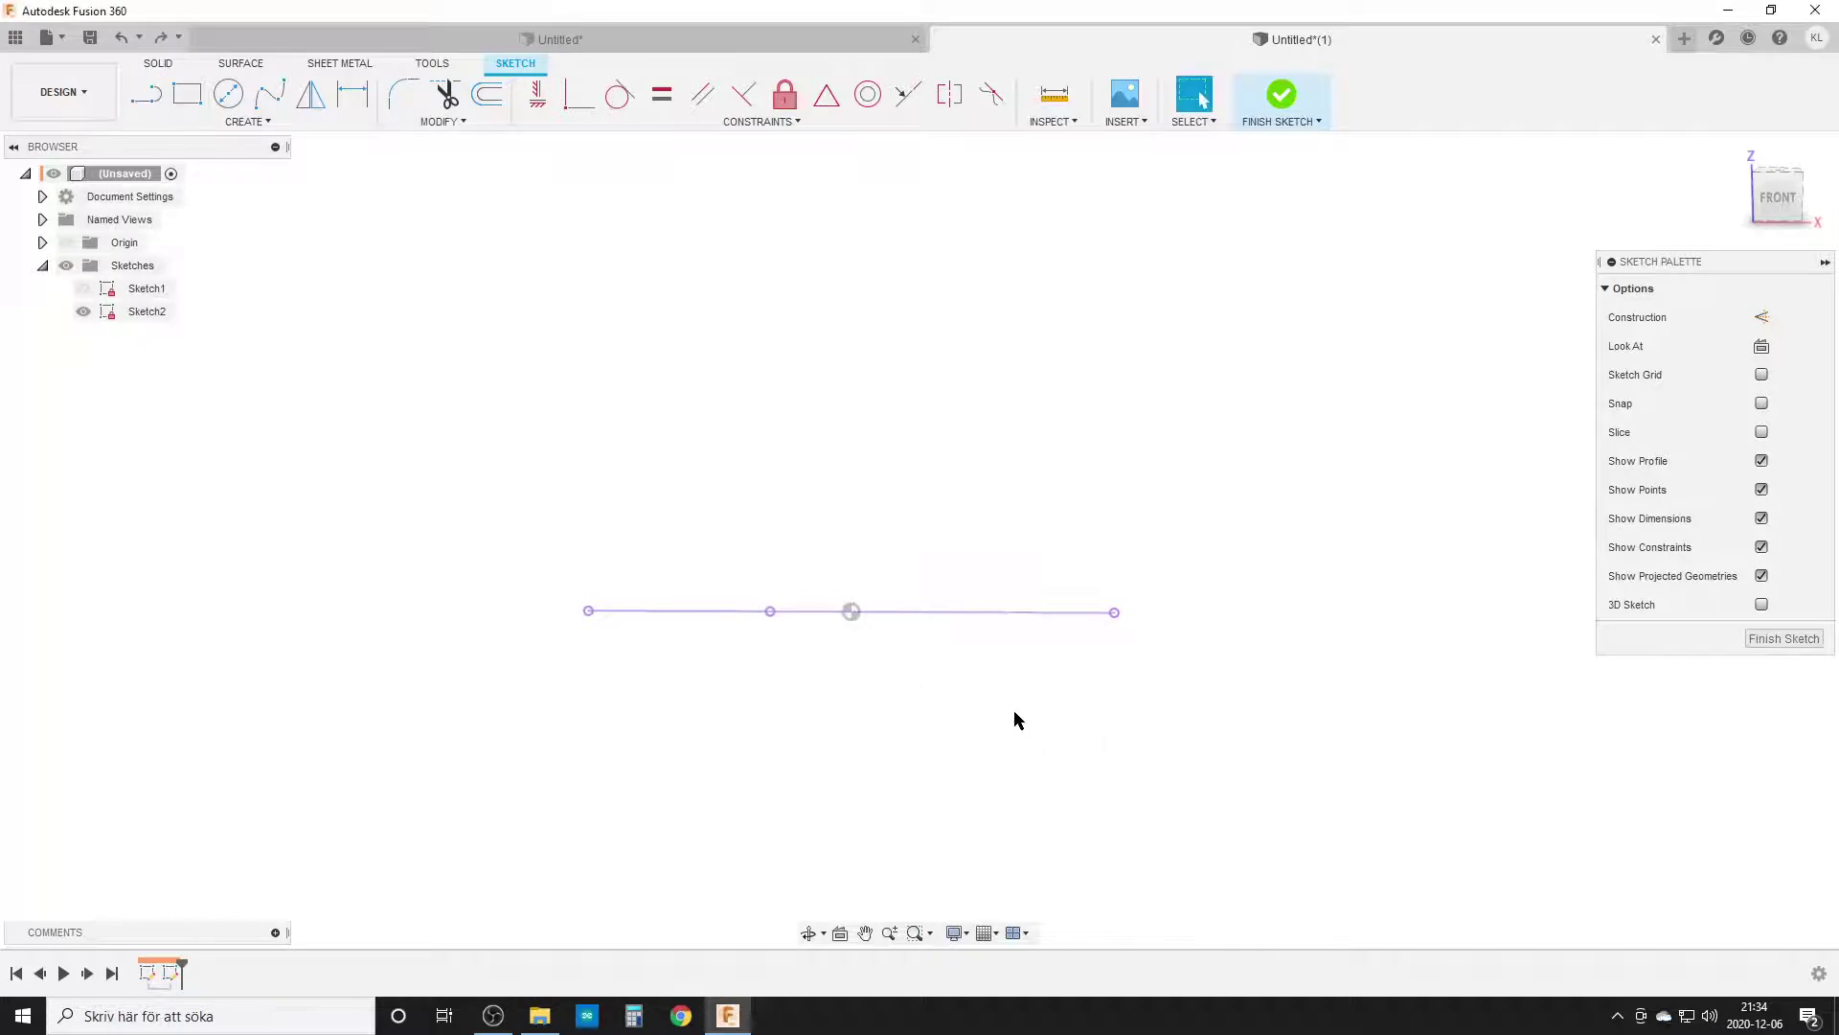
{"action": "key", "text": "l"}
{"action": "left_click", "coordinate": [1006, 737]}
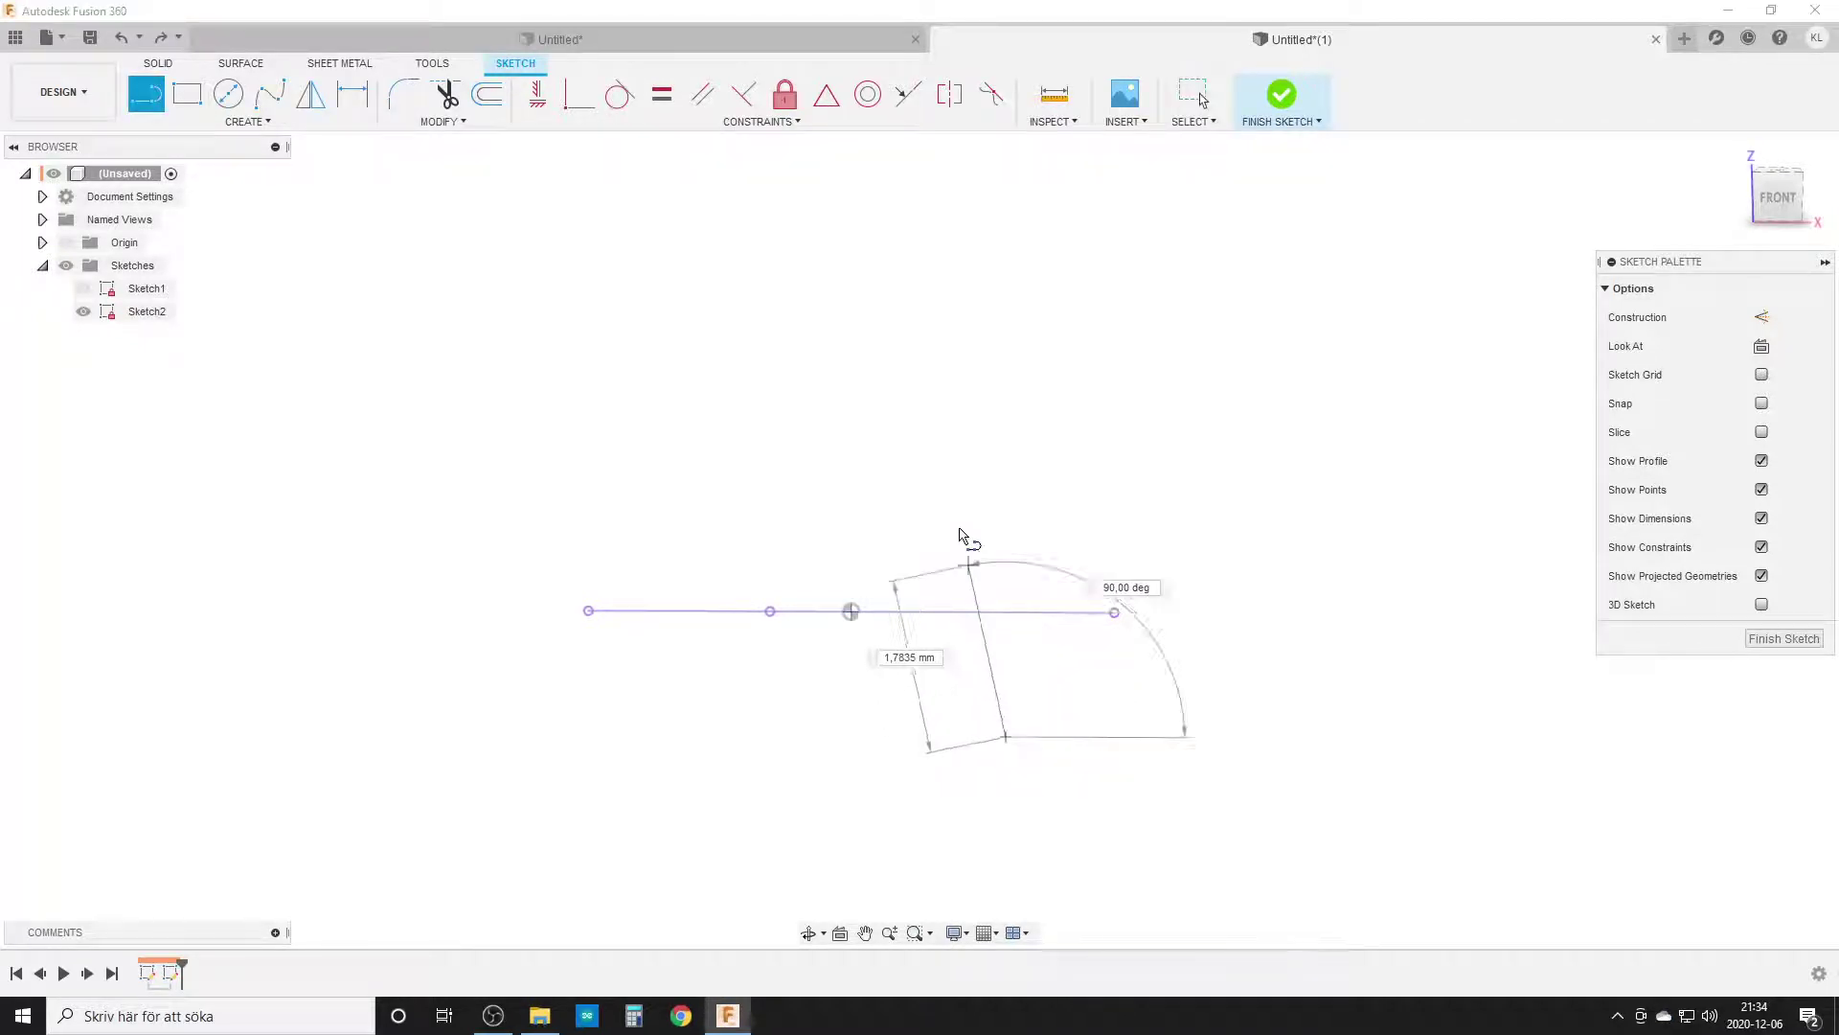
{"action": "left_click", "coordinate": [903, 396]}
{"action": "key", "text": "Escape"}
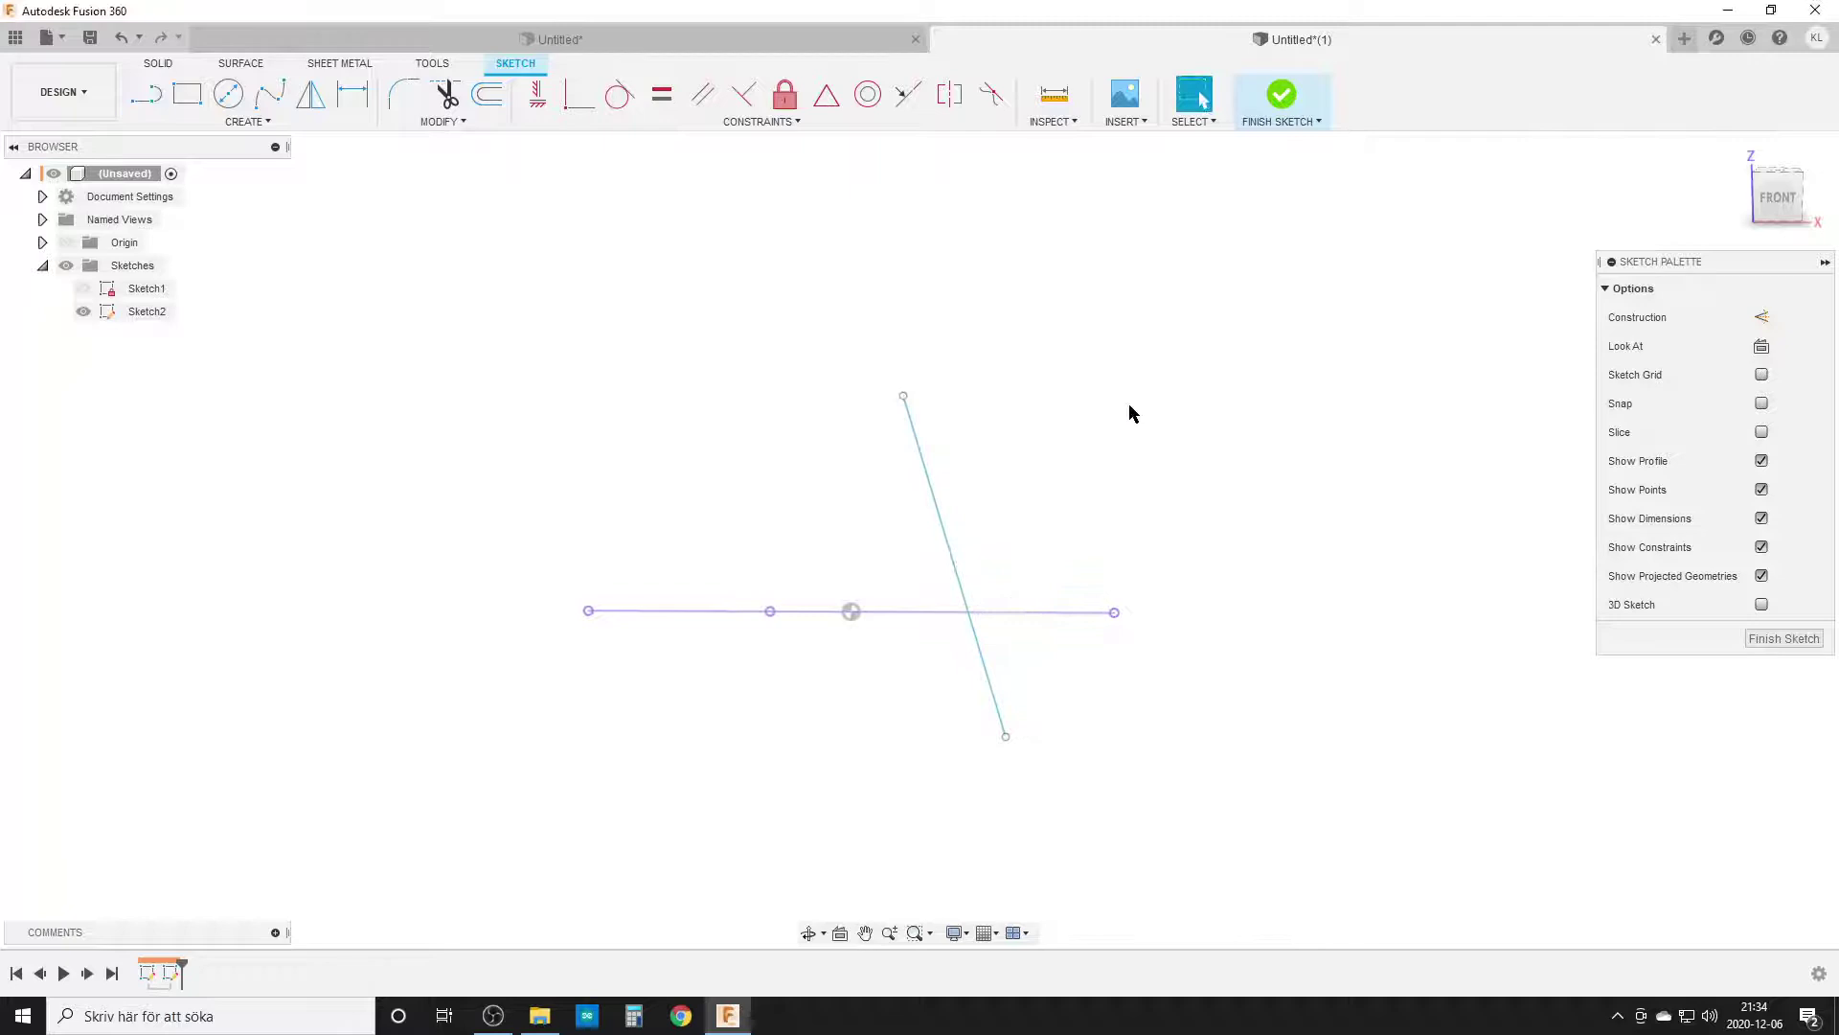
Constrain the line to the edge's midpoint, make it vertical, and equal in length to the edge
{"action": "left_click", "coordinate": [826, 95]}
{"action": "left_click", "coordinate": [938, 494]}
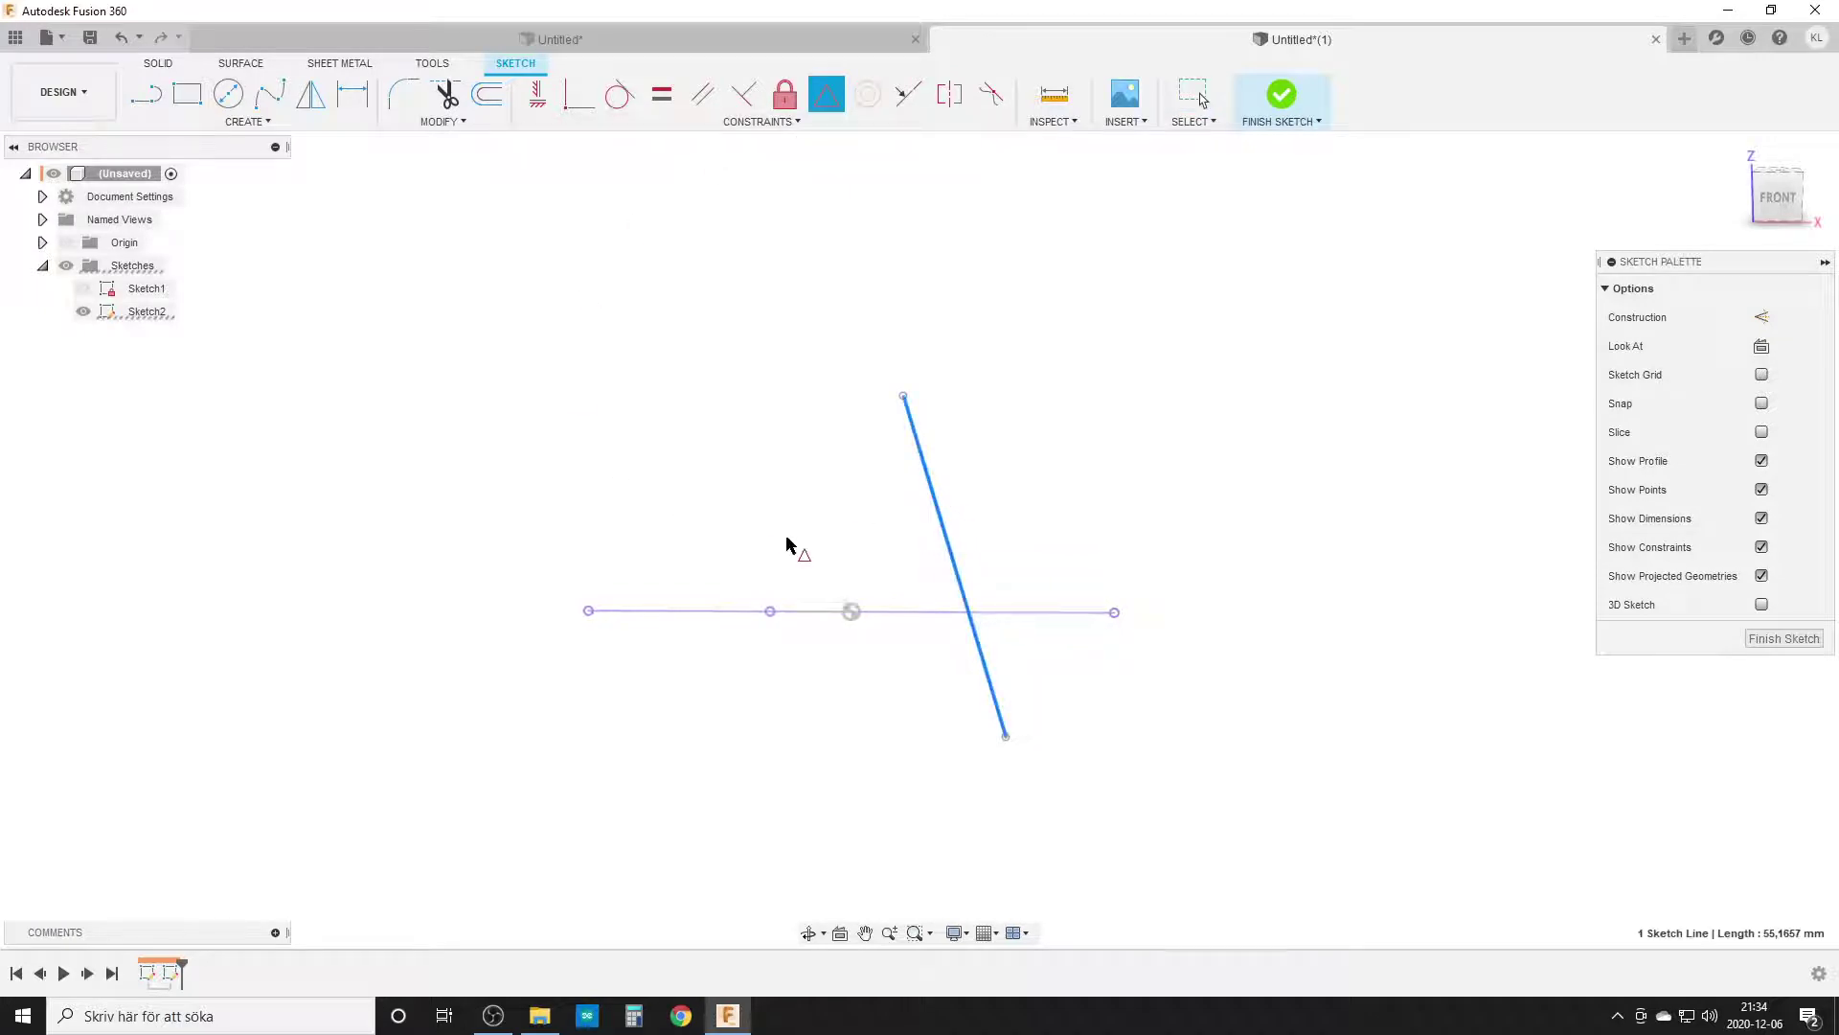
{"action": "left_click", "coordinate": [851, 615]}
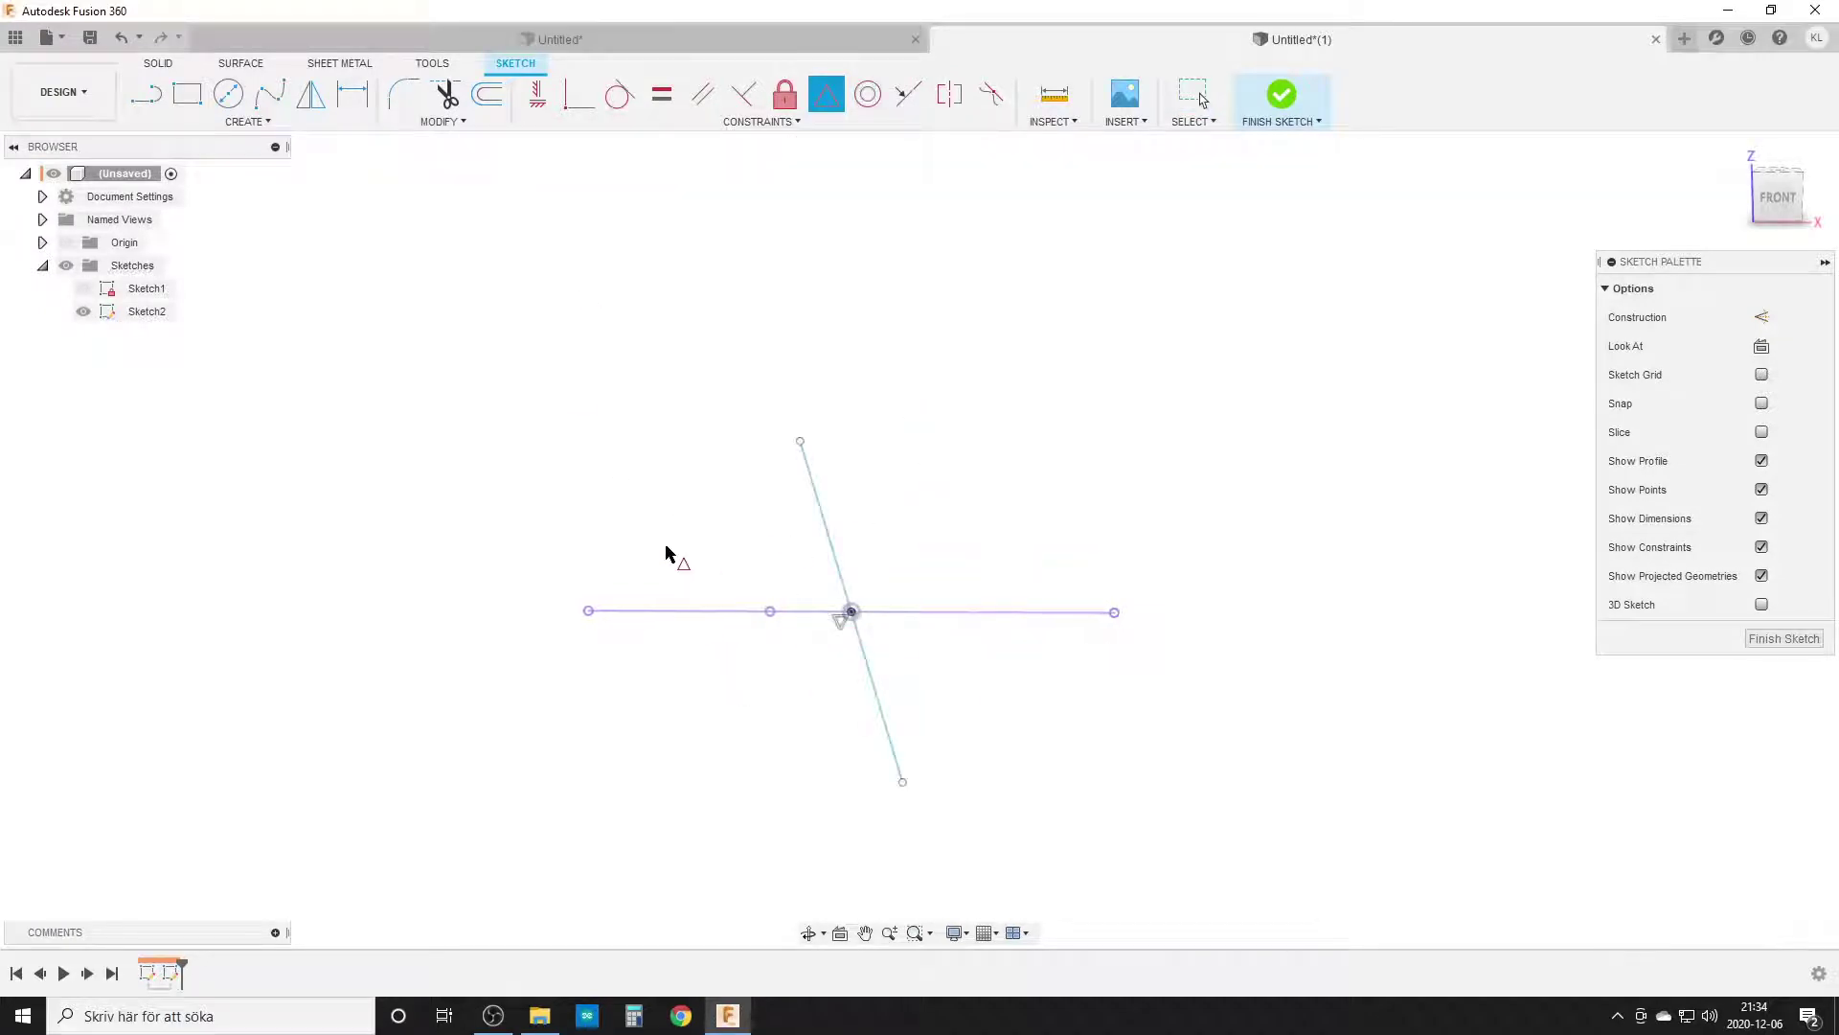
{"action": "left_click", "coordinate": [538, 94]}
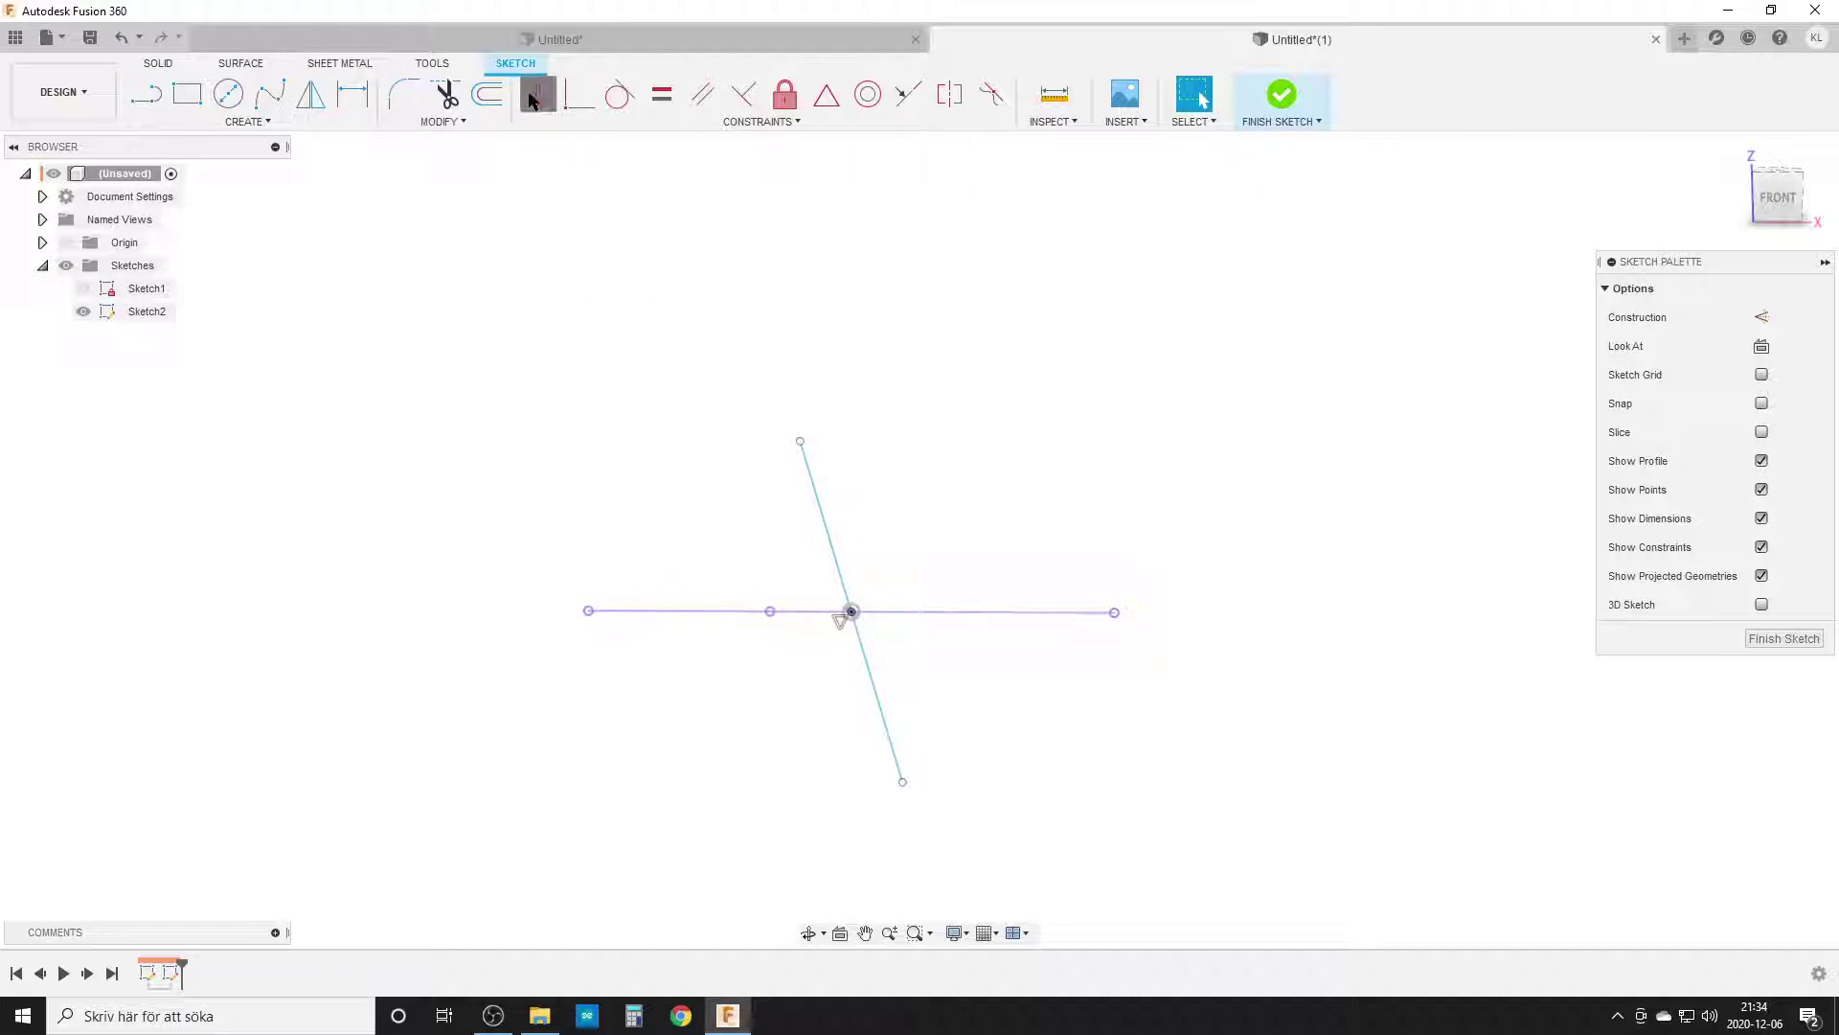
{"action": "left_click", "coordinate": [801, 442]}
{"action": "left_click", "coordinate": [769, 612]}
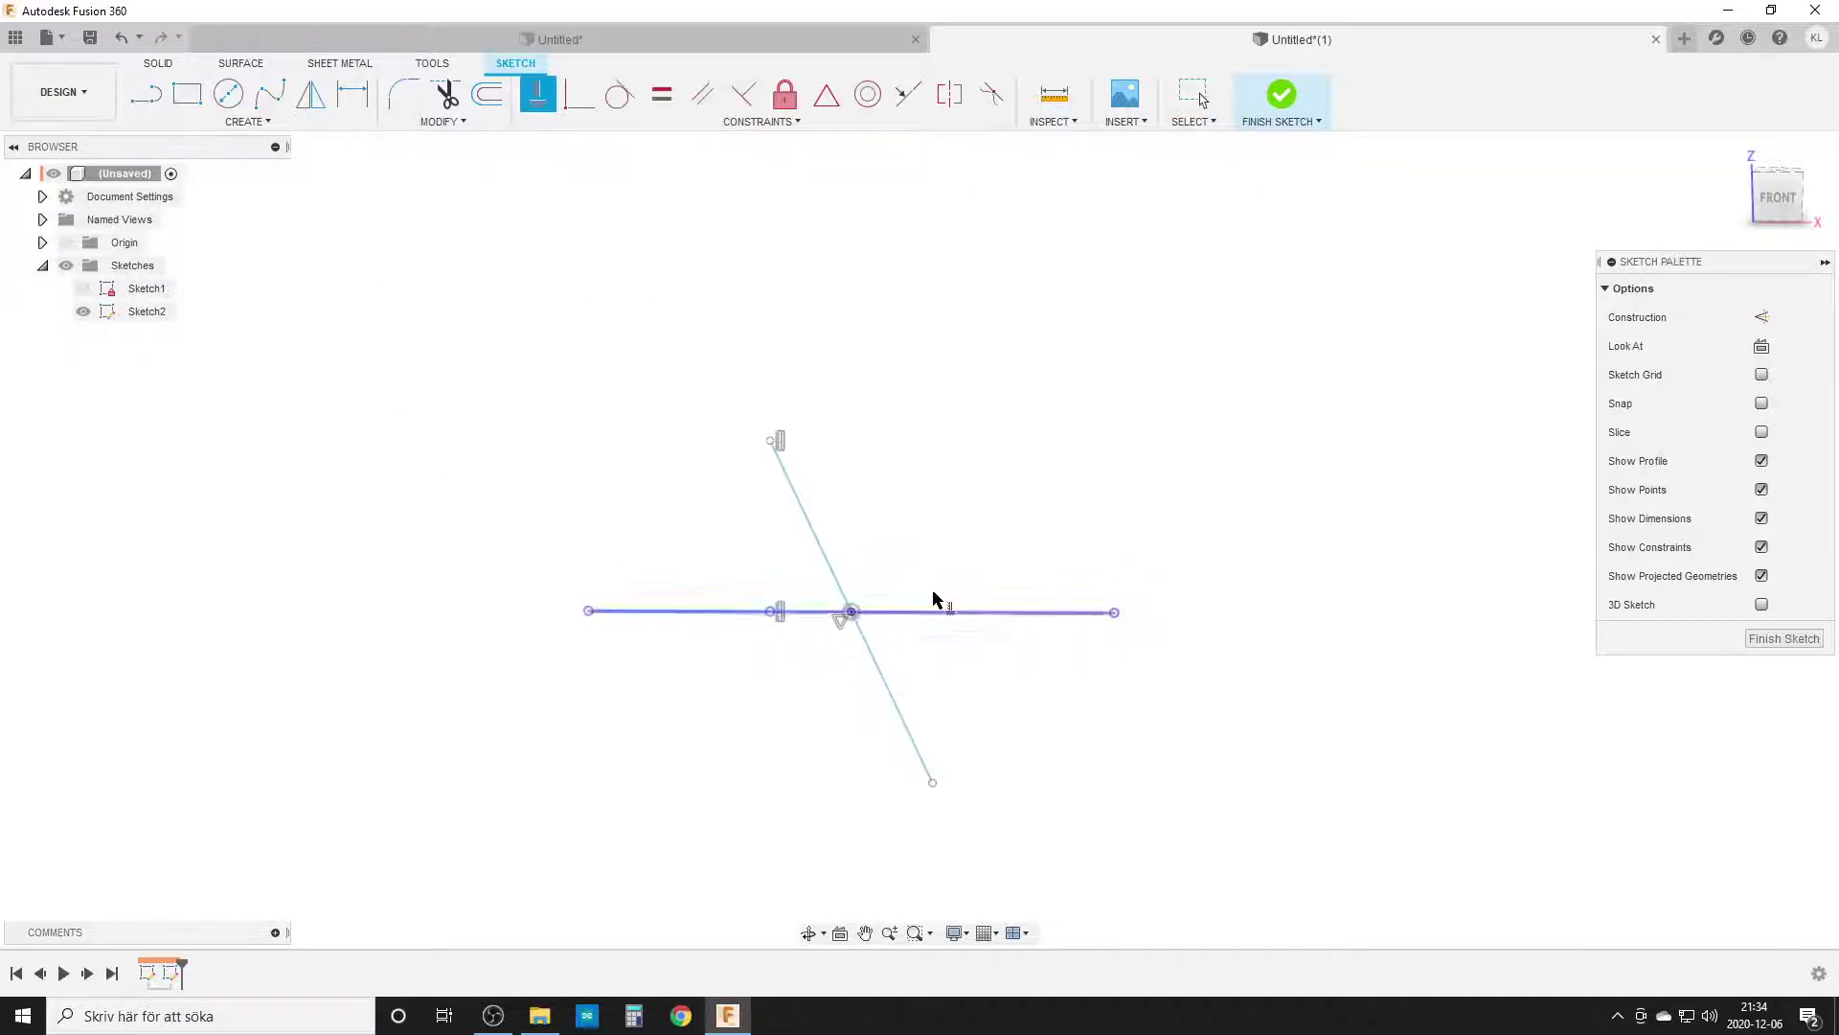
{"action": "left_click", "coordinate": [661, 94]}
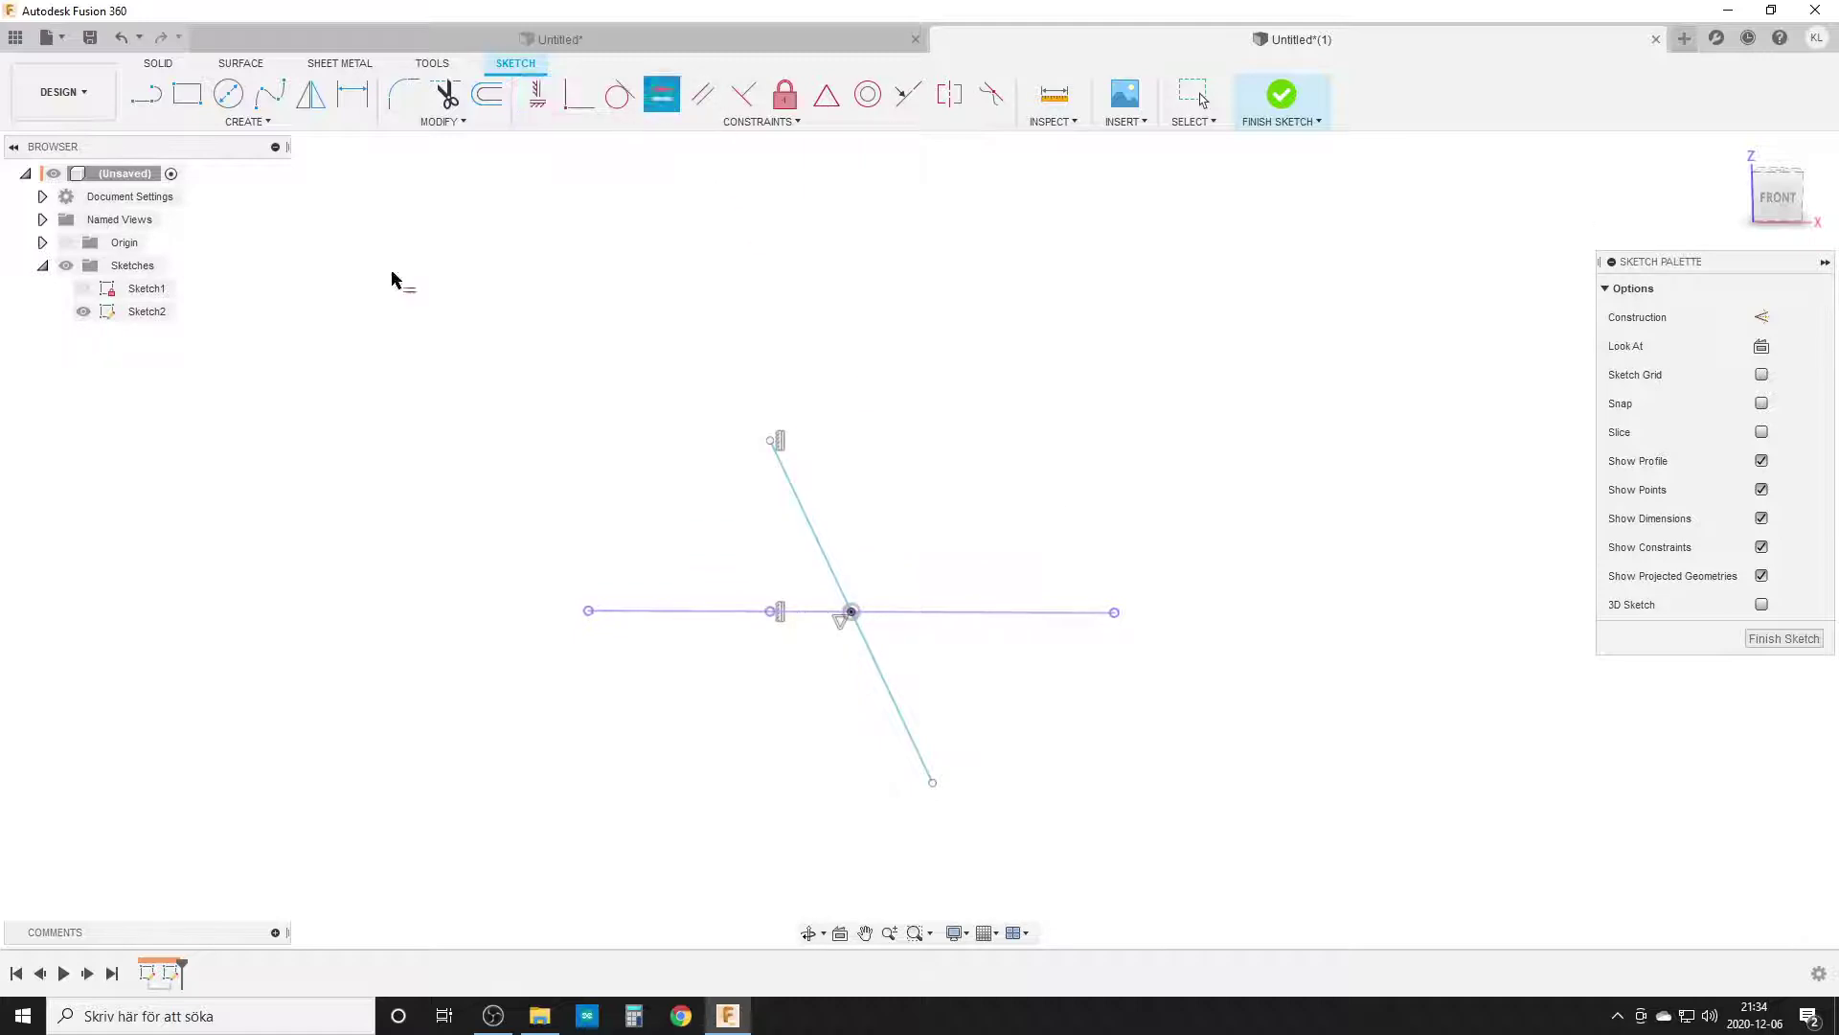
{"action": "left_click", "coordinate": [806, 517]}
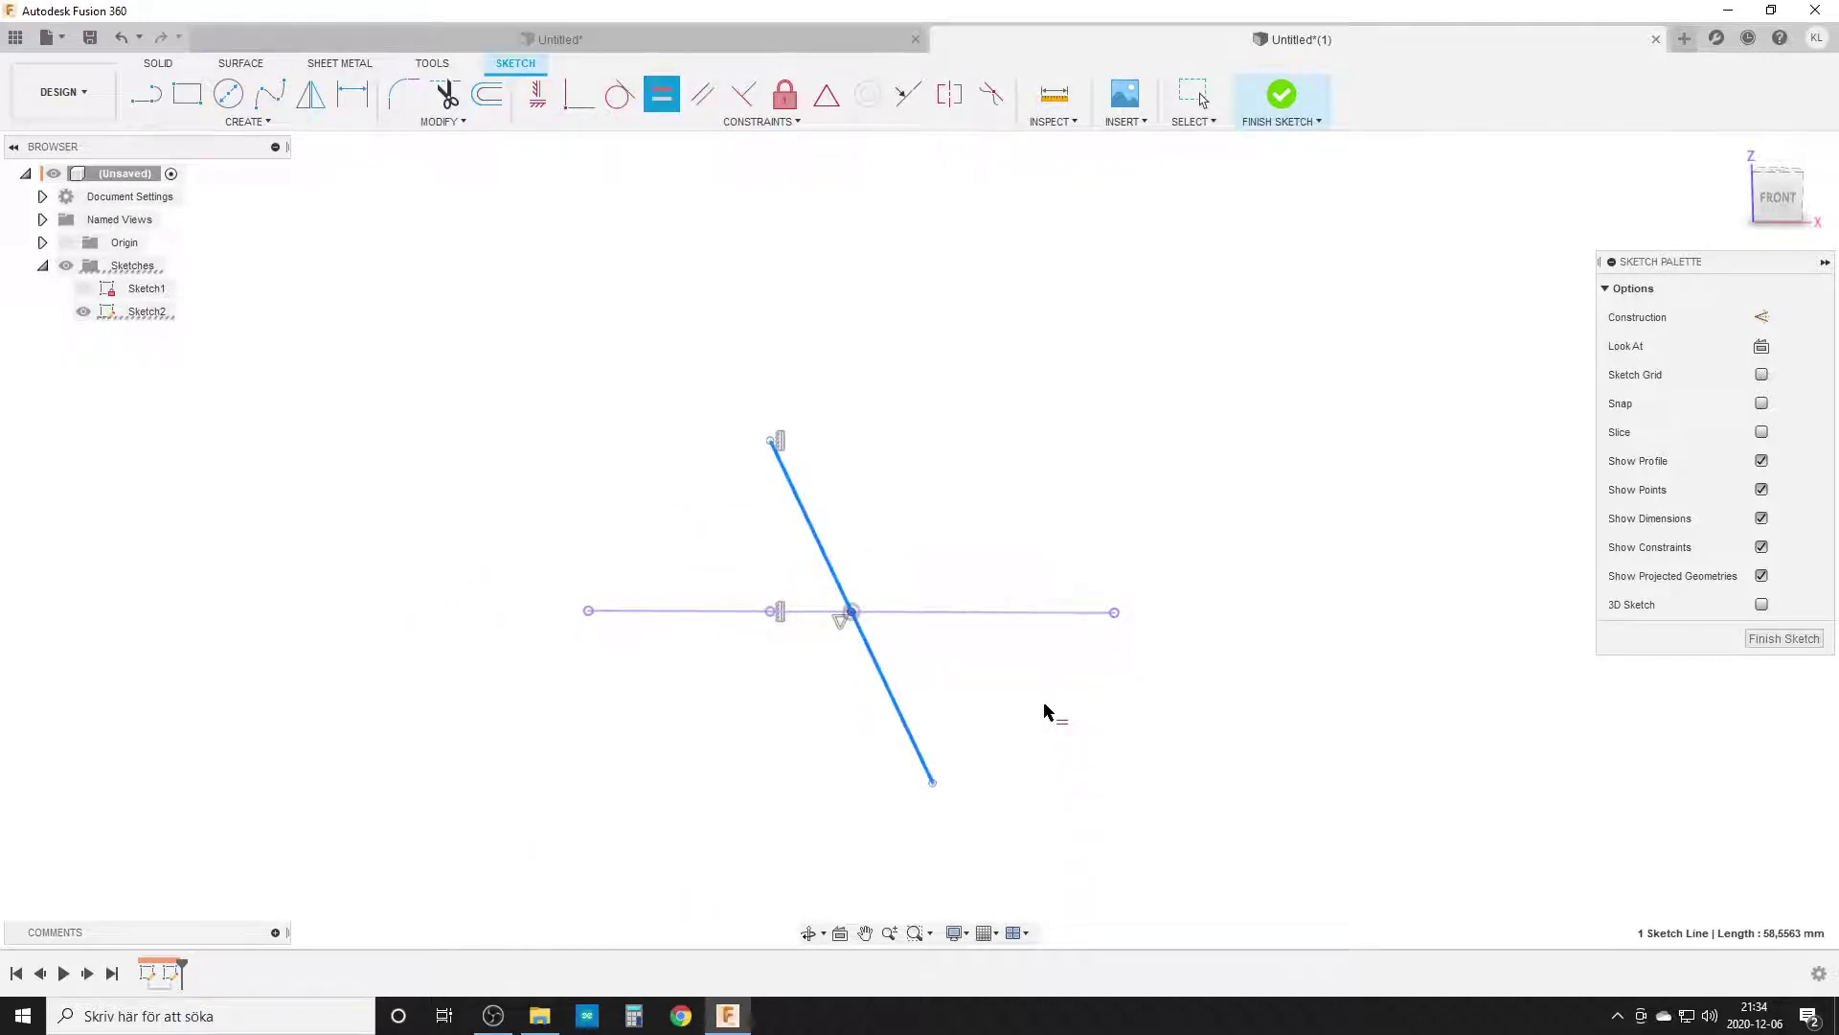
{"action": "left_click", "coordinate": [1016, 613]}
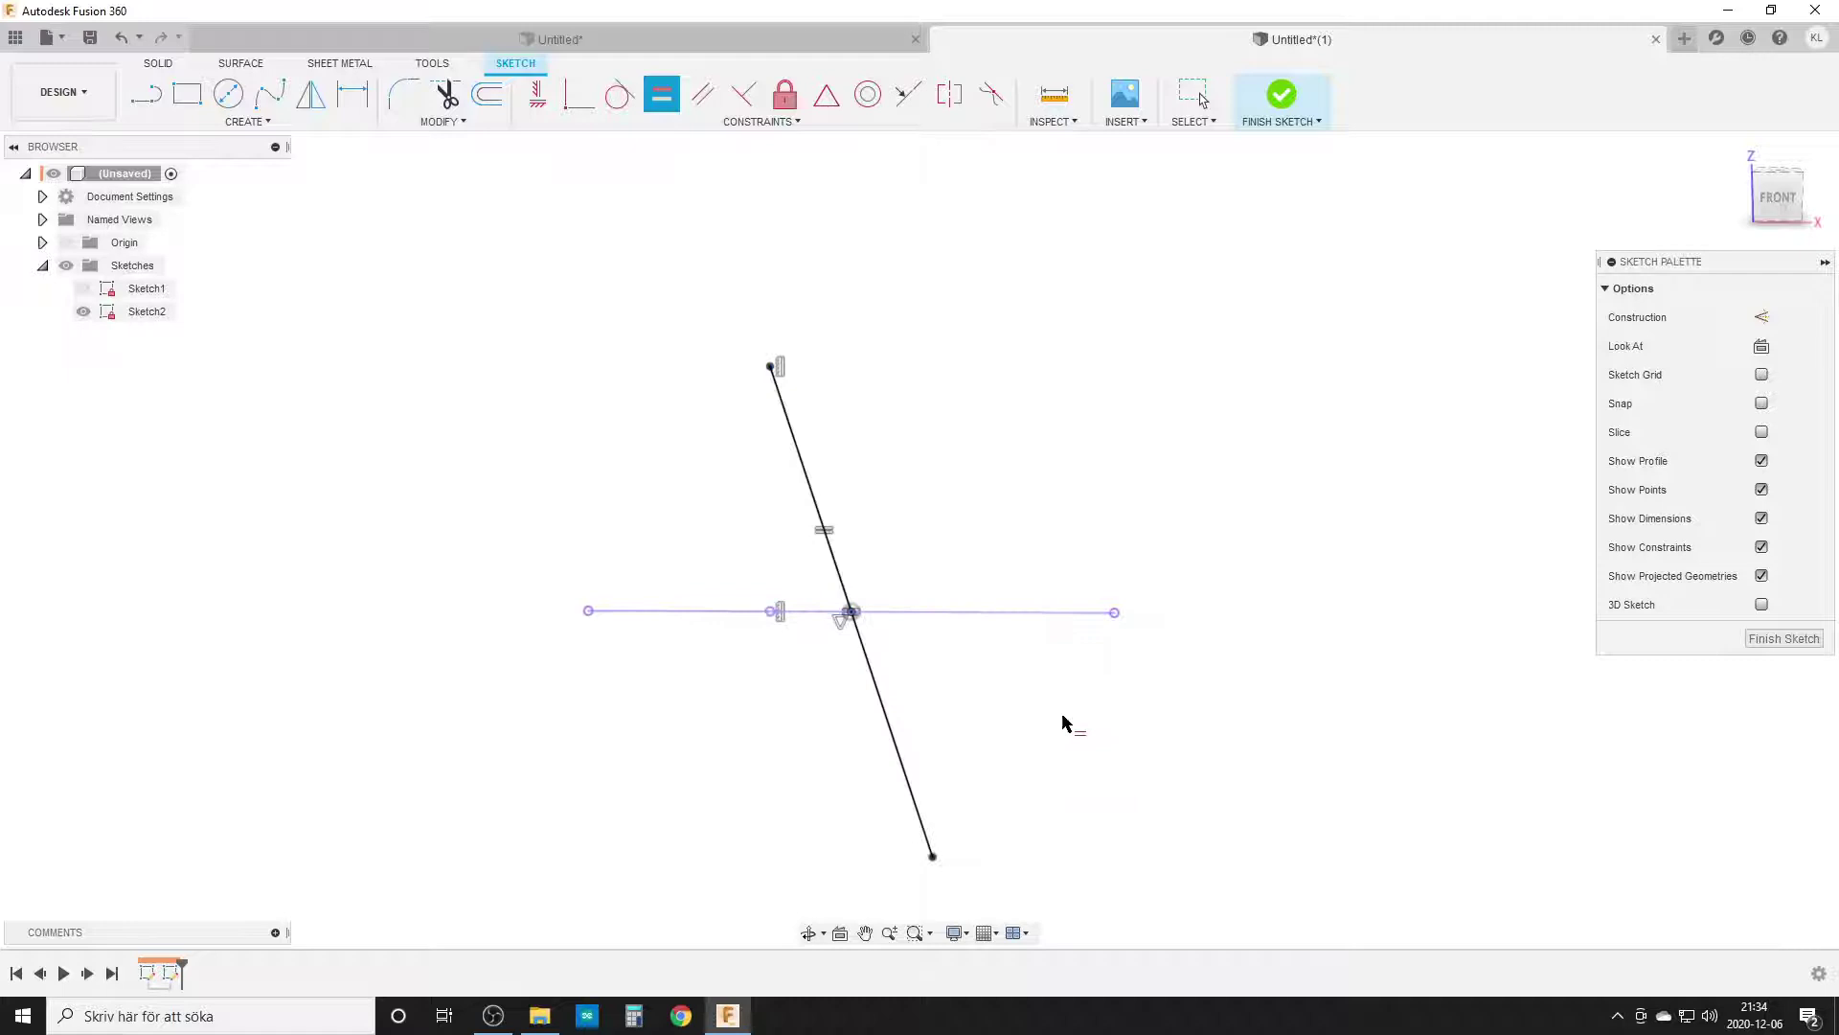
{"action": "key", "text": "Escape"}
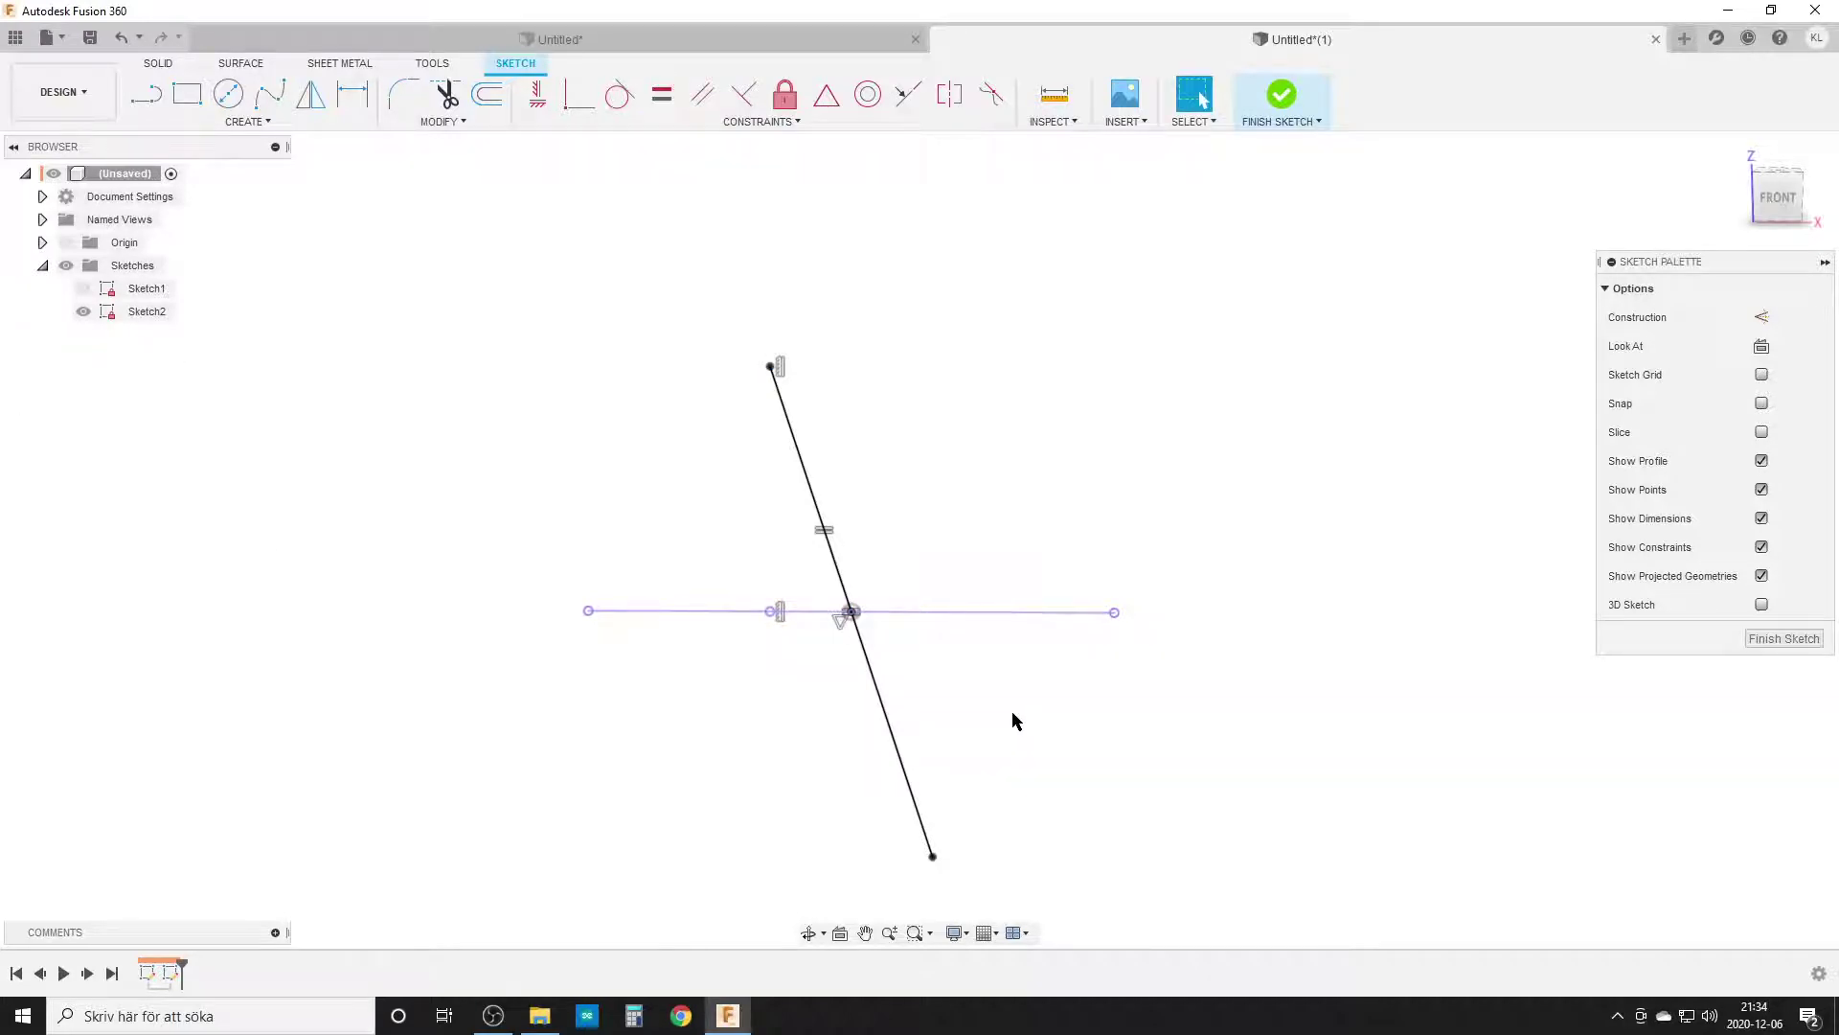
Show Sketch1 again, finish Sketch2, and orbit to inspect both sketches
{"action": "scroll", "coordinate": [1017, 720], "scroll_direction": "down", "scroll_amount": 2}
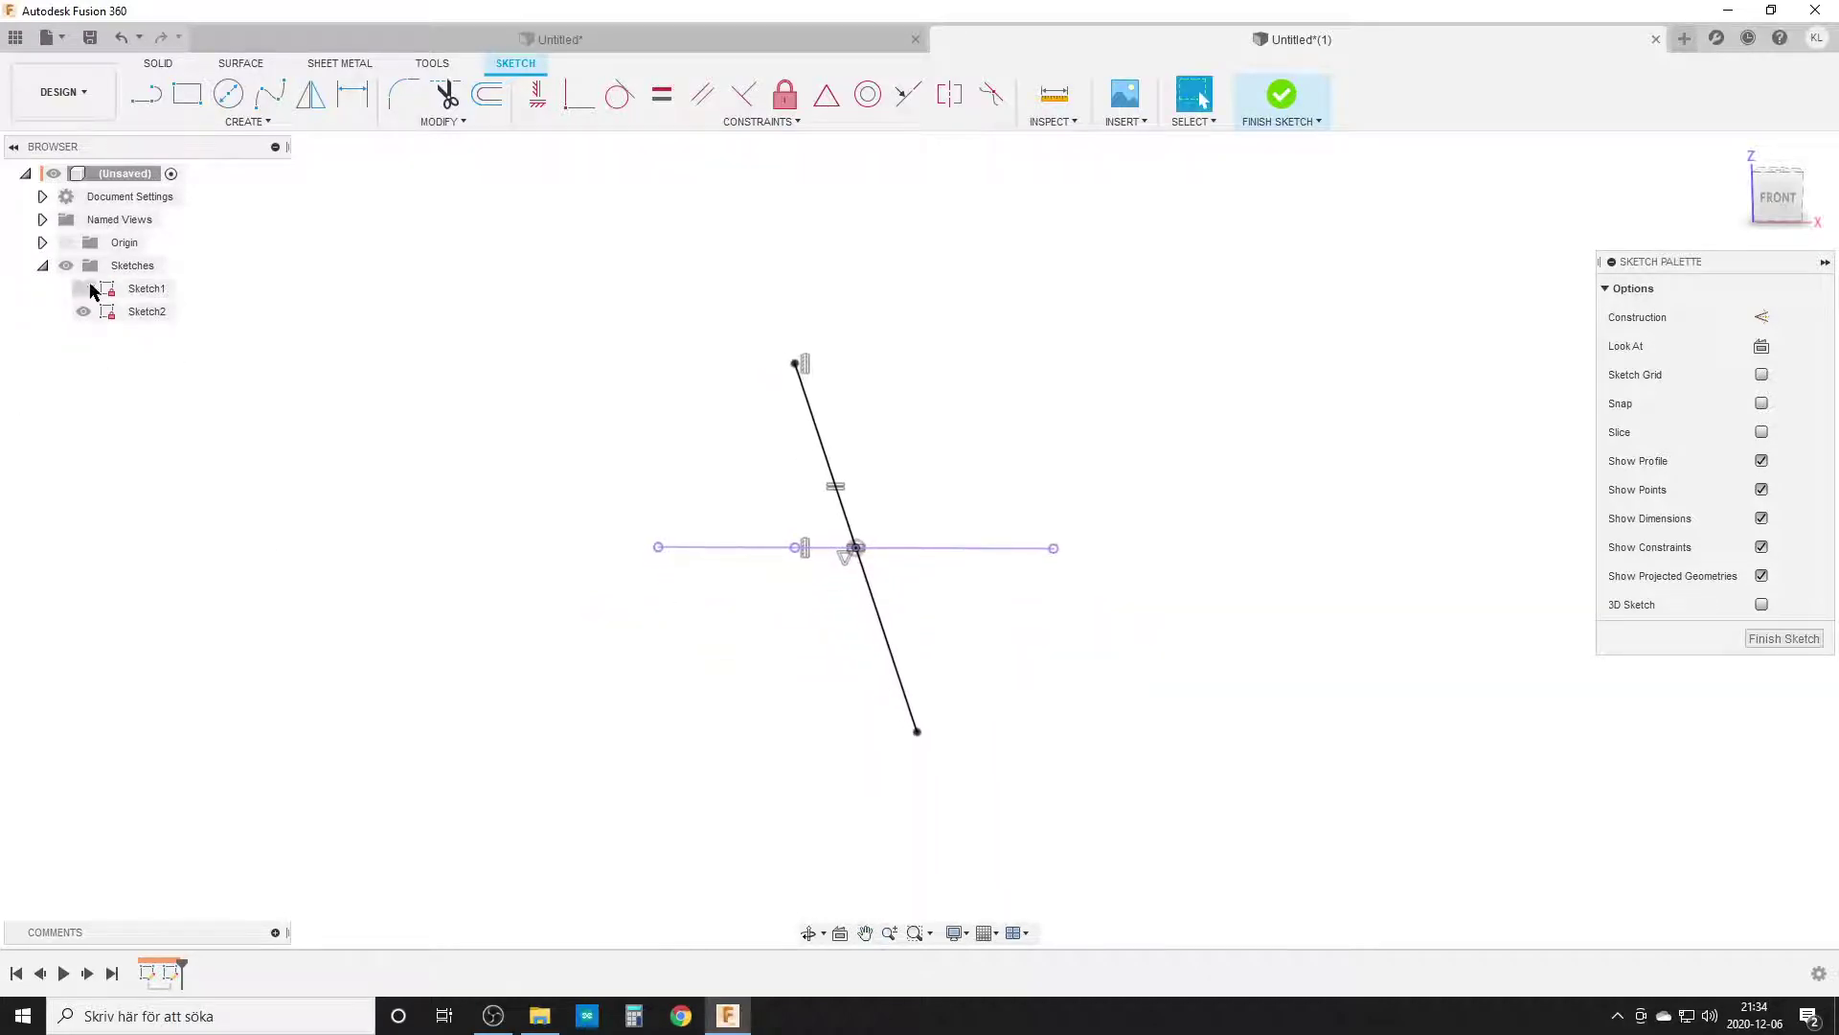
{"action": "left_click", "coordinate": [83, 289]}
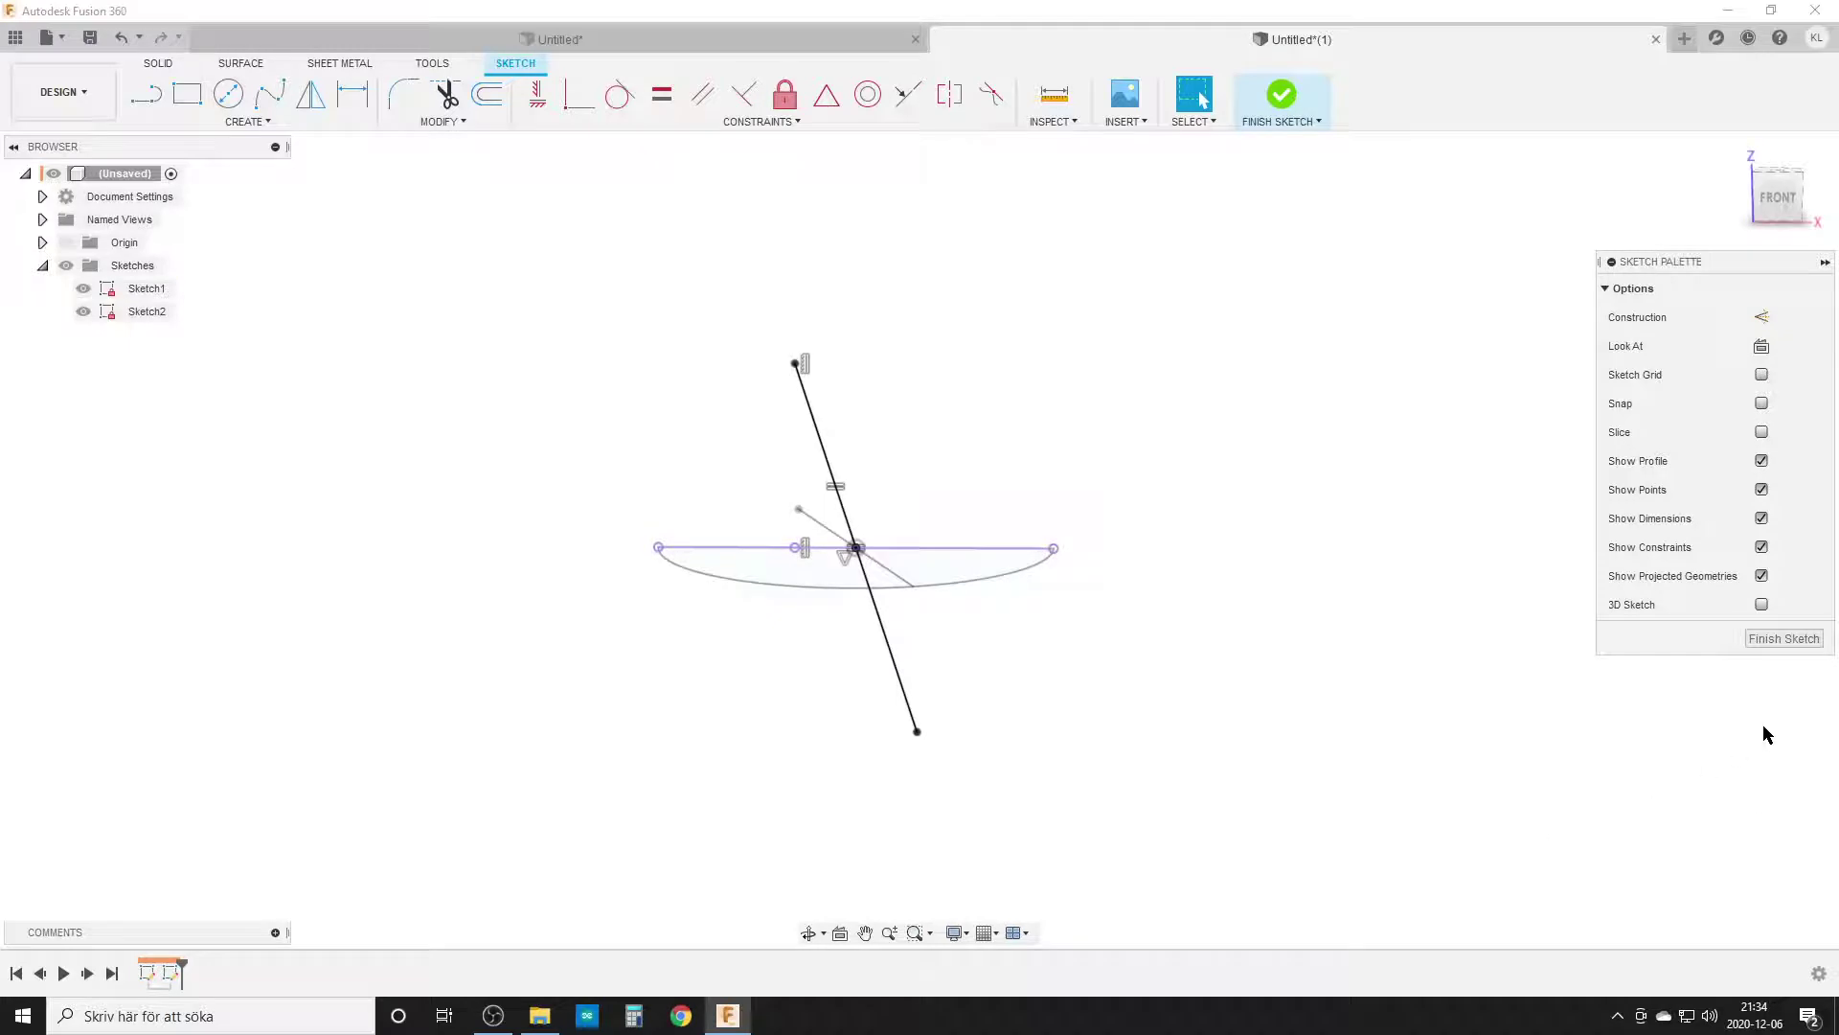
{"action": "left_click", "coordinate": [1783, 638]}
{"action": "middle_click_drag", "start_coordinate": [1630, 783], "coordinate": [1318, 801], "text": "shift"}
{"action": "mouse_move", "coordinate": [1133, 588]}
{"action": "middle_mouse_down", "text": "shift"}
{"action": "mouse_move", "coordinate": [1132, 706]}
{"action": "mouse_move", "coordinate": [1112, 575]}
{"action": "middle_mouse_up", "text": "shift"}
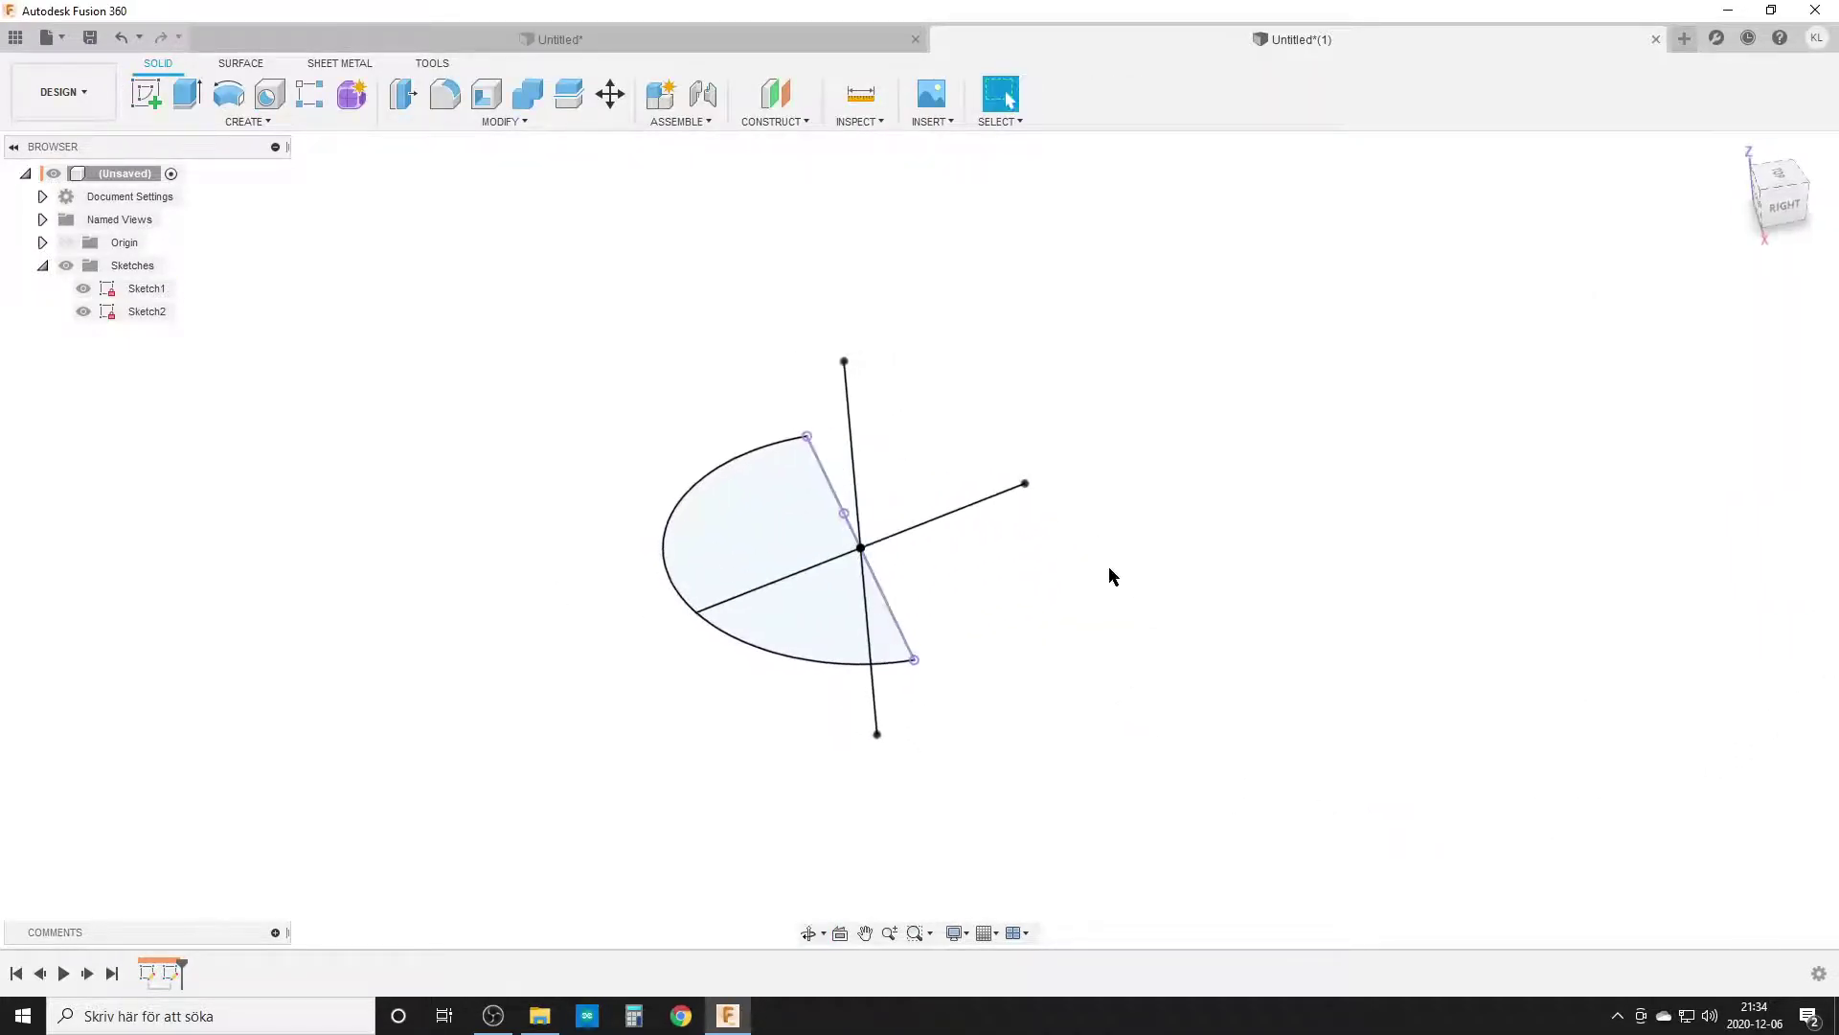
Create a Plane Through Two Edges using the vertical and diagonal sketch lines
{"action": "left_click", "coordinate": [773, 122]}
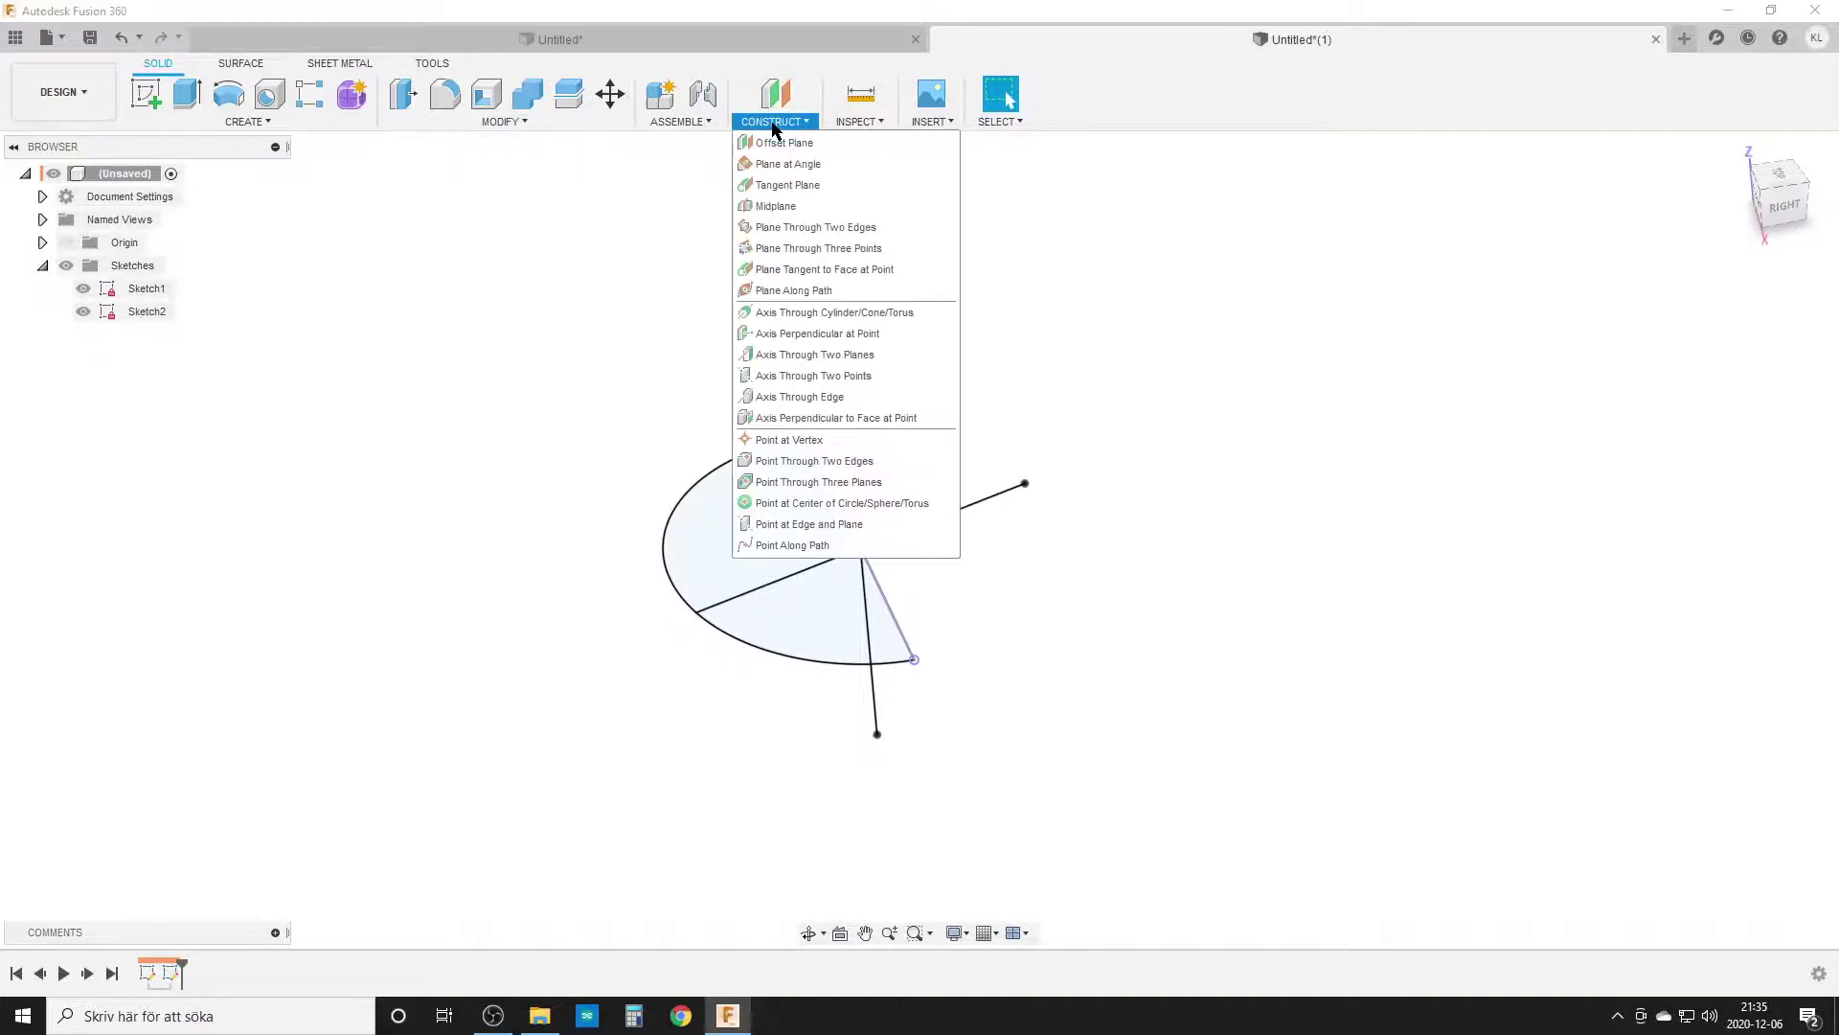
{"action": "left_click", "coordinate": [866, 227]}
{"action": "left_click", "coordinate": [845, 371]}
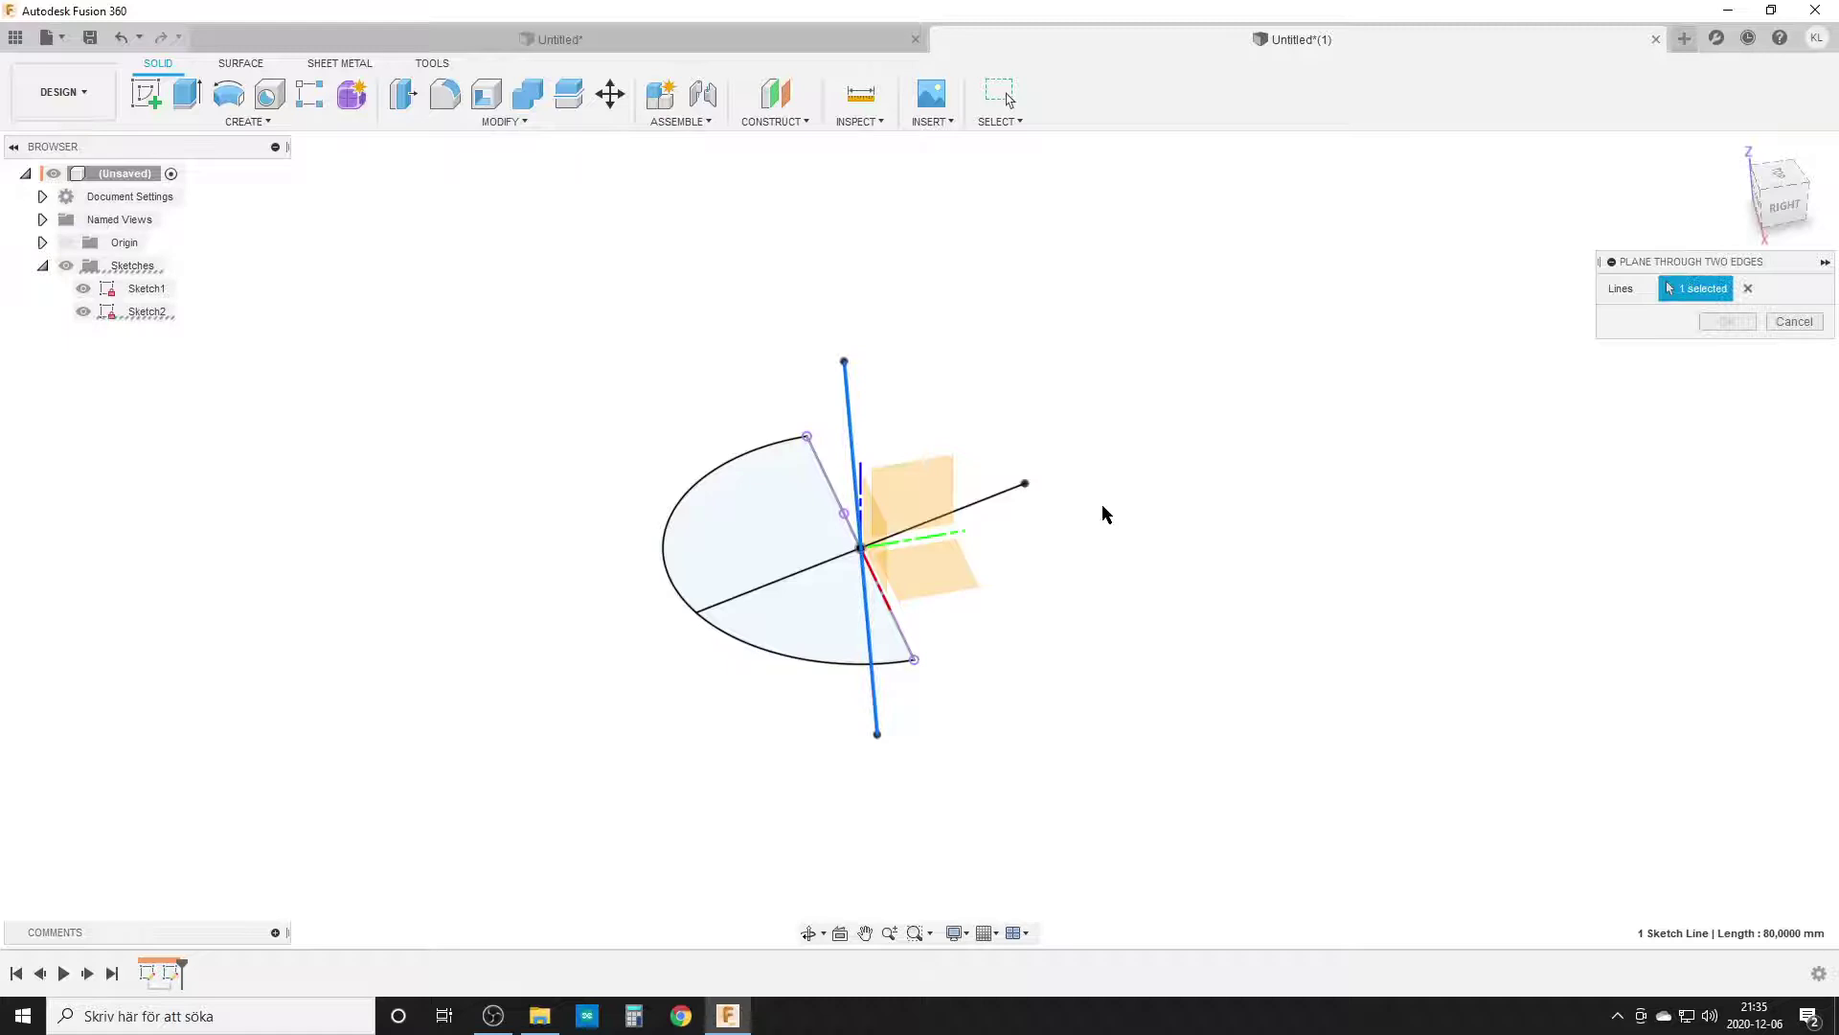
{"action": "left_click", "coordinate": [1013, 487]}
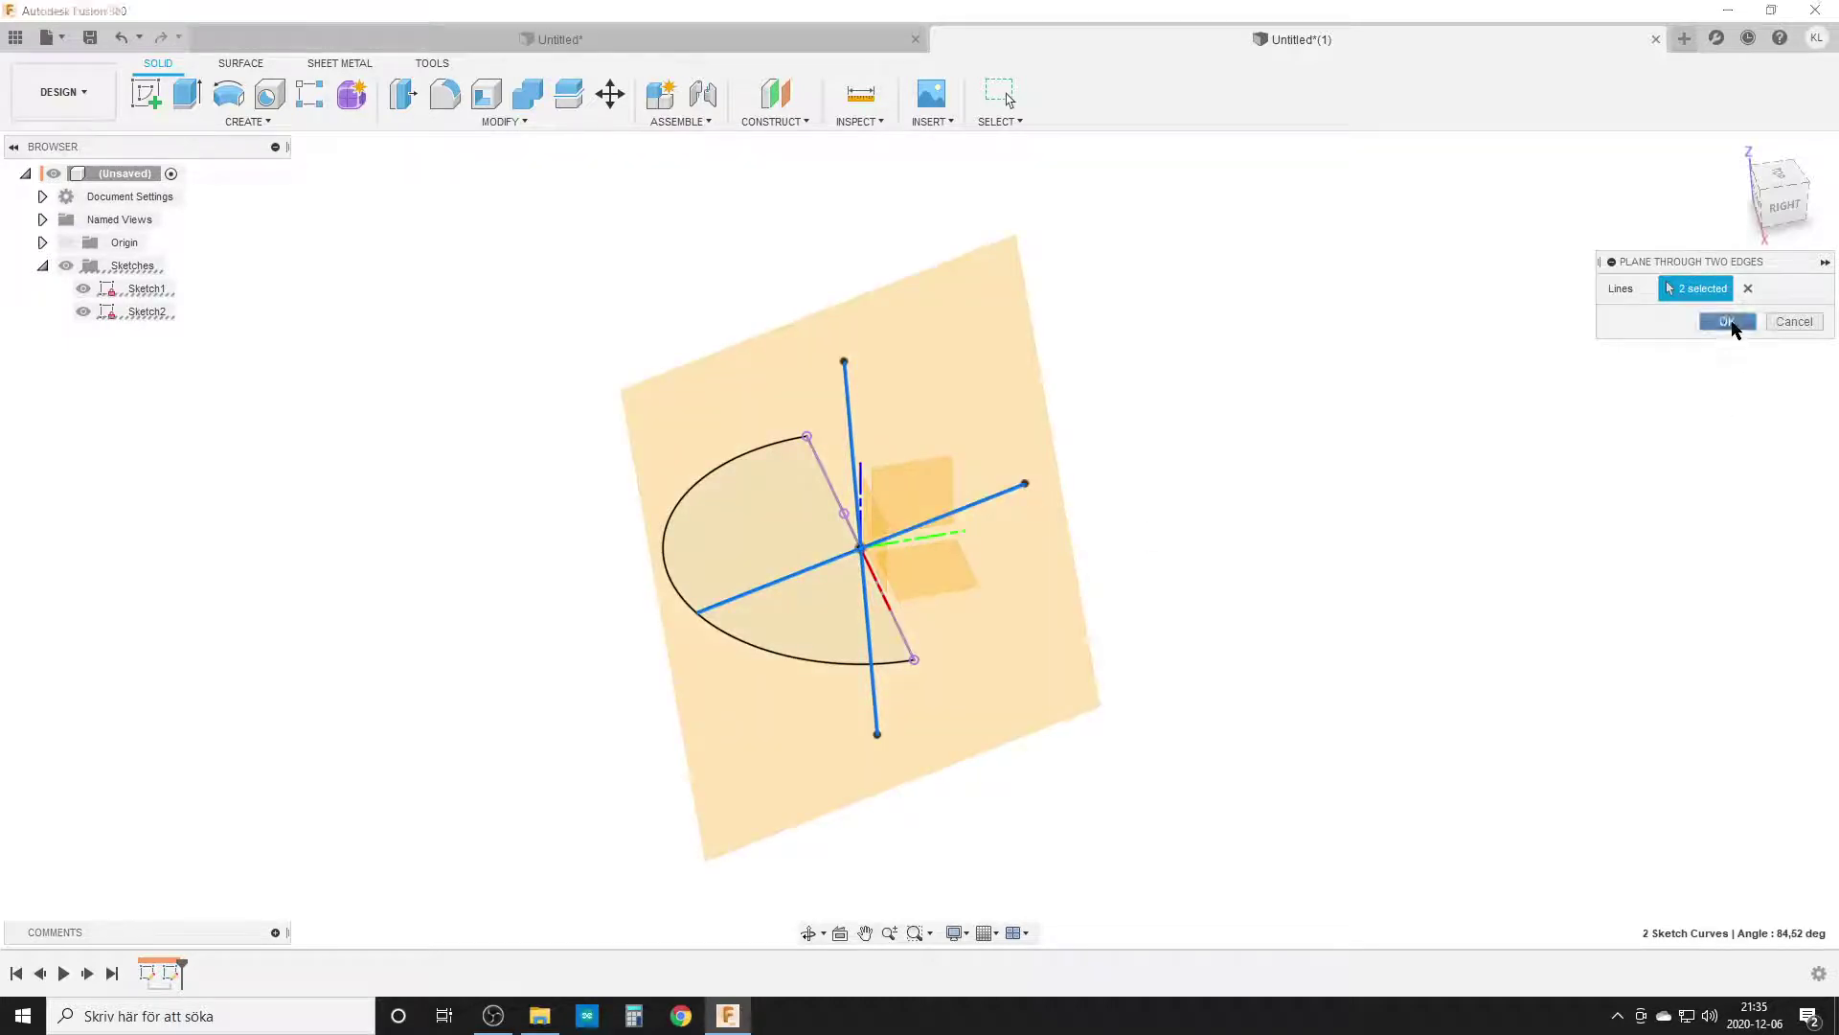
{"action": "left_click", "coordinate": [1727, 320]}
{"action": "left_click", "coordinate": [157, 95]}
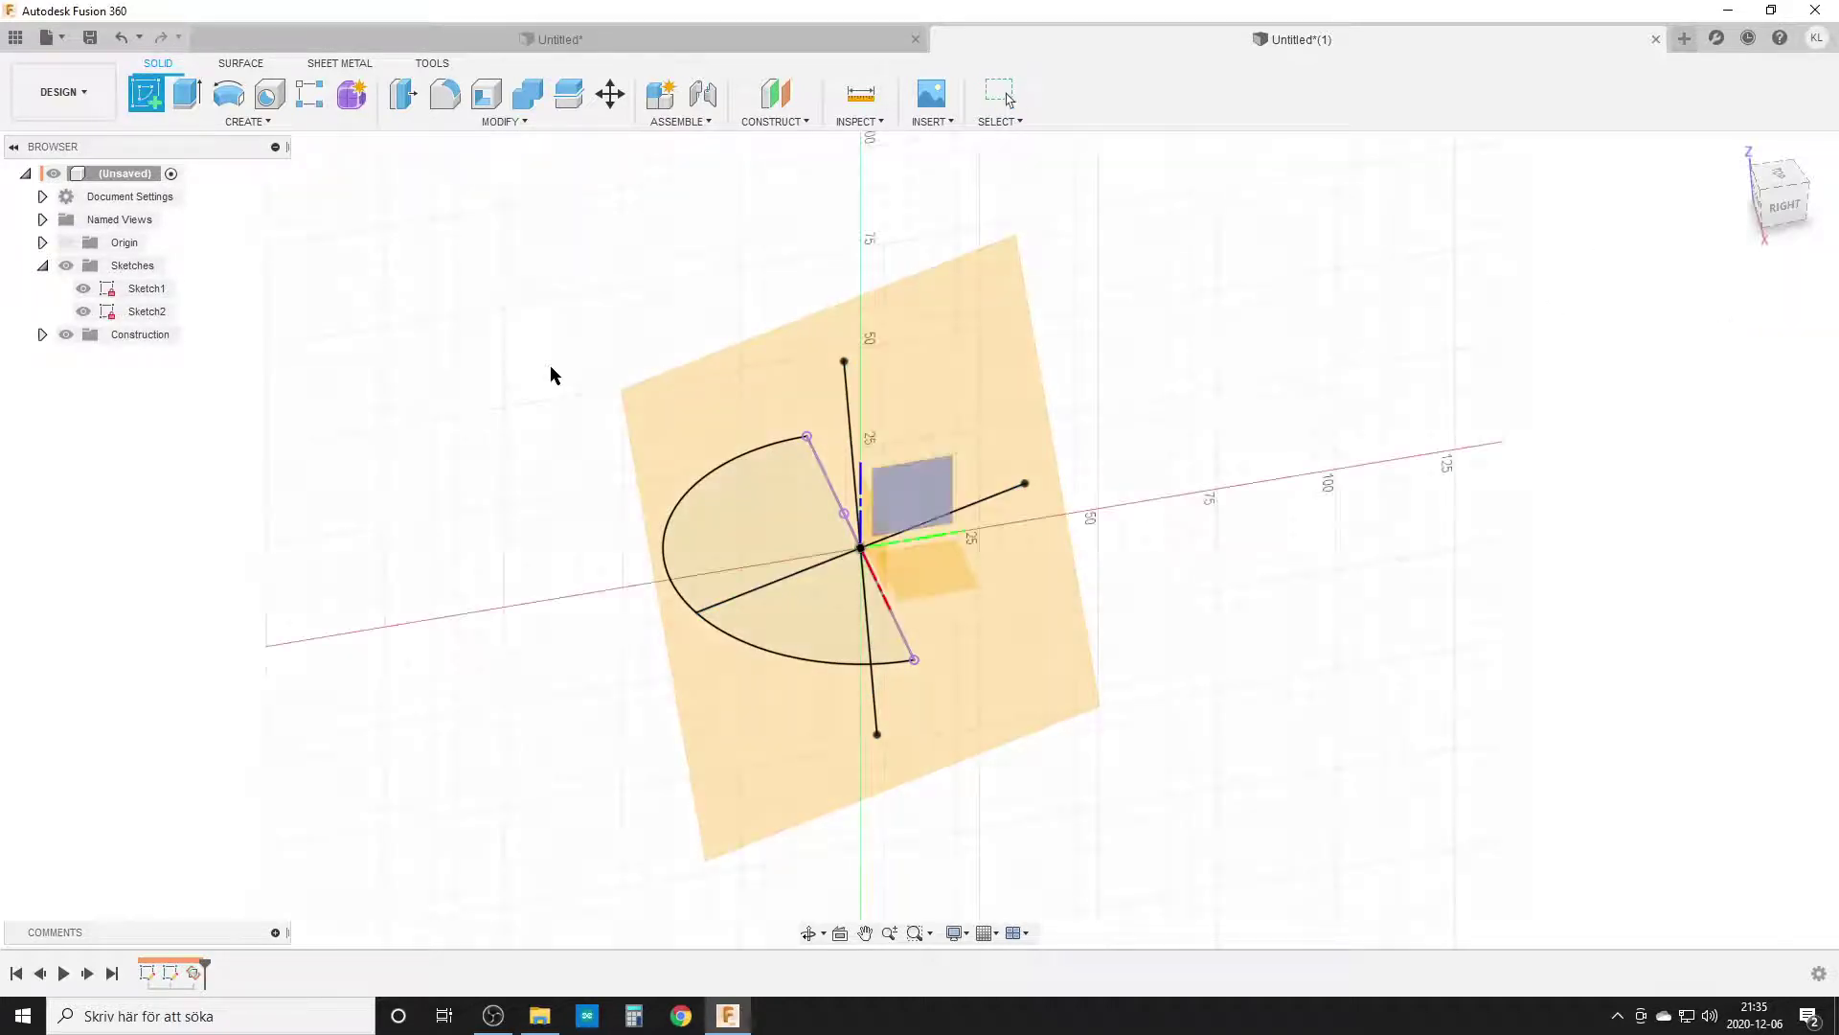
Sketch on the new plane, project the vertical and horizontal lines, and hide Sketch1 and Sketch2
{"action": "left_click", "coordinate": [1004, 362]}
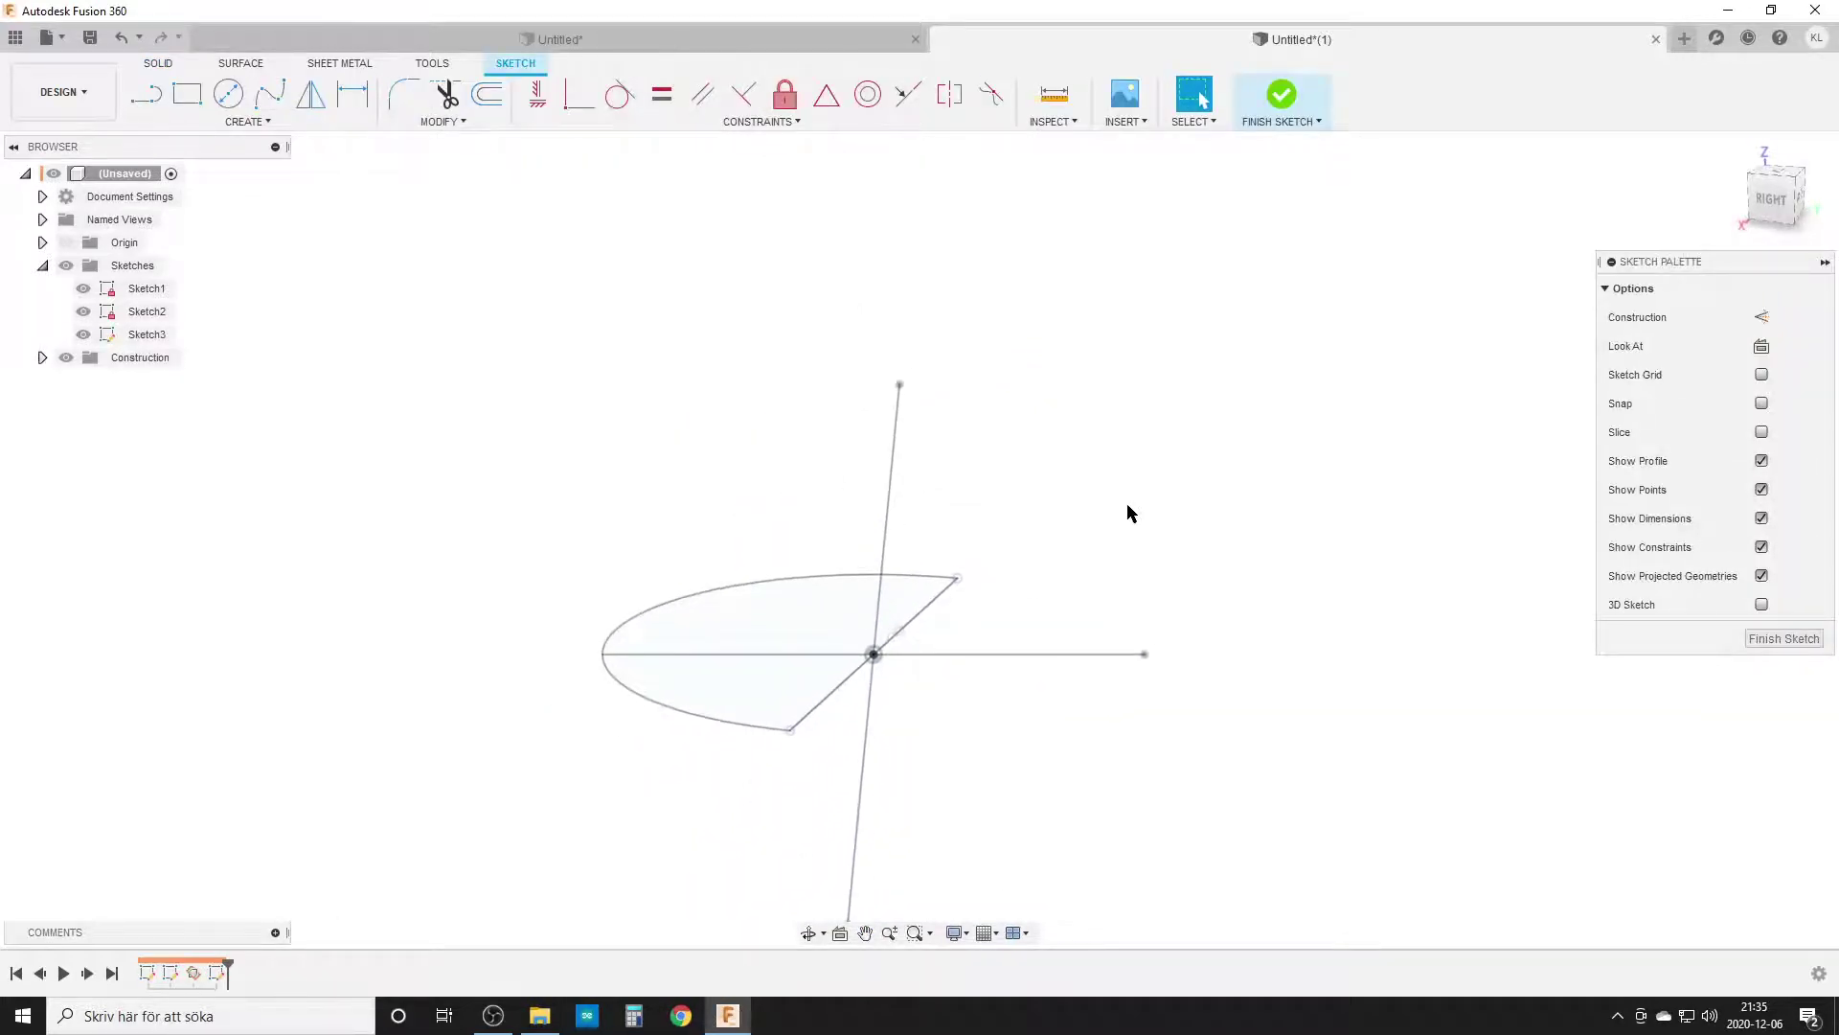
{"action": "key", "text": "p"}
{"action": "left_click", "coordinate": [897, 412]}
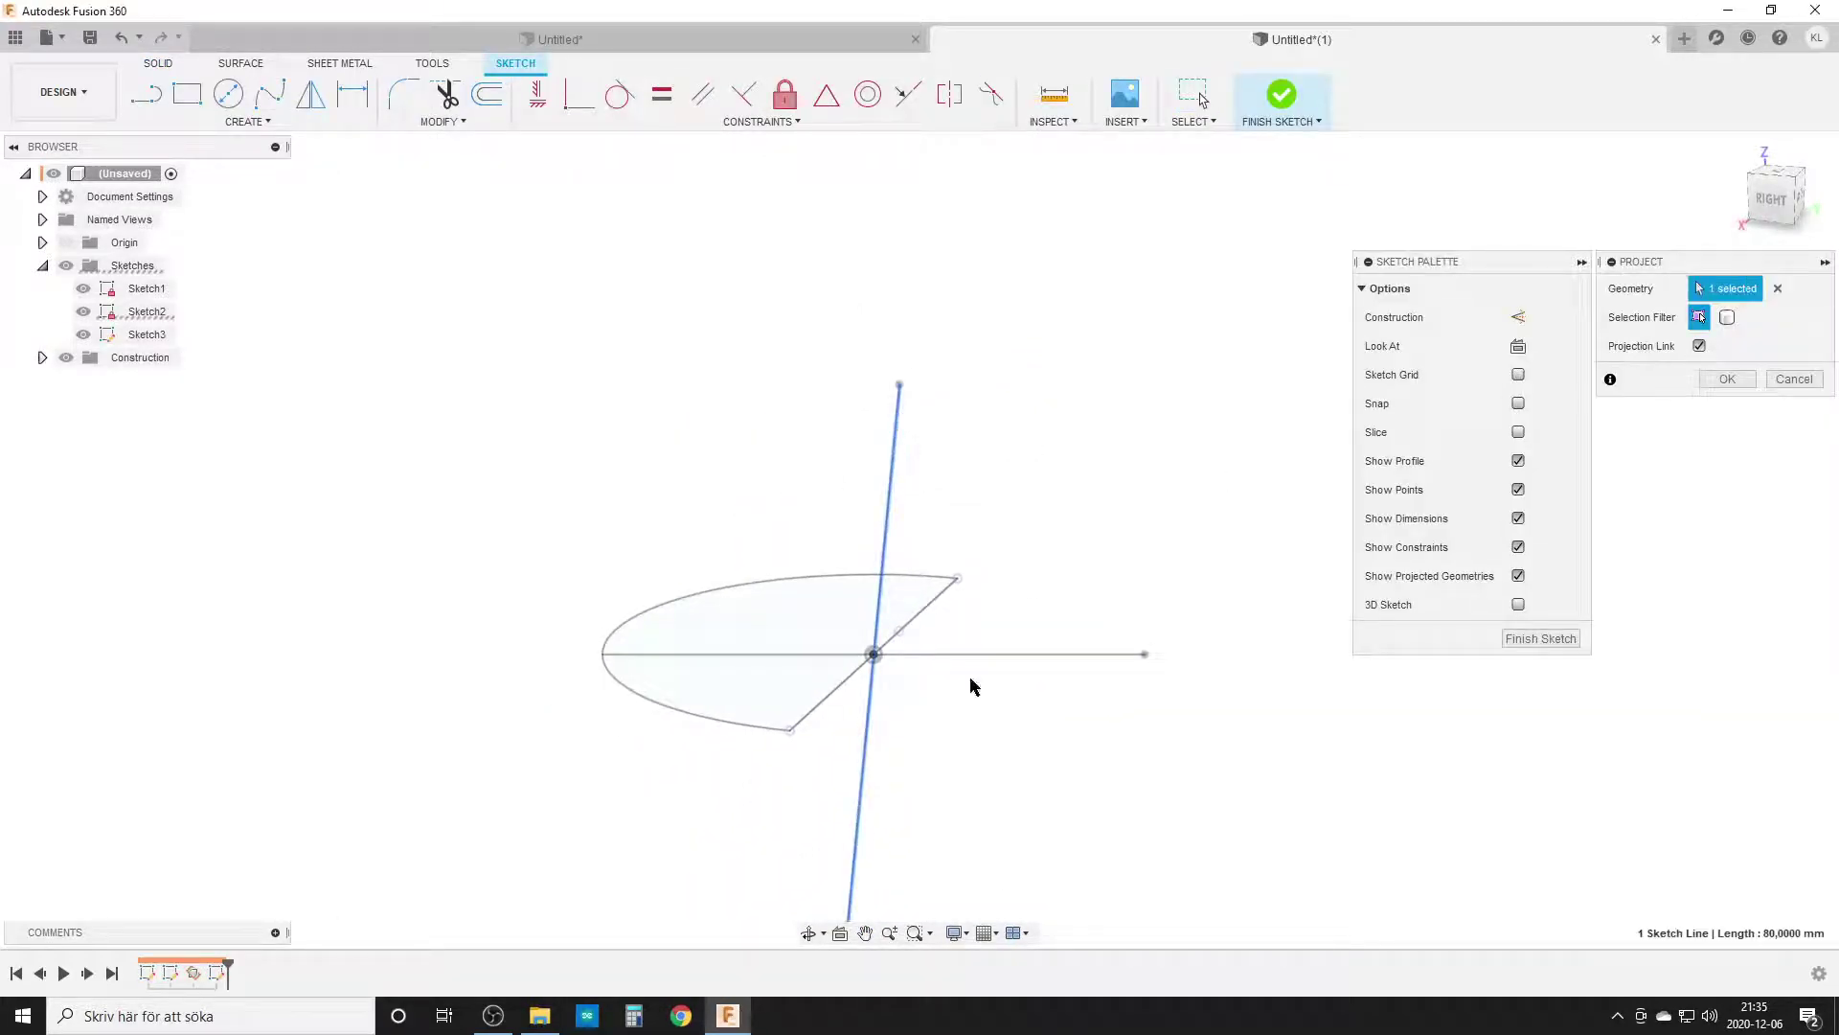
{"action": "left_click", "coordinate": [1058, 654]}
{"action": "left_click", "coordinate": [1727, 379]}
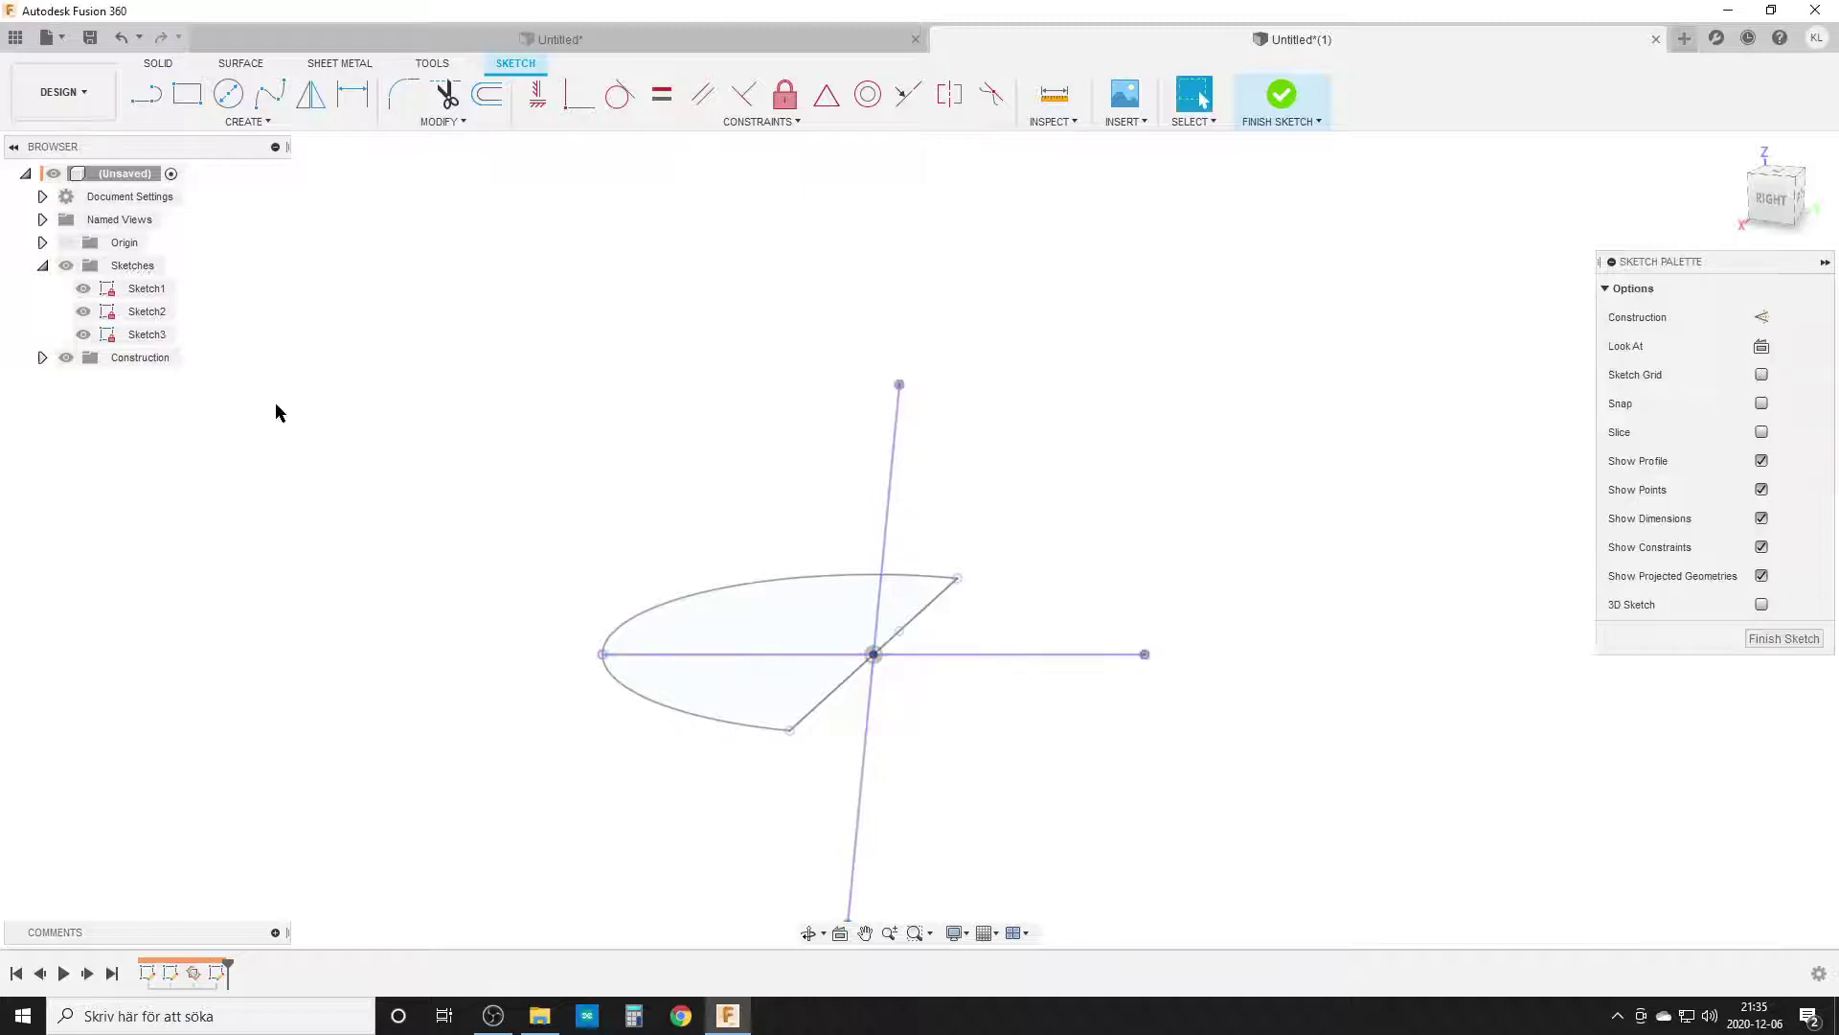
{"action": "left_click", "coordinate": [83, 288]}
{"action": "left_click", "coordinate": [83, 311]}
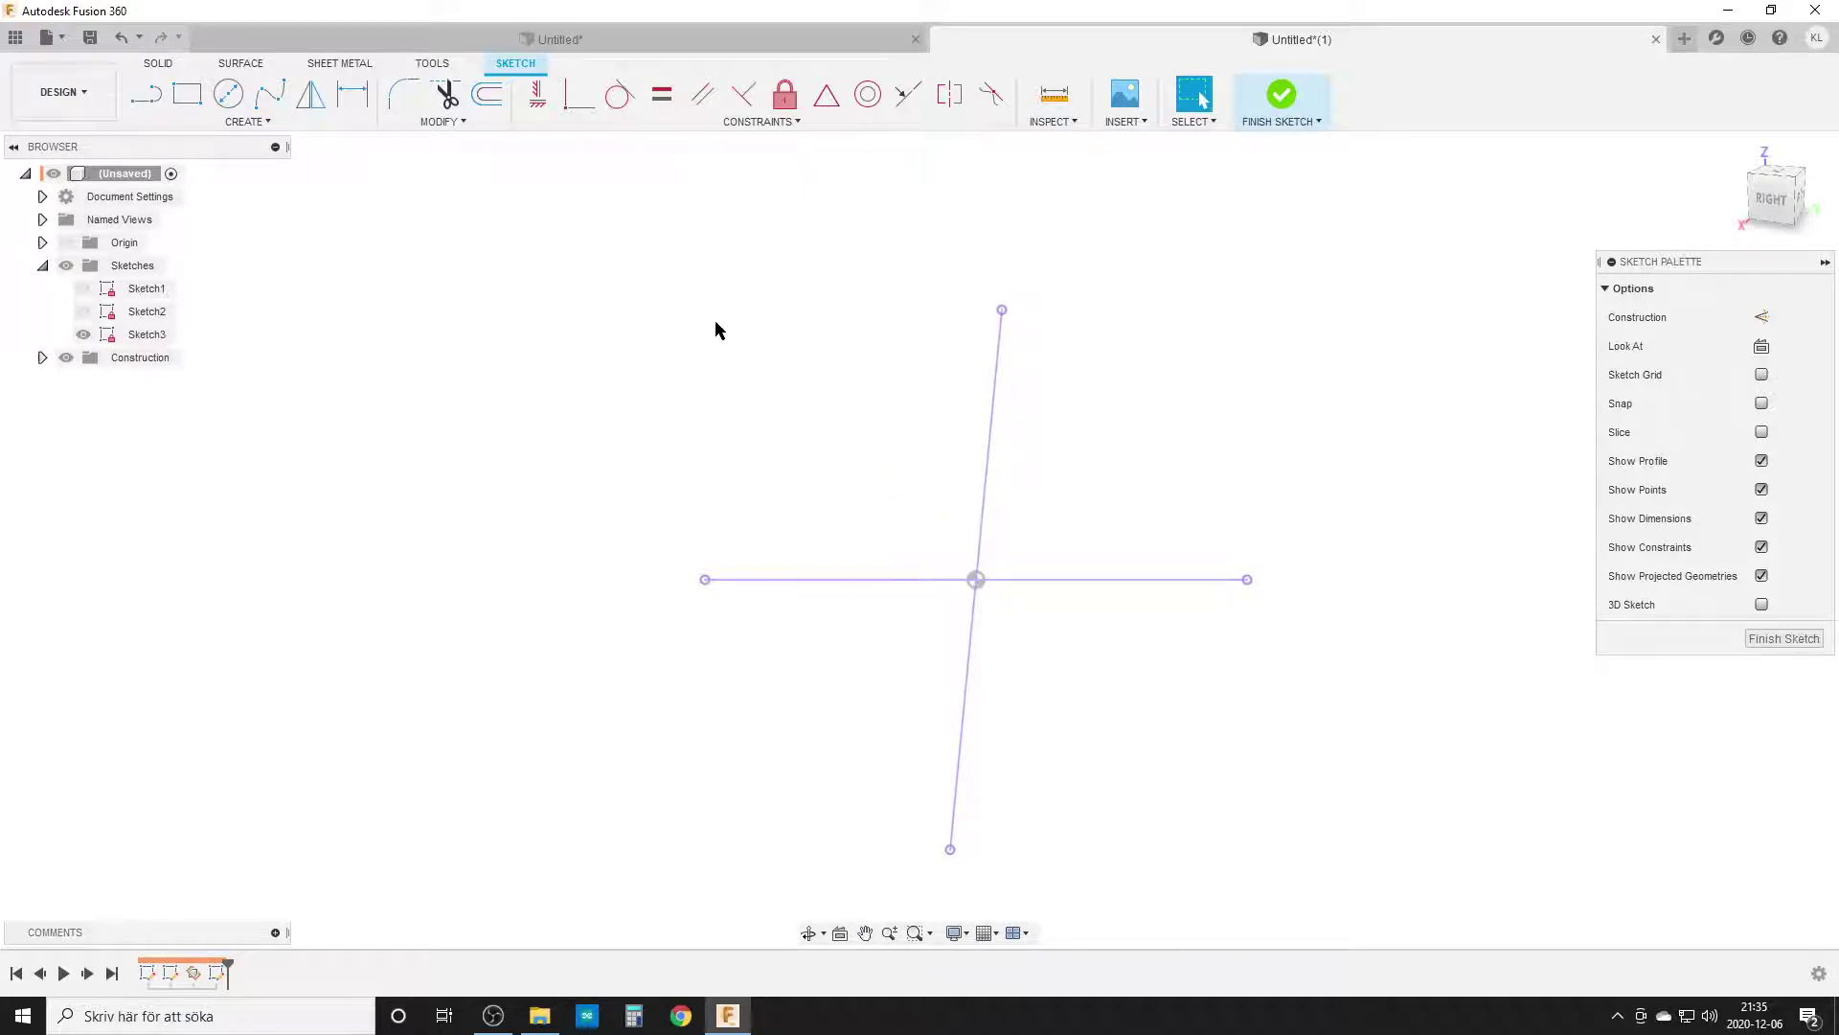
Draw a line from the axes' intersection up and to the left
{"action": "key", "text": "l"}
{"action": "left_click", "coordinate": [975, 580]}
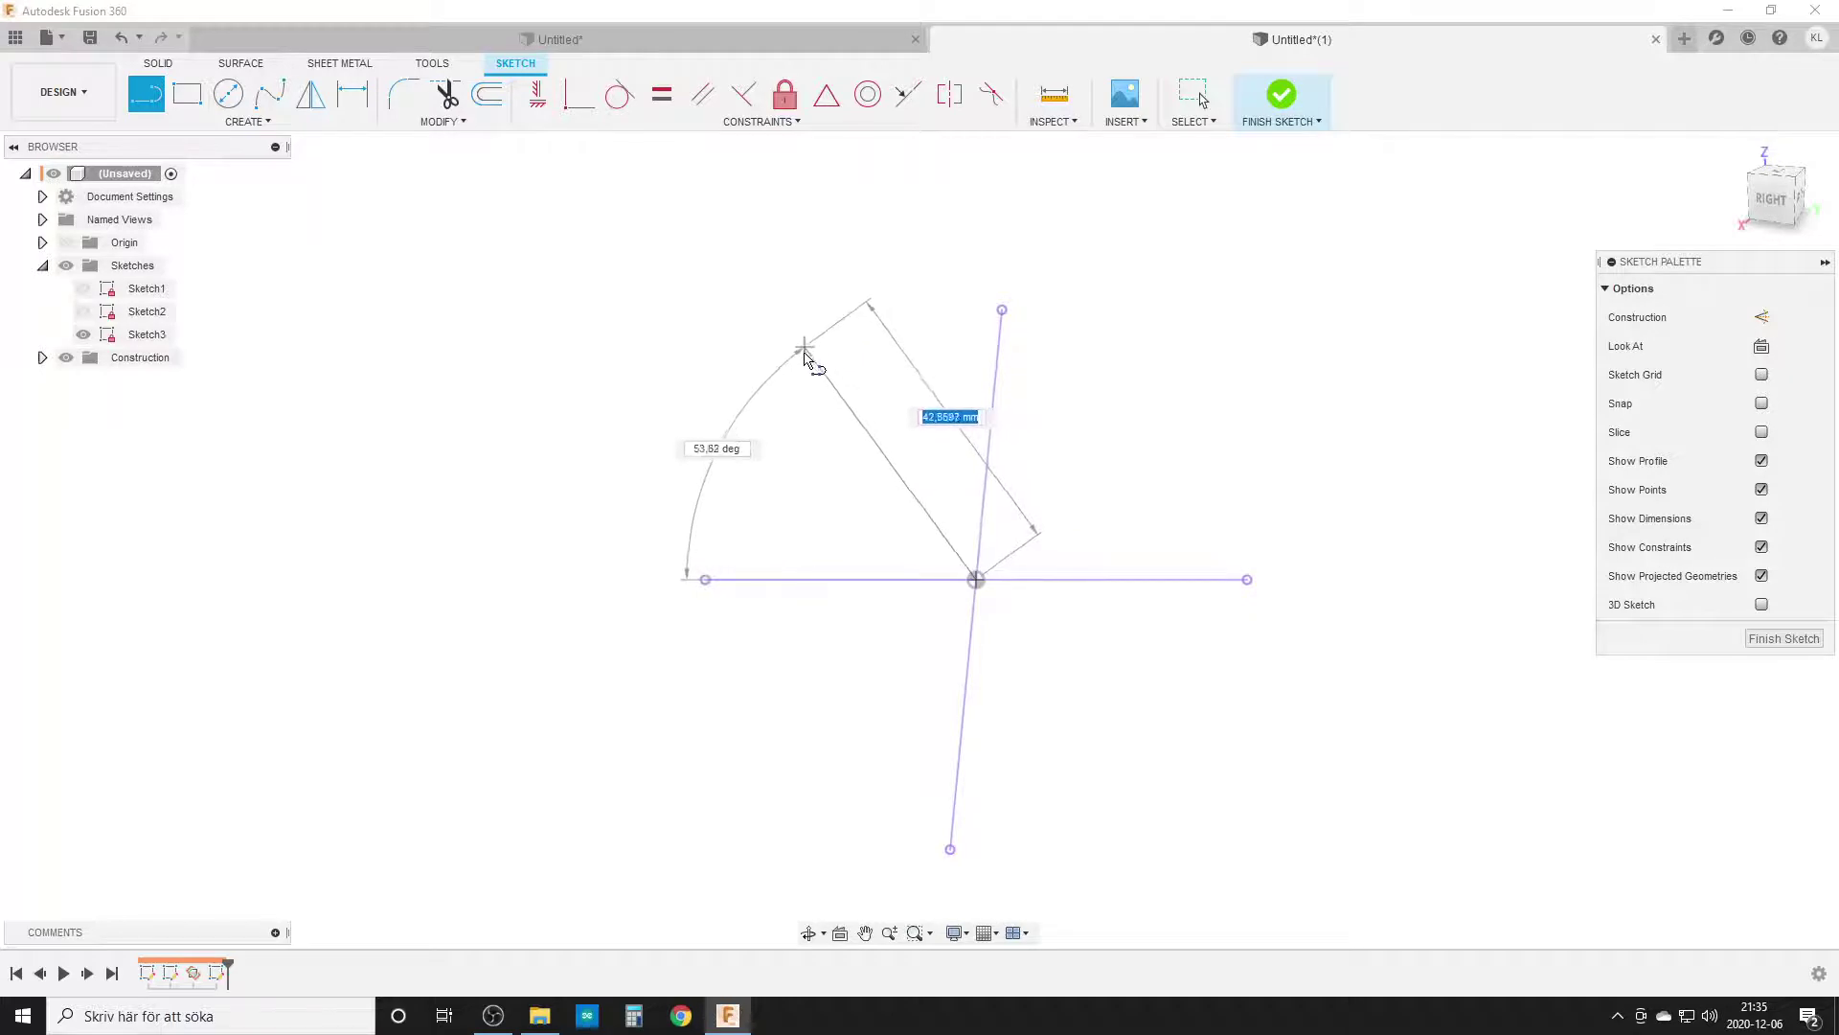
{"action": "left_click", "coordinate": [845, 409]}
{"action": "key", "text": "Escape"}
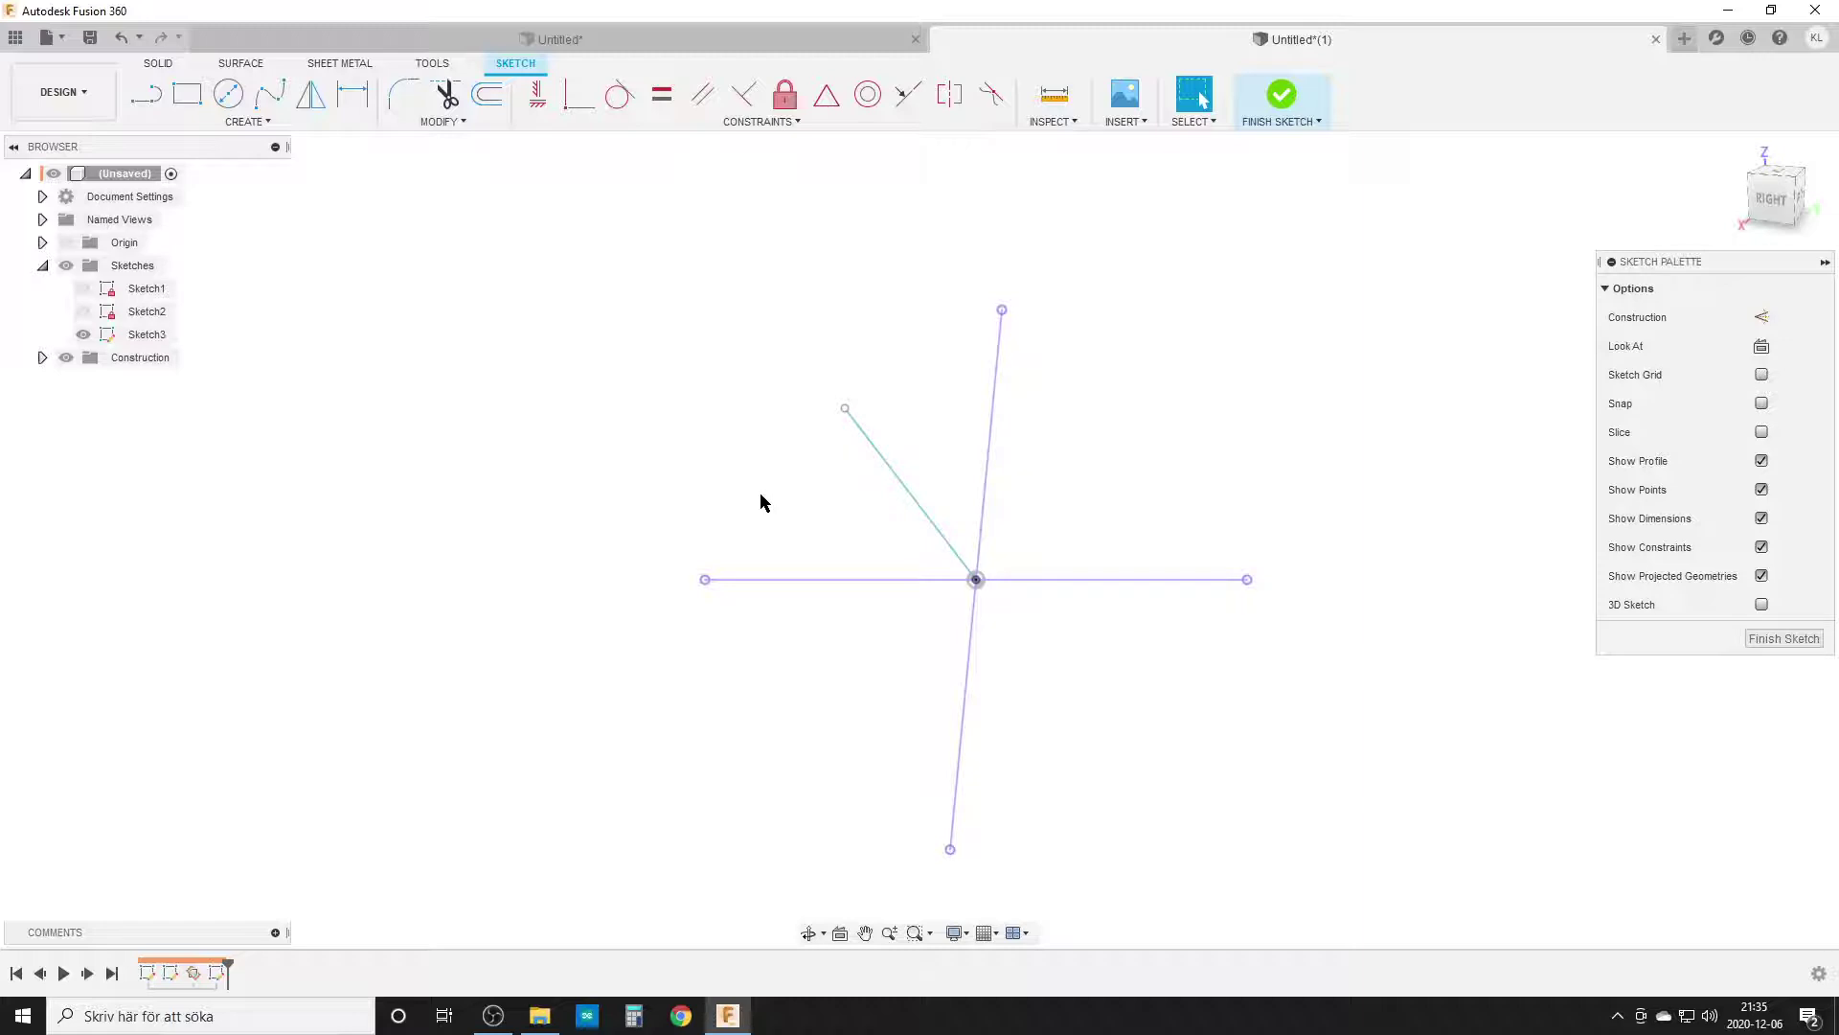
Draw a three-point arc from the left endpoint to the top endpoint
{"action": "type", "text": "sarc"}
{"action": "left_click", "coordinate": [829, 606]}
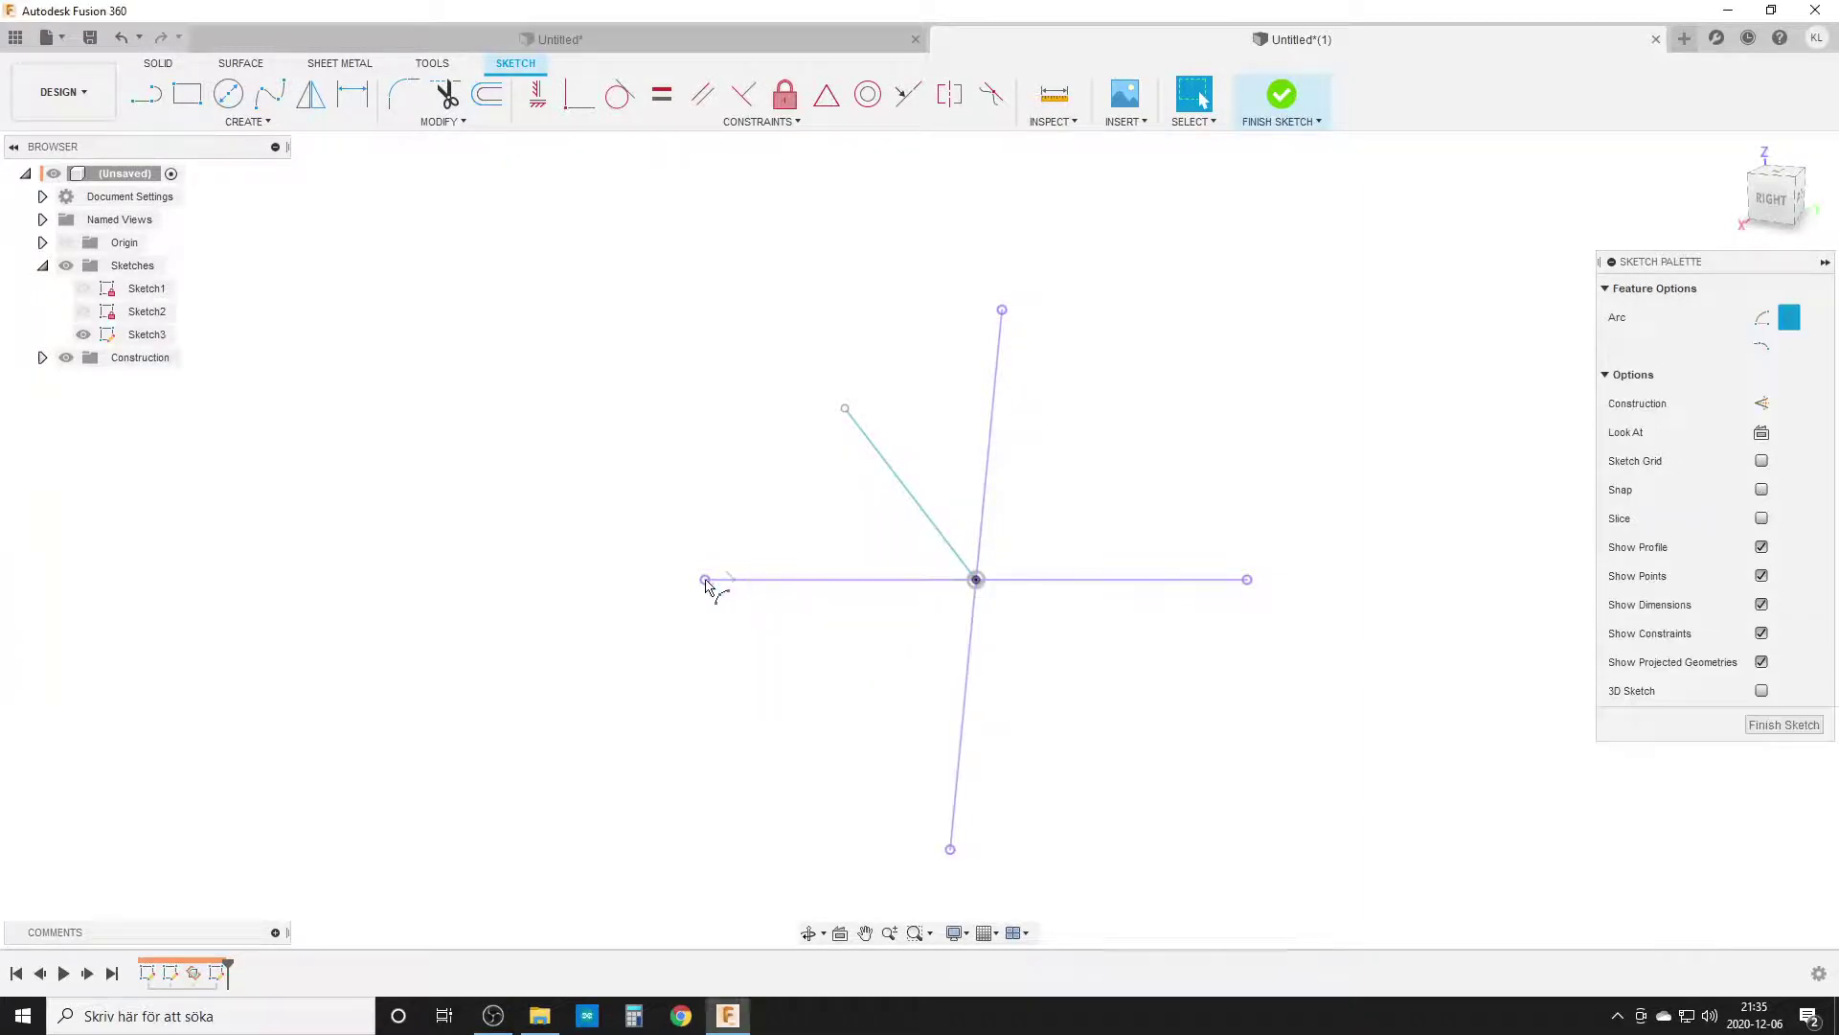
{"action": "left_click", "coordinate": [705, 579]}
{"action": "left_click", "coordinate": [1002, 309]}
{"action": "left_click", "coordinate": [867, 318]}
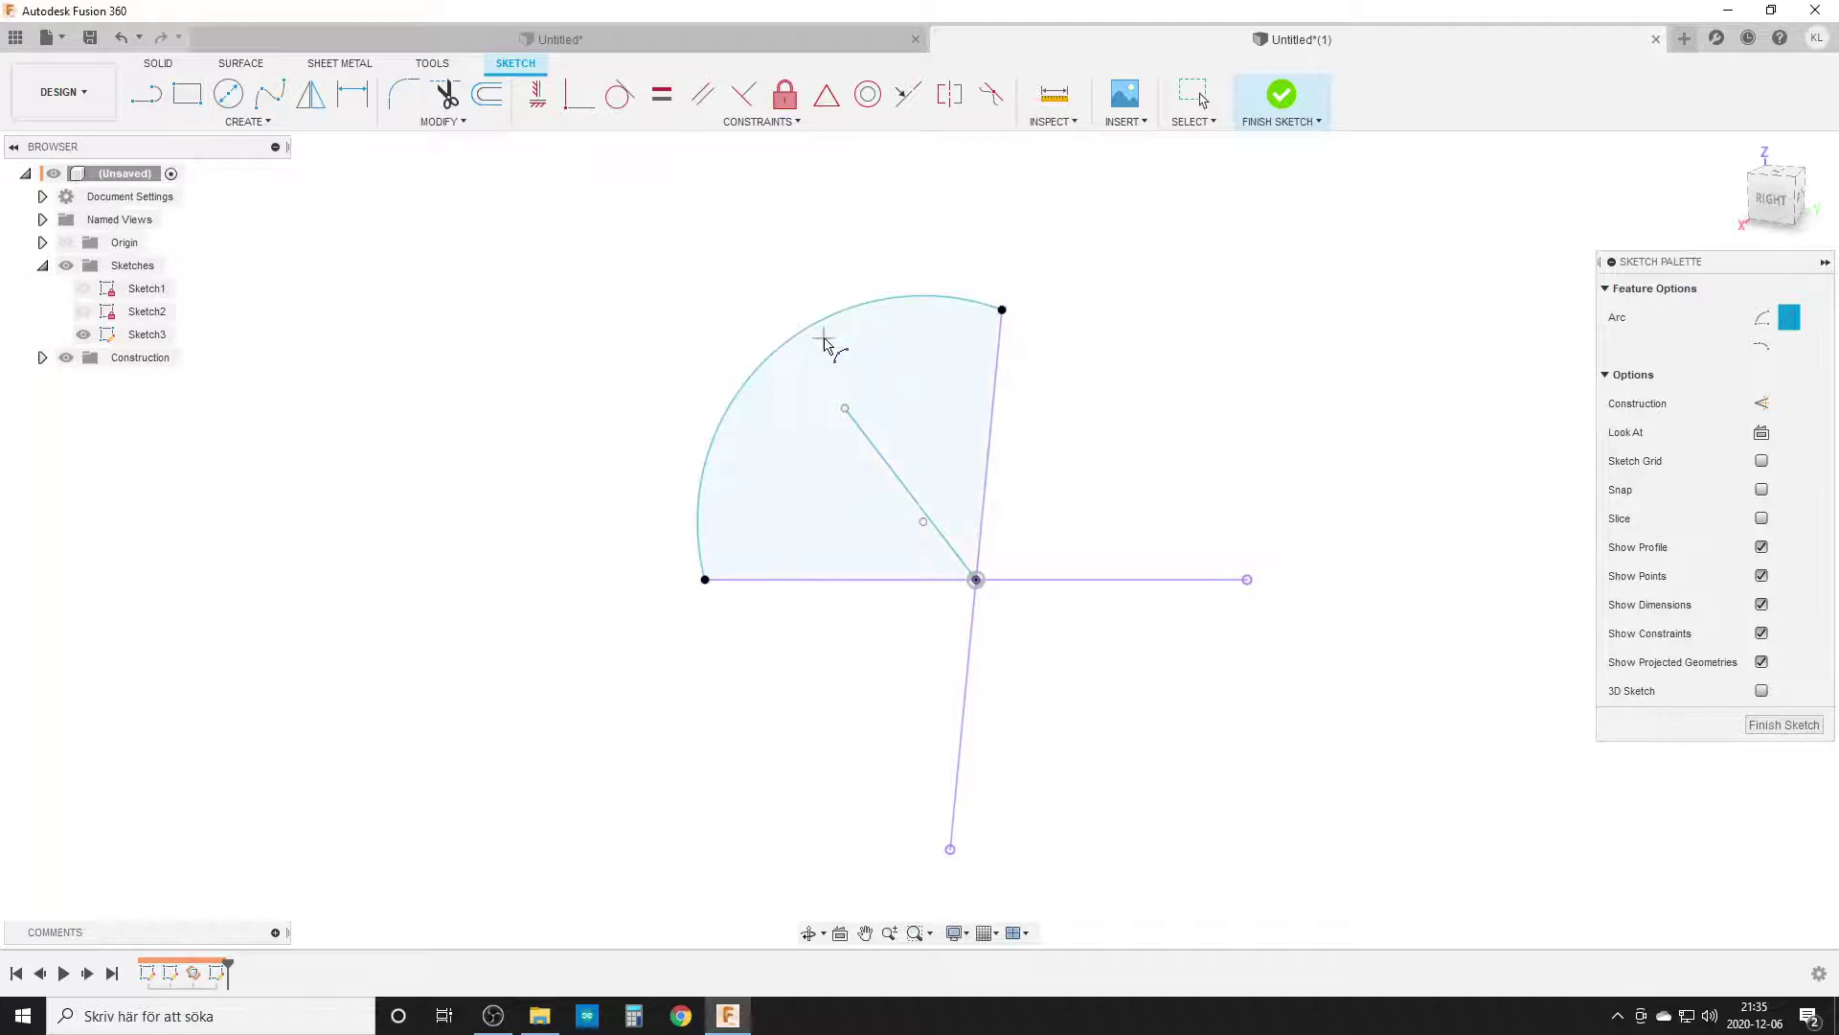
{"action": "key", "text": "Escape"}
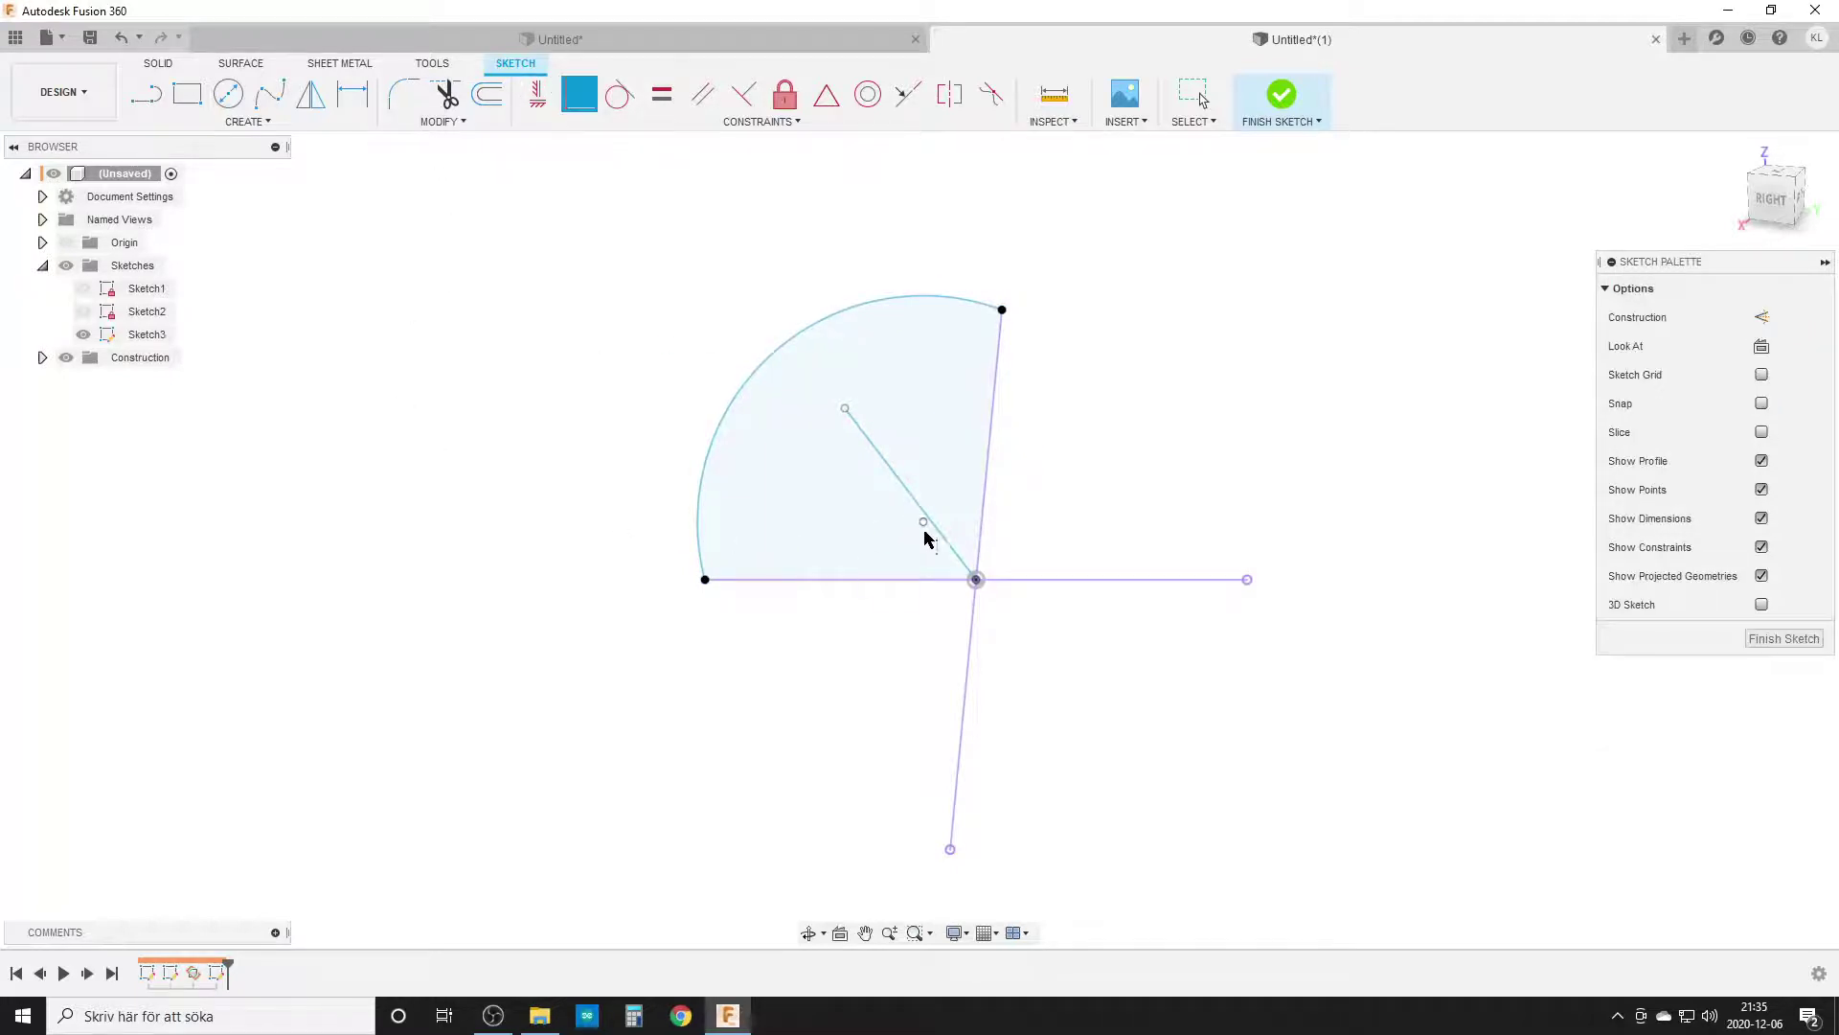
Make the arc's centre coincide with the intersection and attach the diagonal line's endpoint to the arc
{"action": "left_click", "coordinate": [924, 523]}
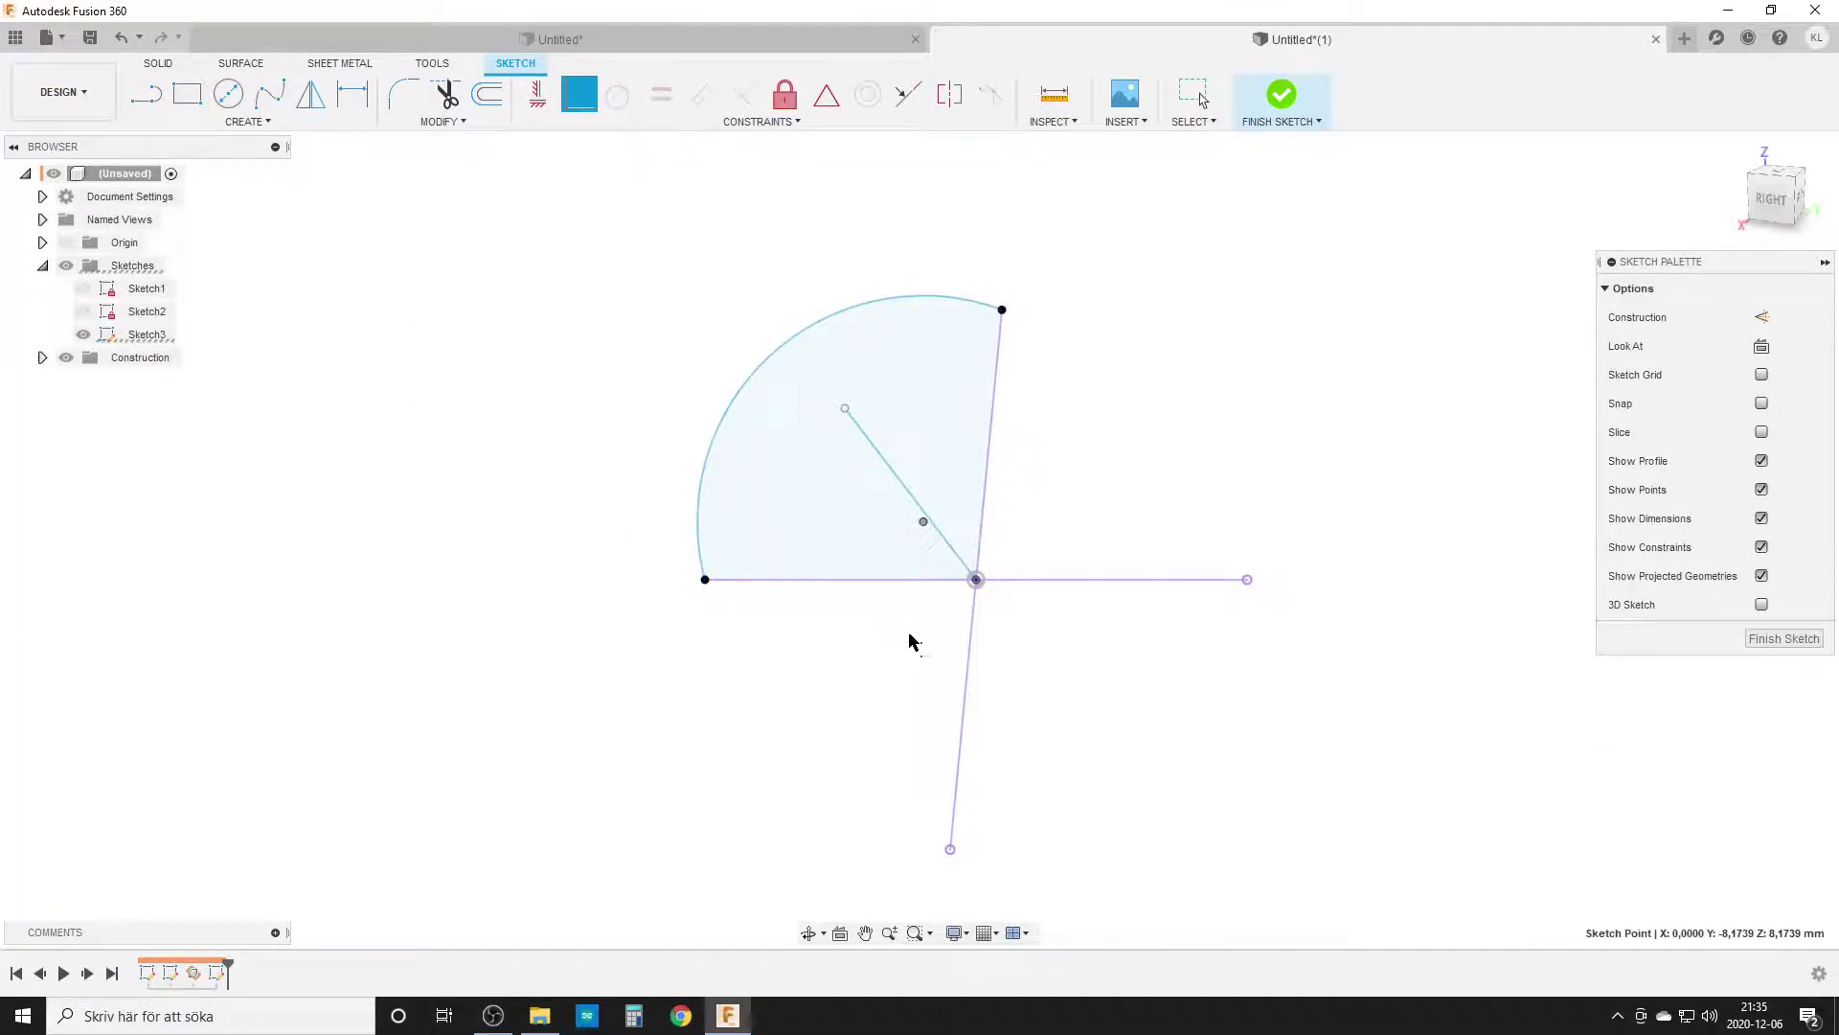
{"action": "left_click", "coordinate": [976, 580]}
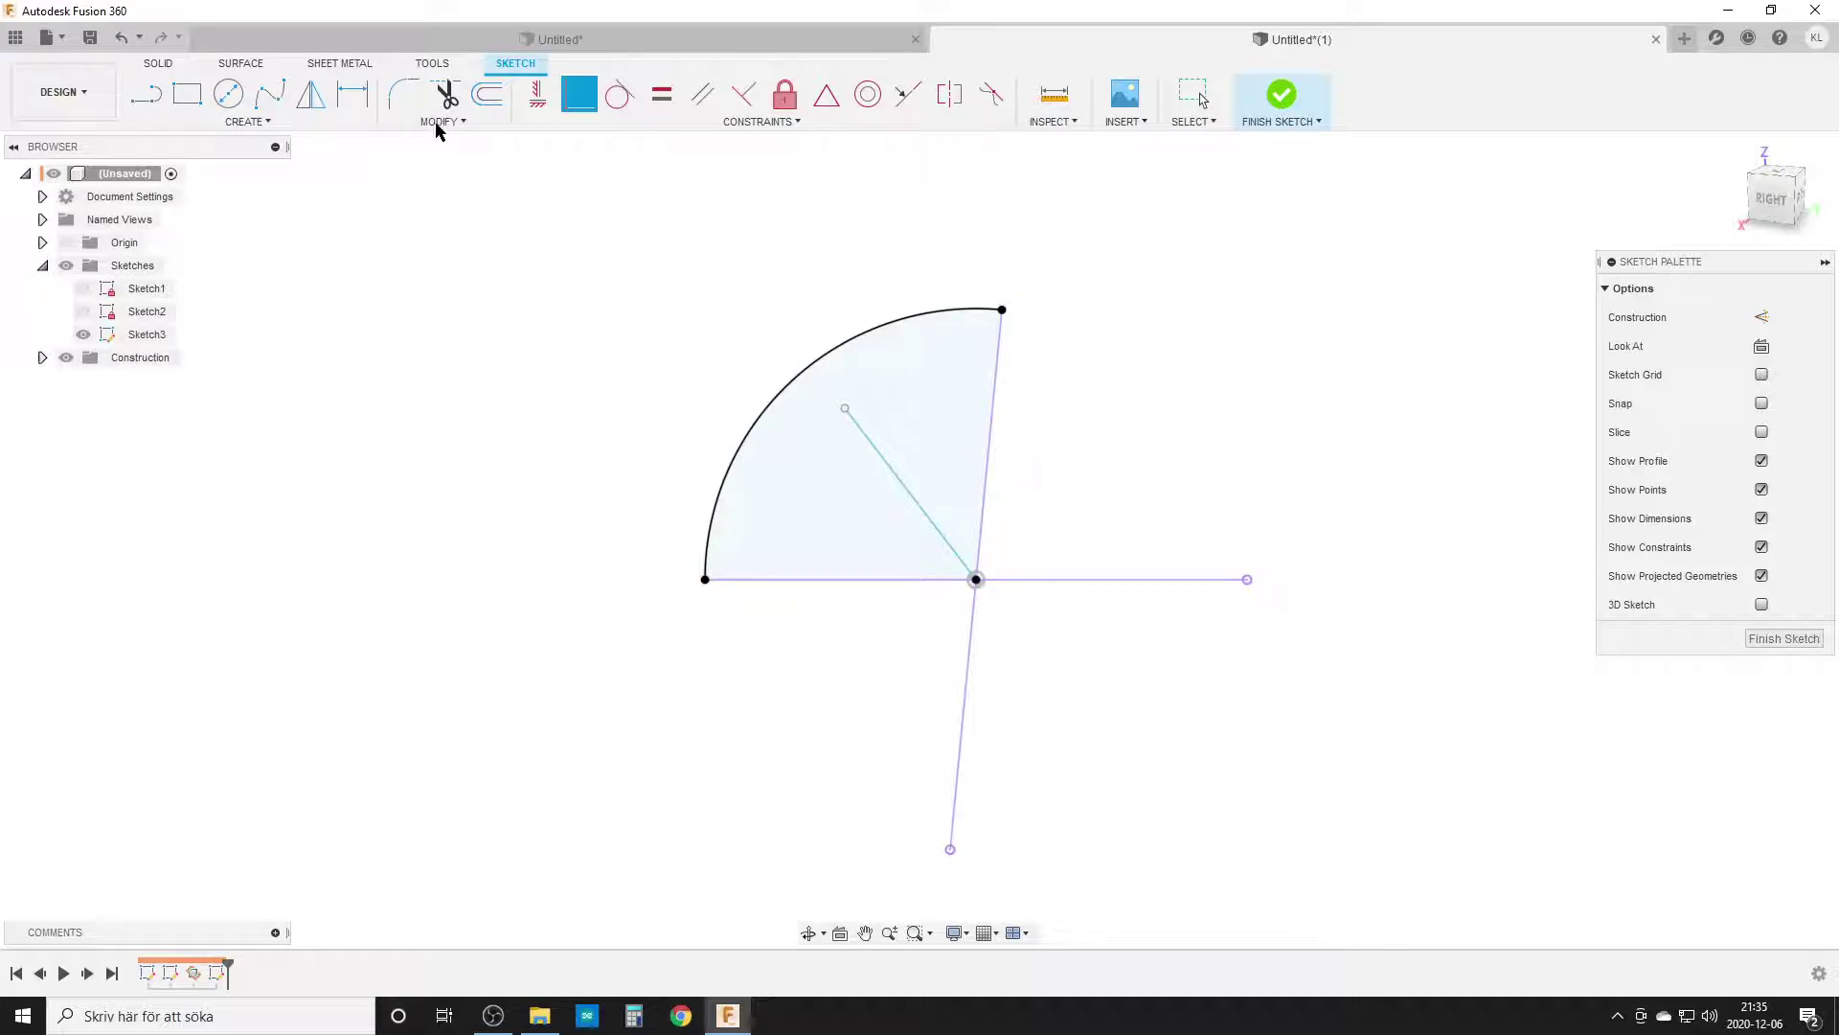
{"action": "left_click", "coordinate": [845, 409]}
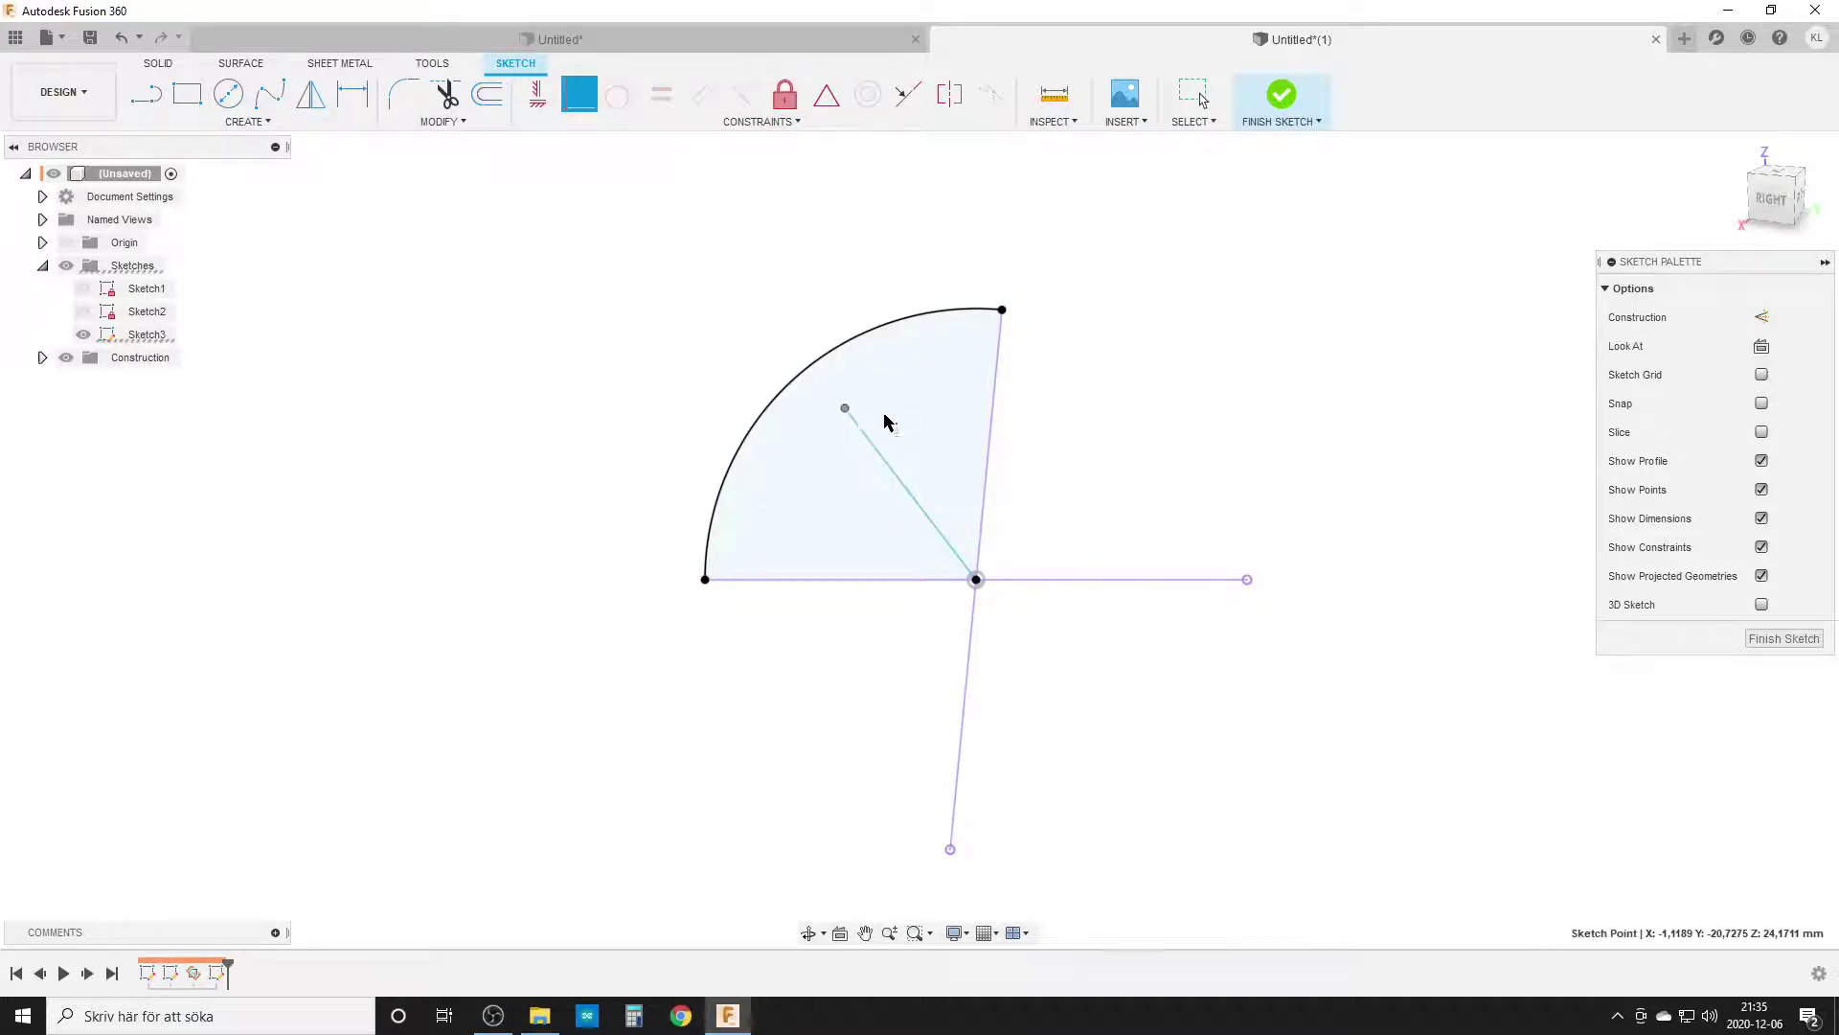
{"action": "left_click", "coordinate": [786, 393]}
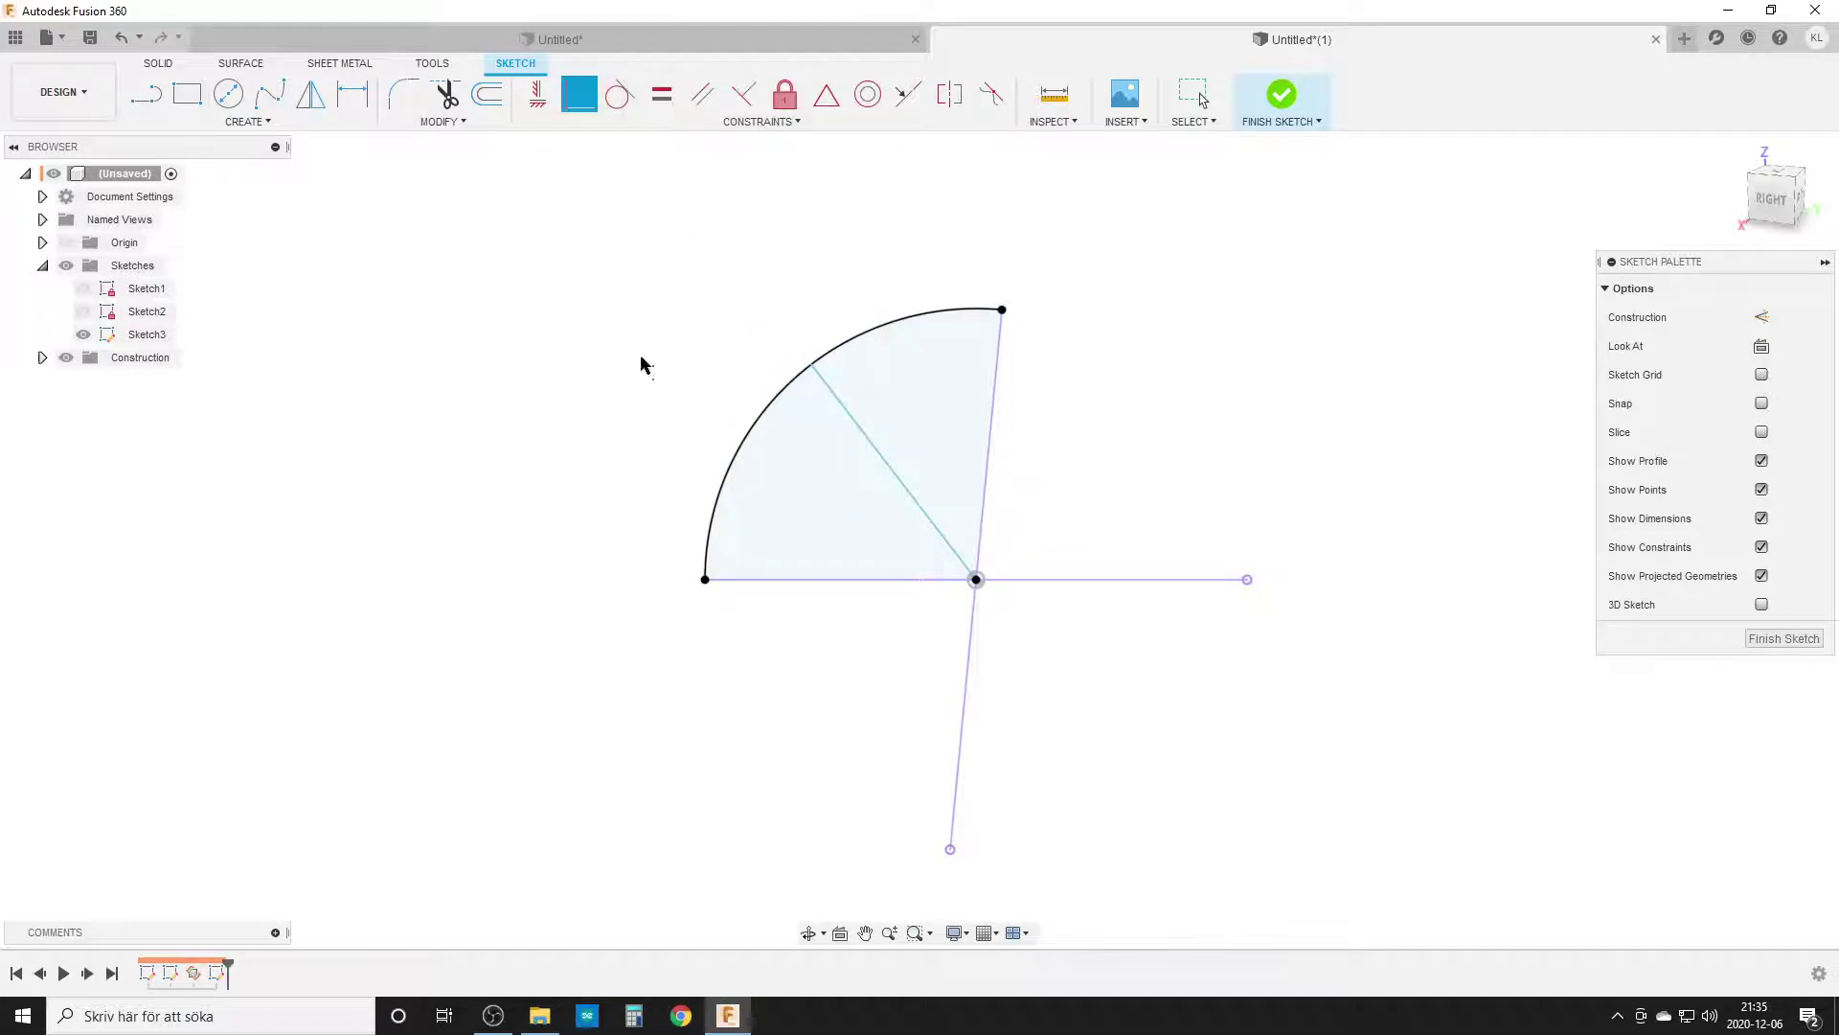
{"action": "left_click_drag", "start_coordinate": [793, 383], "coordinate": [814, 375]}
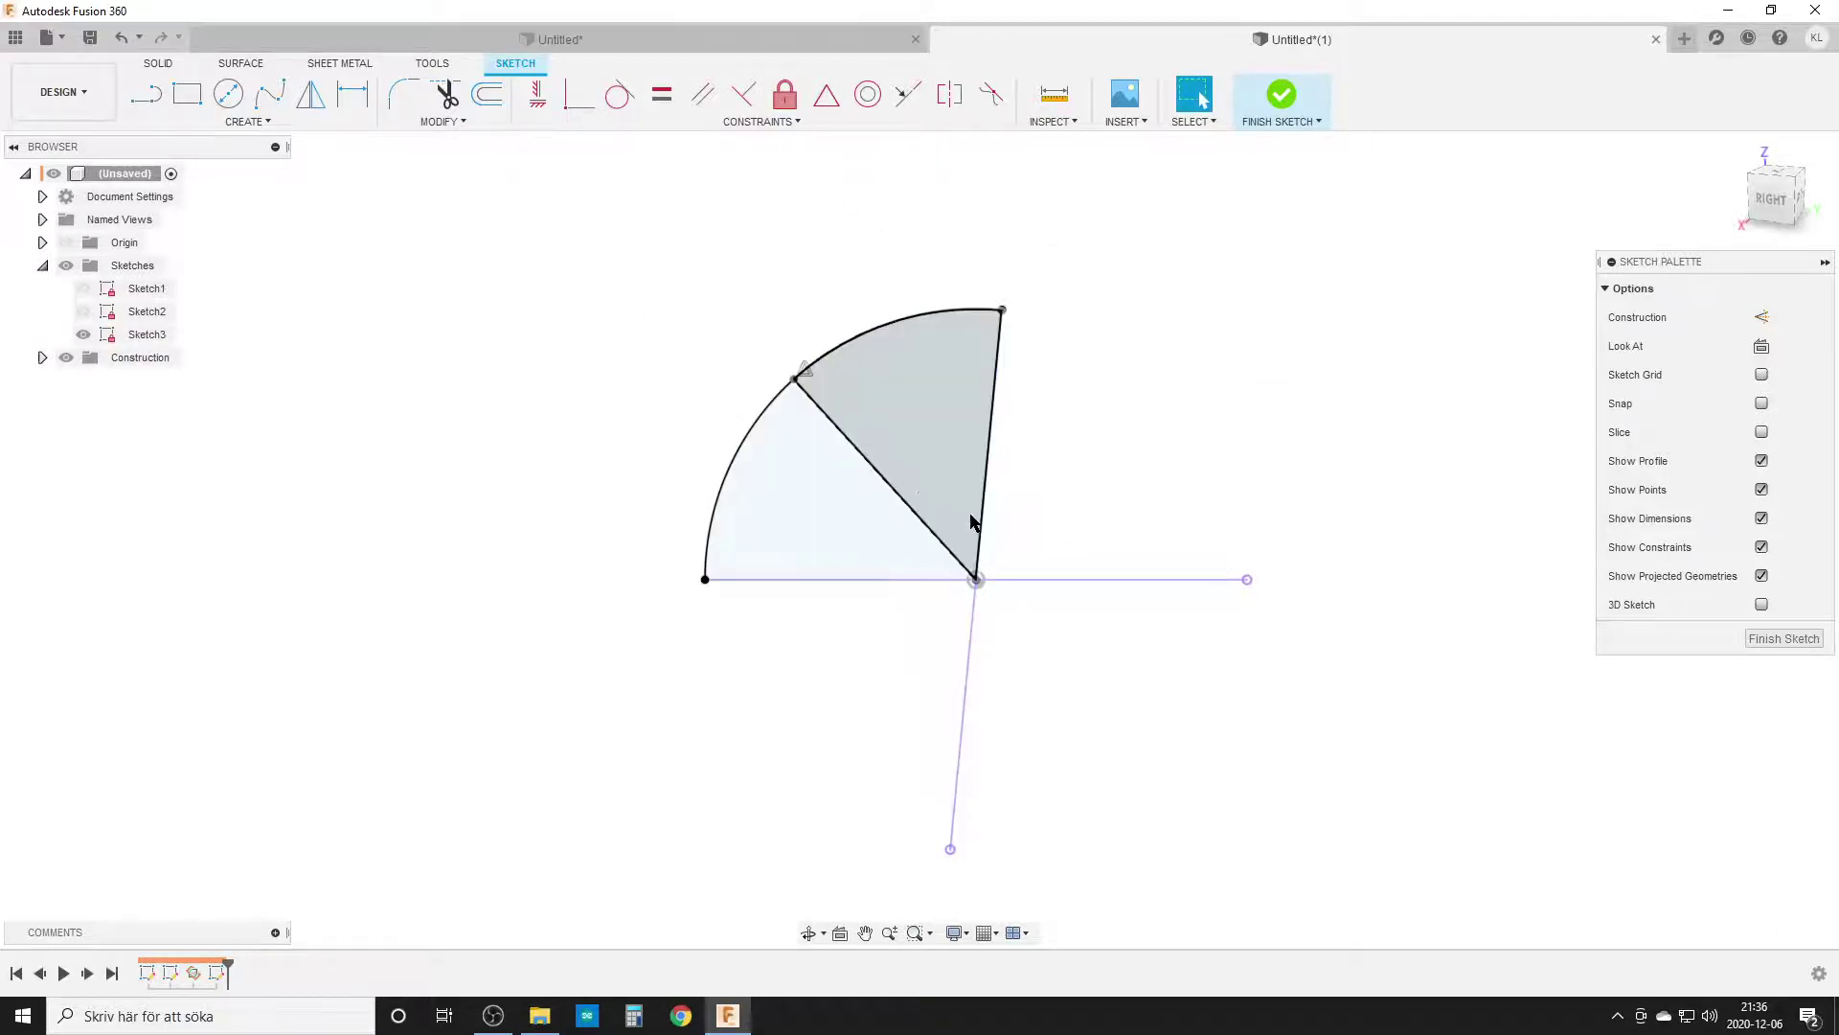
Turn the arc and both axis lines into construction geometry and finish Sketch3
{"action": "left_click", "coordinate": [892, 324]}
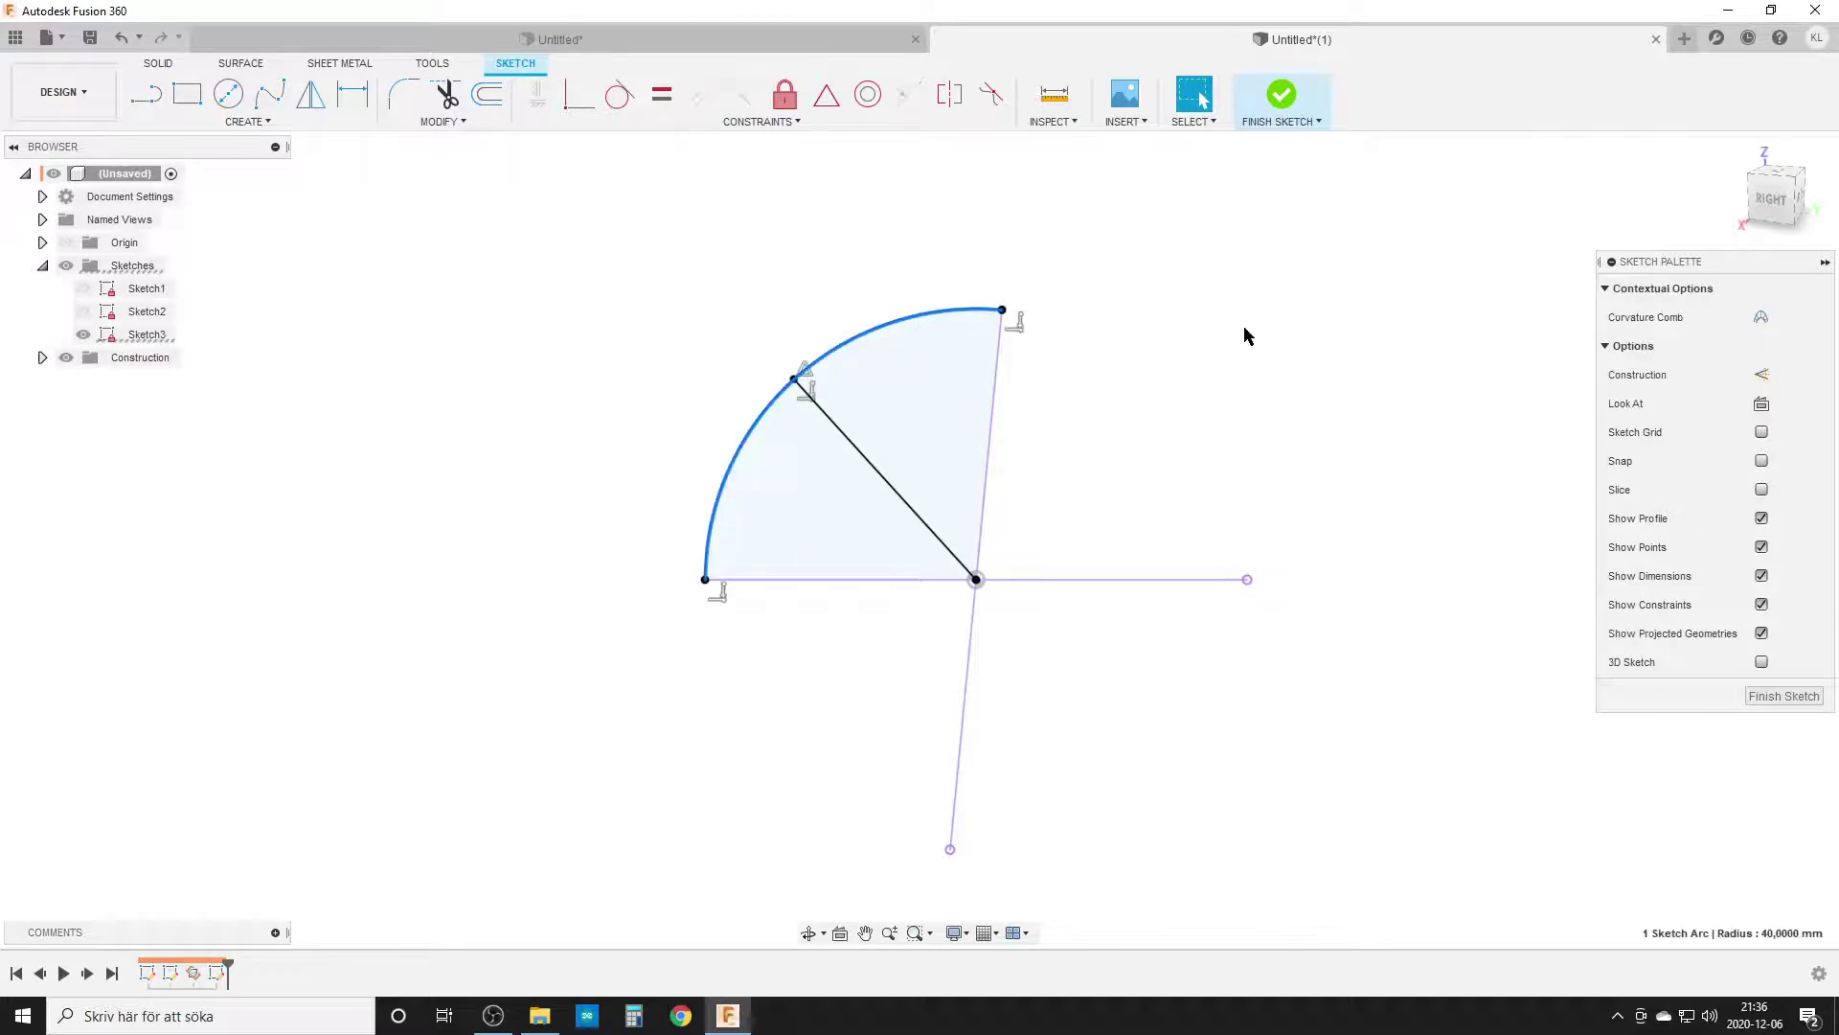
{"action": "key", "text": "x"}
{"action": "left_click", "coordinate": [1092, 579]}
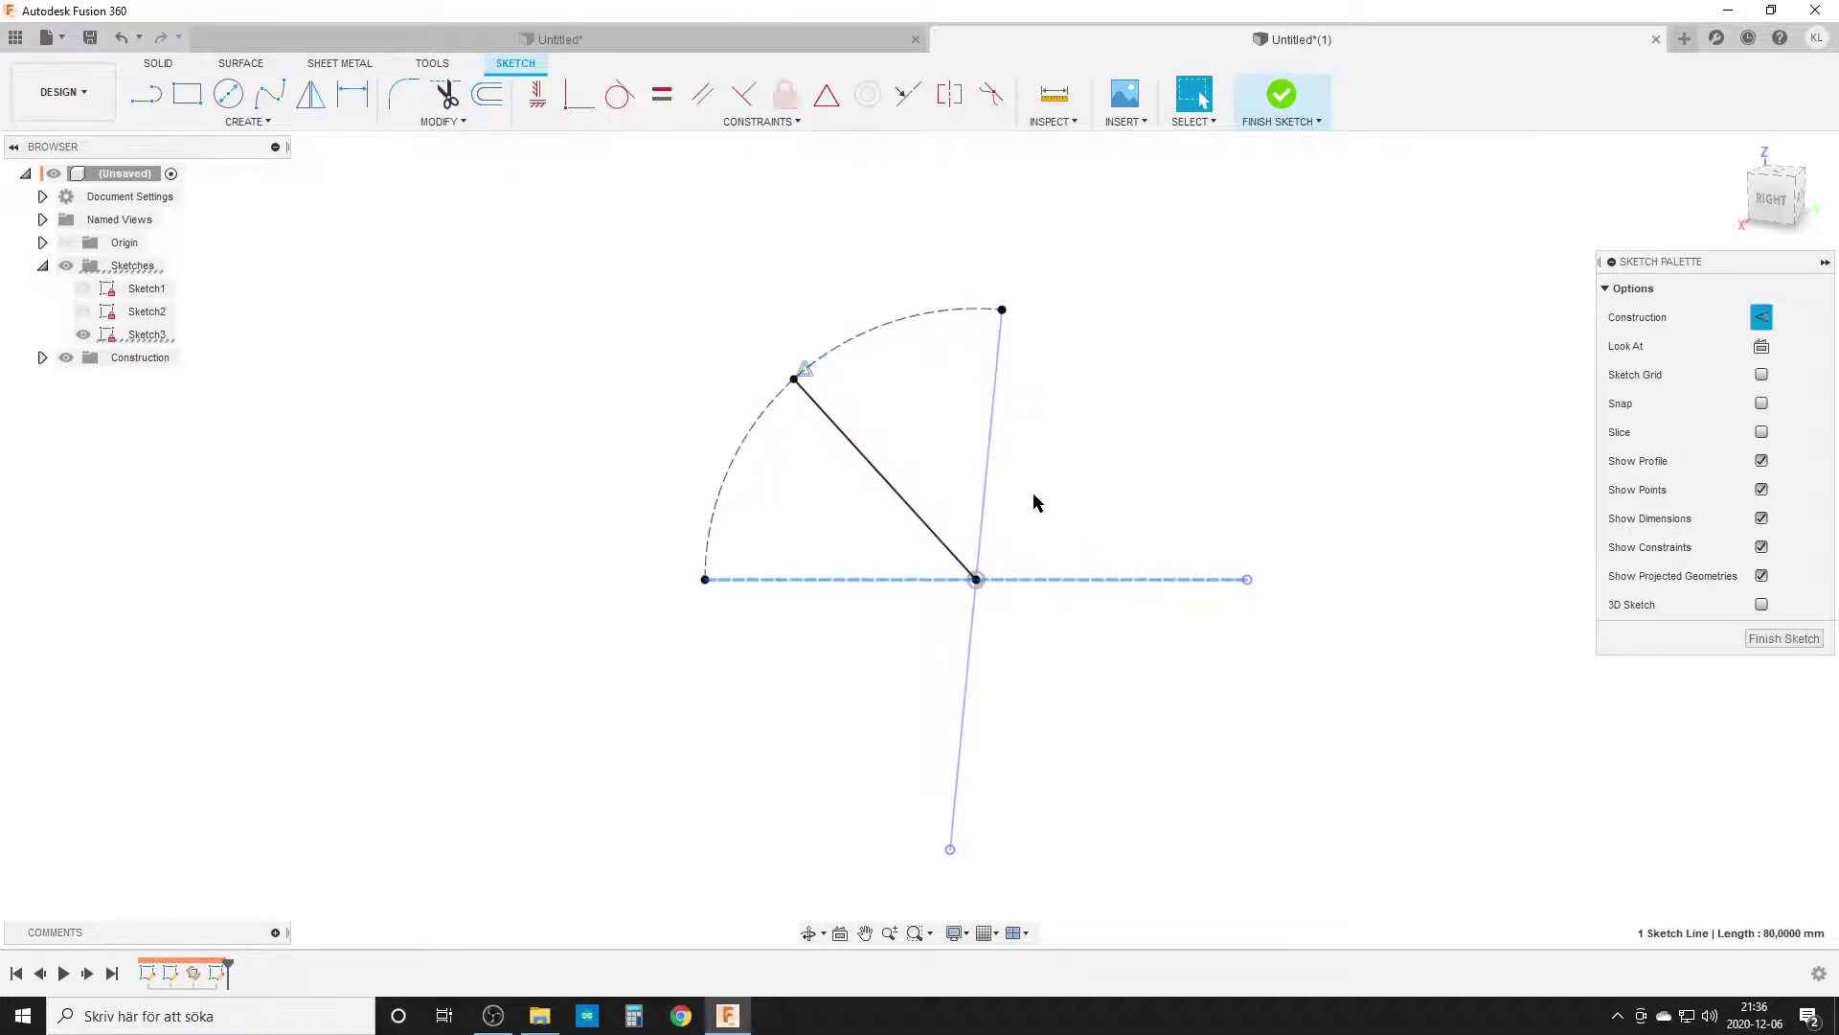
{"action": "left_click", "coordinate": [986, 443]}
{"action": "key", "text": "x"}
{"action": "left_click", "coordinate": [1167, 664]}
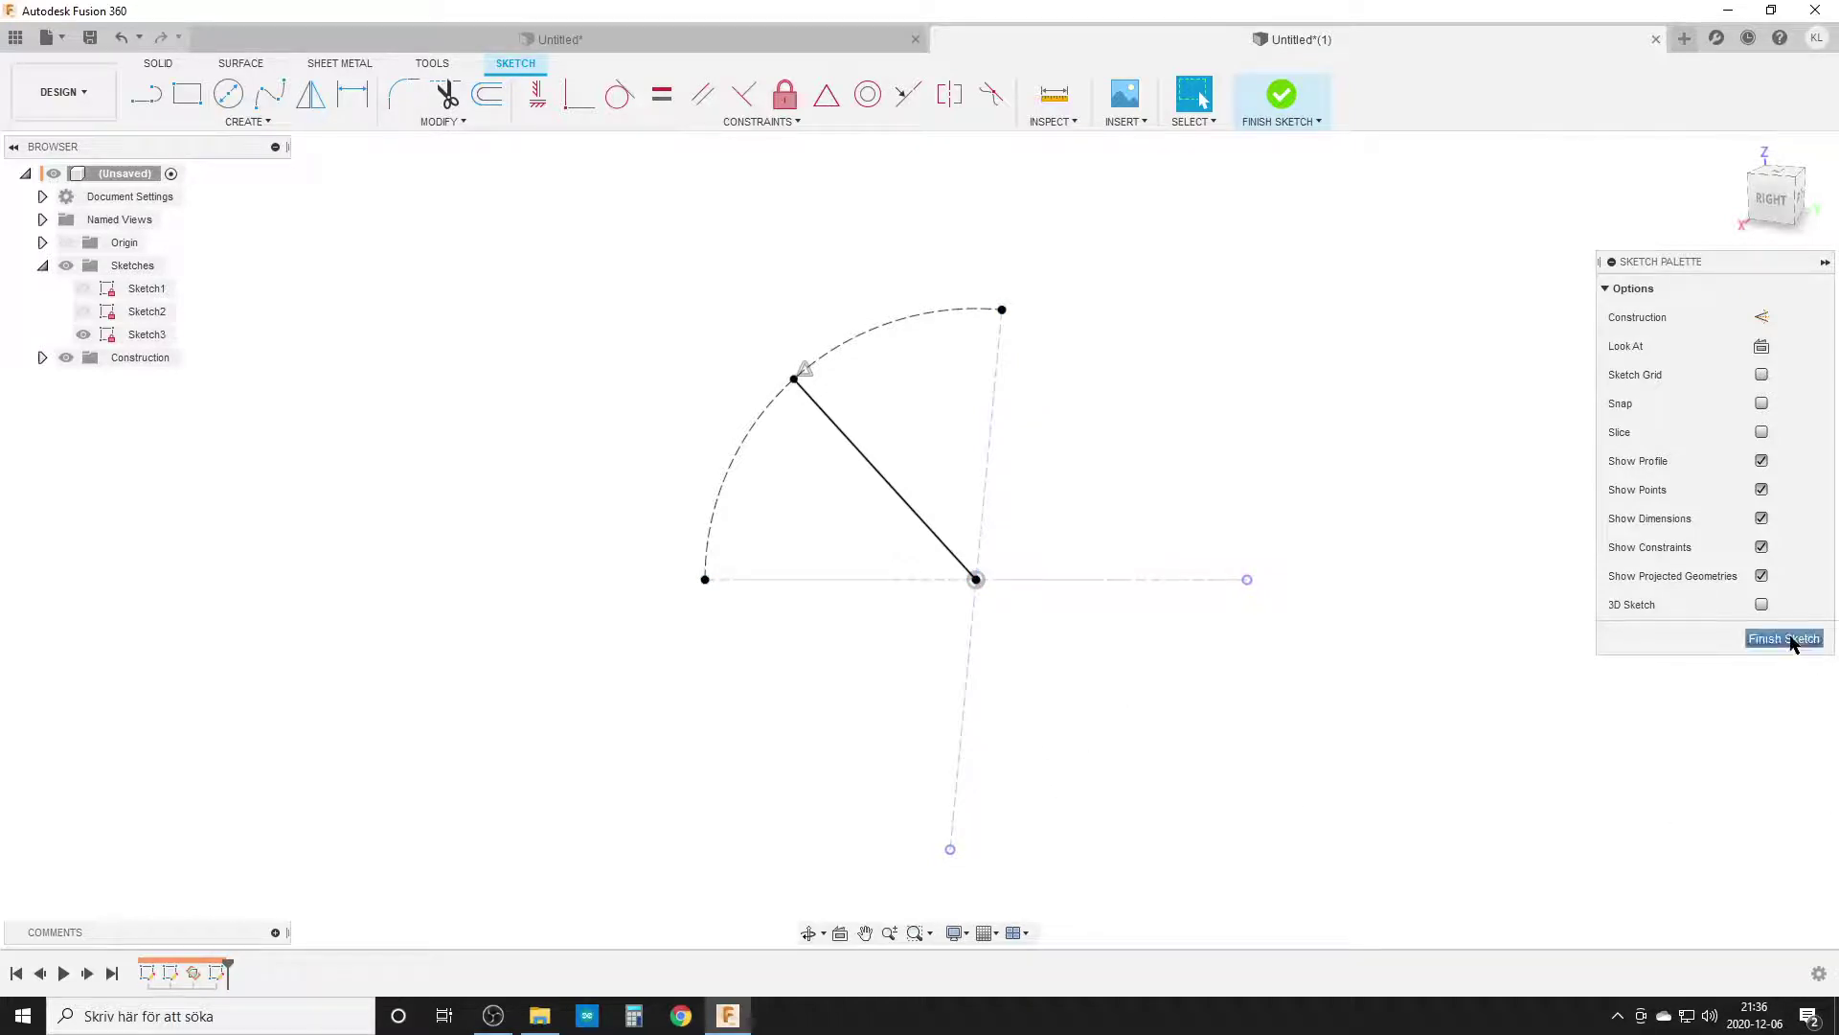
{"action": "left_click", "coordinate": [1786, 638]}
Show Sketch1 and Sketch2 again, orbit to a 3-D view, and call up Revolve via 'srev'
{"action": "left_click", "coordinate": [84, 288]}
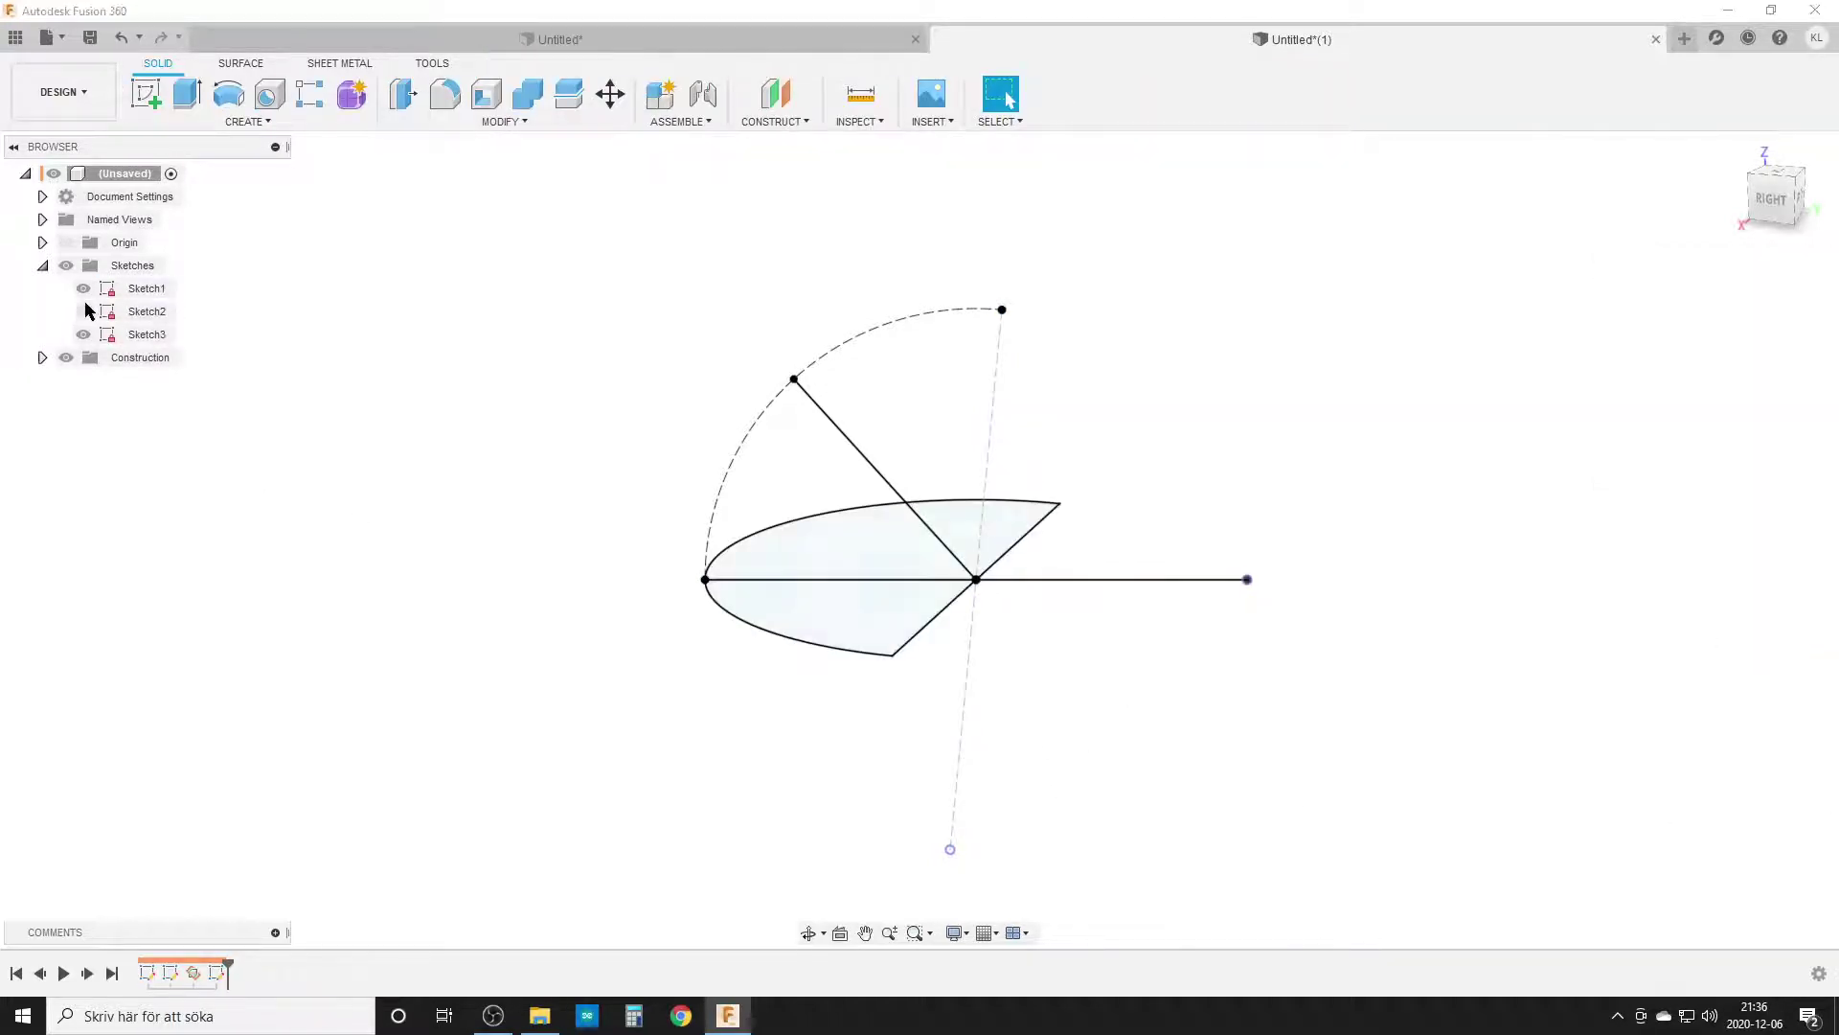
{"action": "left_click", "coordinate": [84, 311]}
{"action": "middle_click_drag", "start_coordinate": [289, 549], "coordinate": [394, 596], "text": "shift"}
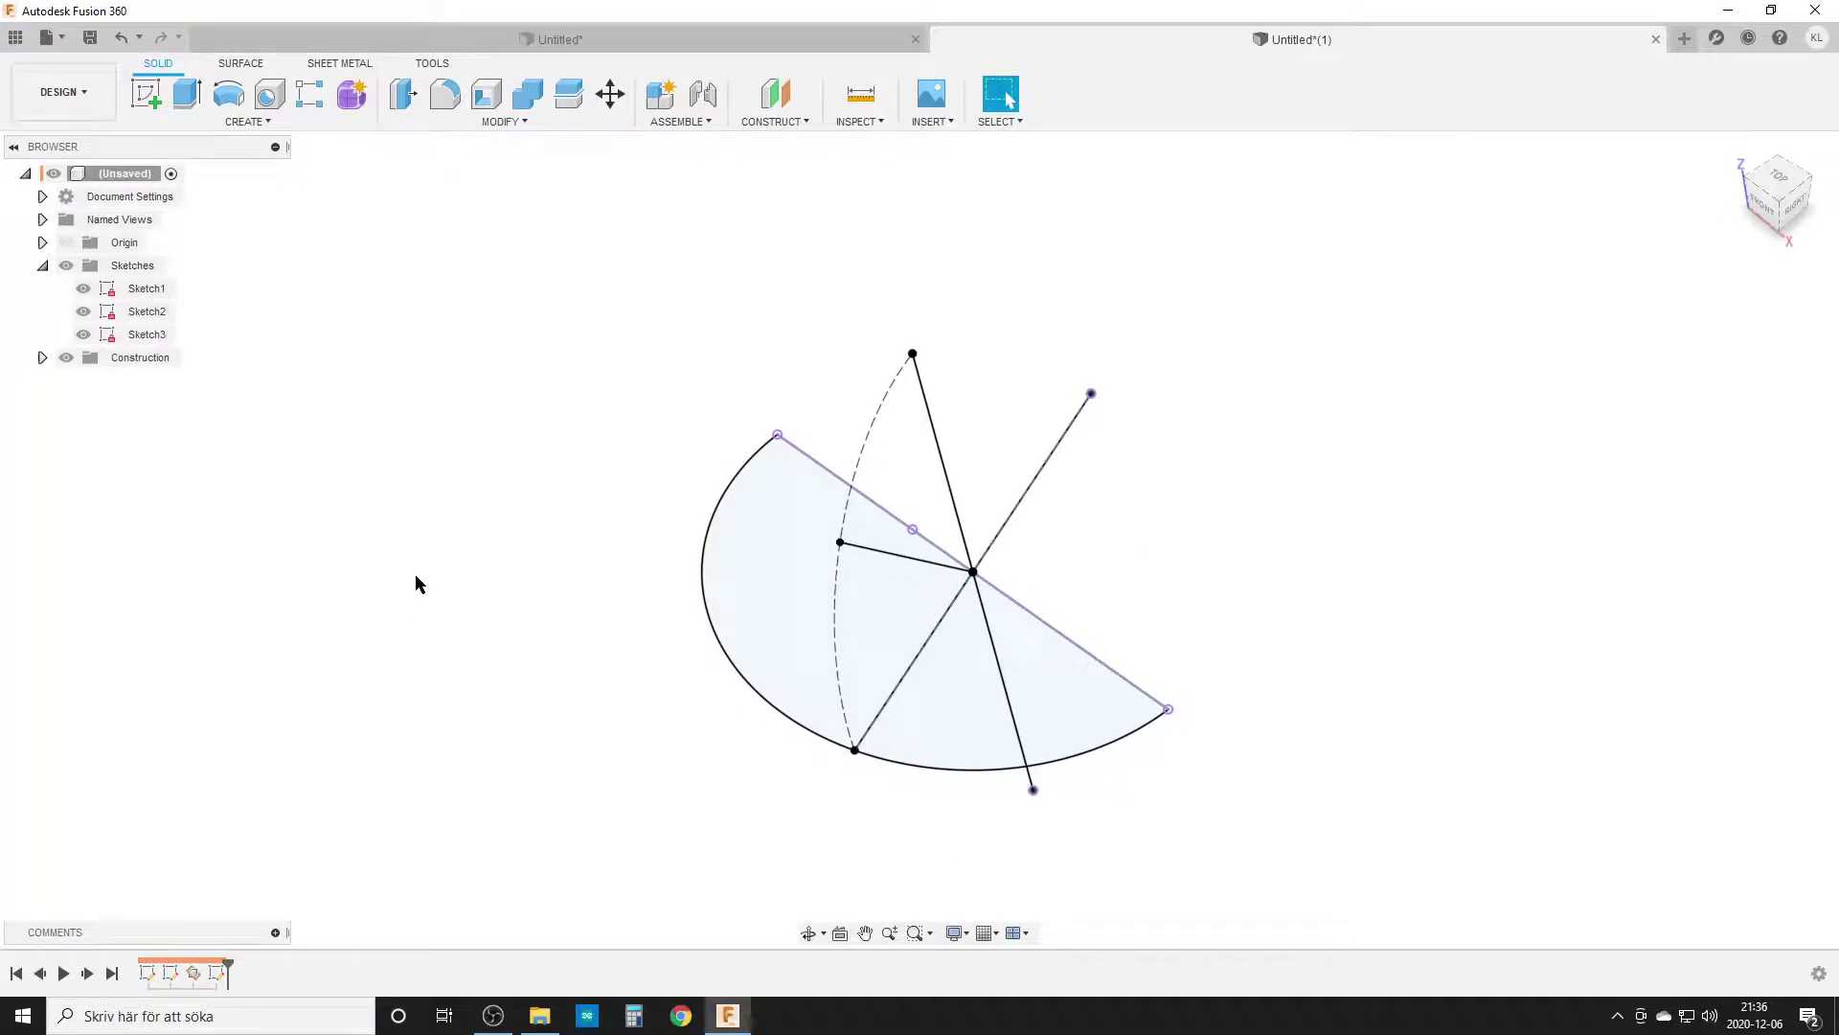
{"action": "type", "text": "sre"}
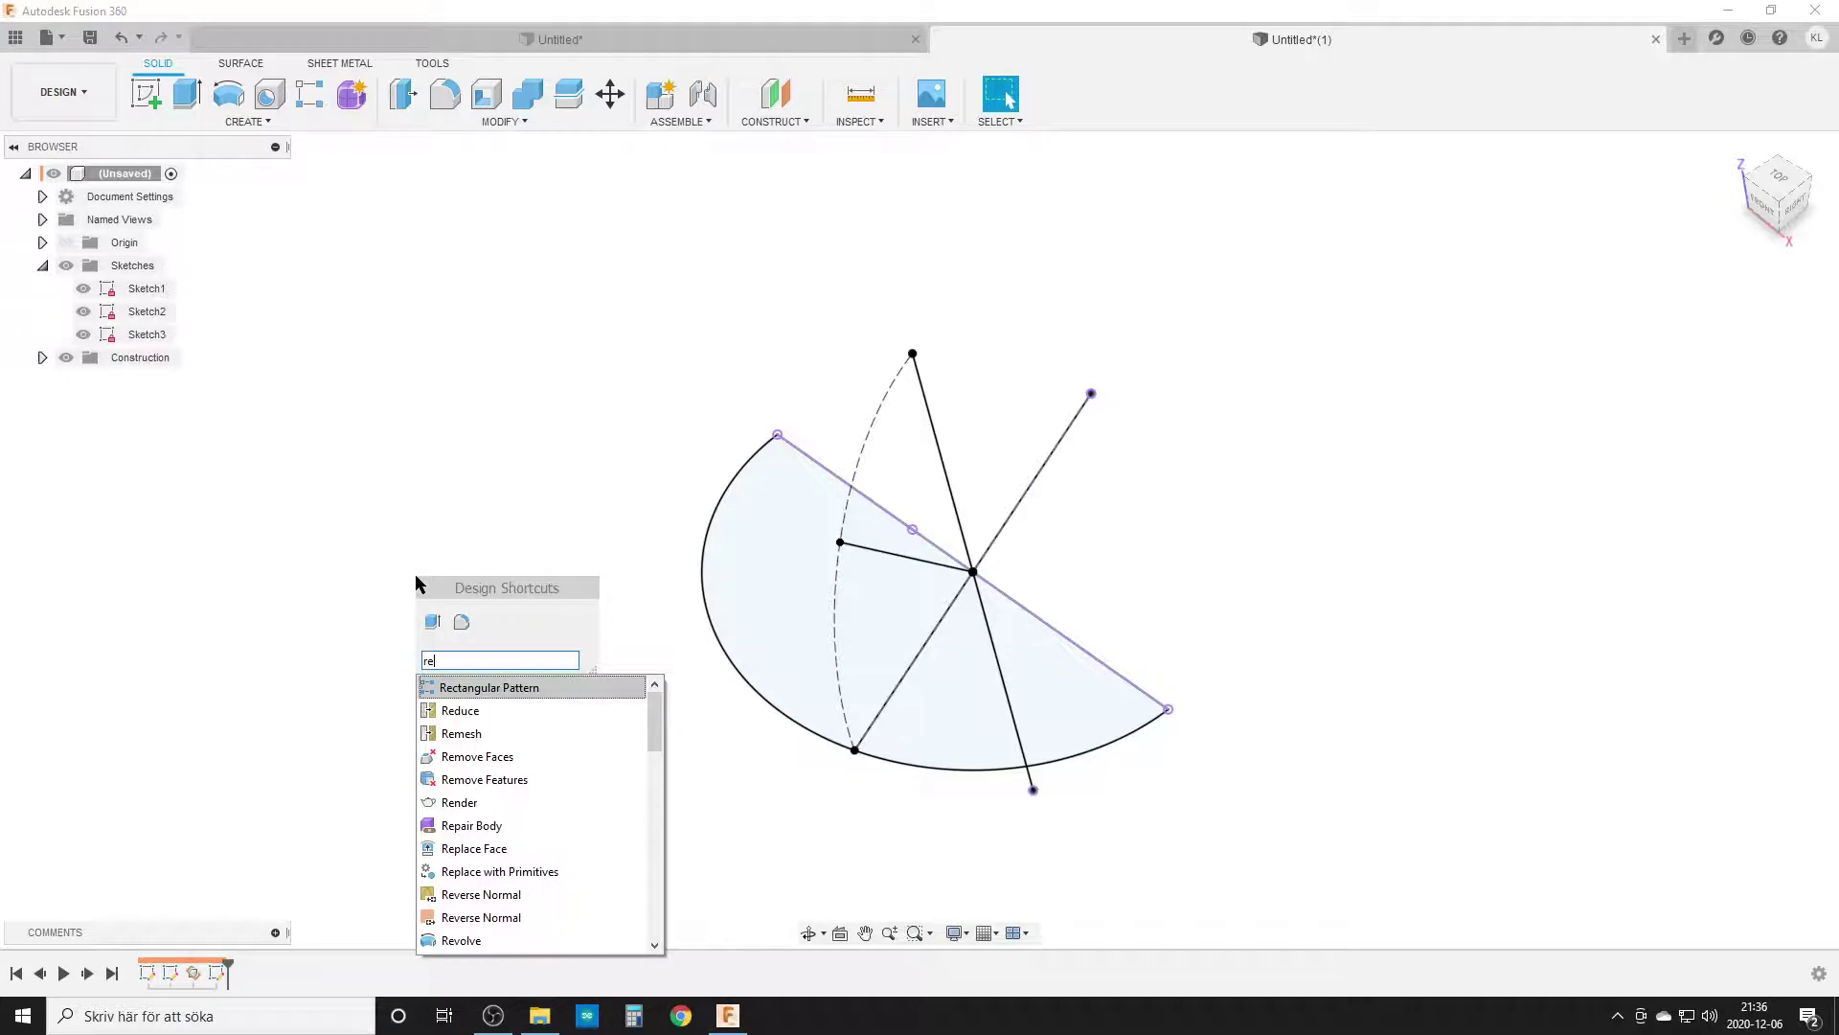
{"action": "type", "text": "v"}
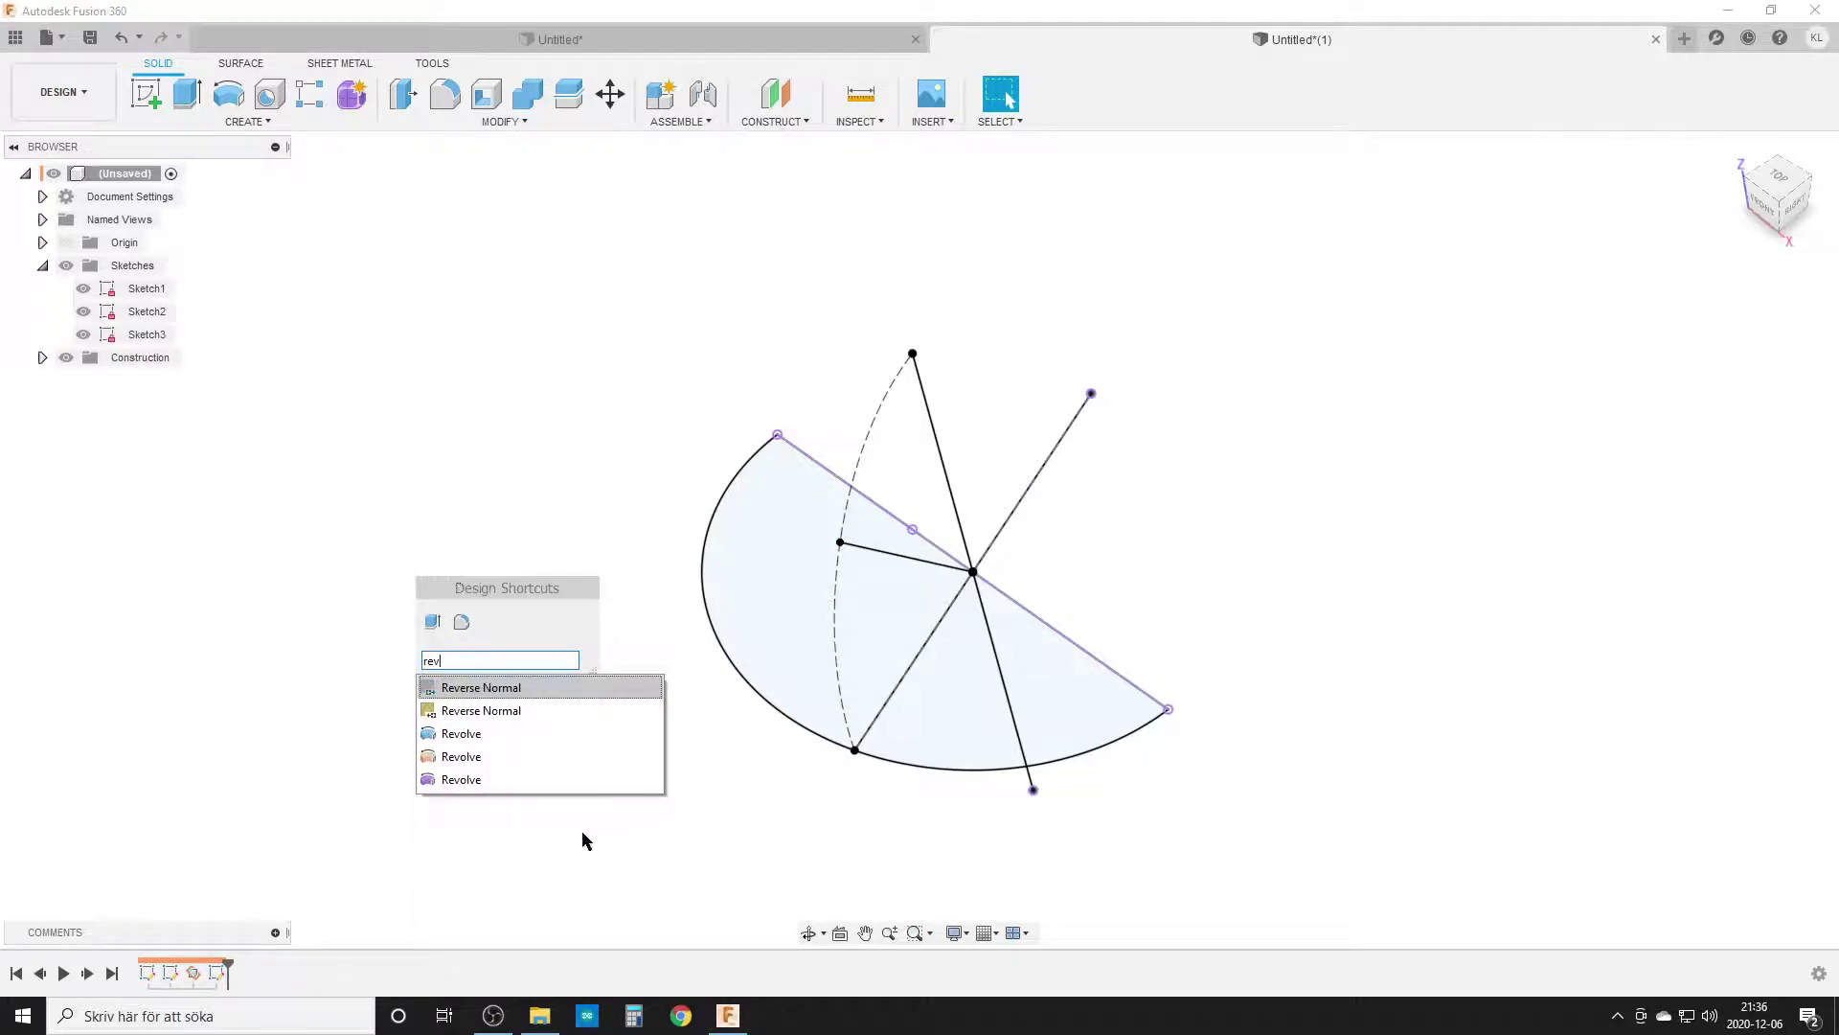
Revolve the wedge profile 180° around the vertical sketch line and check the preview
{"action": "left_click", "coordinate": [461, 756]}
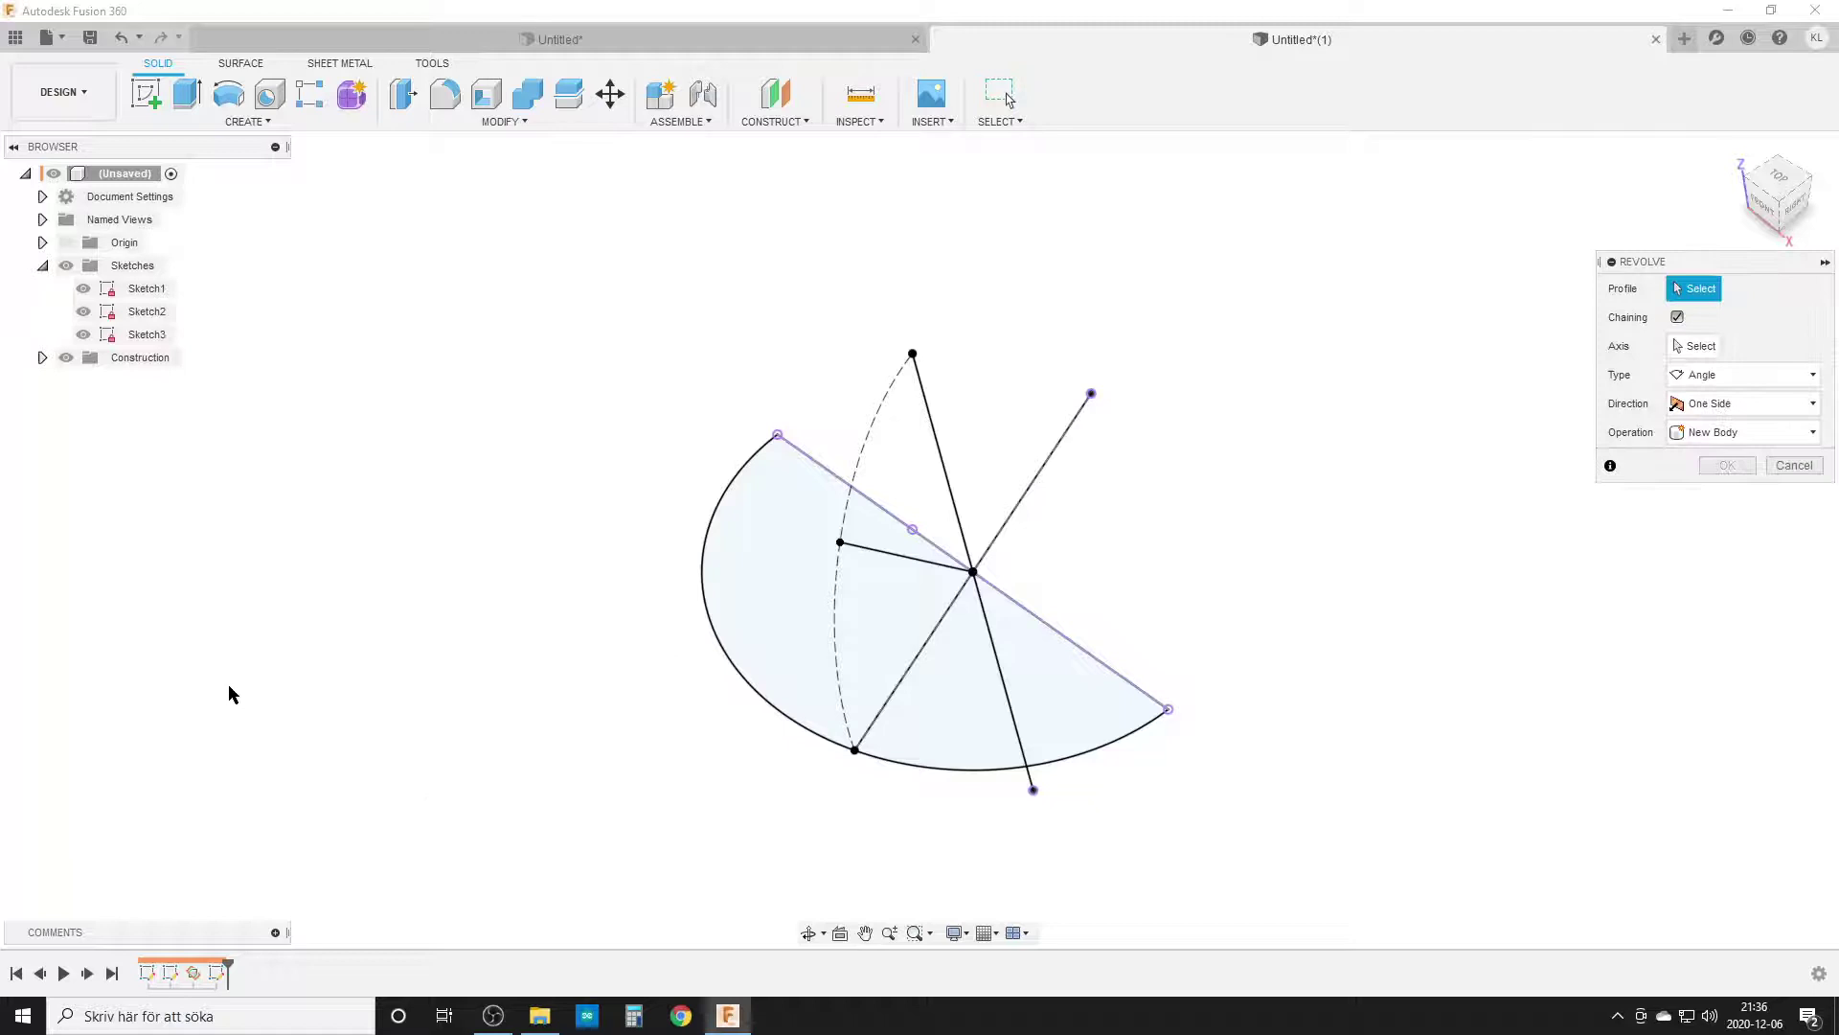
{"action": "mouse_move", "coordinate": [1165, 717]}
{"action": "middle_mouse_down", "text": "shift"}
{"action": "mouse_move", "coordinate": [1083, 690]}
{"action": "mouse_move", "coordinate": [989, 607]}
{"action": "middle_mouse_up", "text": "shift"}
{"action": "left_click", "coordinate": [887, 540]}
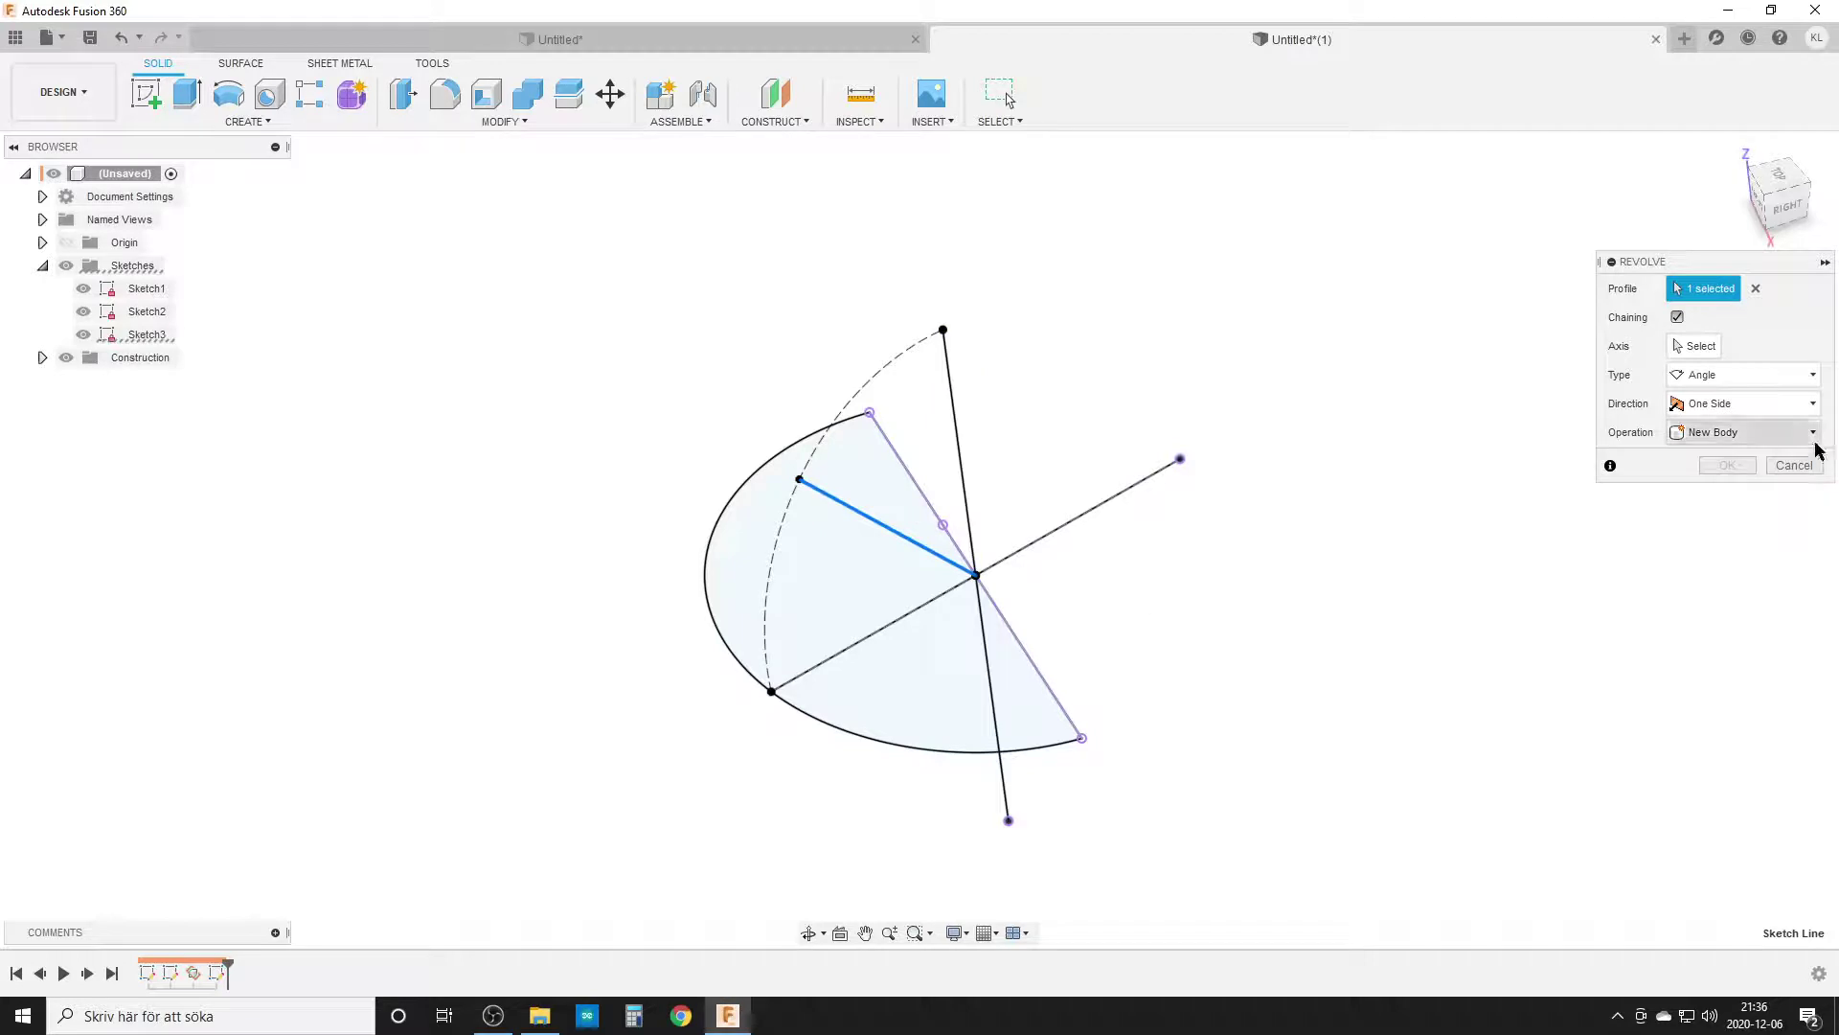
{"action": "left_click", "coordinate": [1694, 346]}
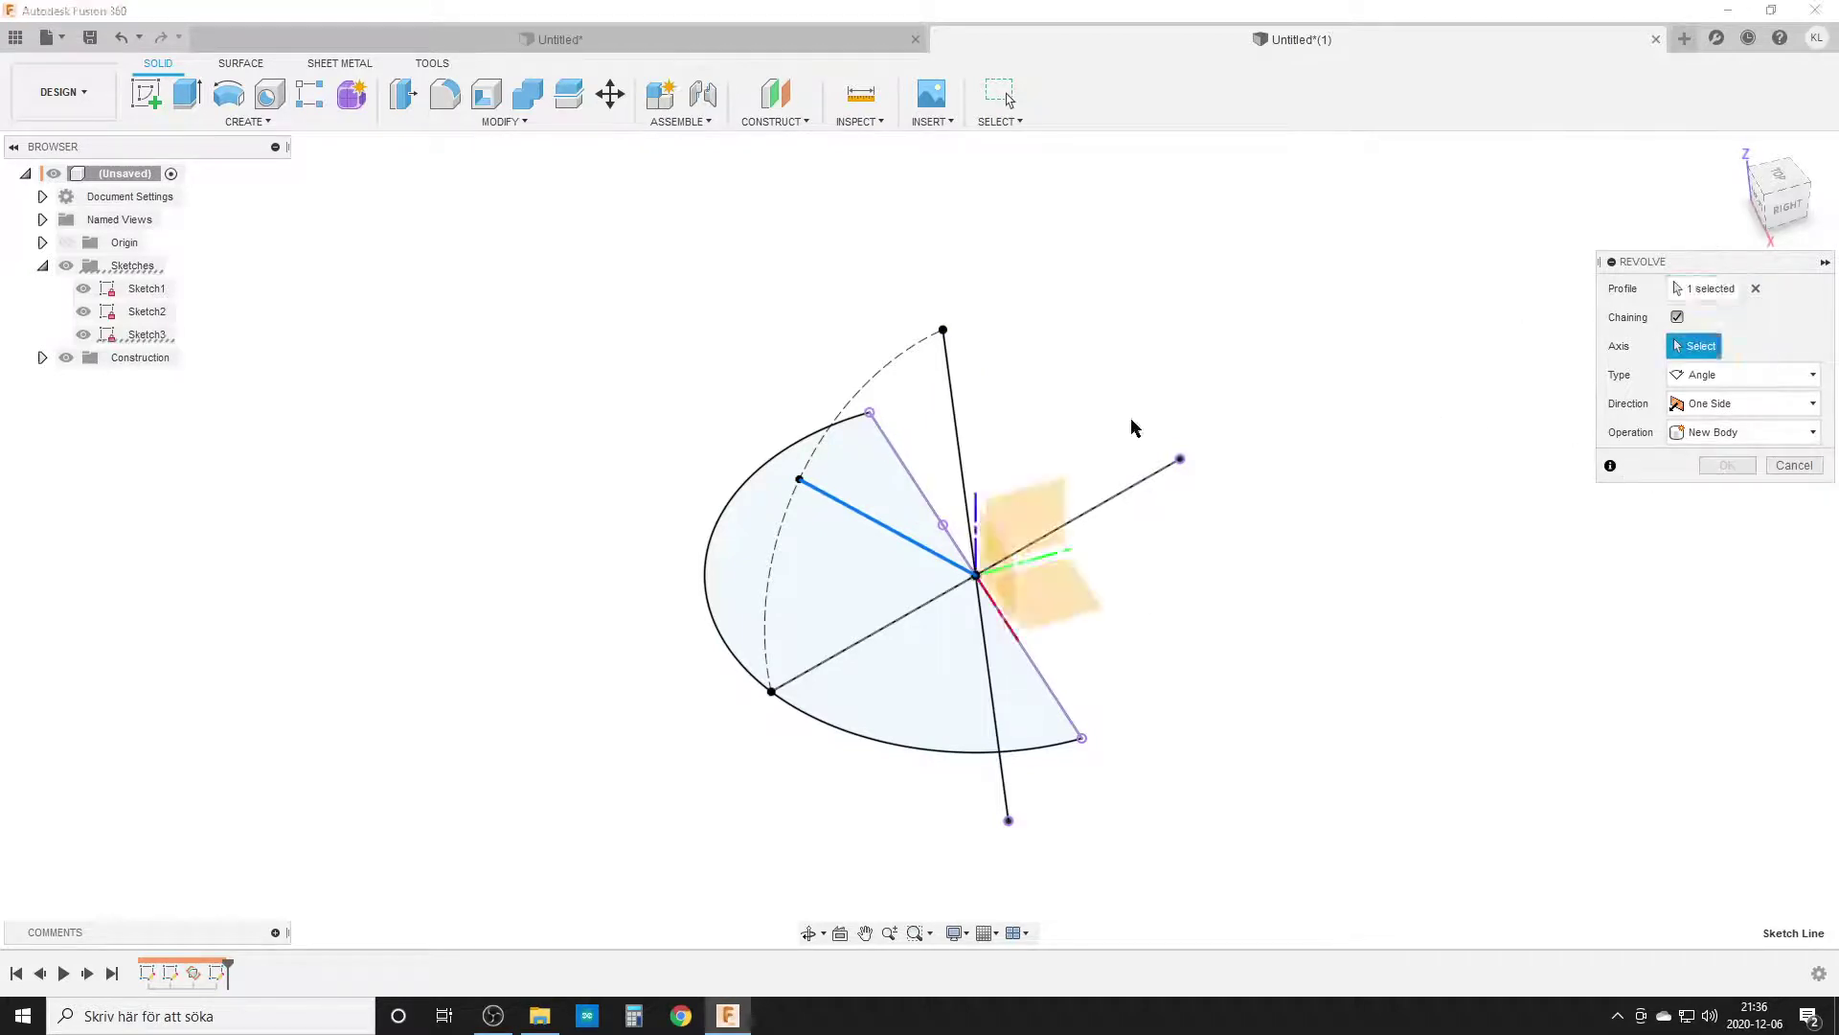
{"action": "left_click", "coordinate": [953, 362]}
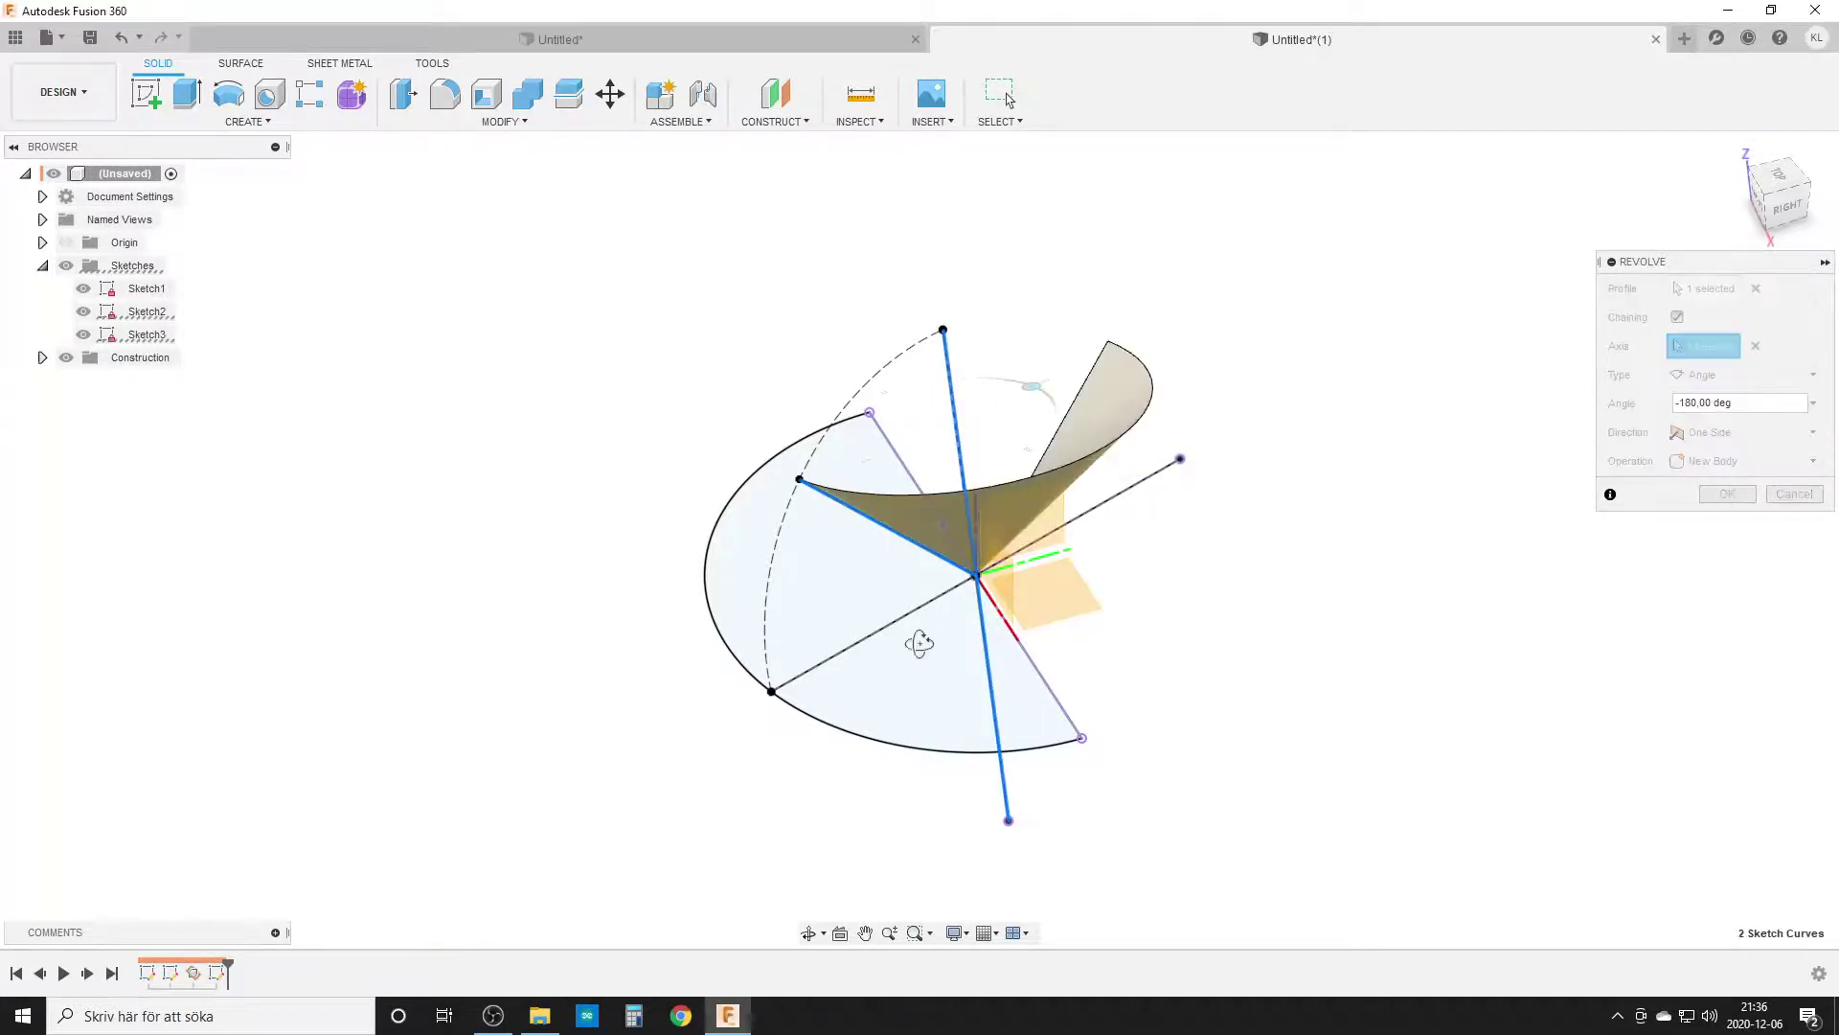
{"action": "mouse_move", "coordinate": [920, 644]}
{"action": "middle_mouse_down", "text": "shift"}
{"action": "mouse_move", "coordinate": [997, 674]}
{"action": "mouse_move", "coordinate": [949, 613]}
{"action": "middle_mouse_up", "text": "shift"}
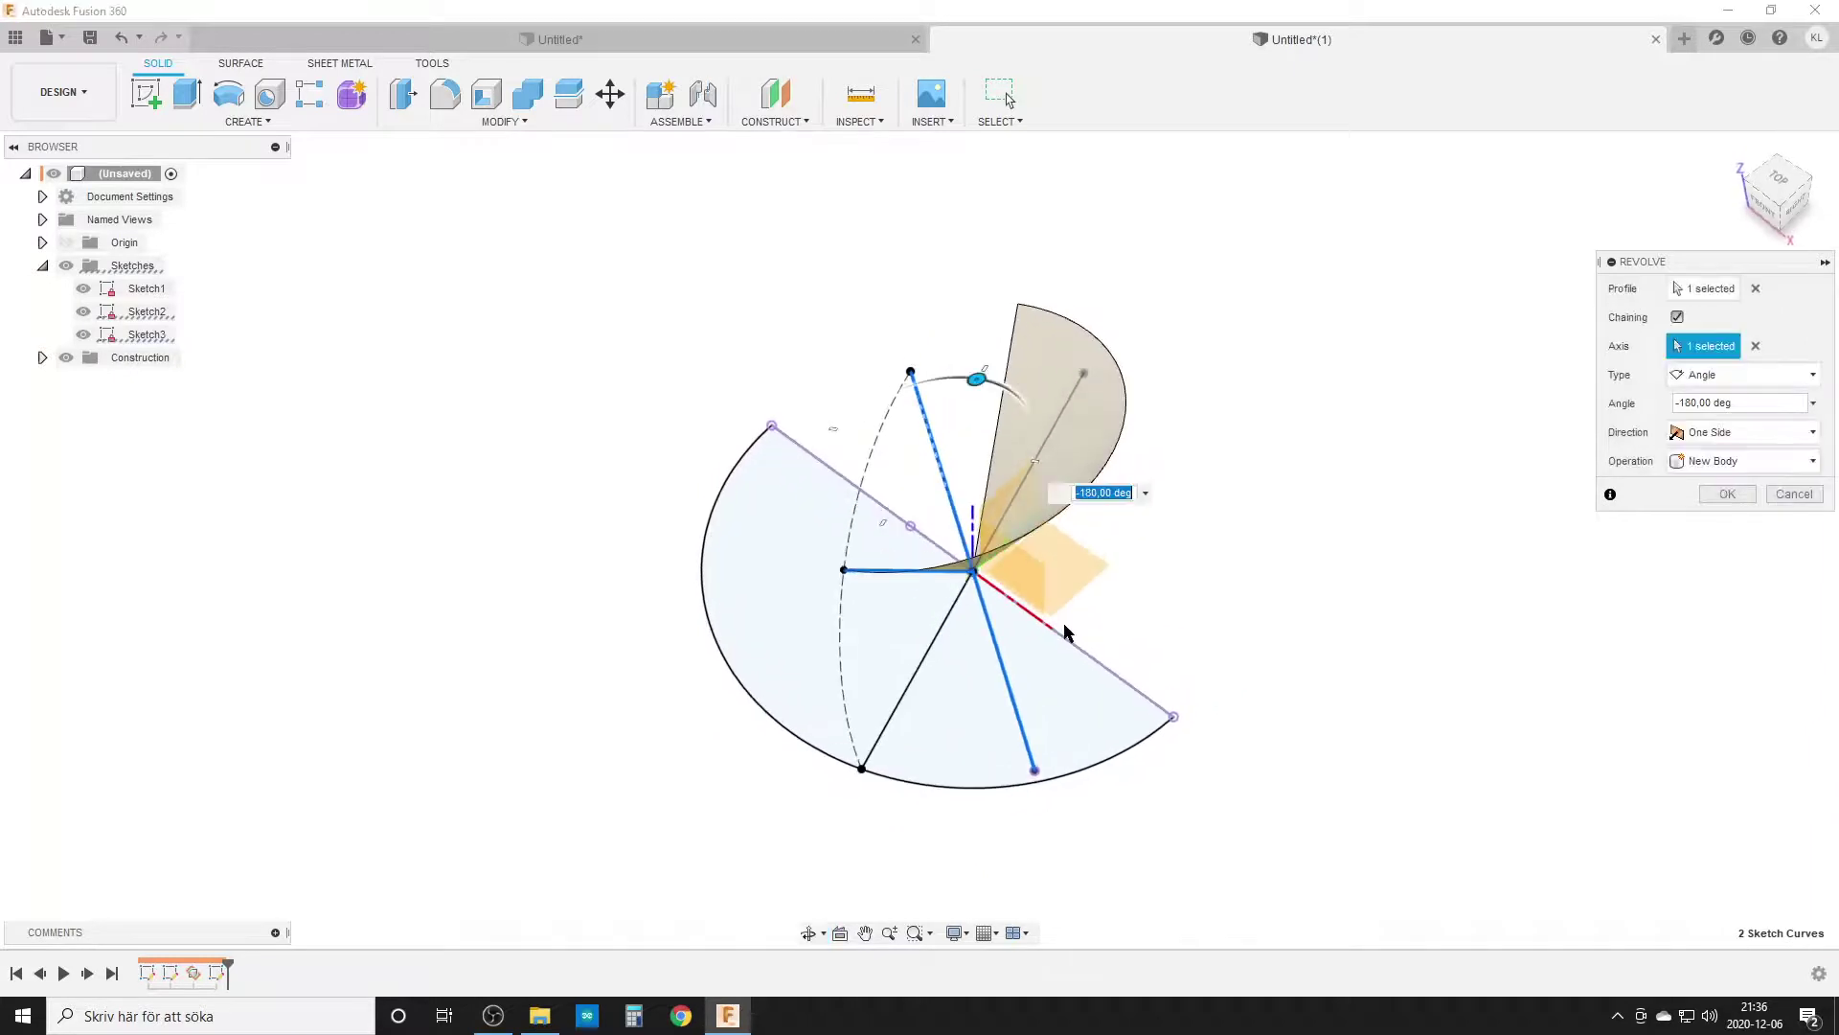
{"action": "left_click", "coordinate": [1751, 402]}
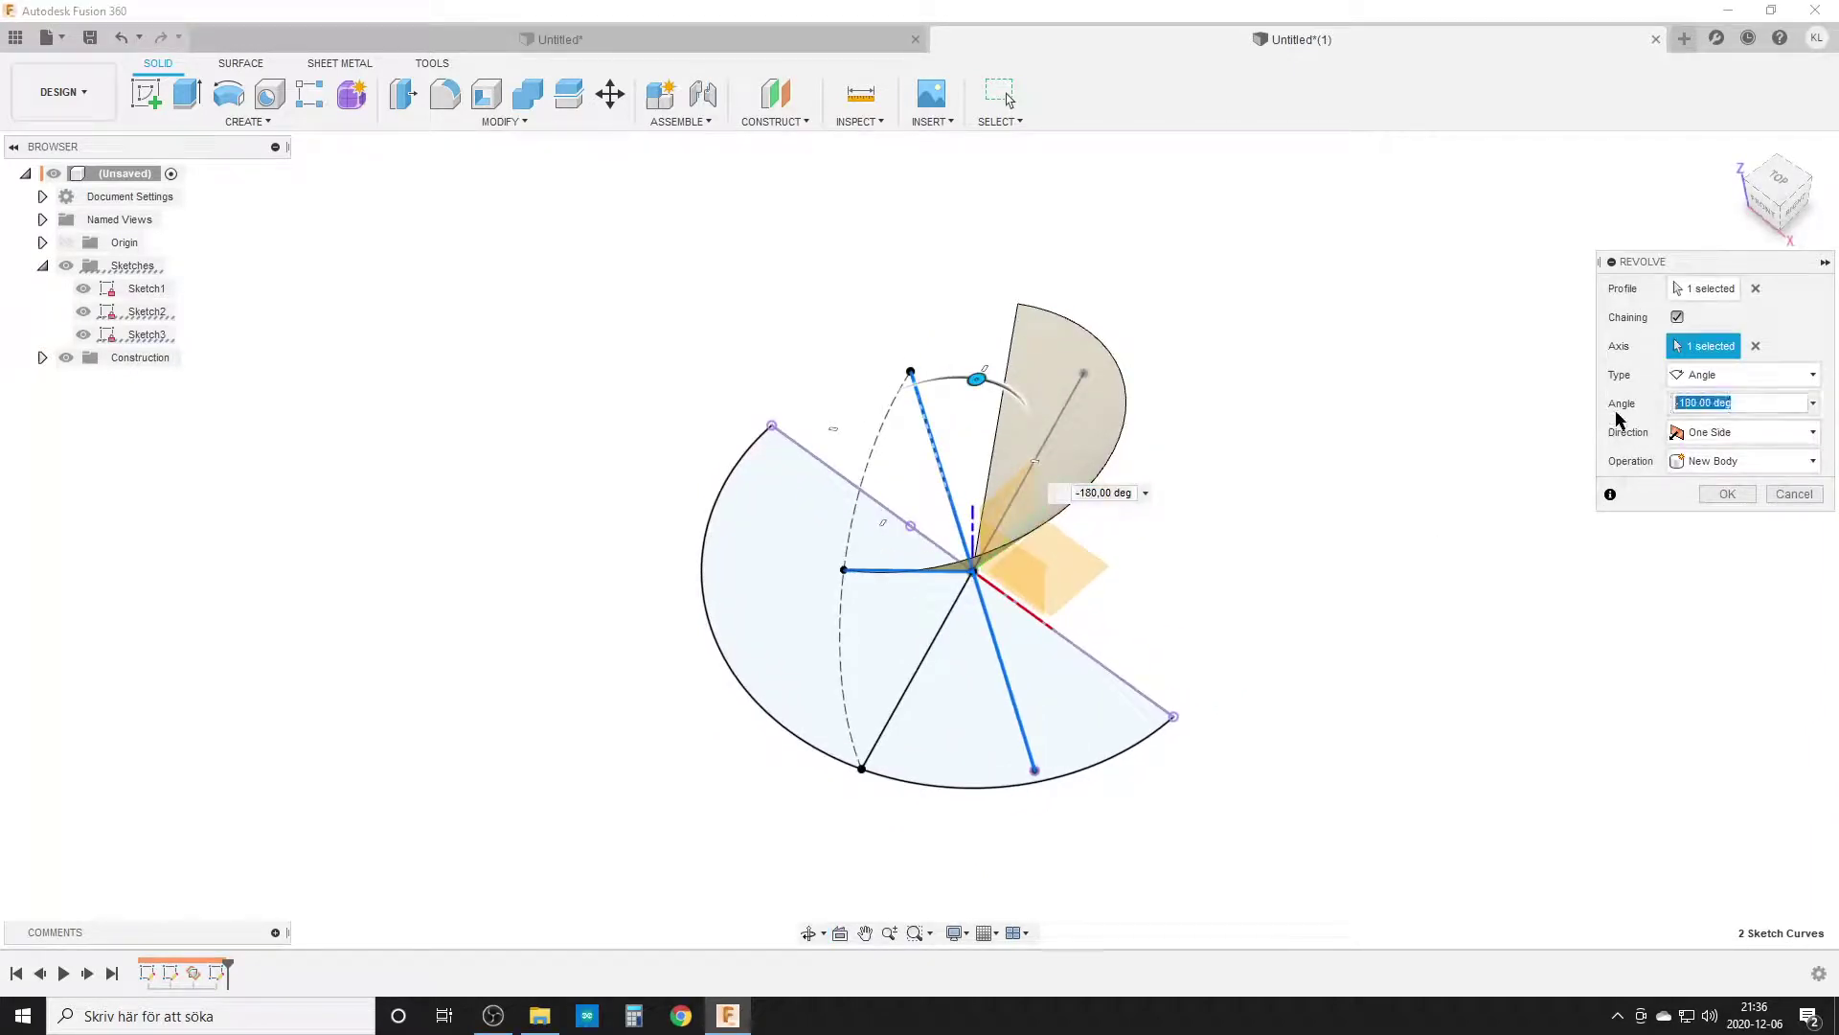
{"action": "type", "text": "180"}
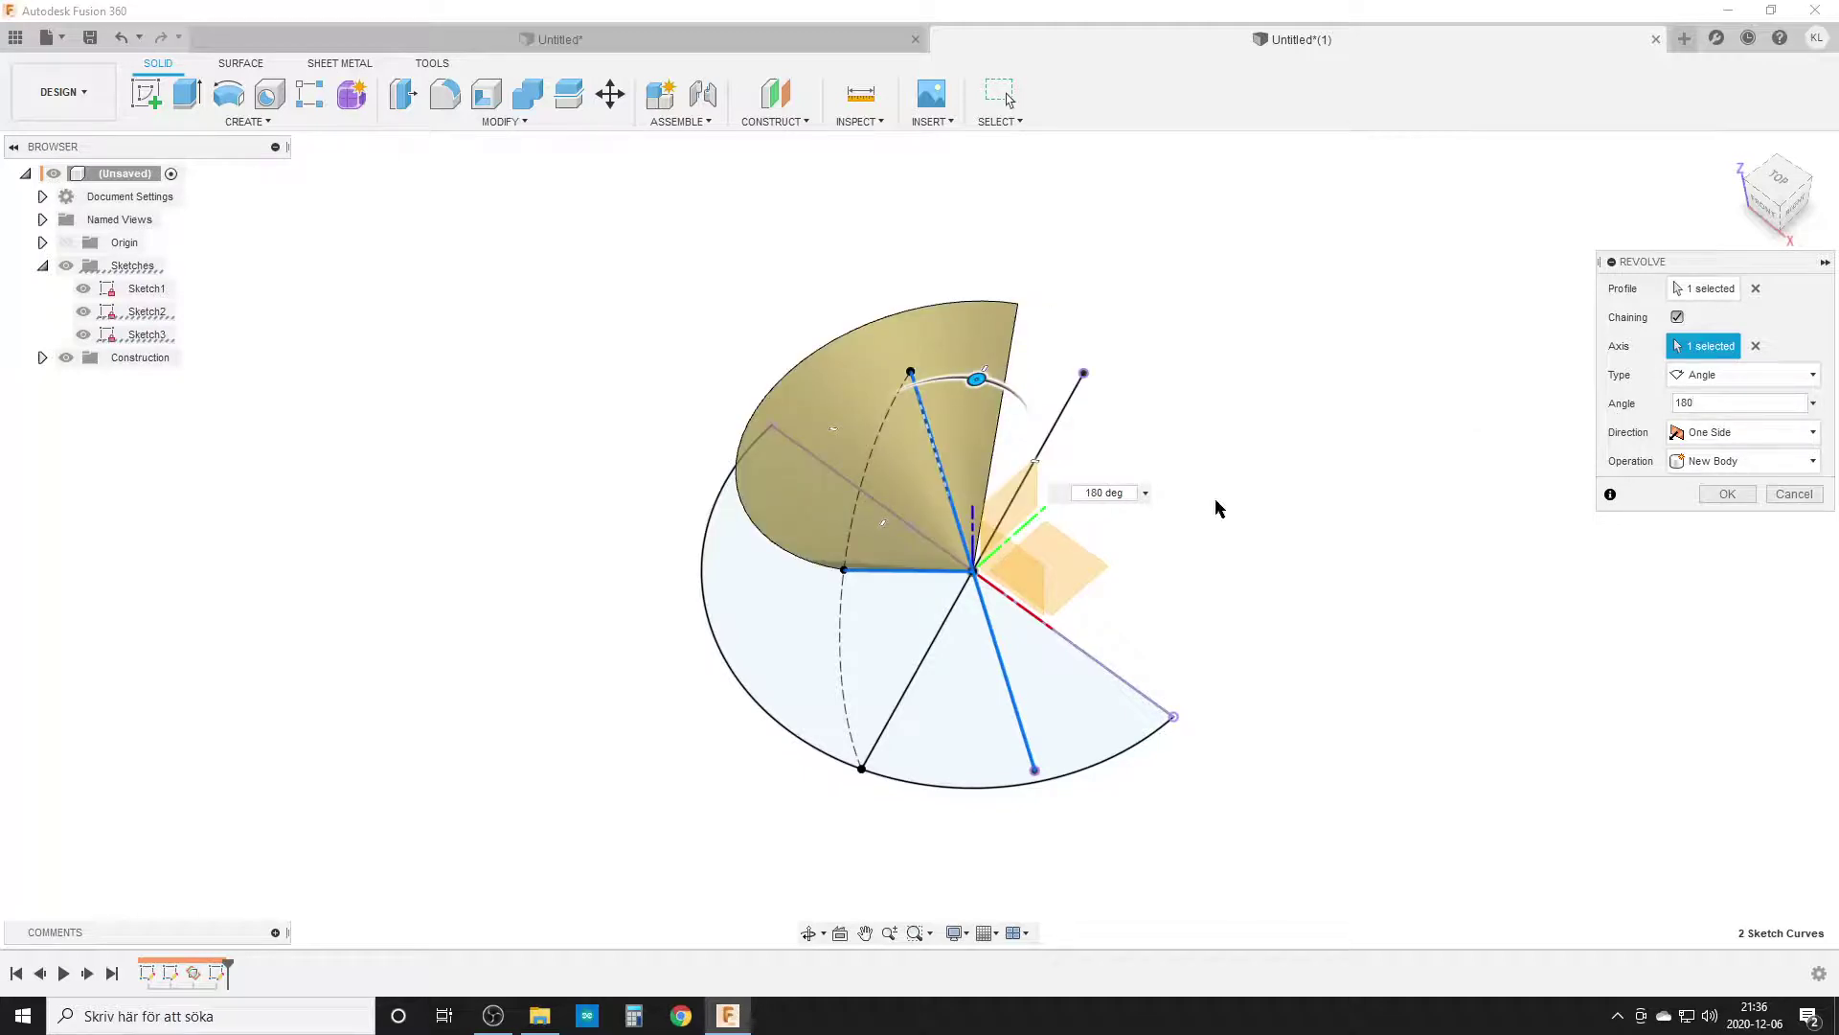
{"action": "mouse_move", "coordinate": [1133, 699]}
{"action": "middle_mouse_down", "text": "shift"}
{"action": "mouse_move", "coordinate": [1211, 644]}
{"action": "mouse_move", "coordinate": [1114, 600]}
{"action": "middle_mouse_up", "text": "shift"}
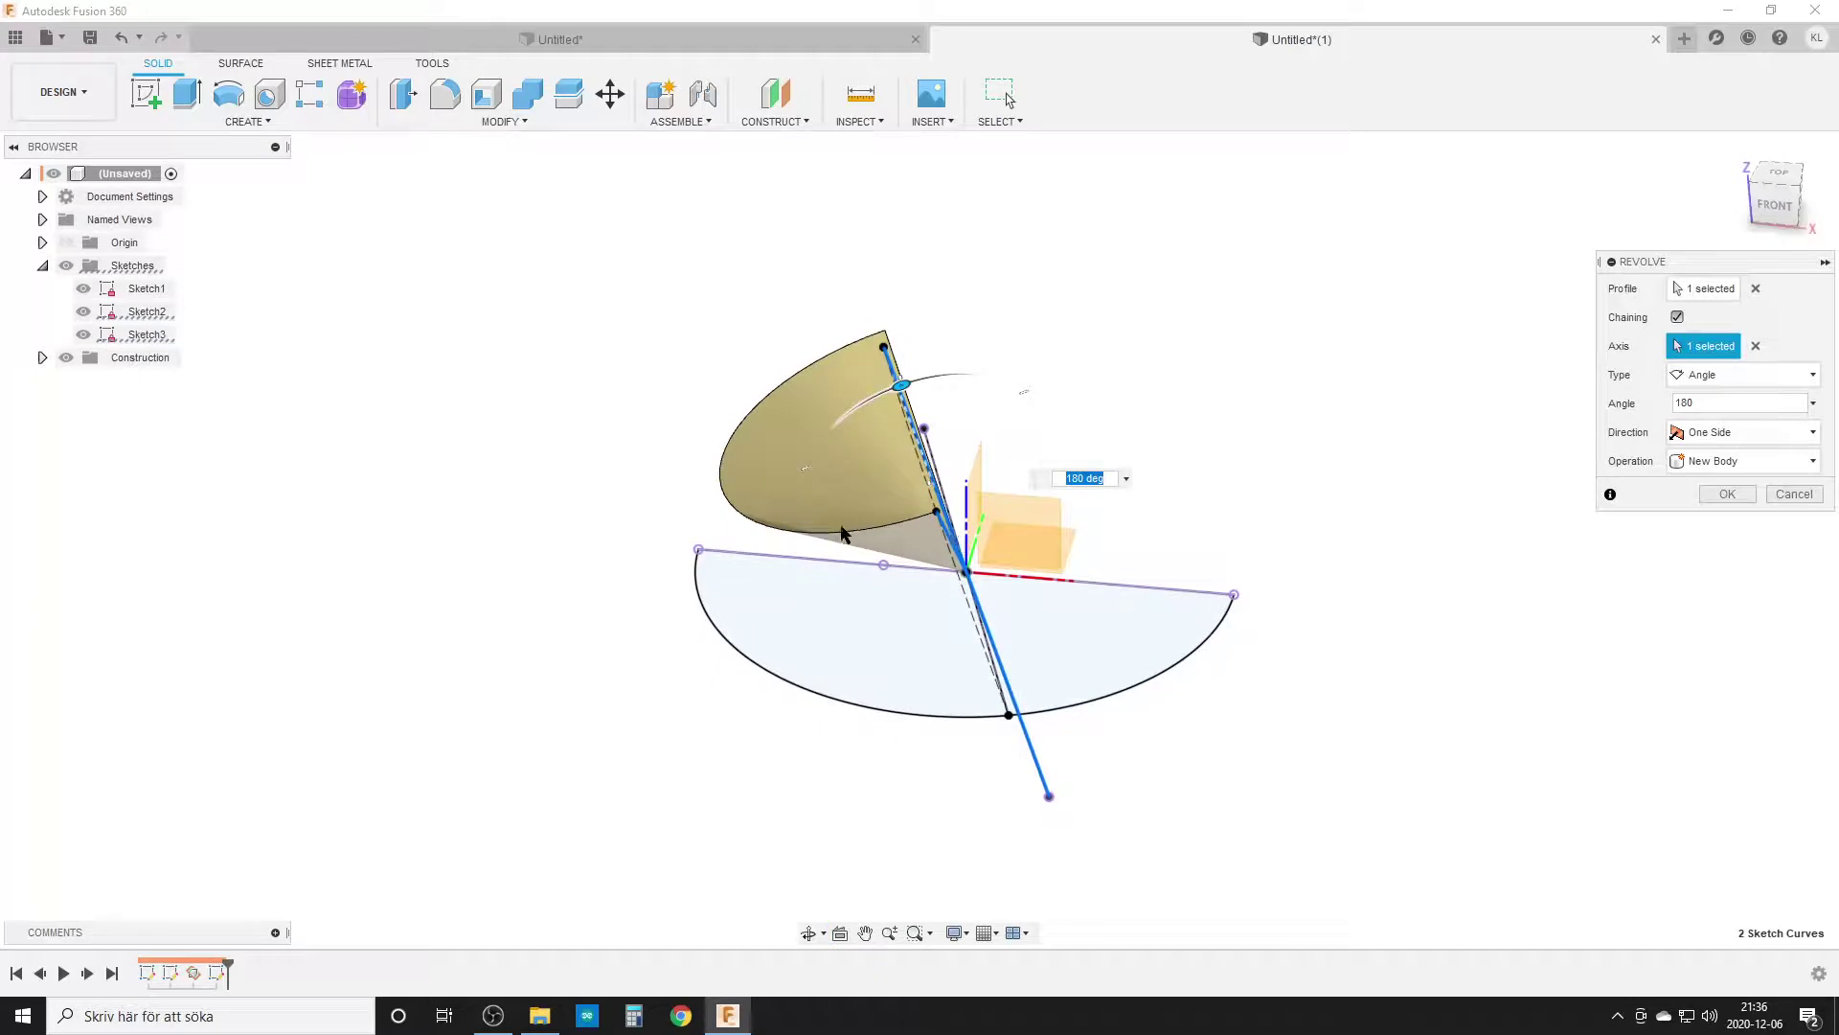
{"action": "middle_click_drag", "start_coordinate": [912, 542], "coordinate": [882, 575], "text": "shift"}
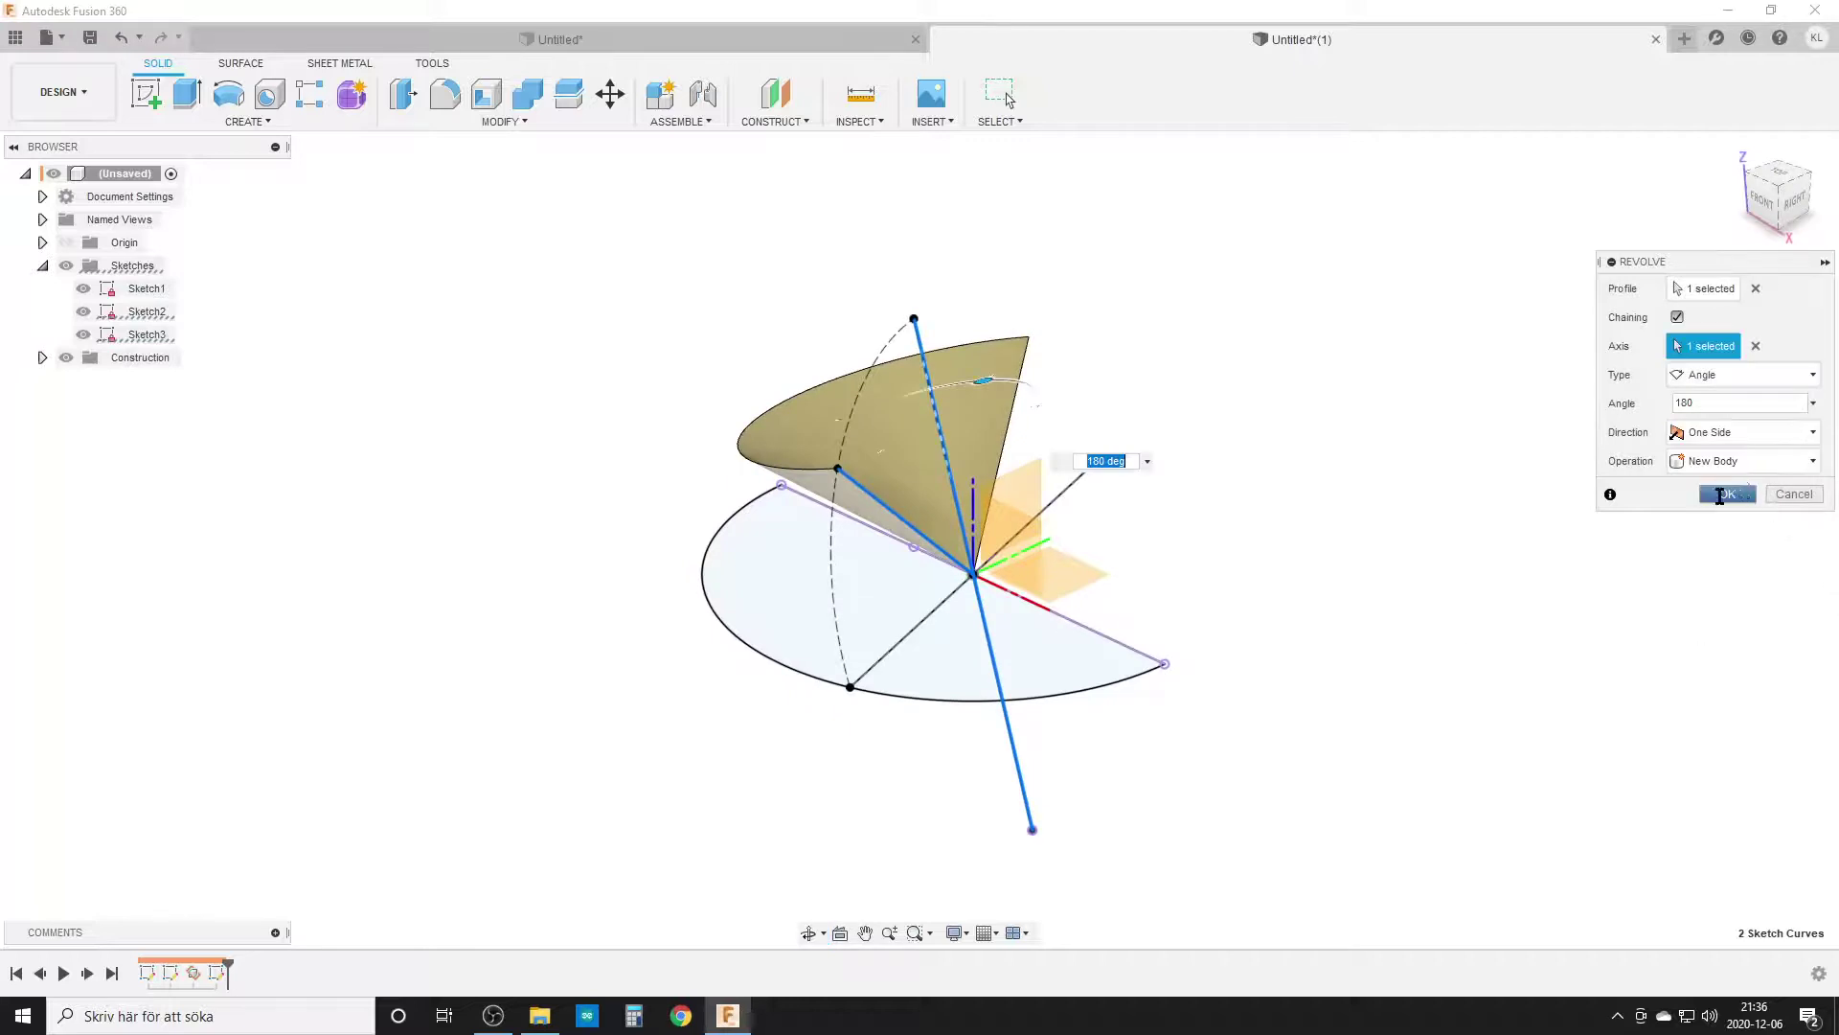
Commit the first revolve, then revolve a second profile -180° around the slanted line
{"action": "left_click", "coordinate": [1724, 494]}
{"action": "type", "text": "s"}
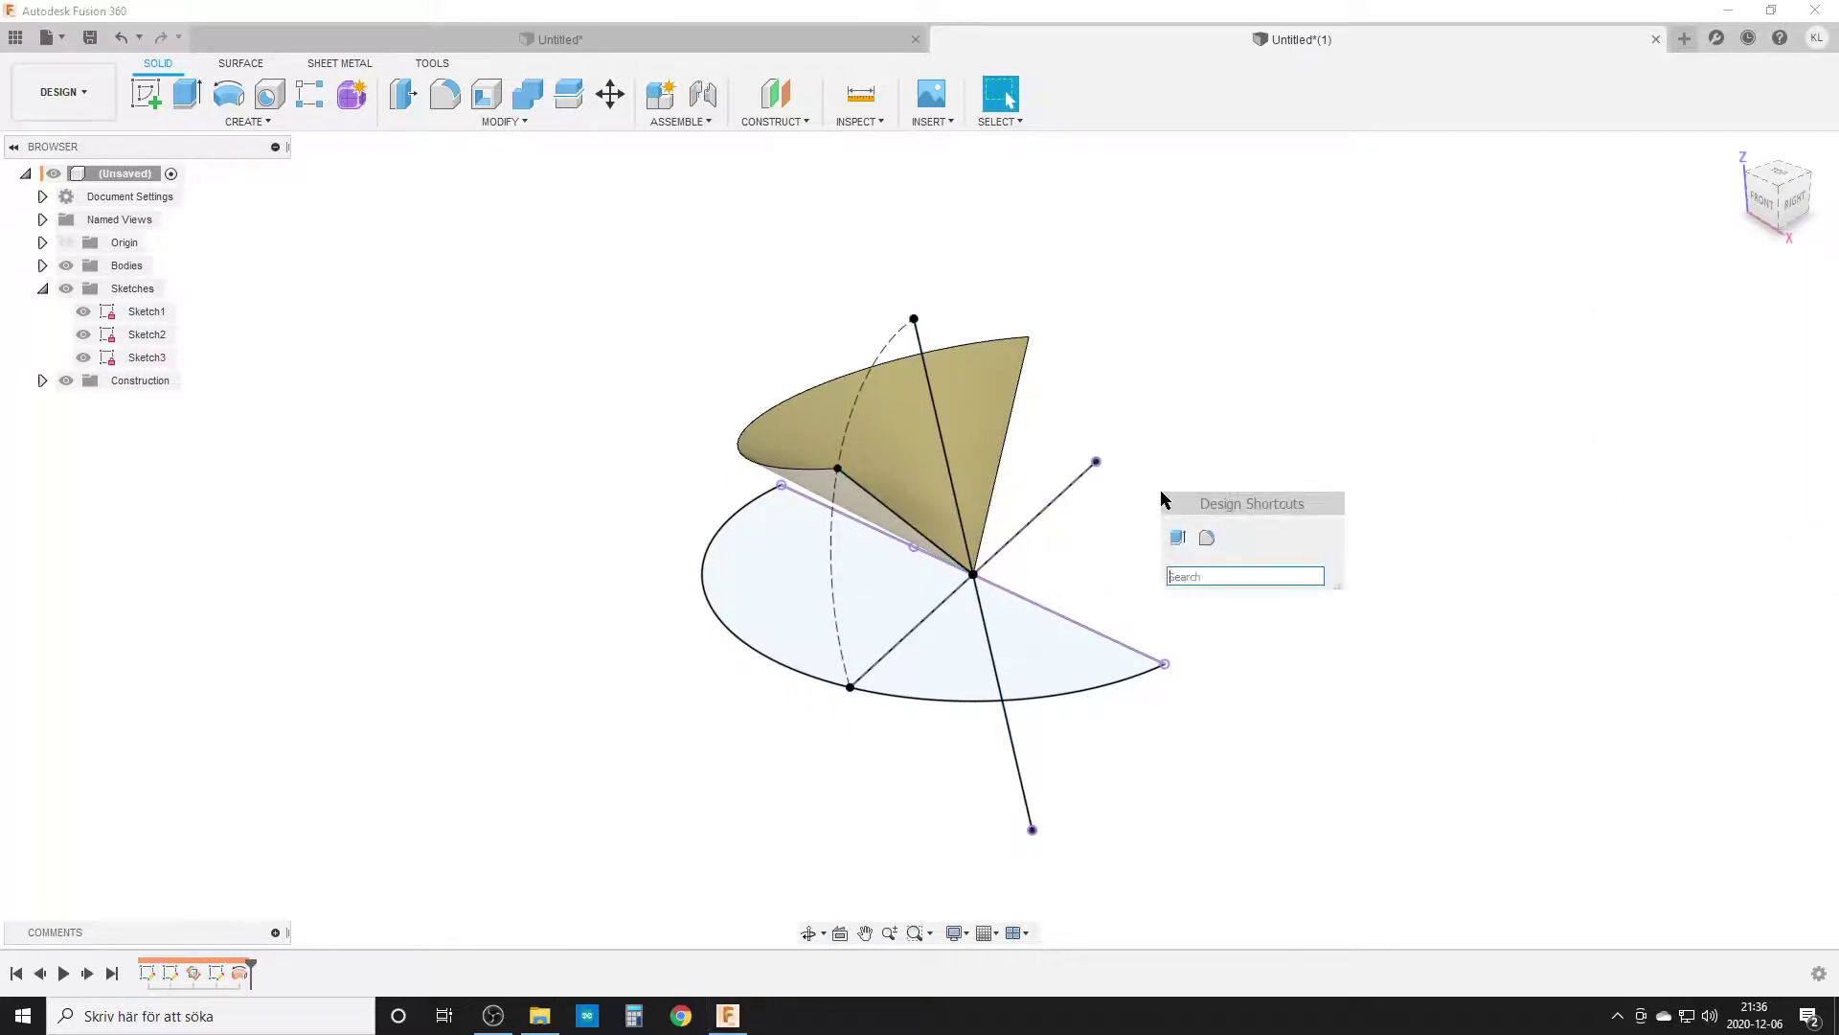
{"action": "type", "text": "rev"}
{"action": "left_click", "coordinate": [1212, 672]}
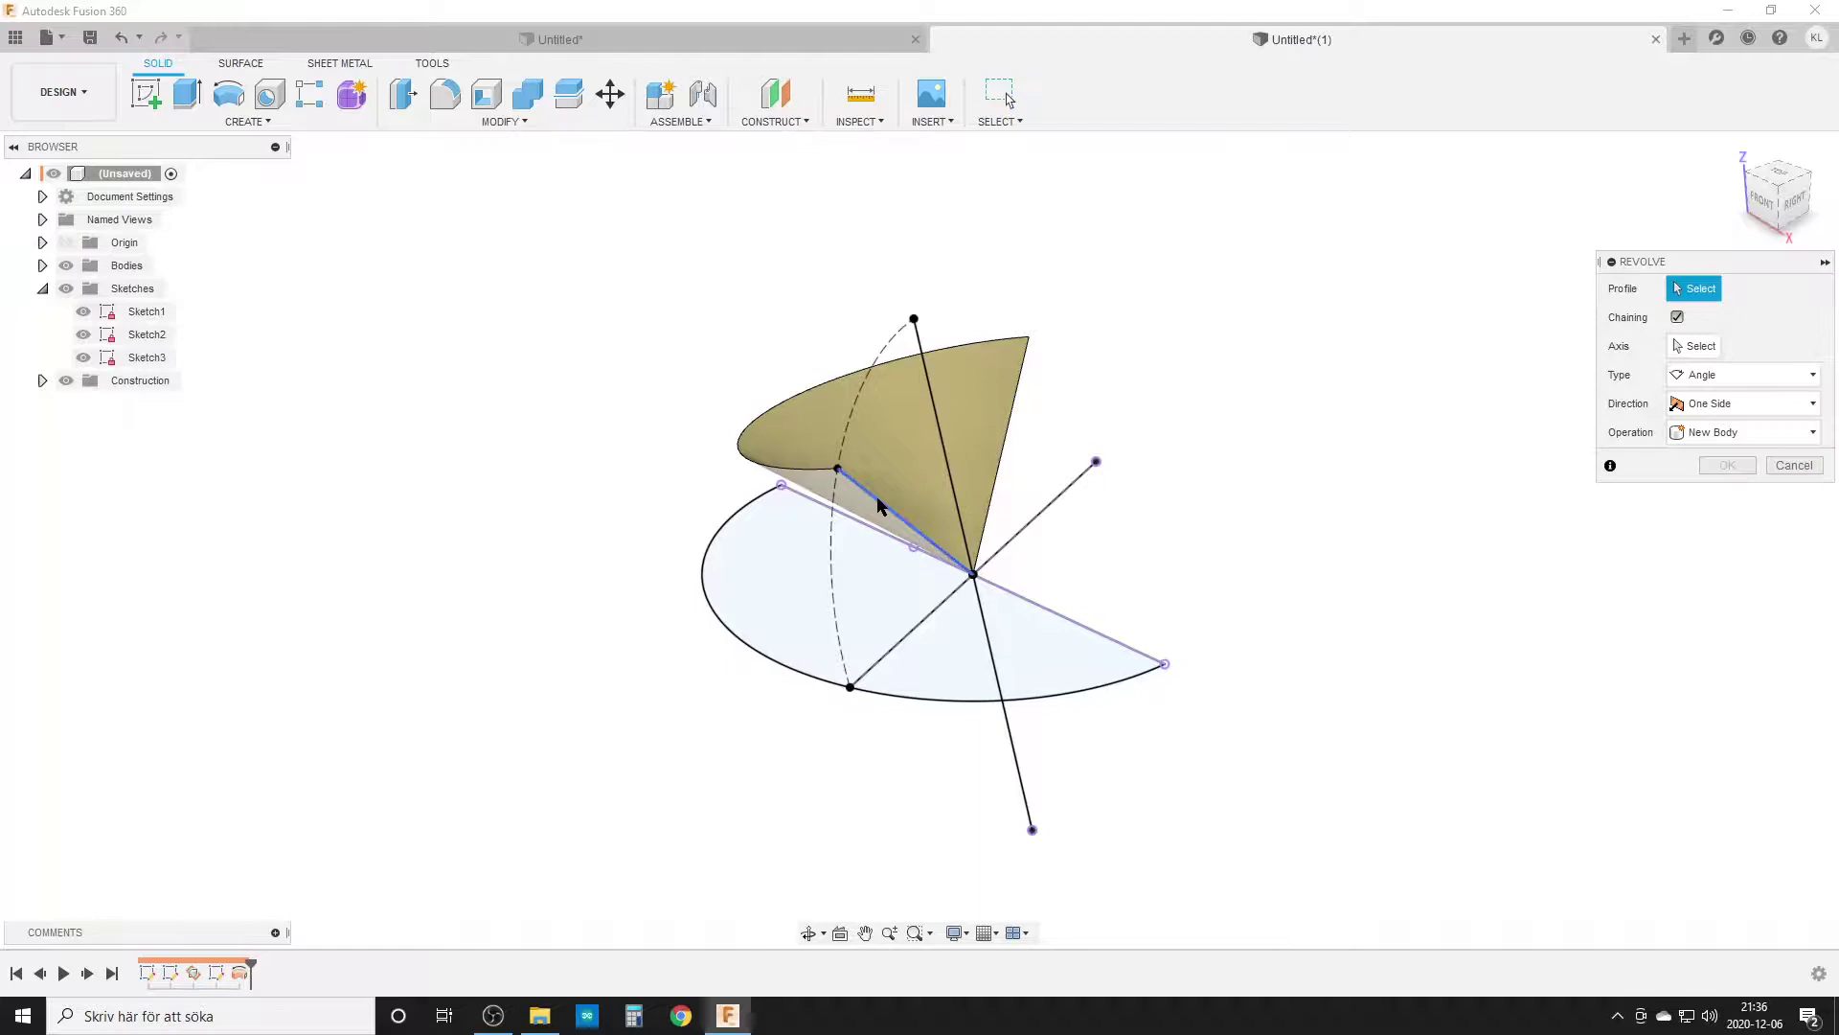
{"action": "left_click", "coordinate": [1698, 347]}
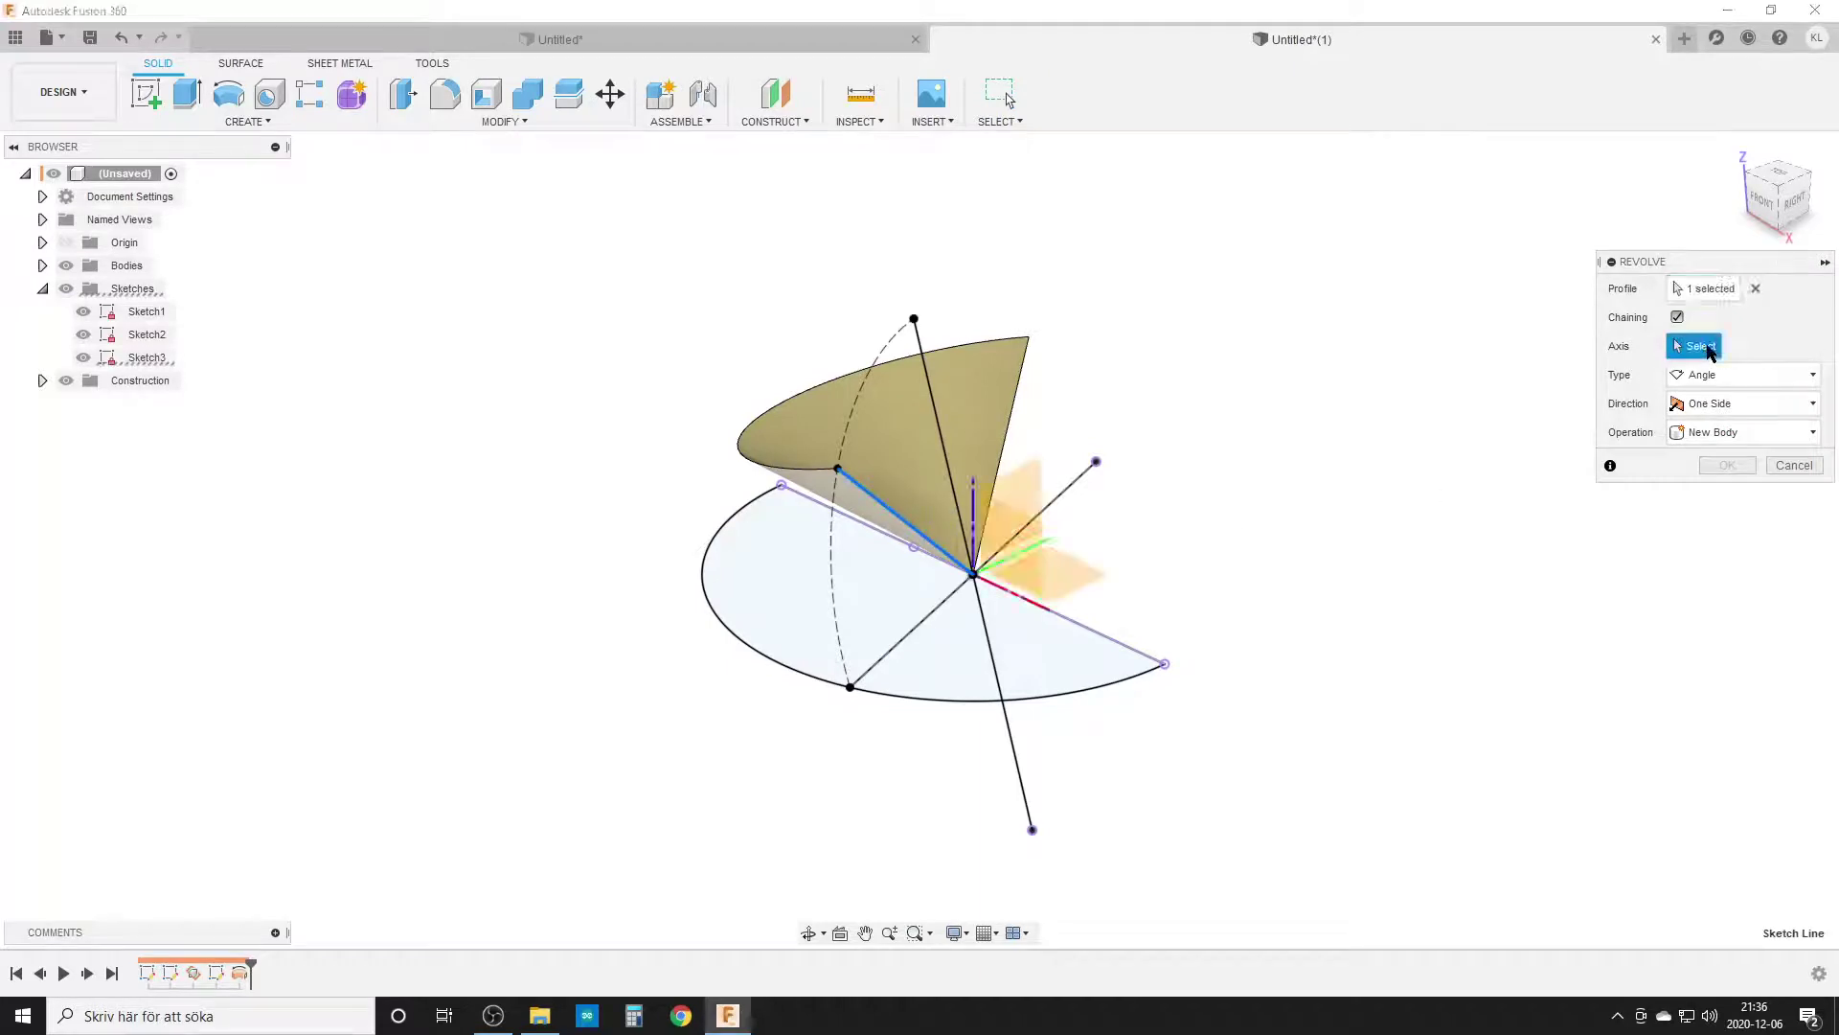
{"action": "left_click", "coordinate": [1076, 485]}
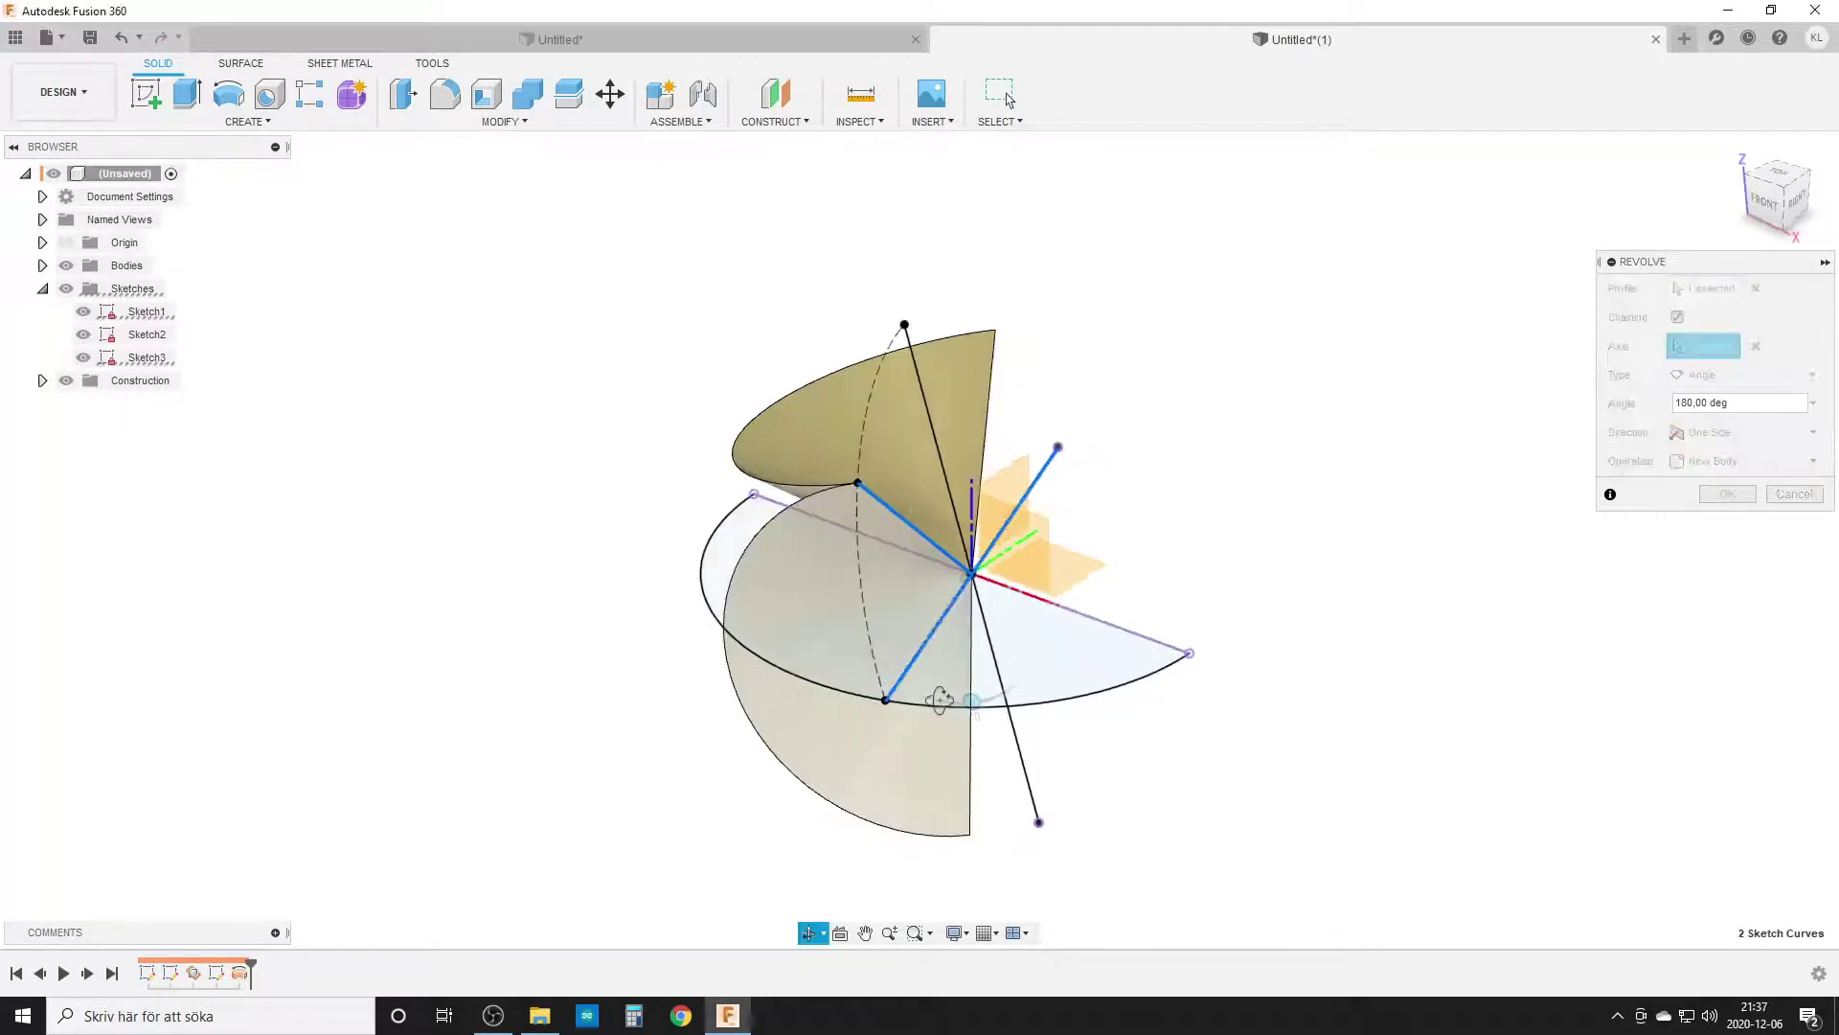
{"action": "mouse_move", "coordinate": [936, 698]}
{"action": "middle_mouse_down", "text": "shift"}
{"action": "mouse_move", "coordinate": [994, 710]}
{"action": "mouse_move", "coordinate": [954, 514]}
{"action": "middle_mouse_up", "text": "shift"}
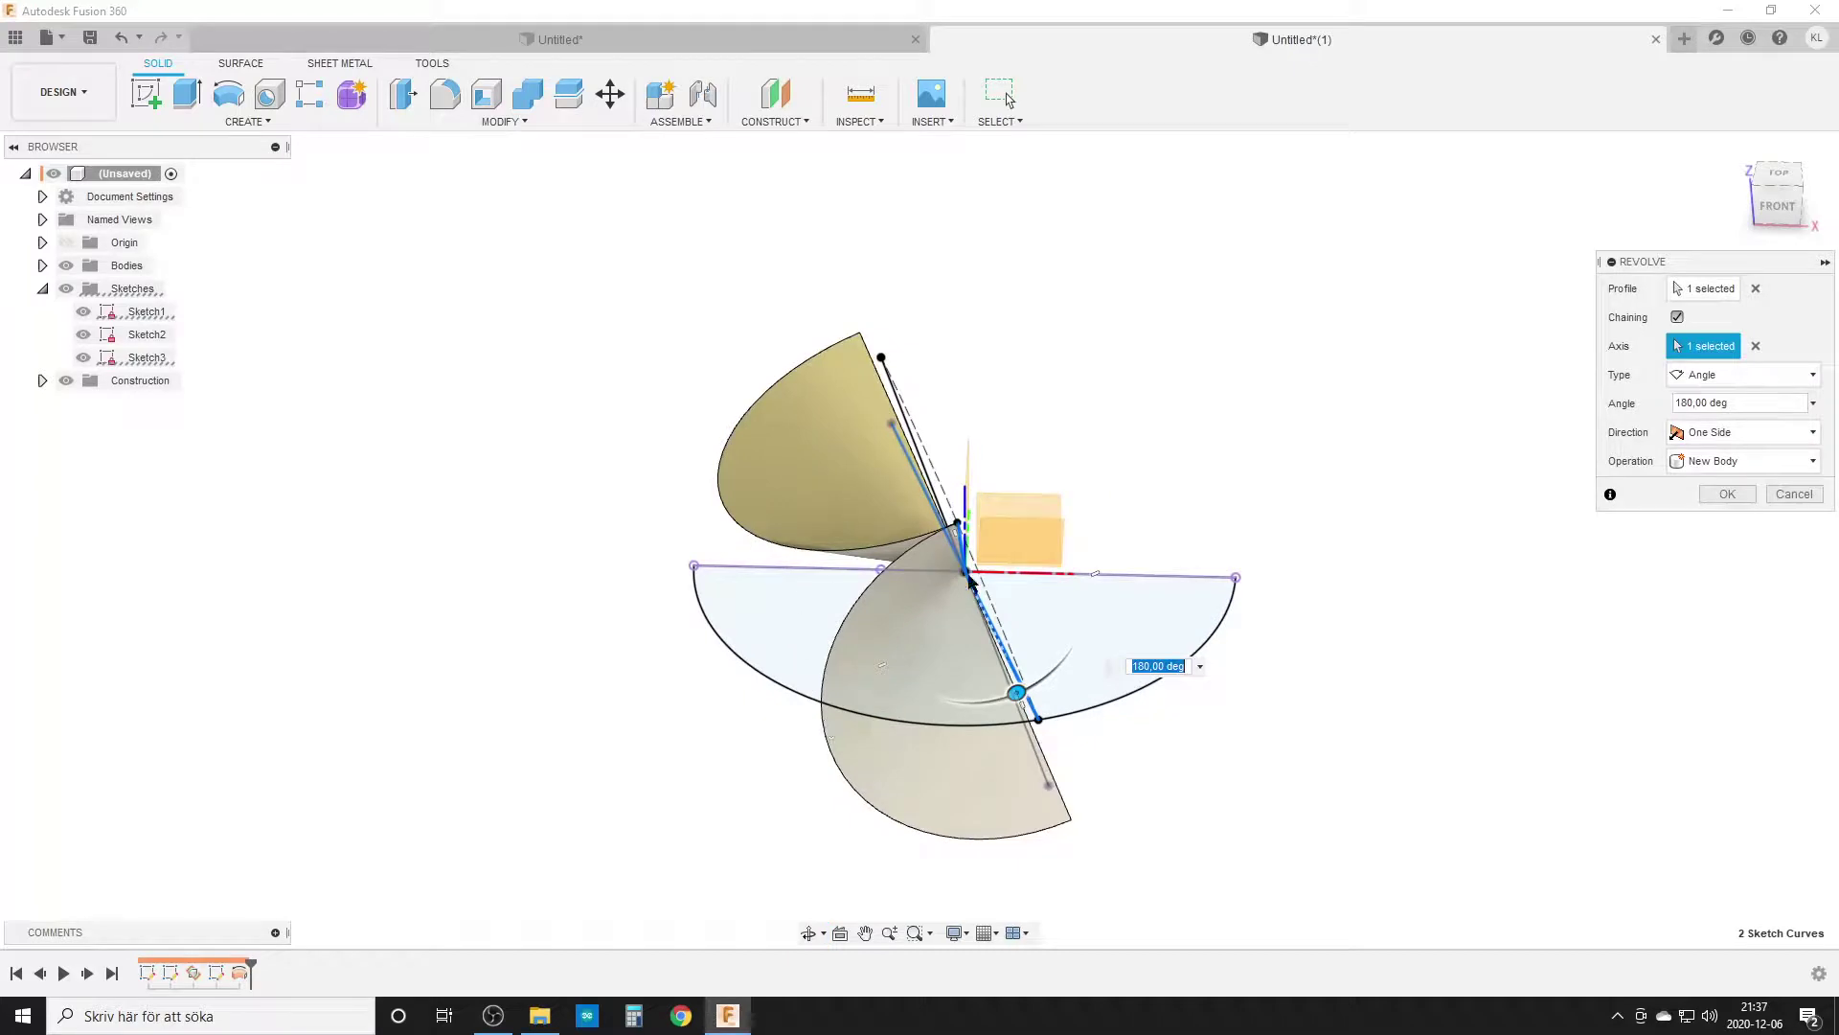
{"action": "left_click", "coordinate": [1757, 403]}
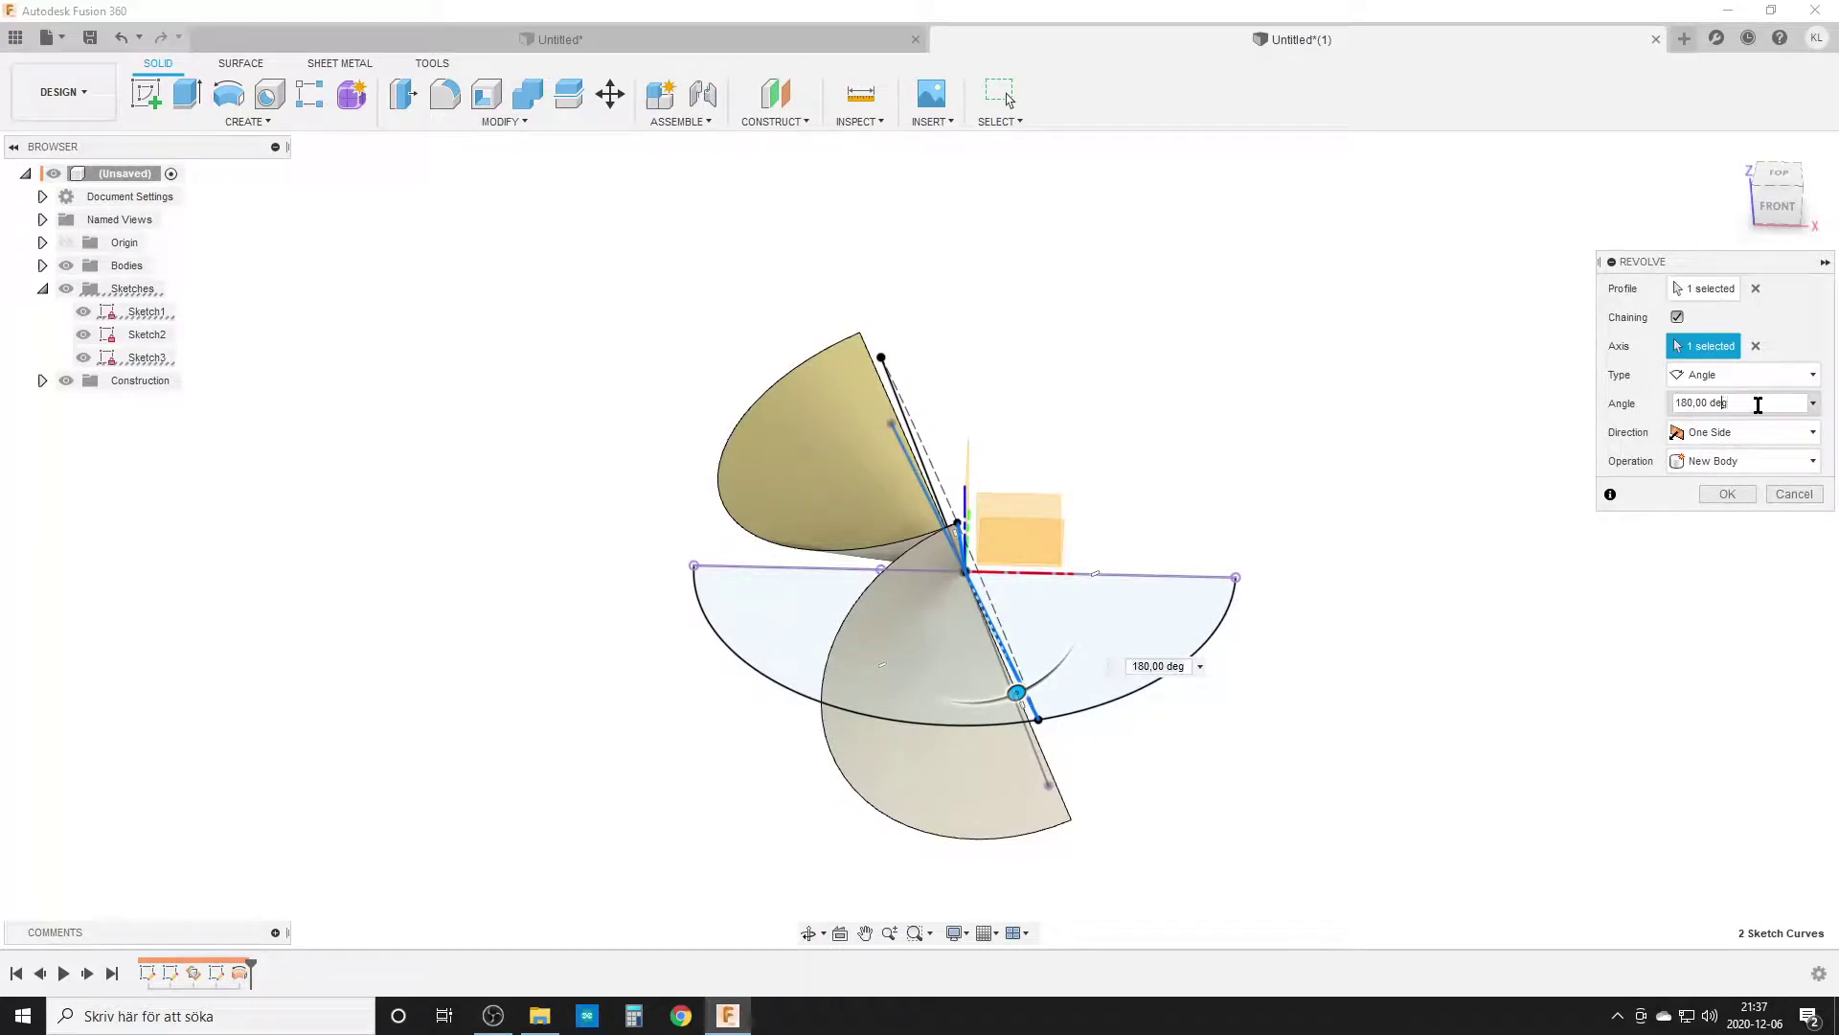
{"action": "type", "text": "-180"}
{"action": "left_click", "coordinate": [1727, 494]}
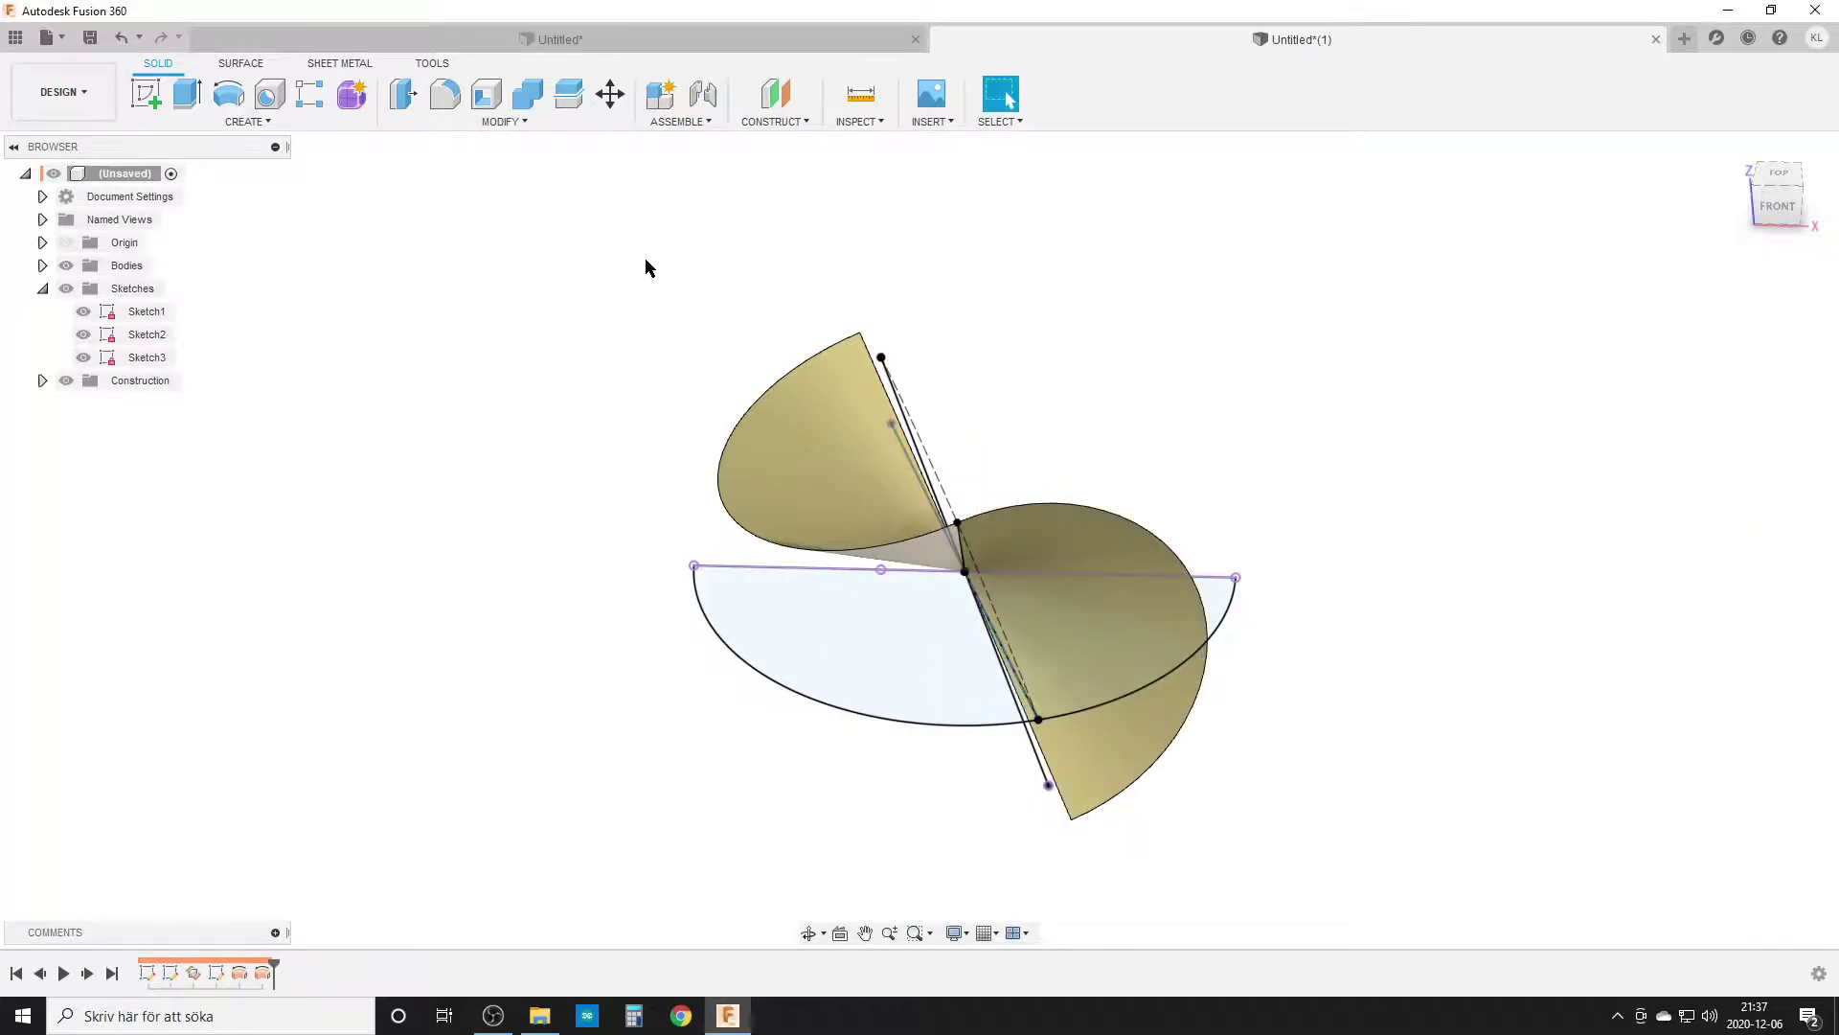
Stitch the left and right cone-shaped revolve surfaces into a single body, Body3
{"action": "left_click", "coordinate": [238, 63]}
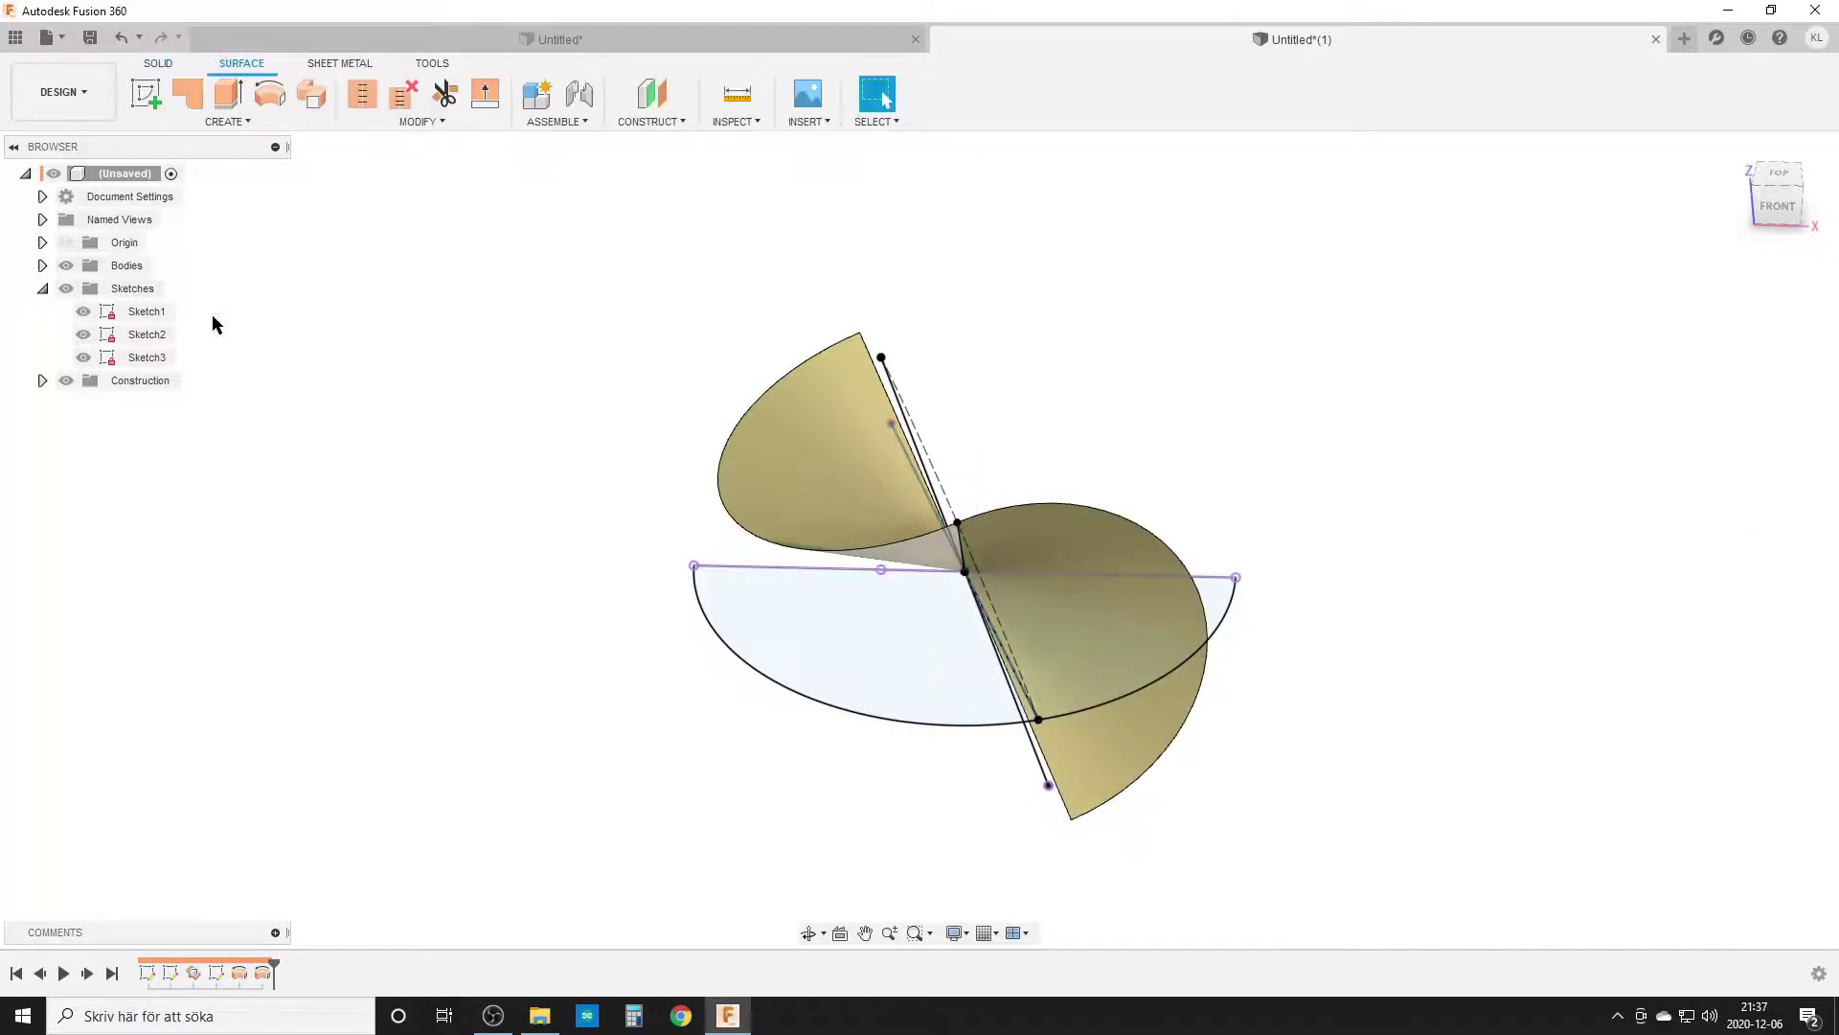
{"action": "left_click", "coordinate": [361, 93]}
{"action": "left_click", "coordinate": [1102, 623]}
{"action": "left_click", "coordinate": [833, 460]}
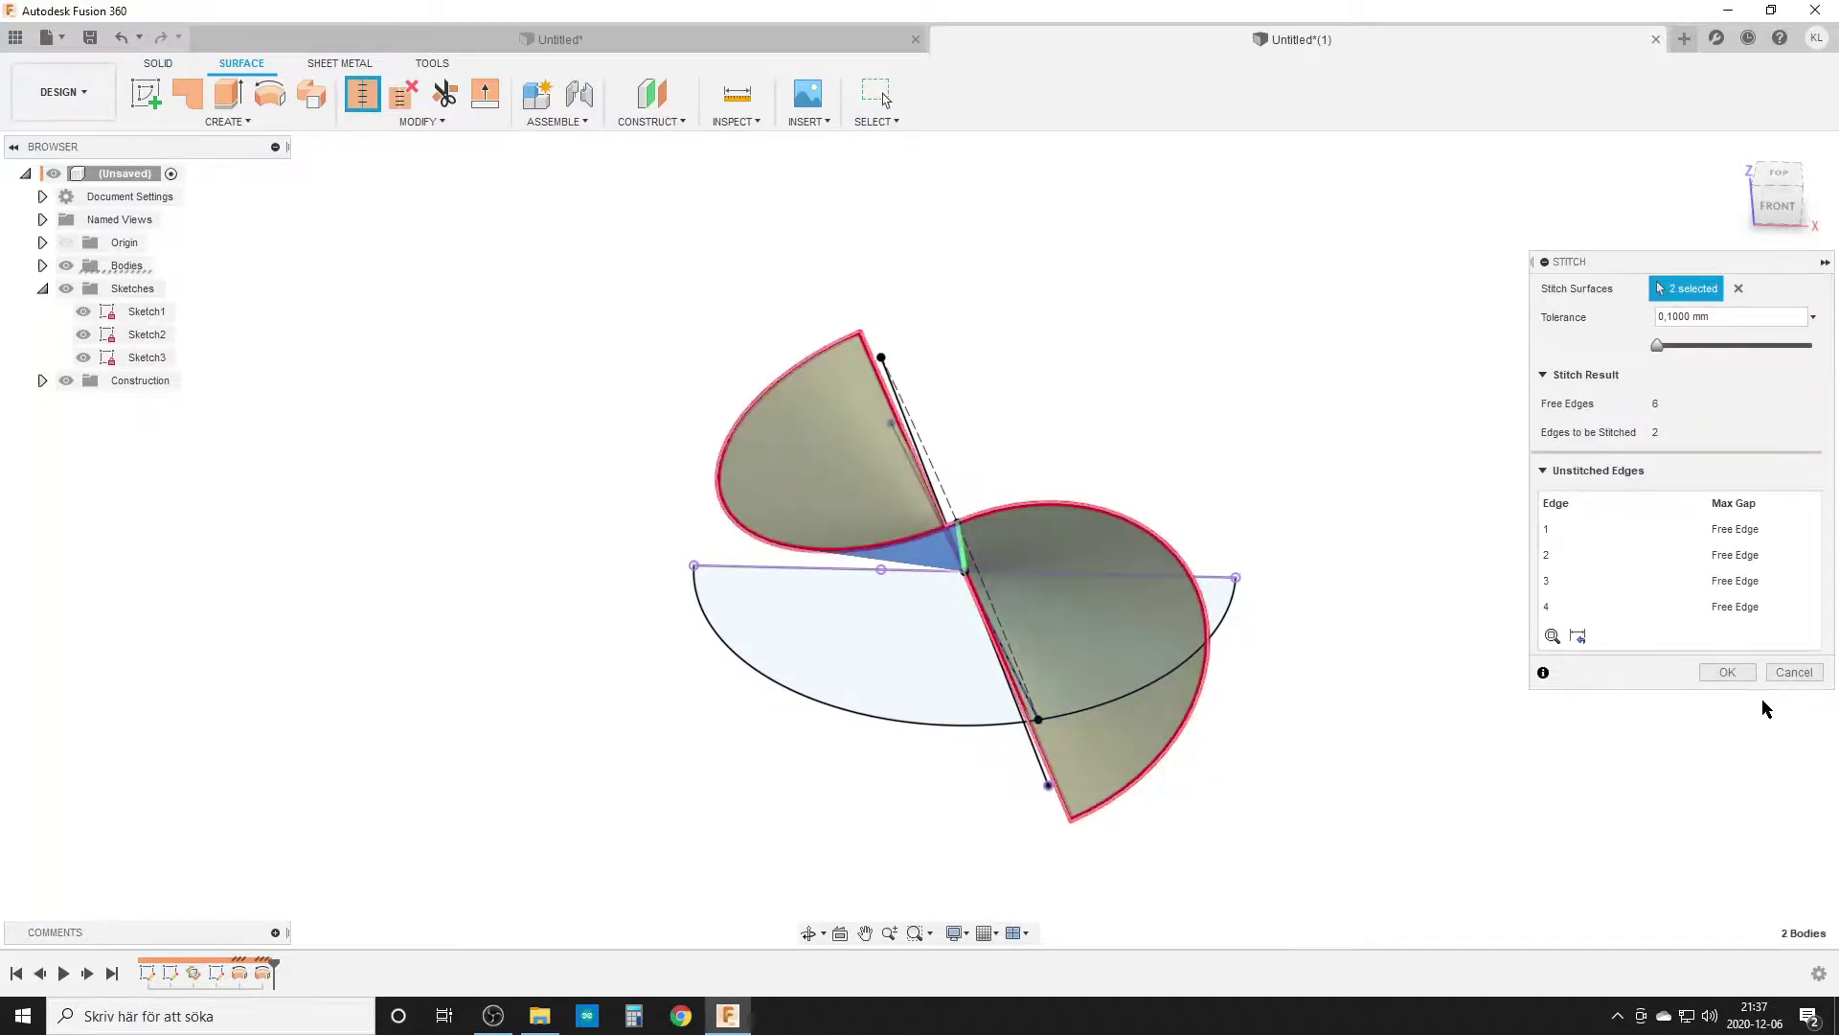
{"action": "left_click", "coordinate": [1727, 672]}
{"action": "left_click", "coordinate": [42, 265]}
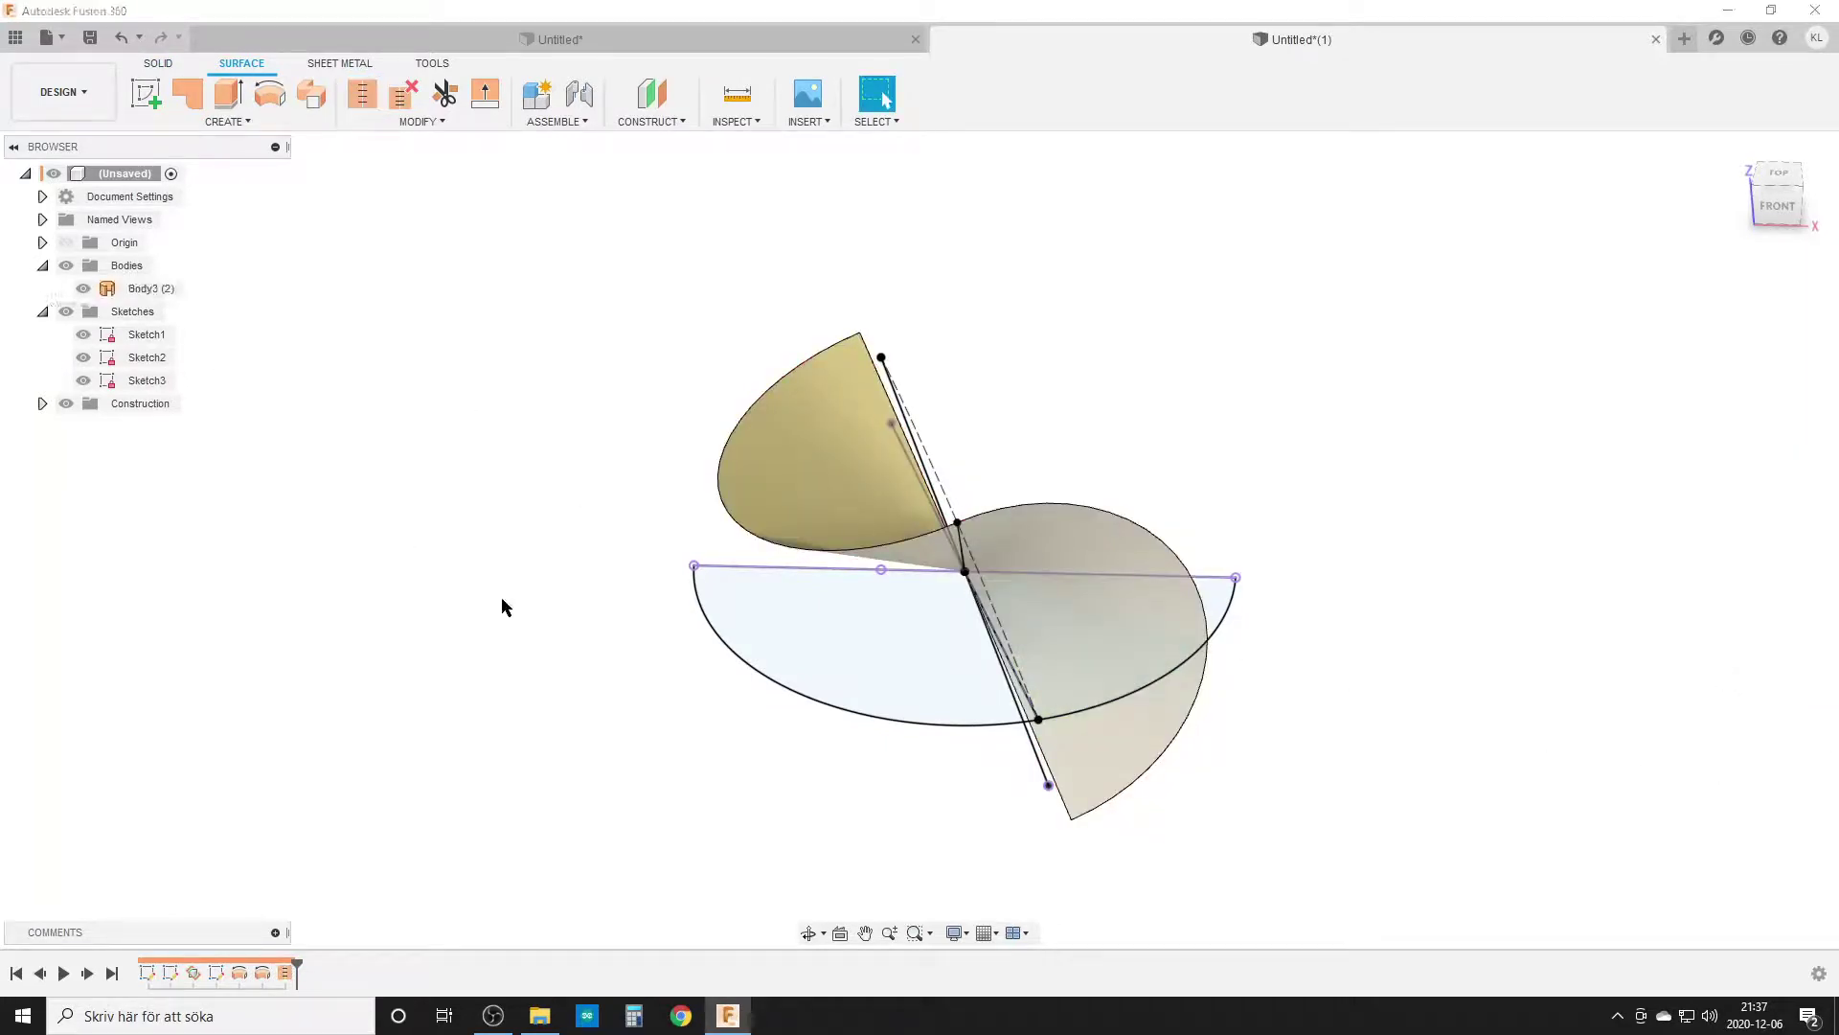
{"action": "middle_click_drag", "start_coordinate": [503, 606], "coordinate": [361, 571], "text": "shift"}
{"action": "mouse_move", "coordinate": [821, 534]}
{"action": "middle_mouse_down", "text": "shift"}
{"action": "mouse_move", "coordinate": [745, 584]}
{"action": "mouse_move", "coordinate": [874, 538]}
{"action": "mouse_move", "coordinate": [833, 537]}
{"action": "middle_mouse_up", "text": "shift"}
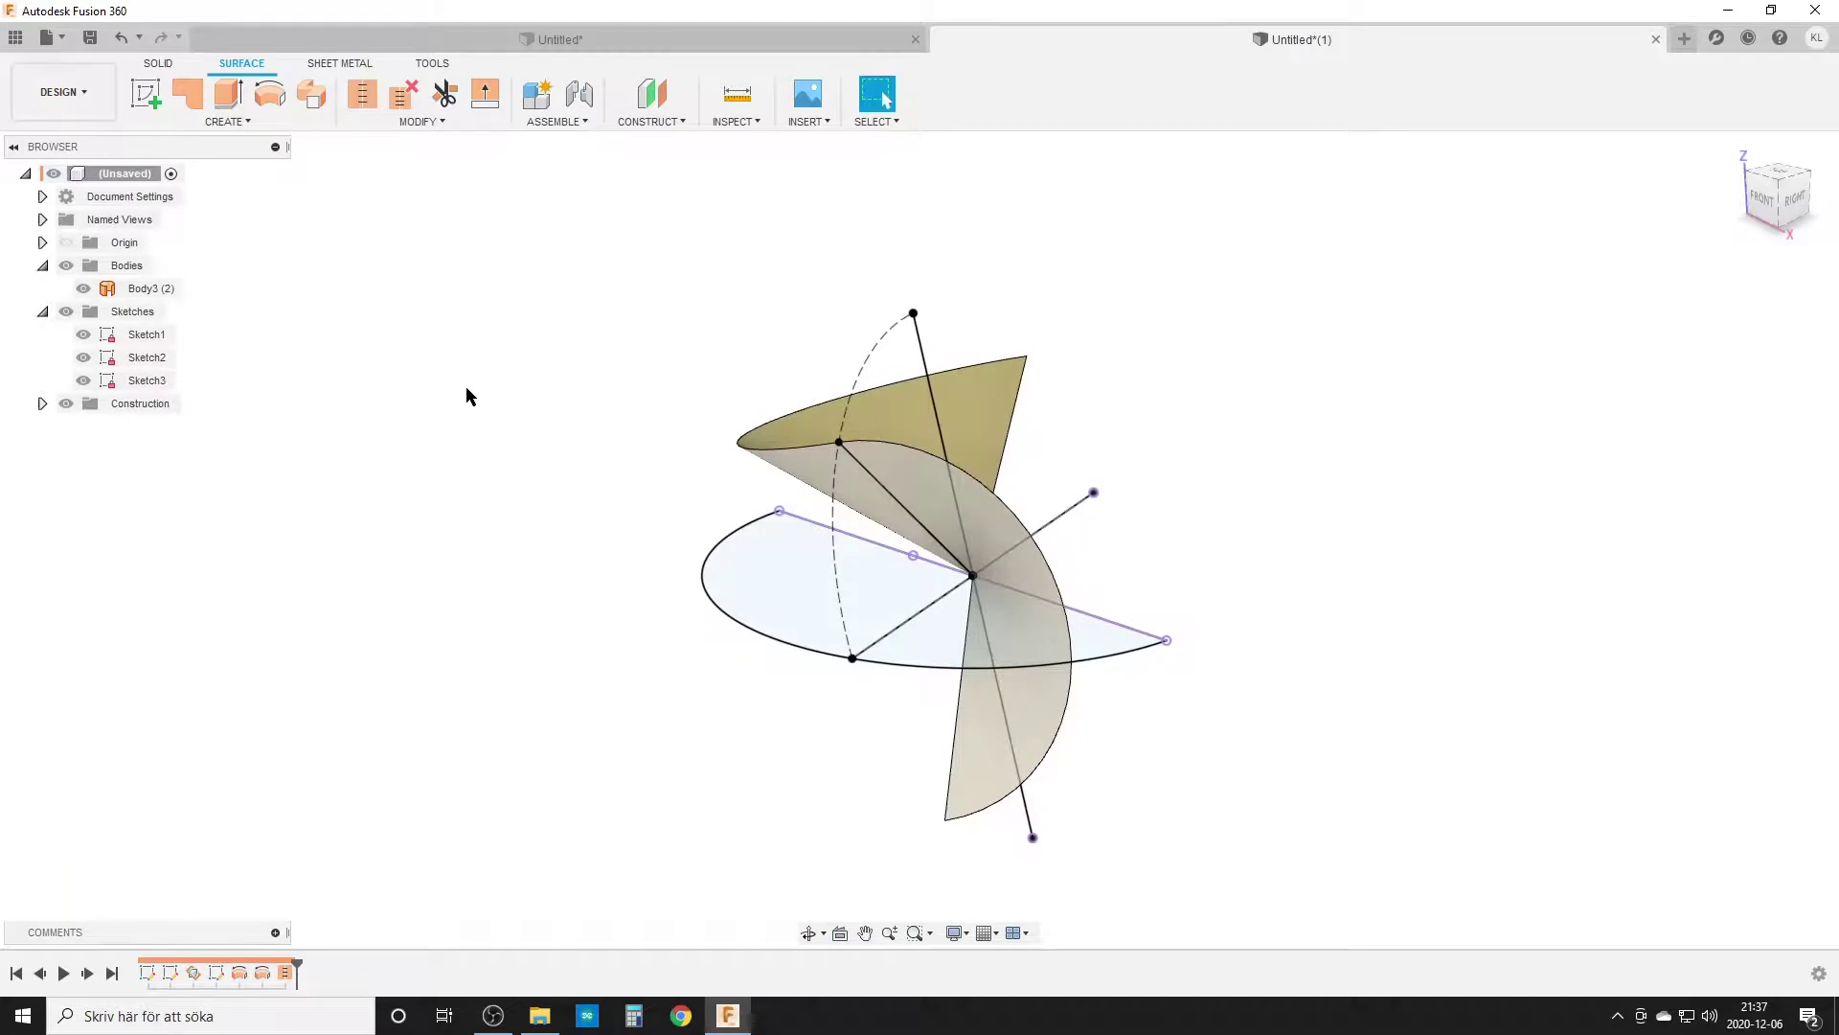
Revolve both base-disc profiles 90° around the axis edge, creating Body4
{"action": "type", "text": "srev"}
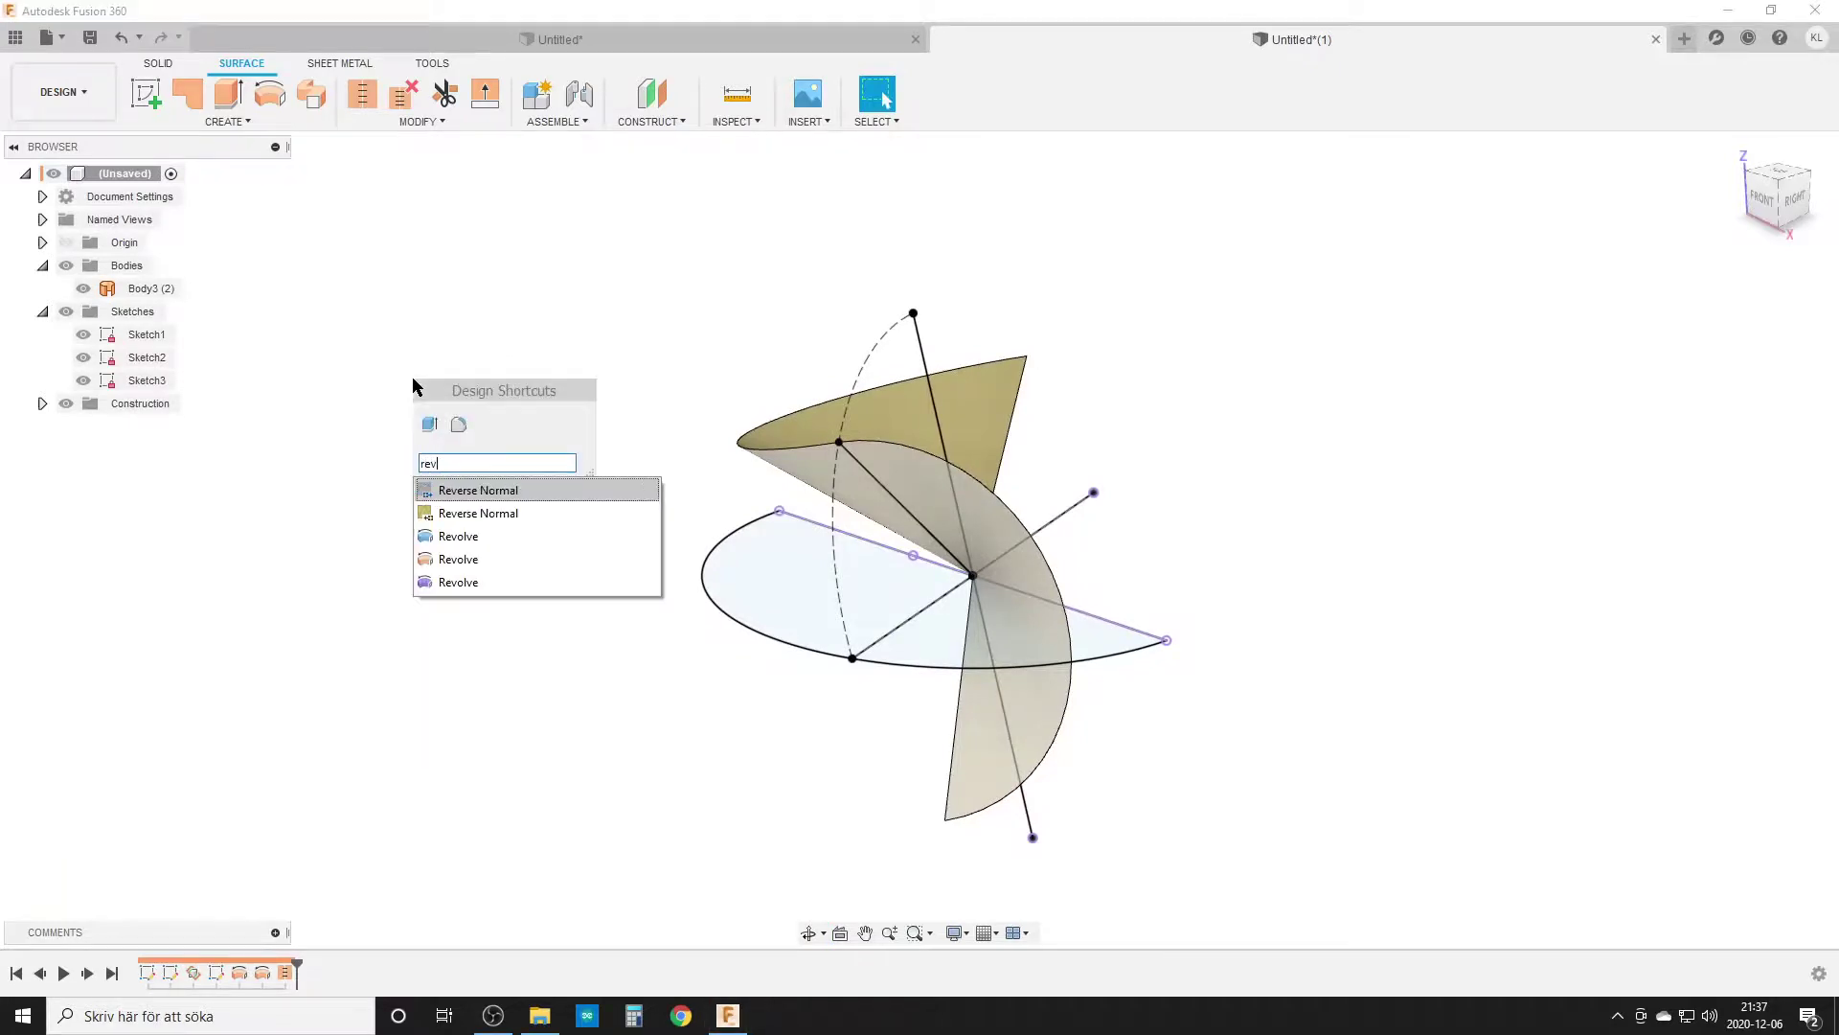
{"action": "left_click", "coordinate": [459, 547]}
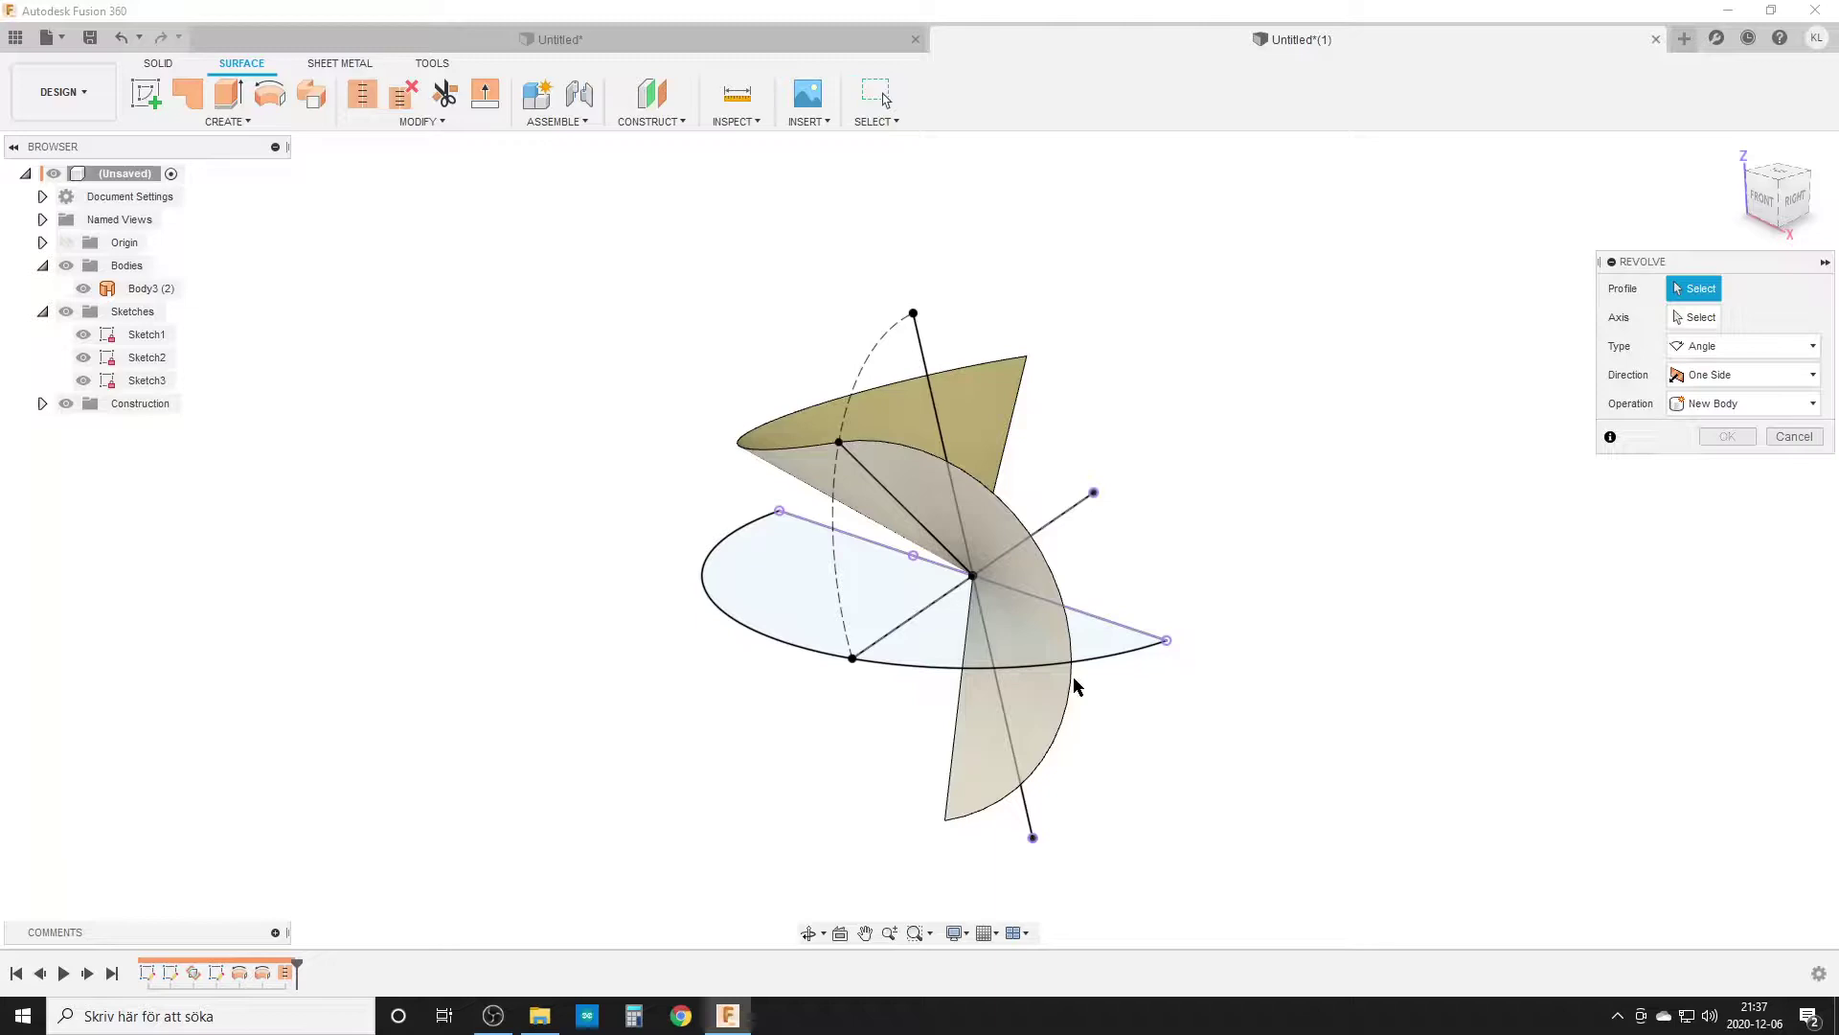
{"action": "left_click", "coordinate": [968, 641]}
{"action": "left_click", "coordinate": [792, 541]}
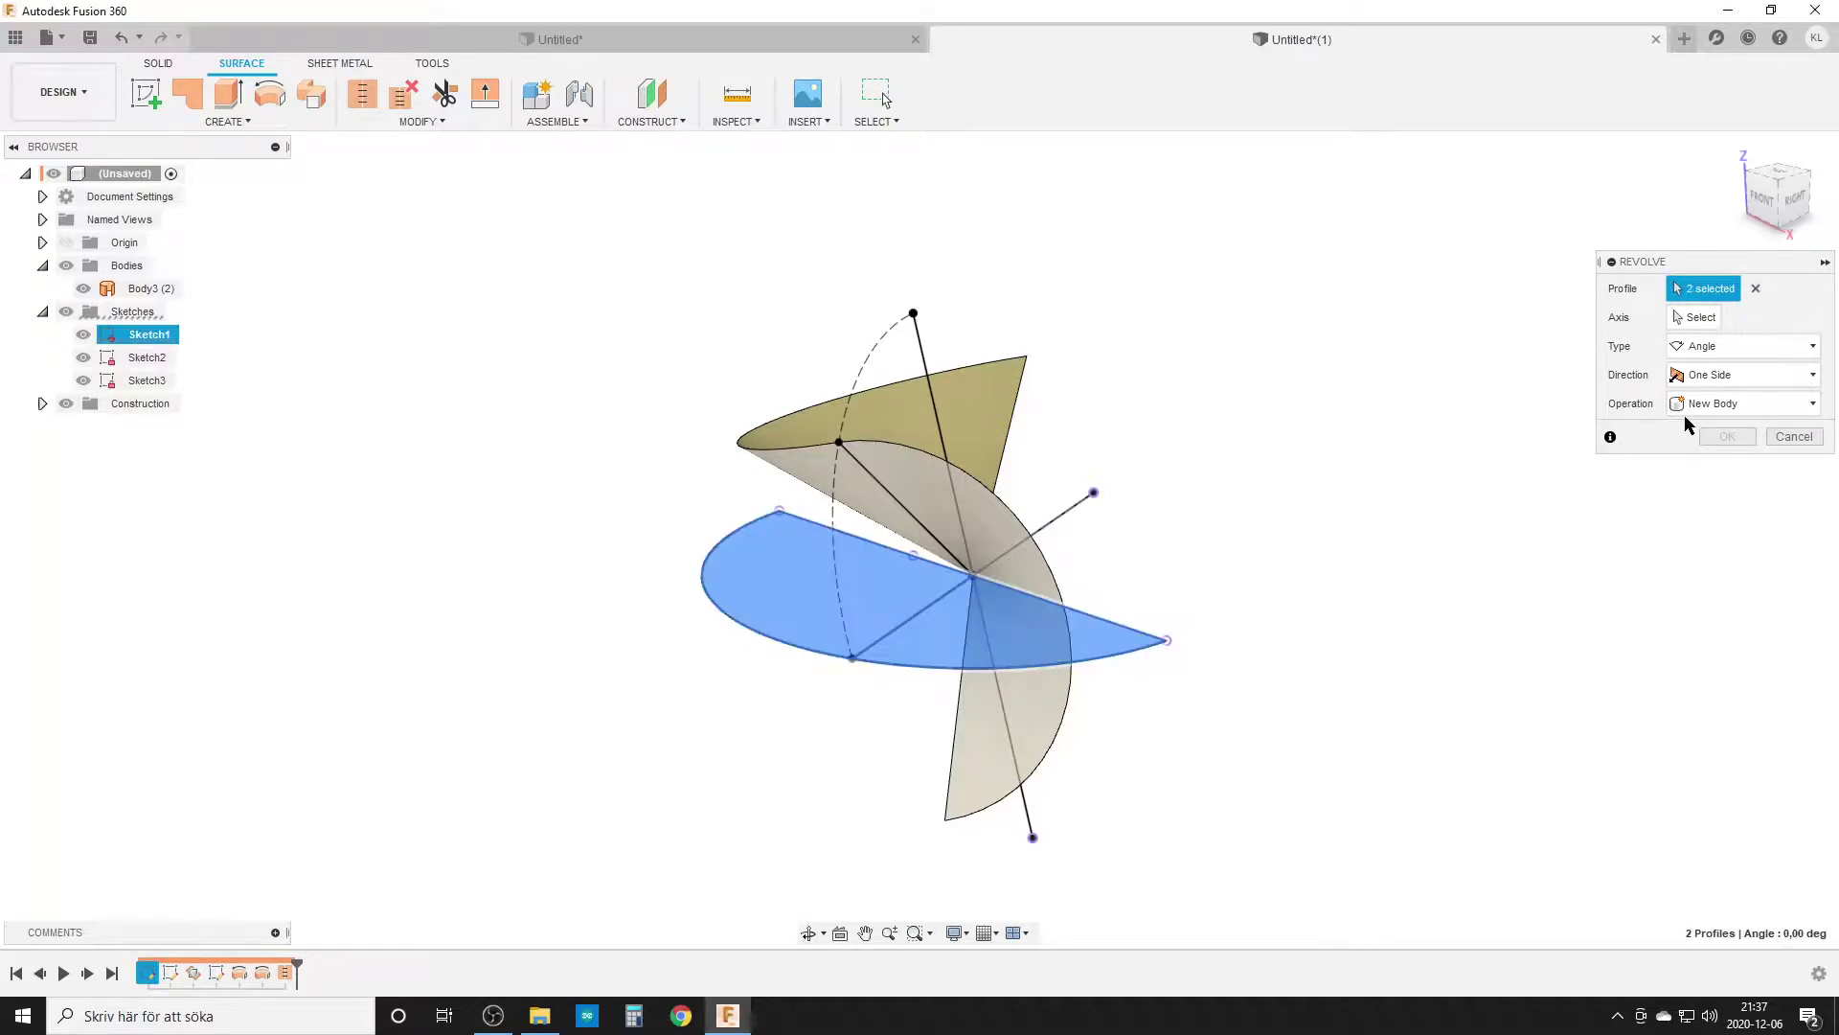
{"action": "left_click", "coordinate": [1696, 318]}
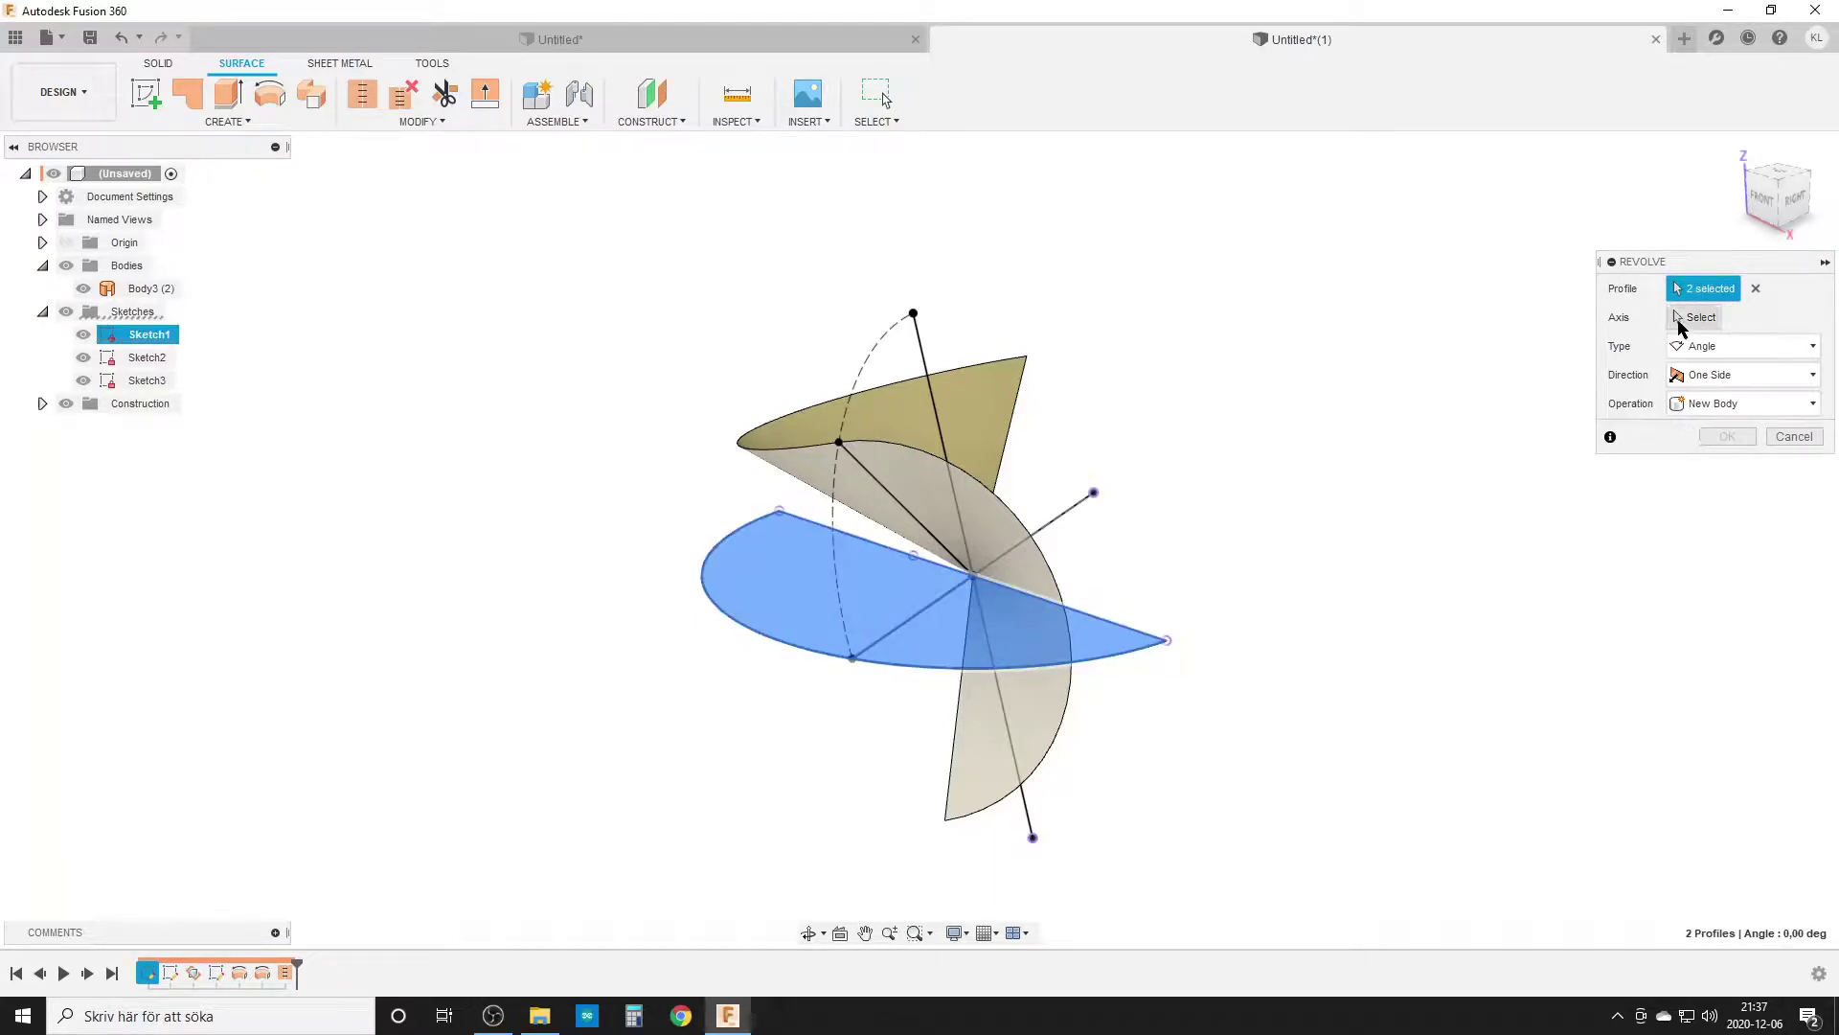
{"action": "left_click", "coordinate": [1128, 632]}
{"action": "middle_click_drag", "start_coordinate": [1365, 608], "coordinate": [1224, 624], "text": "shift"}
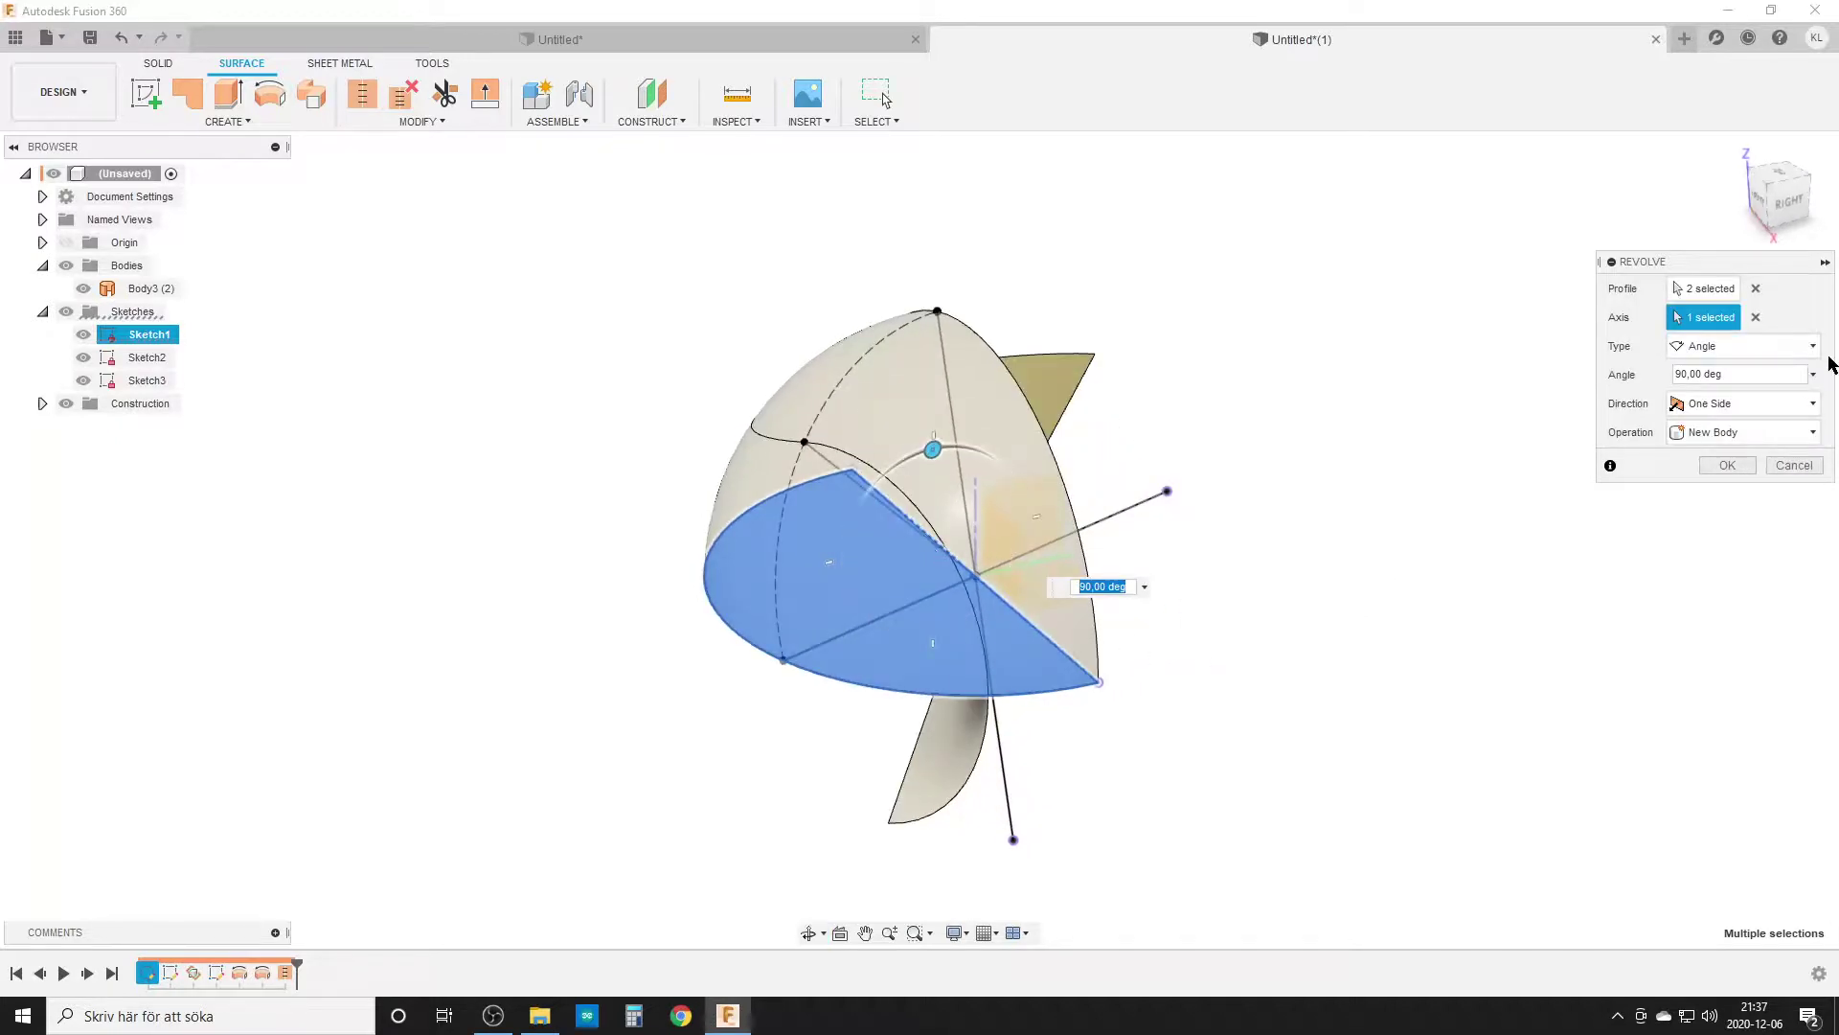
{"action": "left_click_drag", "start_coordinate": [932, 448], "coordinate": [855, 511]}
{"action": "left_click_drag", "start_coordinate": [1746, 375], "coordinate": [1564, 377]}
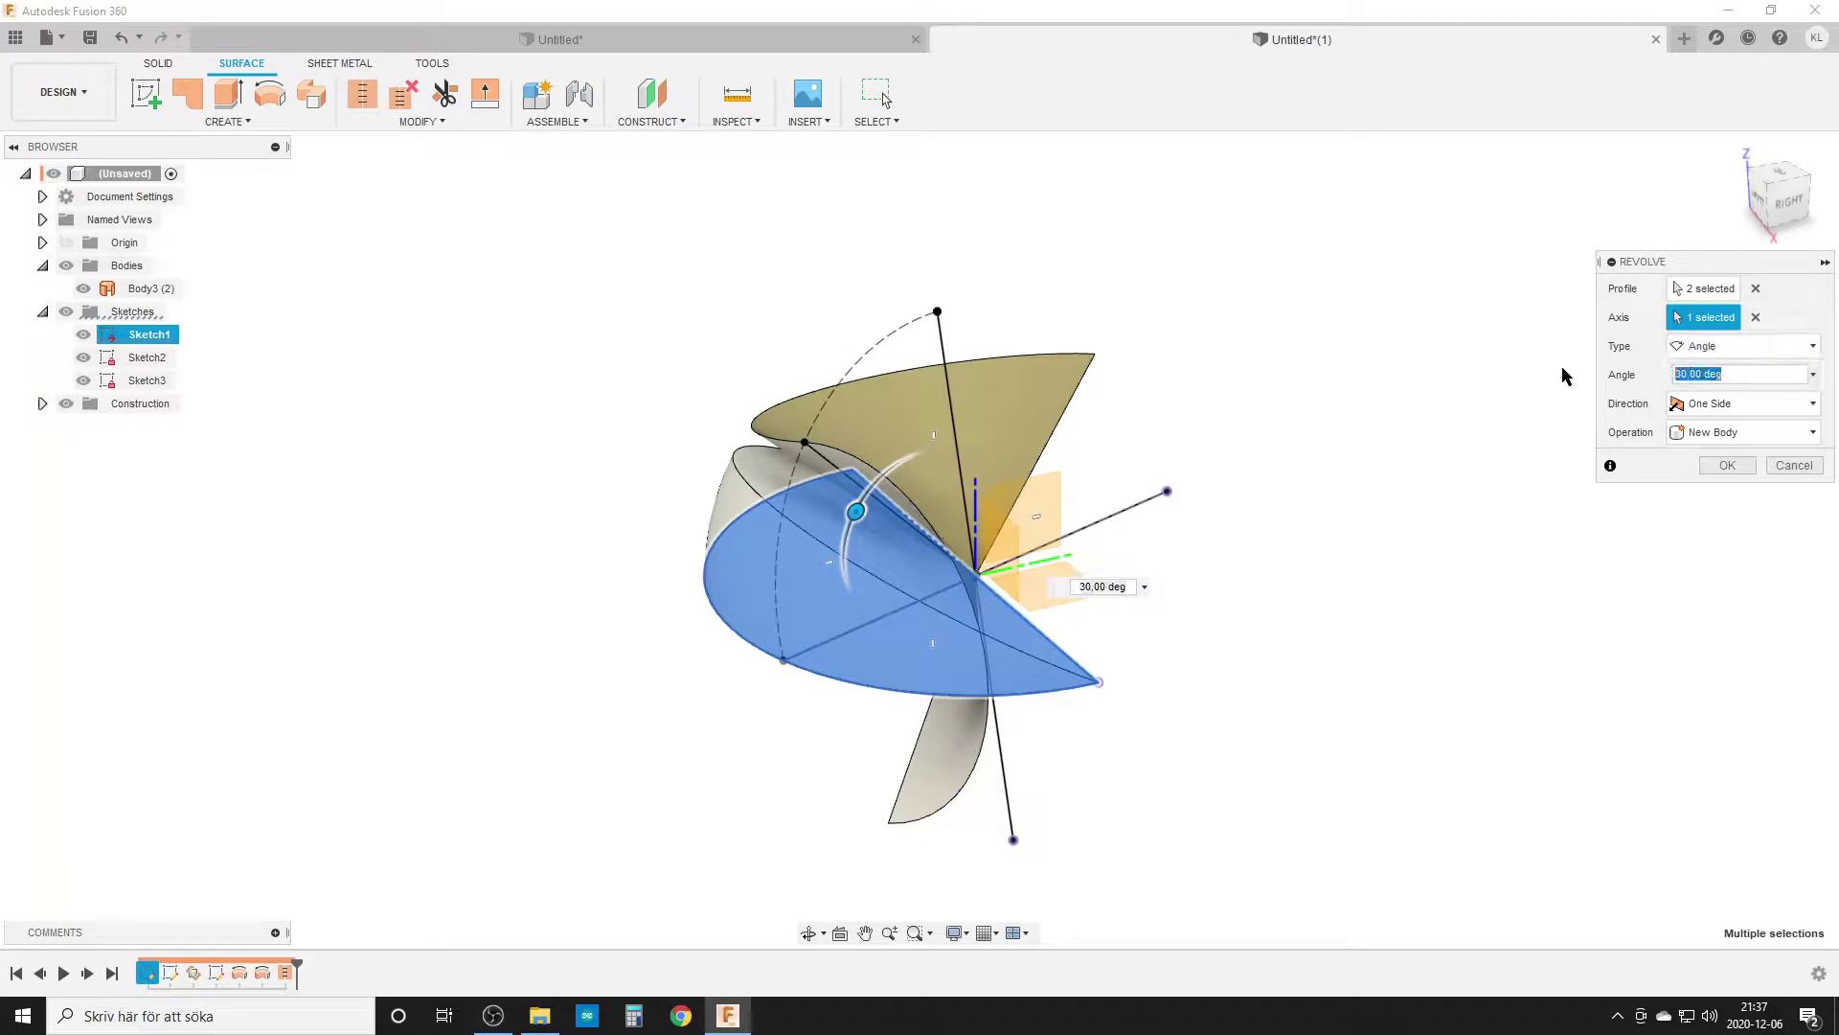
{"action": "type", "text": "90"}
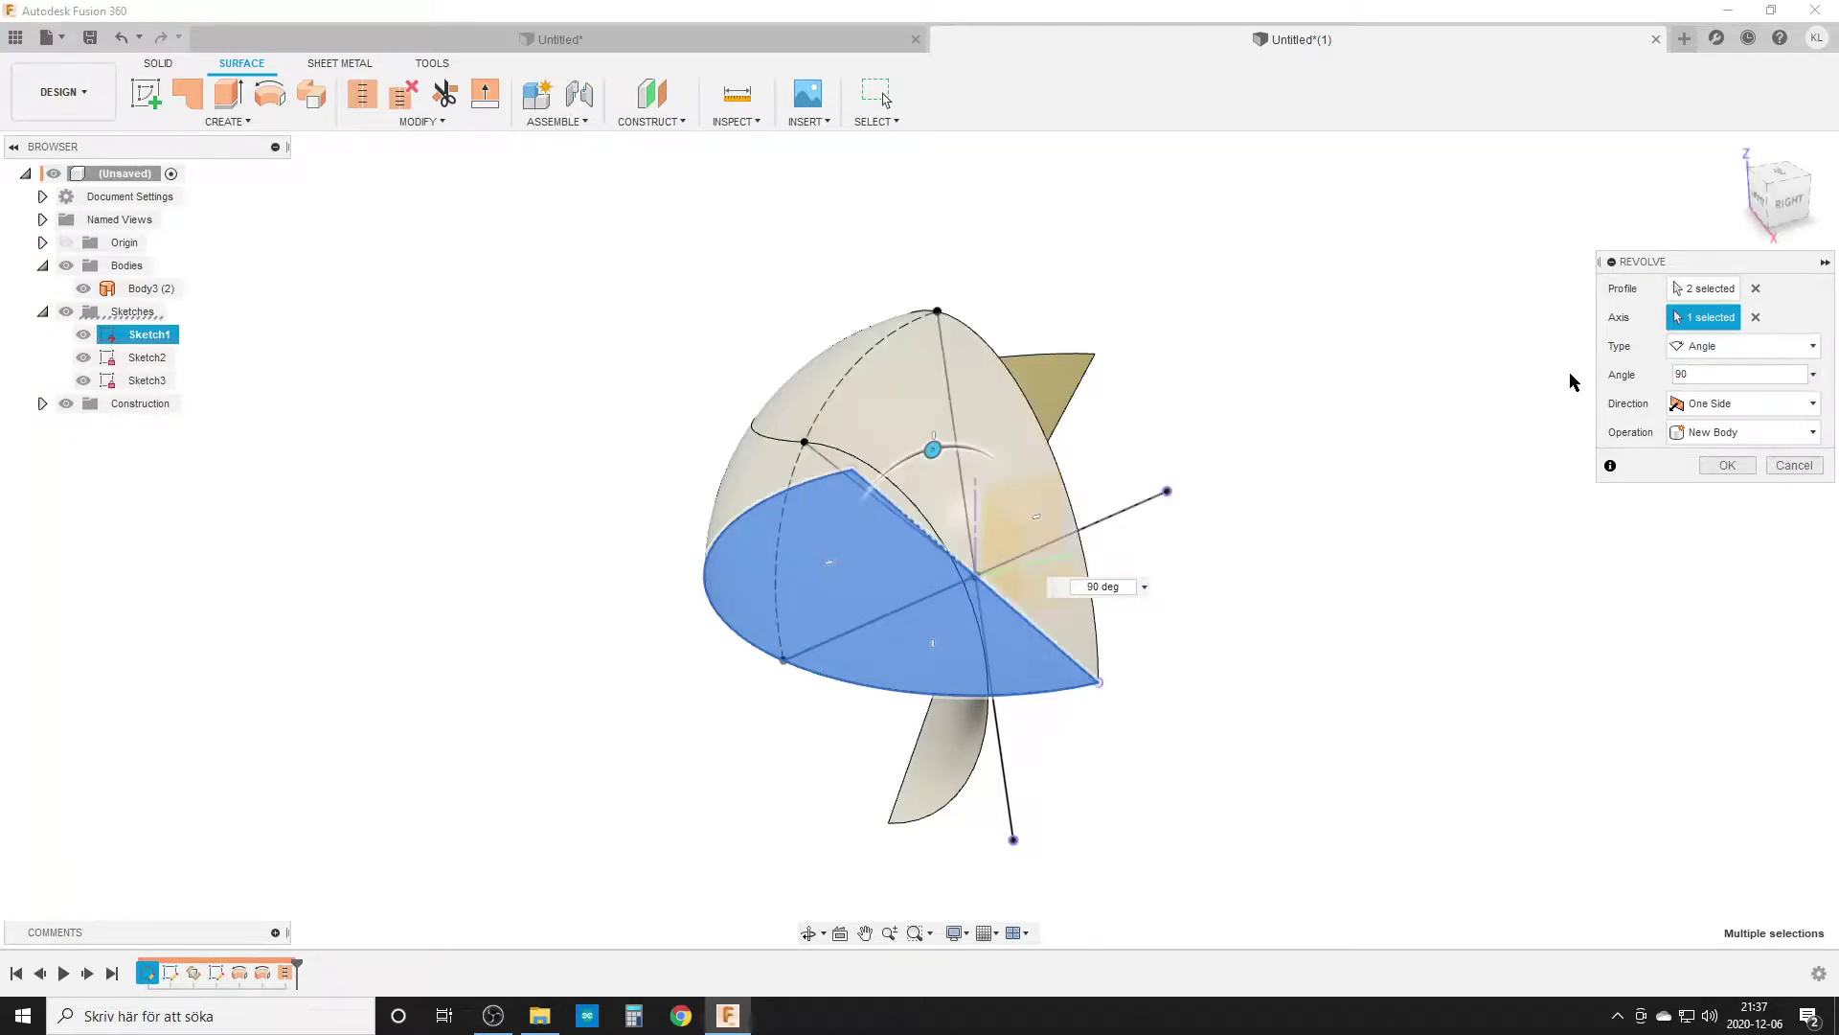
{"action": "left_click", "coordinate": [1727, 464]}
{"action": "middle_click_drag", "start_coordinate": [382, 481], "coordinate": [437, 471], "text": "shift"}
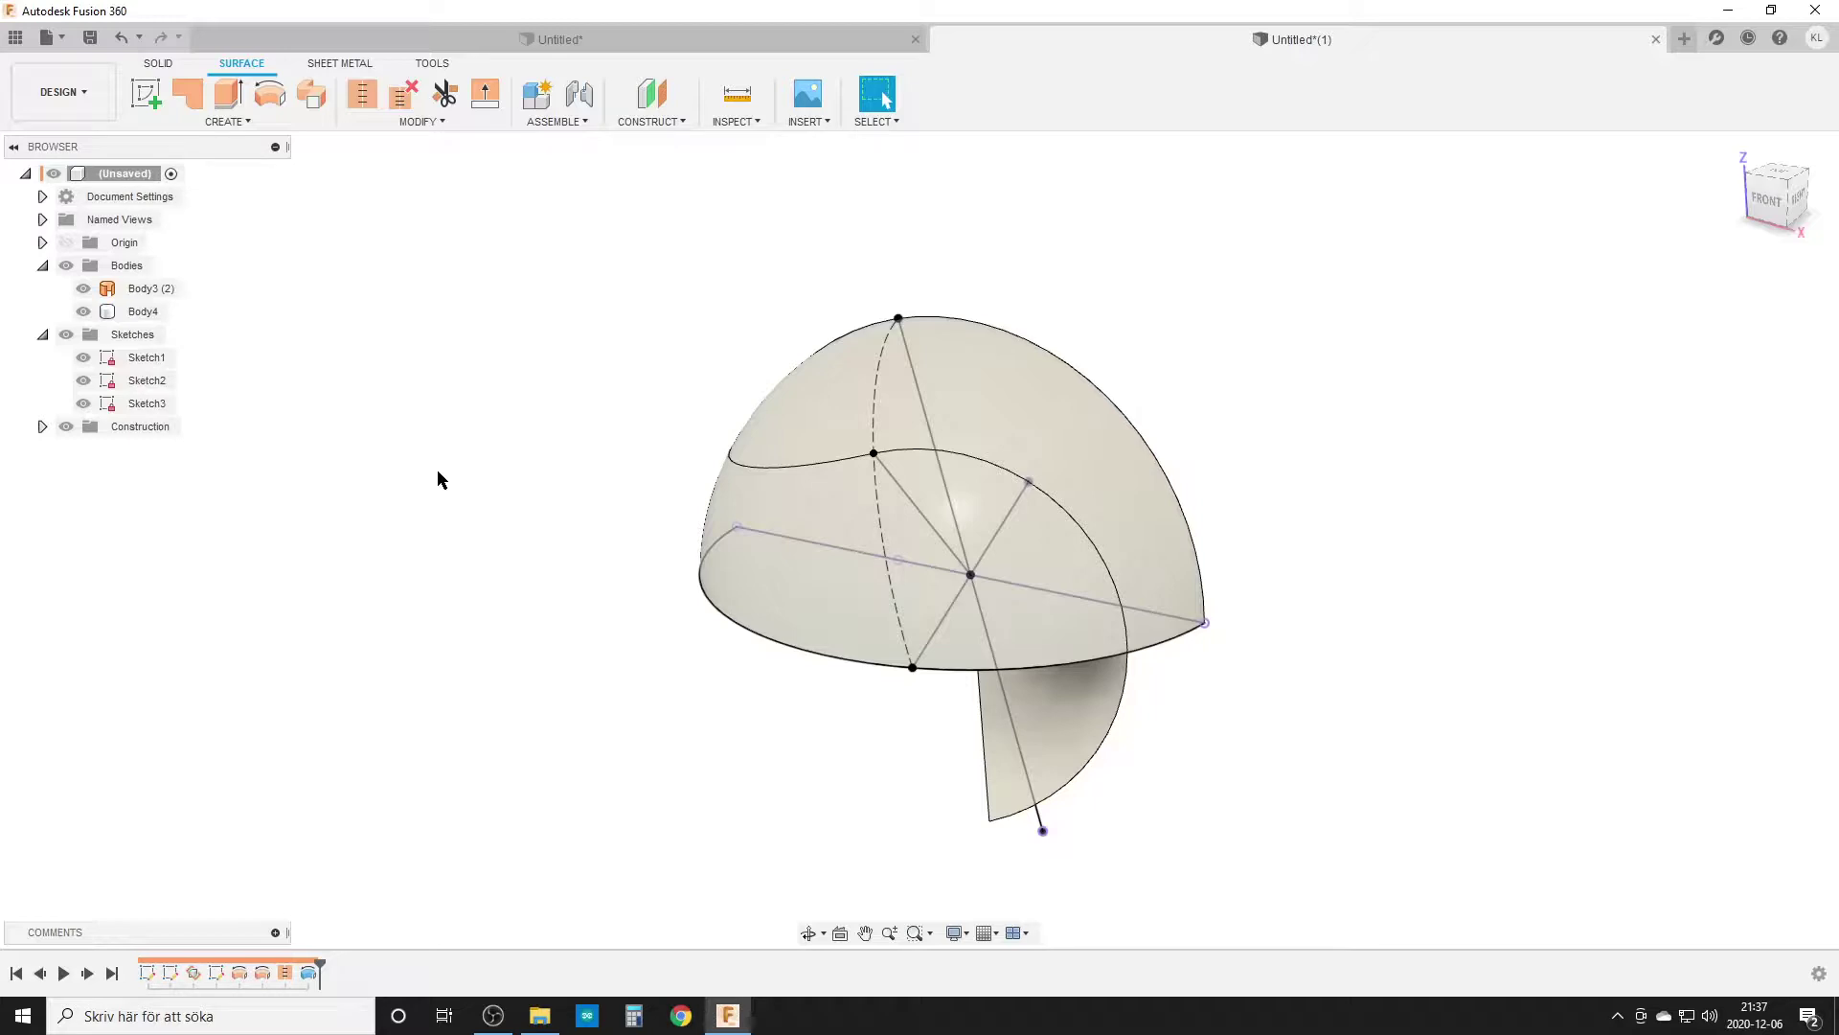
Pipe-cut a 2 mm groove along the arc and its adjacent seam curve
{"action": "type", "text": "s"}
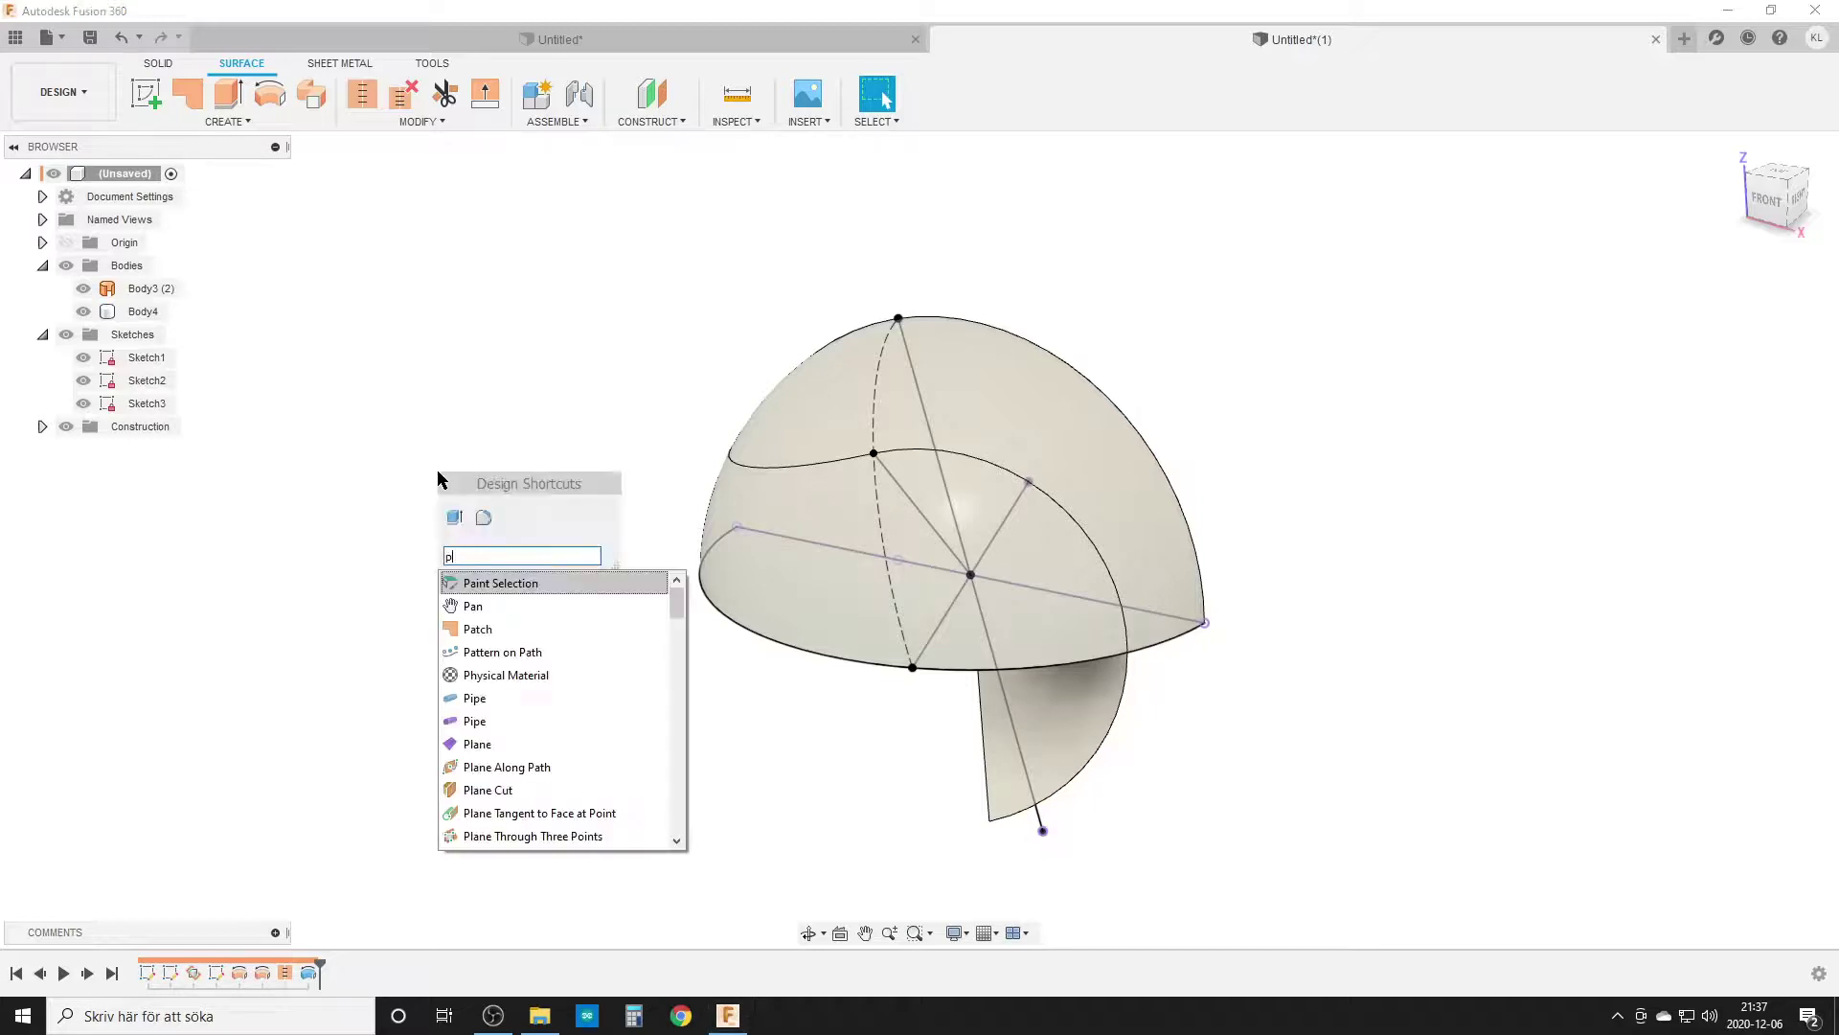
{"action": "type", "text": "pi"}
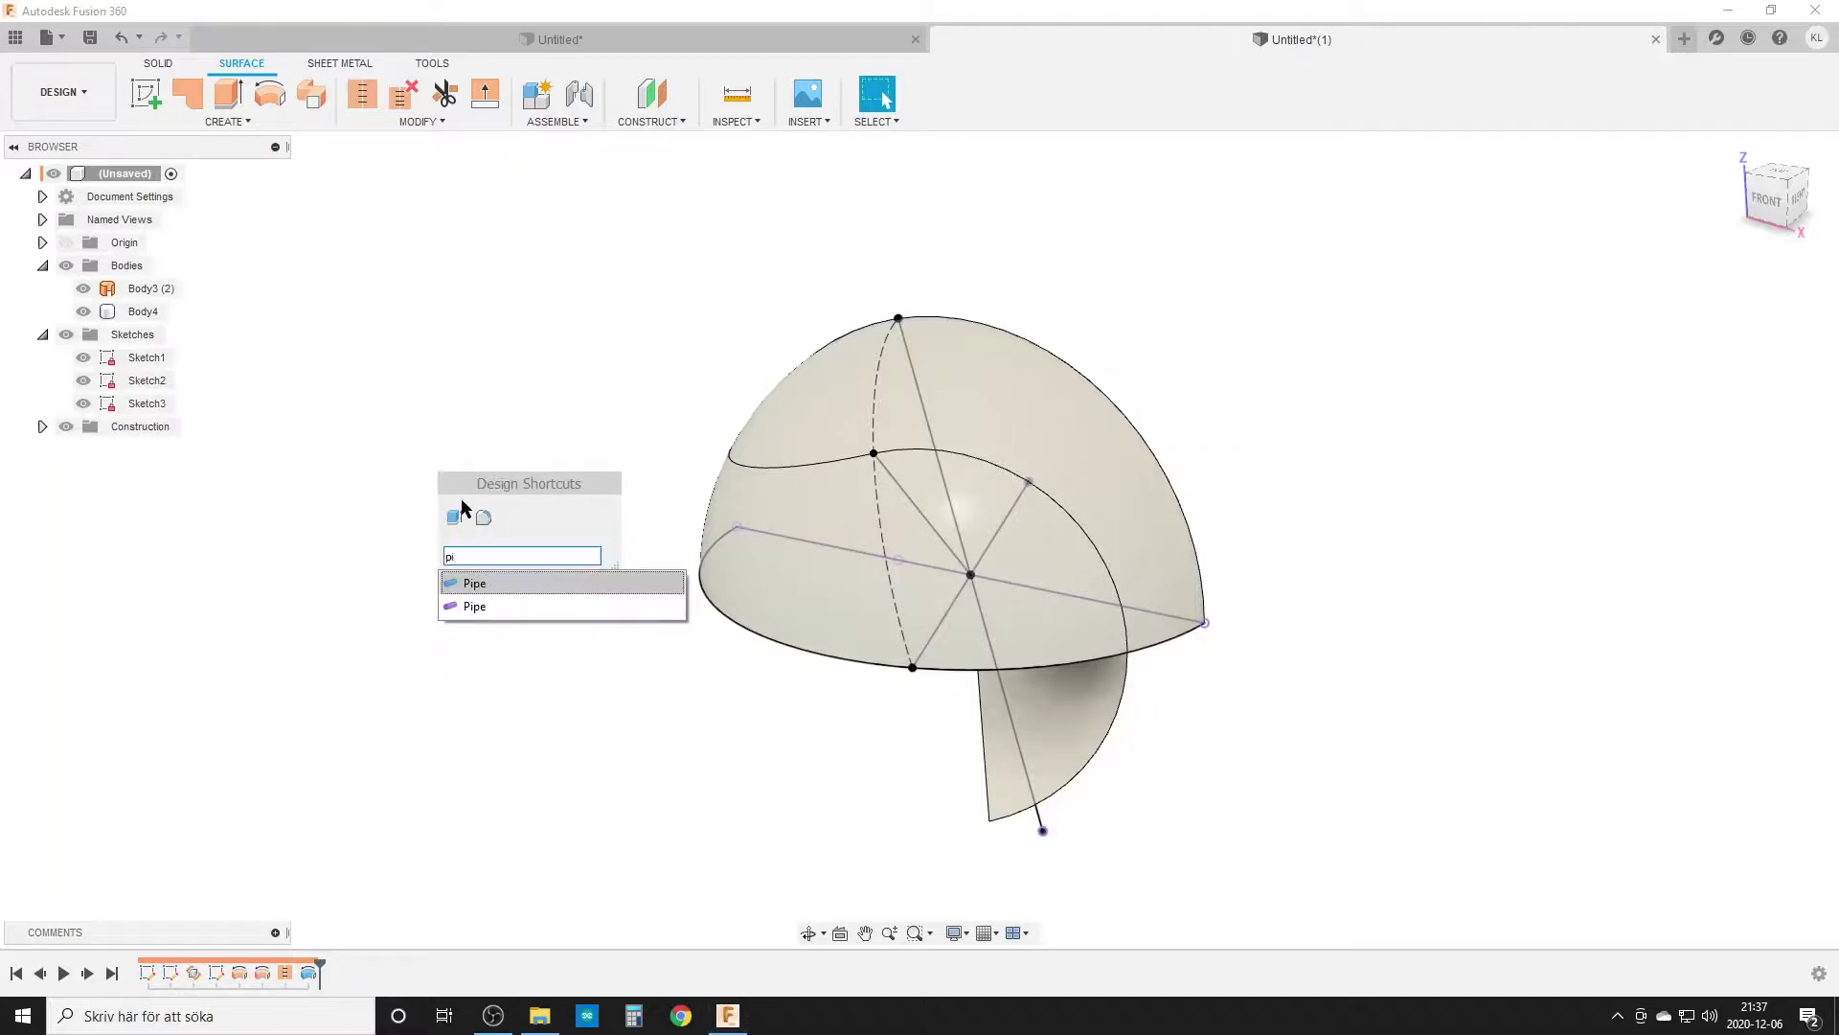
{"action": "left_click", "coordinate": [533, 583]}
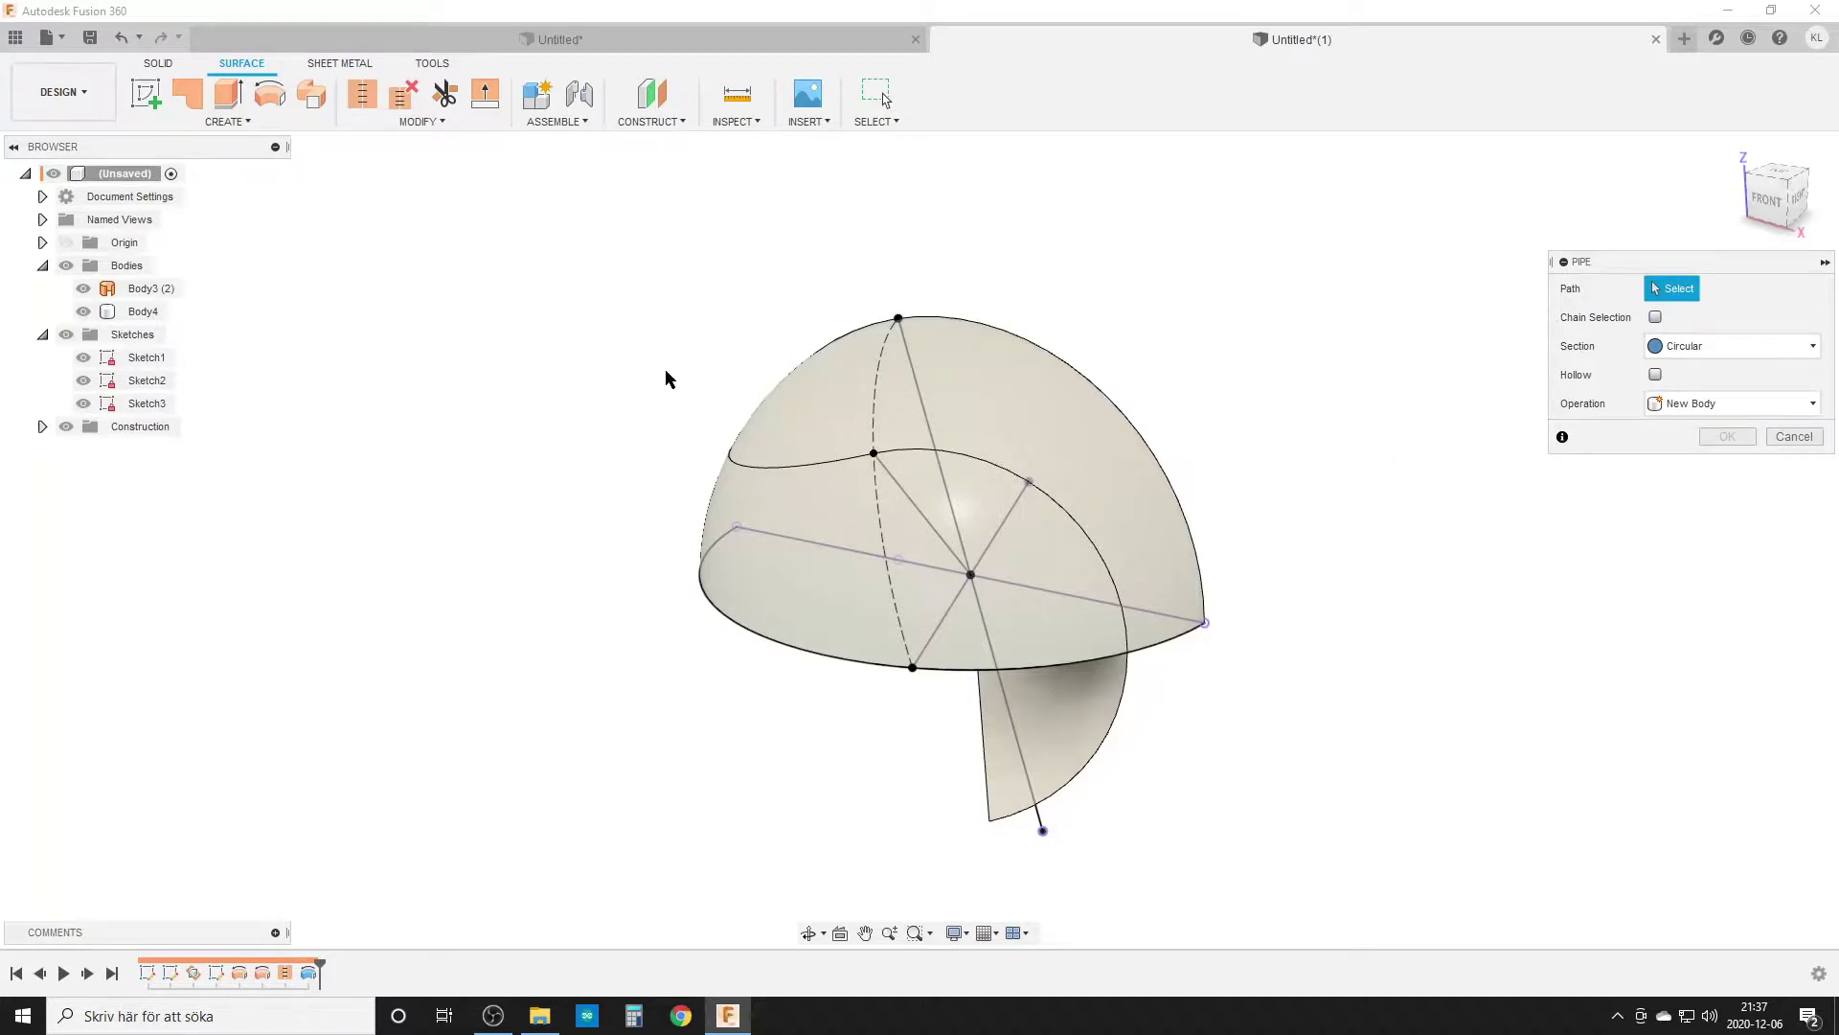
{"action": "left_click", "coordinate": [1115, 737]}
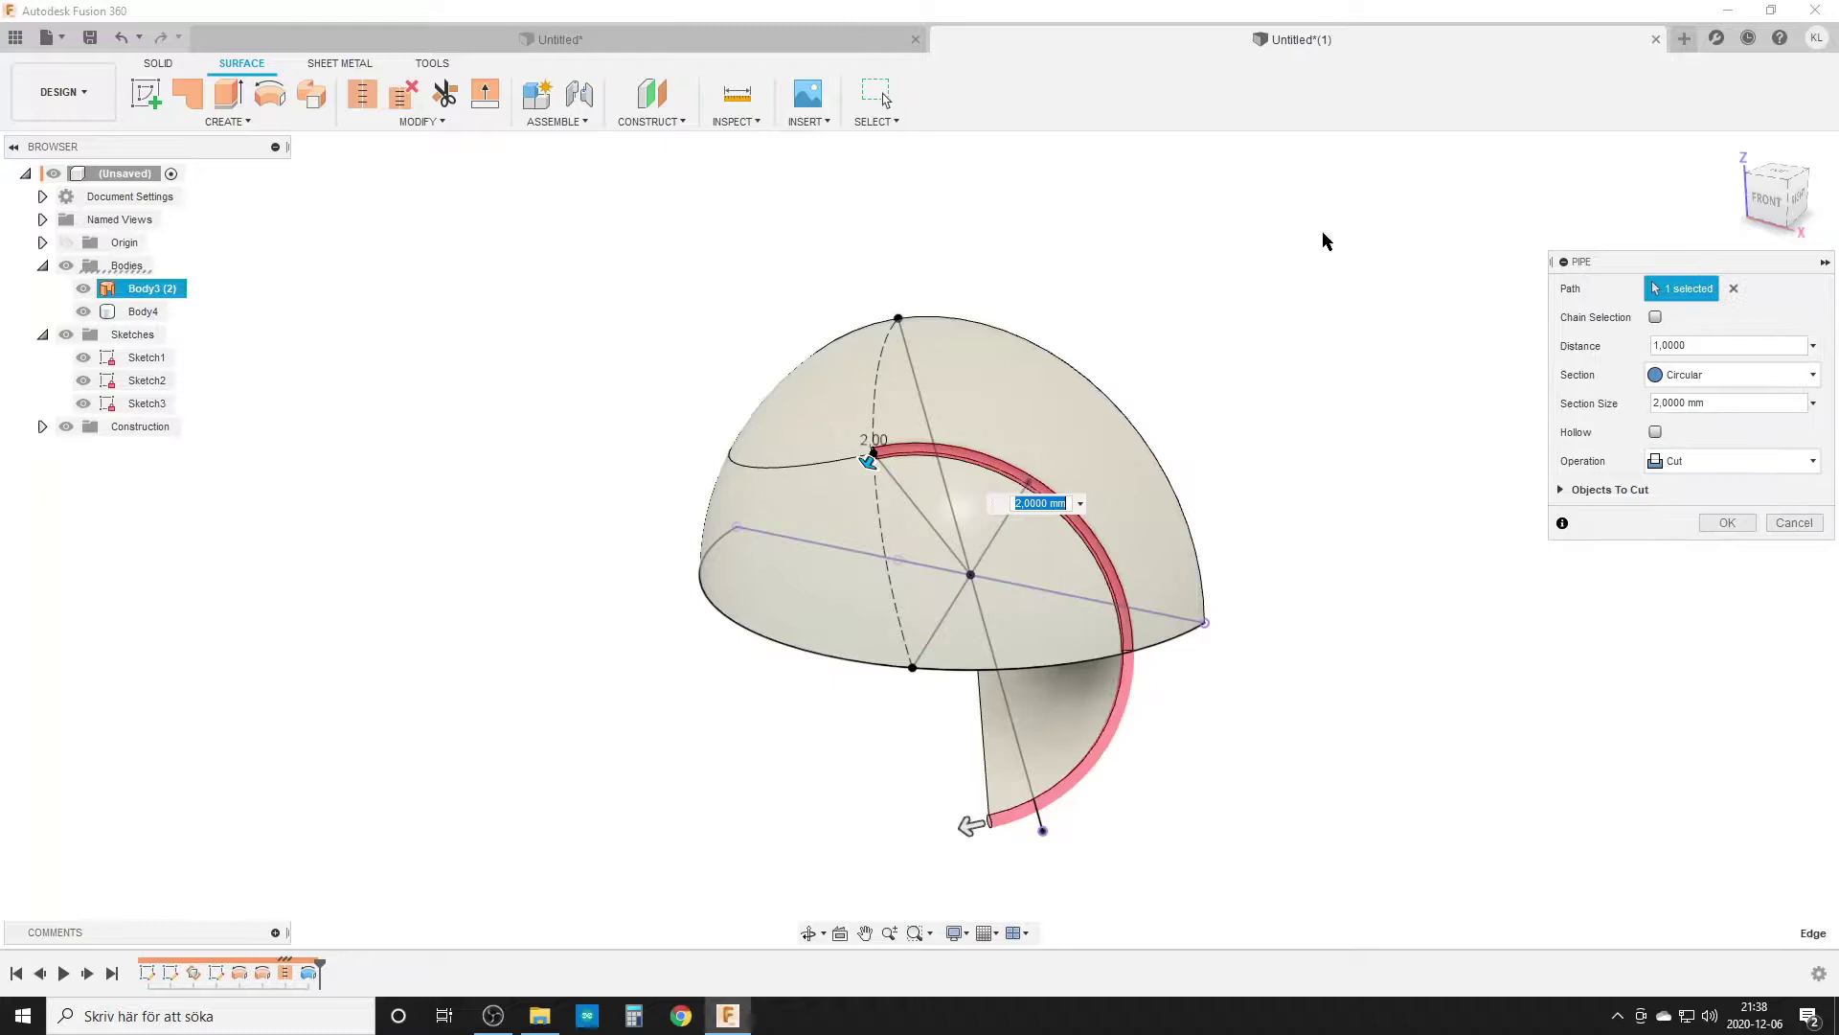
{"action": "left_click", "coordinate": [795, 471]}
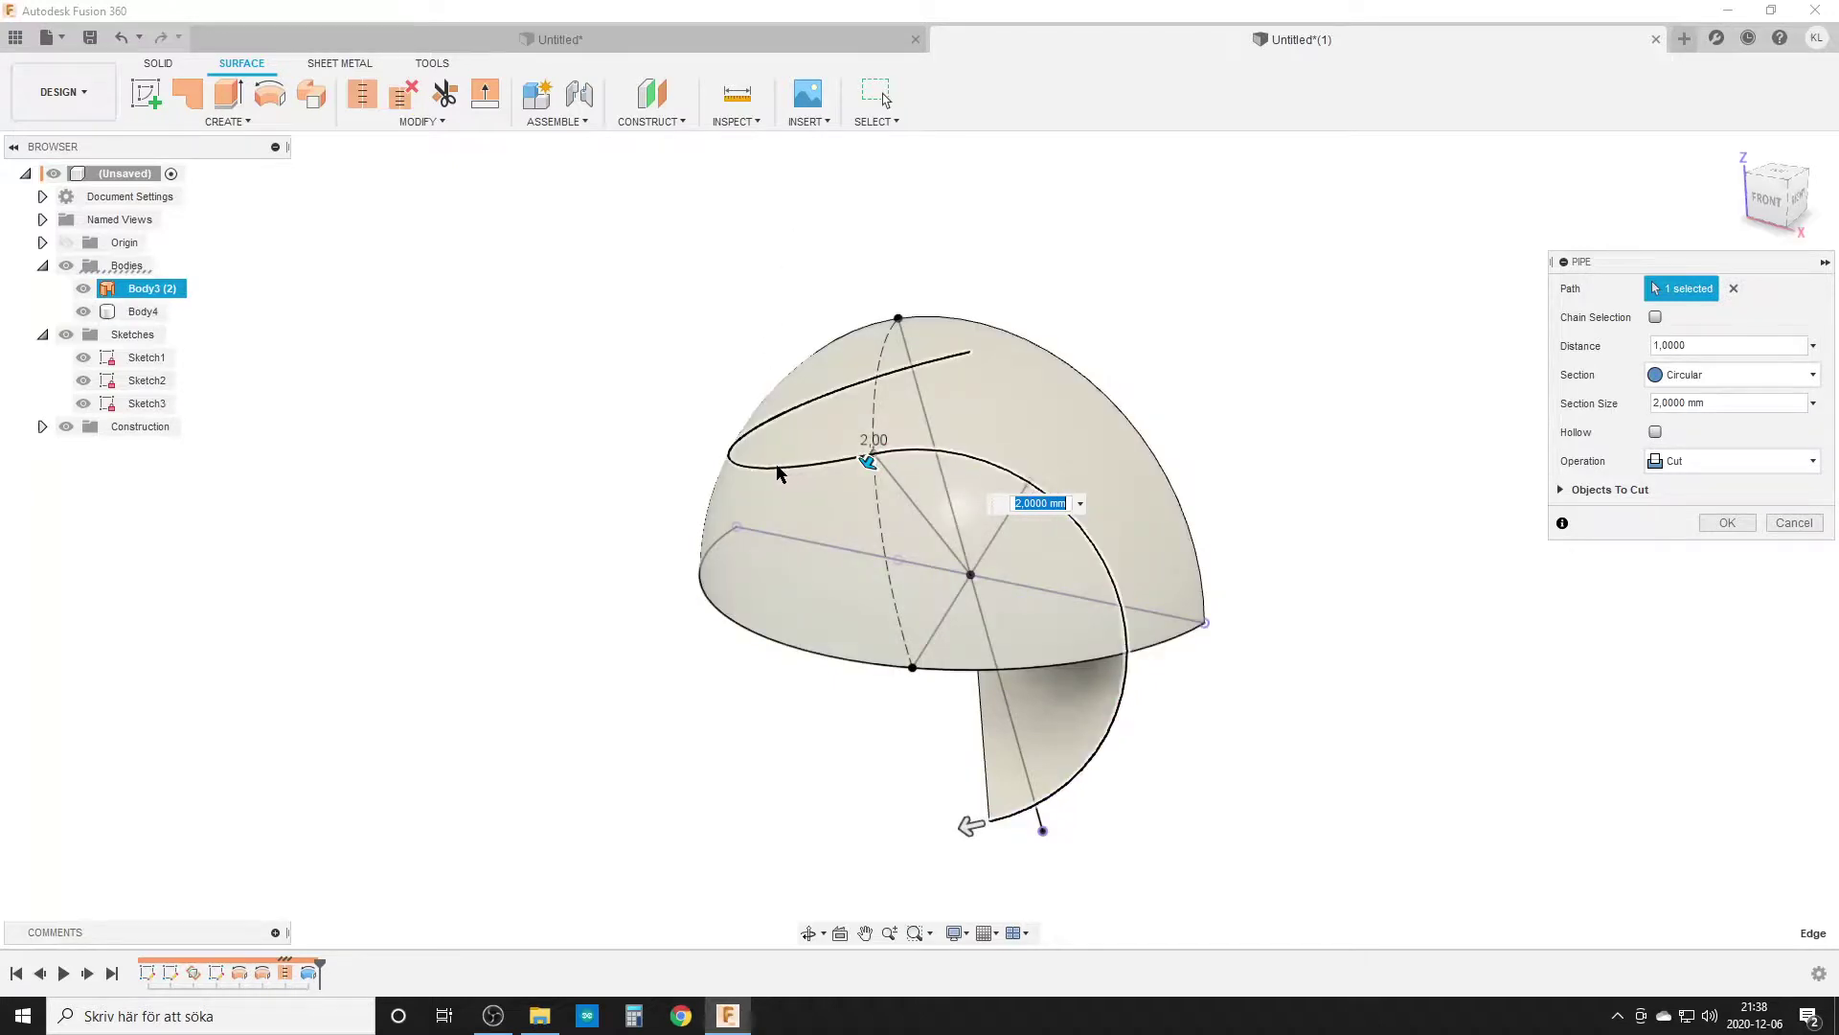
{"action": "middle_click_drag", "start_coordinate": [671, 551], "coordinate": [690, 513], "text": "shift"}
{"action": "left_click", "coordinate": [1729, 407]}
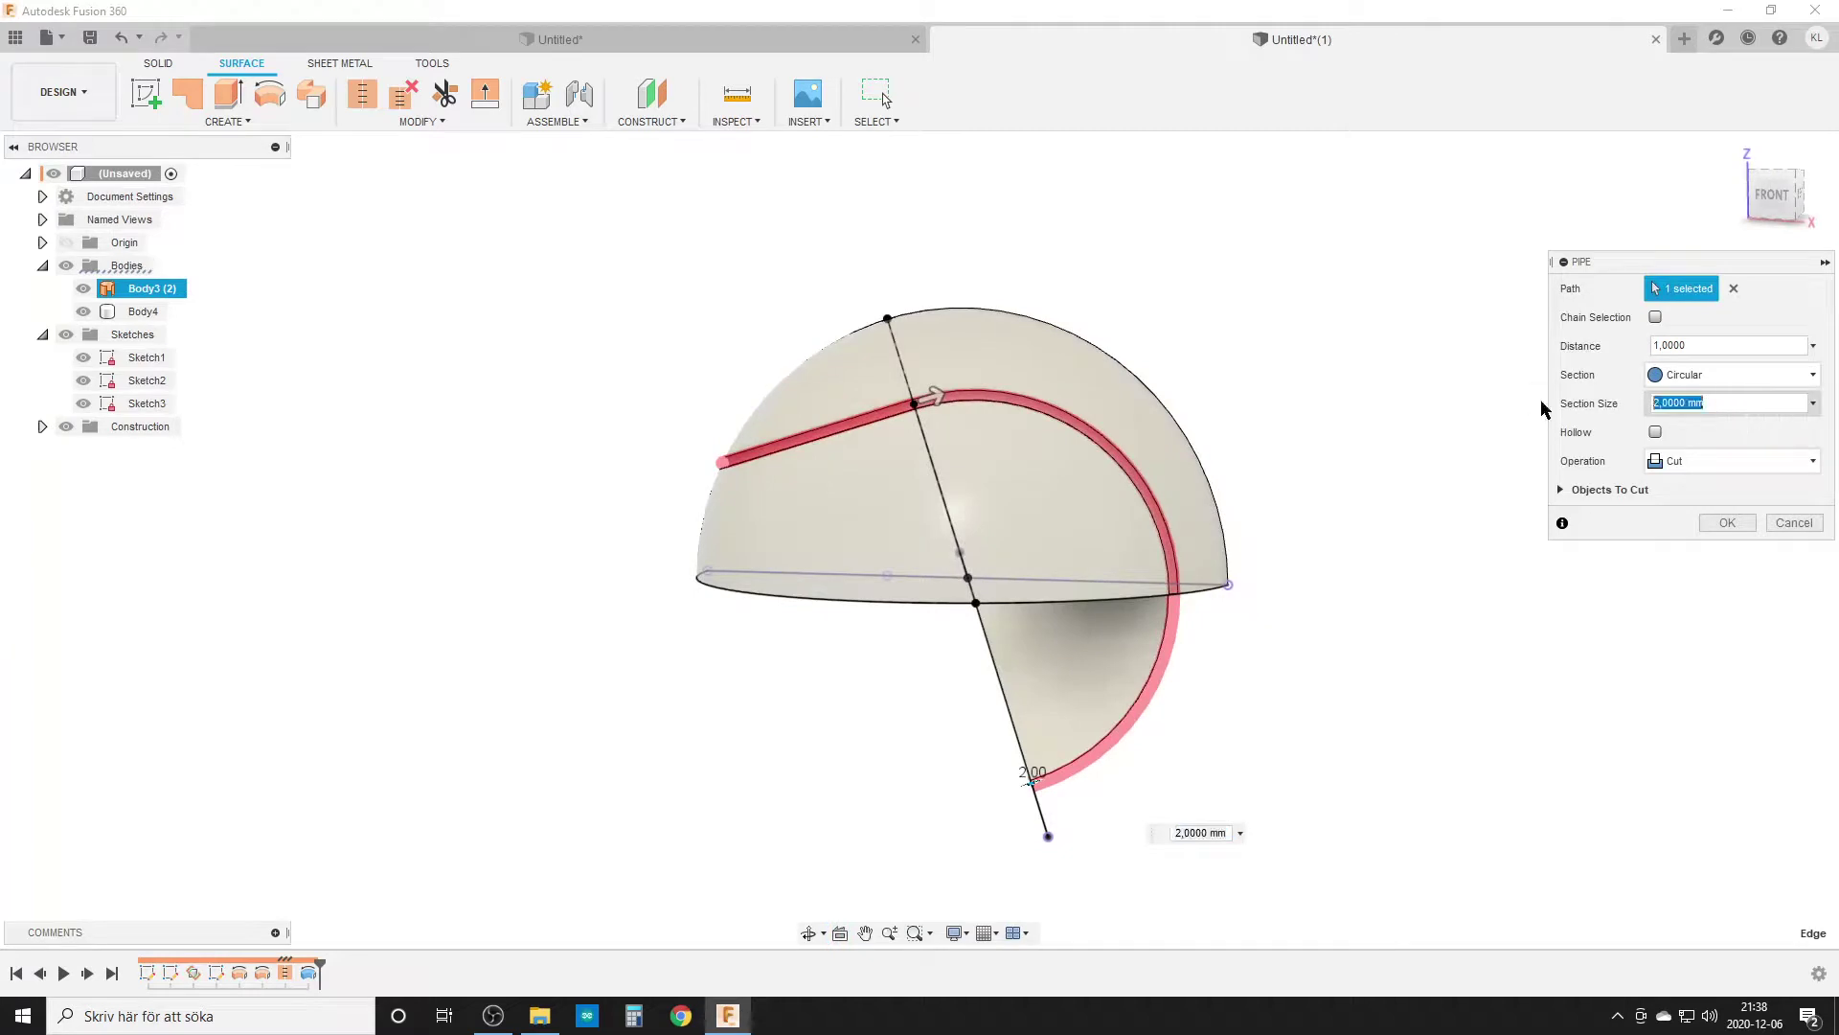
{"action": "type", "text": "5"}
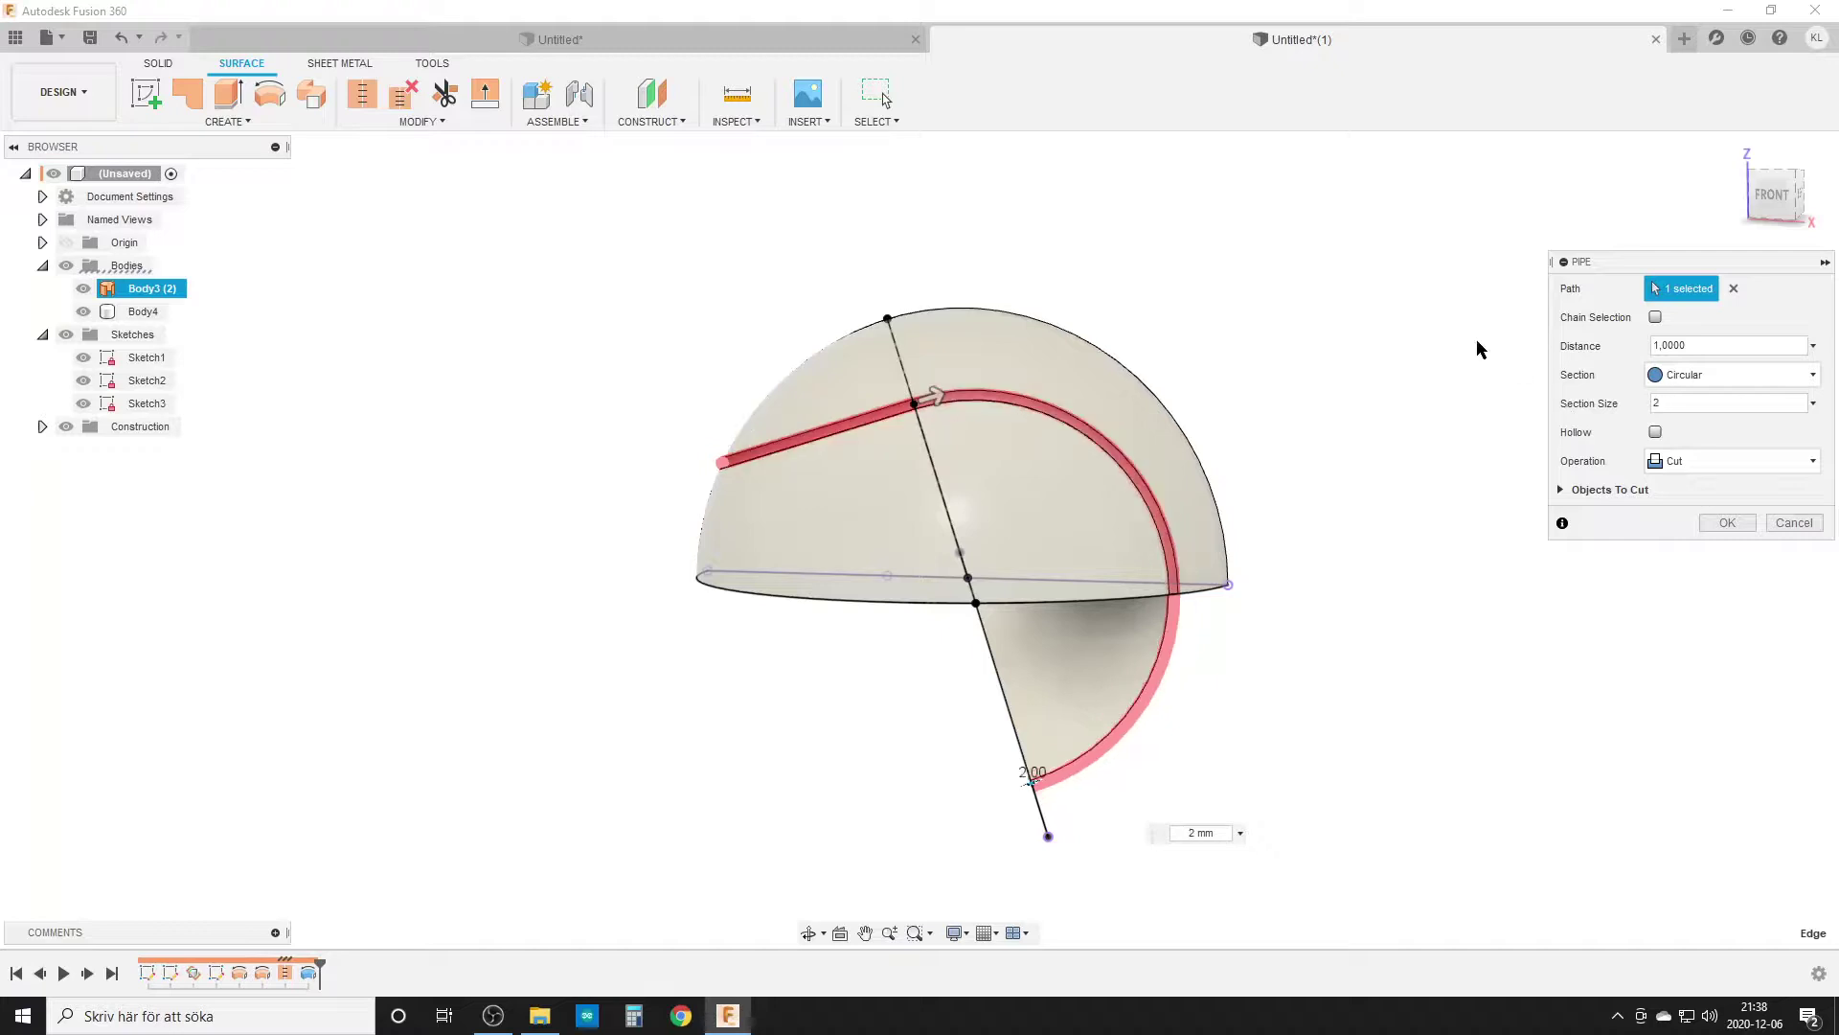
{"action": "left_click", "coordinate": [1727, 522]}
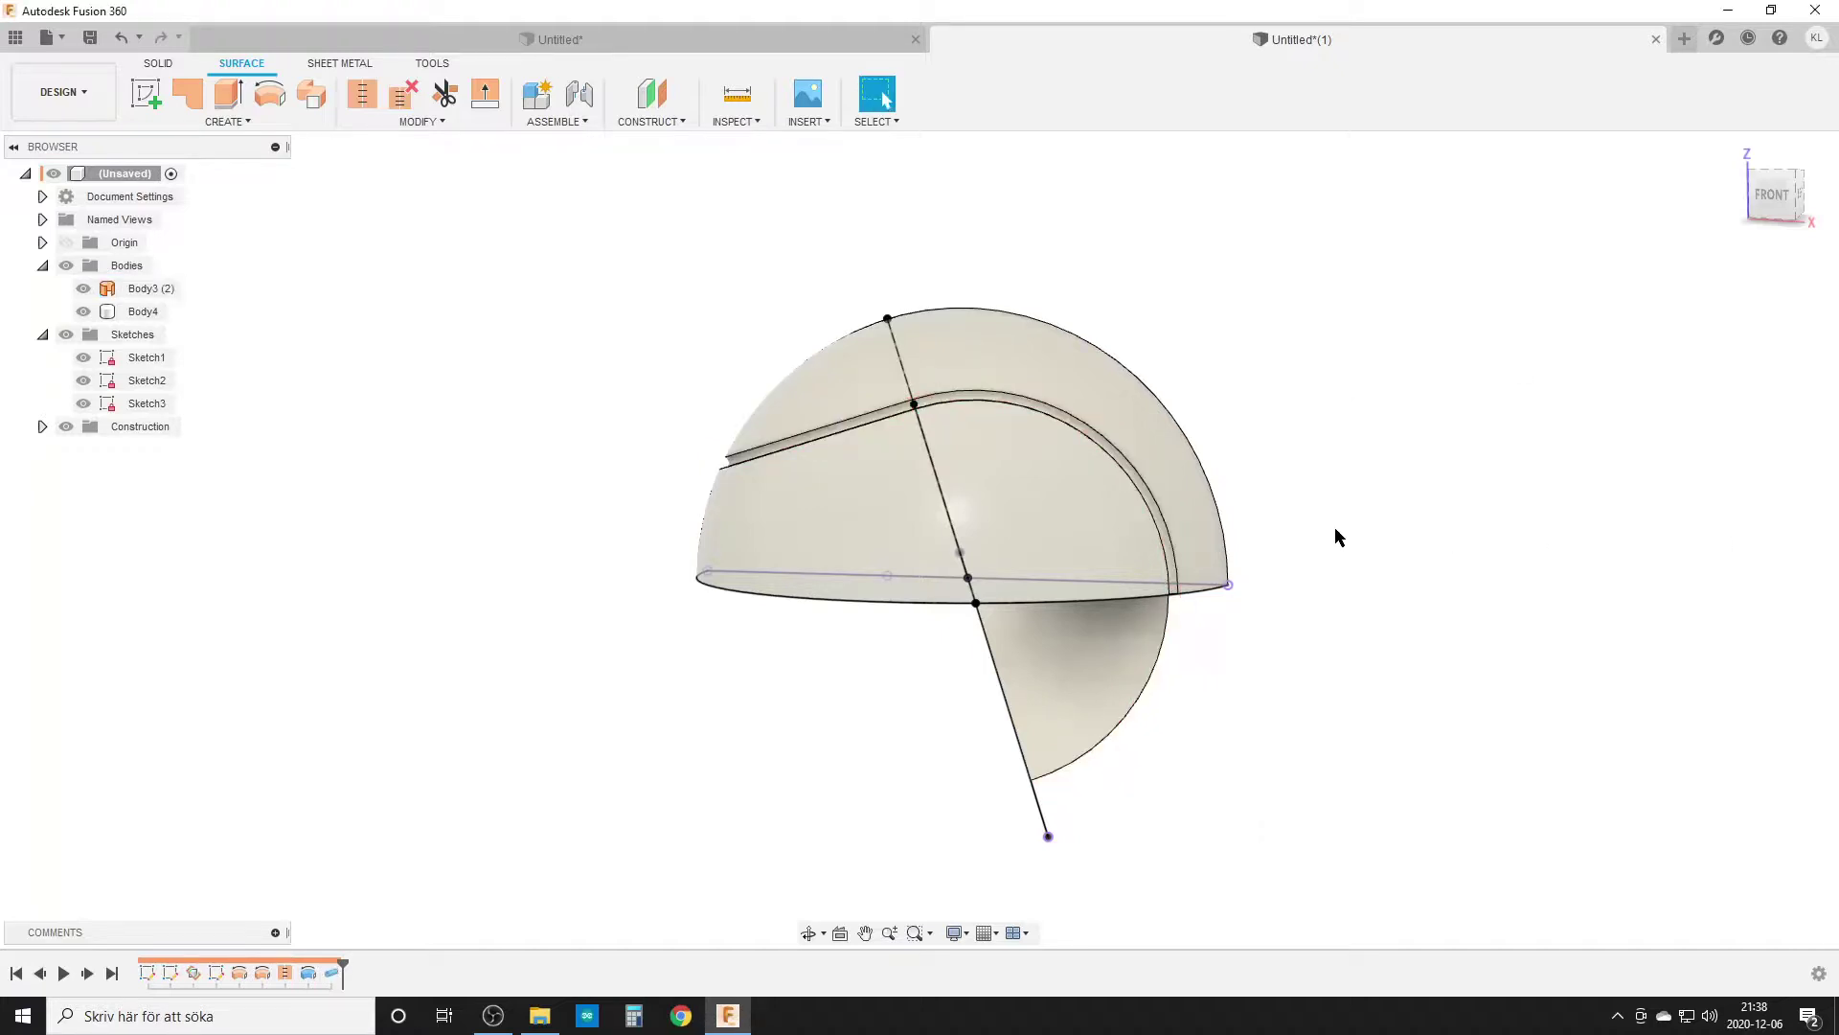
Remove the leftover Body3 surface body from the design
{"action": "middle_click_drag", "start_coordinate": [1335, 526], "coordinate": [1089, 636], "text": "shift"}
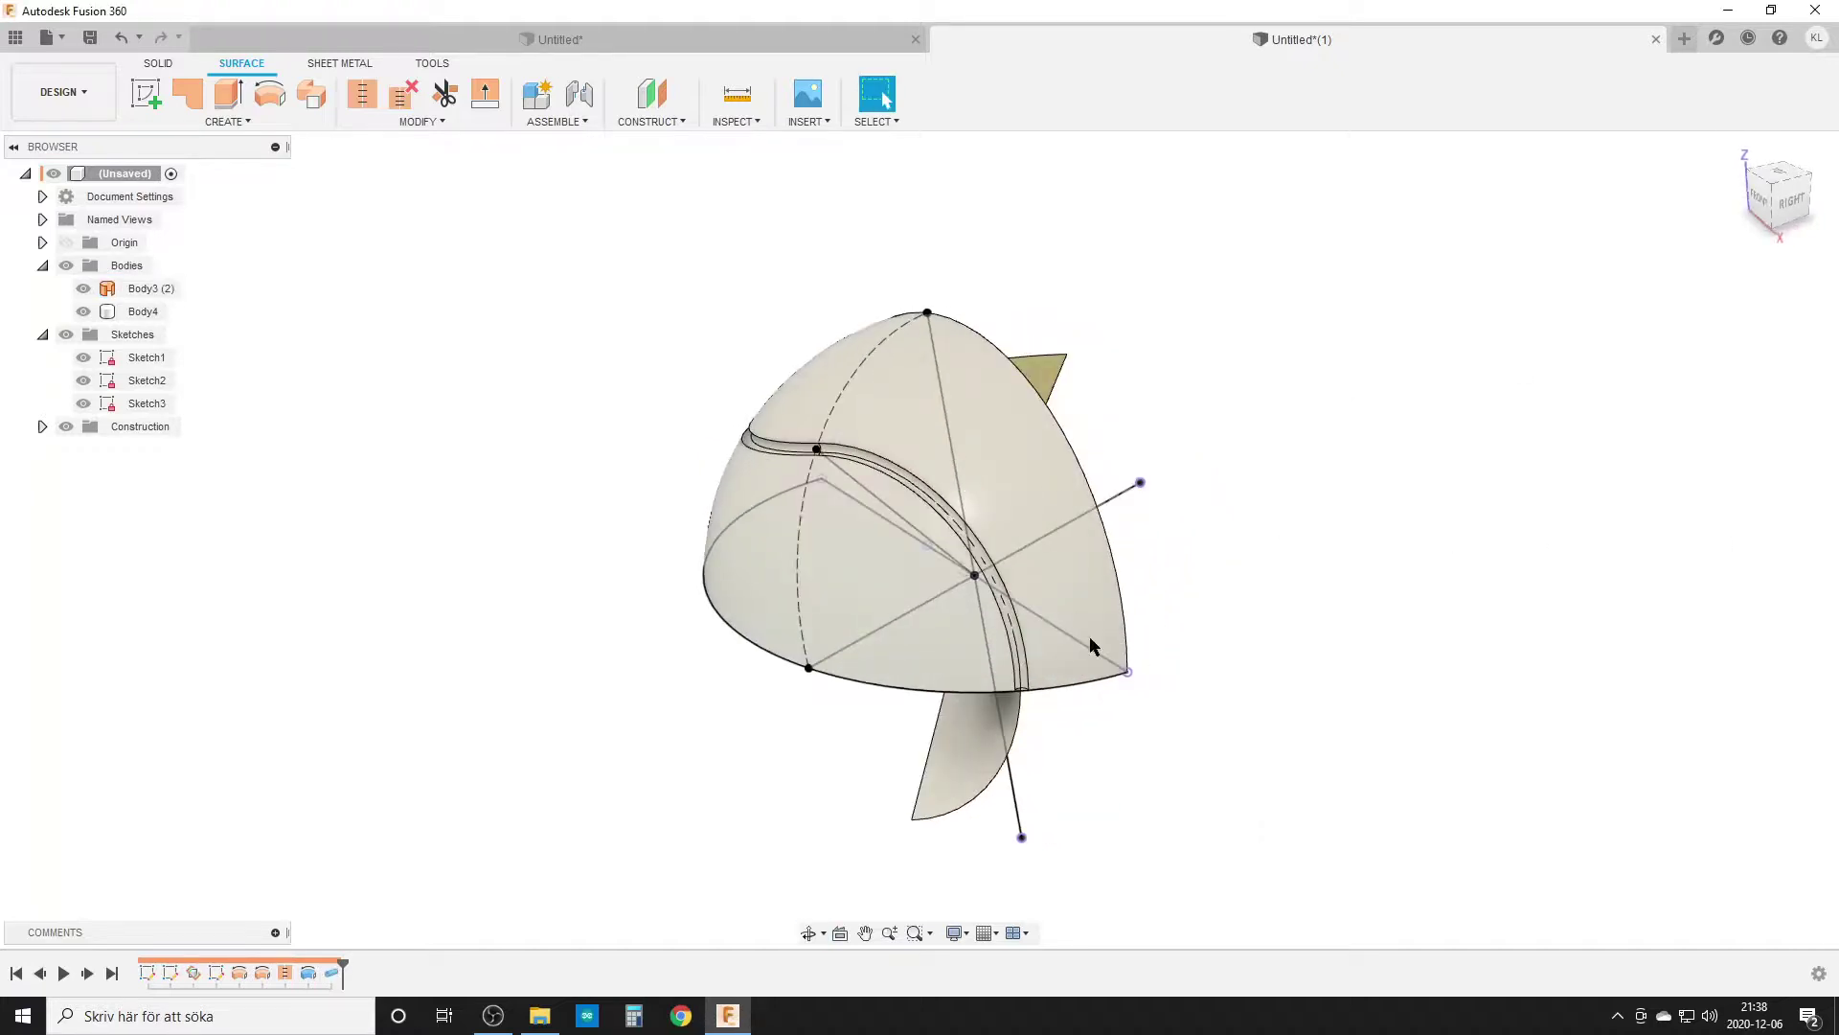
{"action": "left_click", "coordinate": [150, 292]}
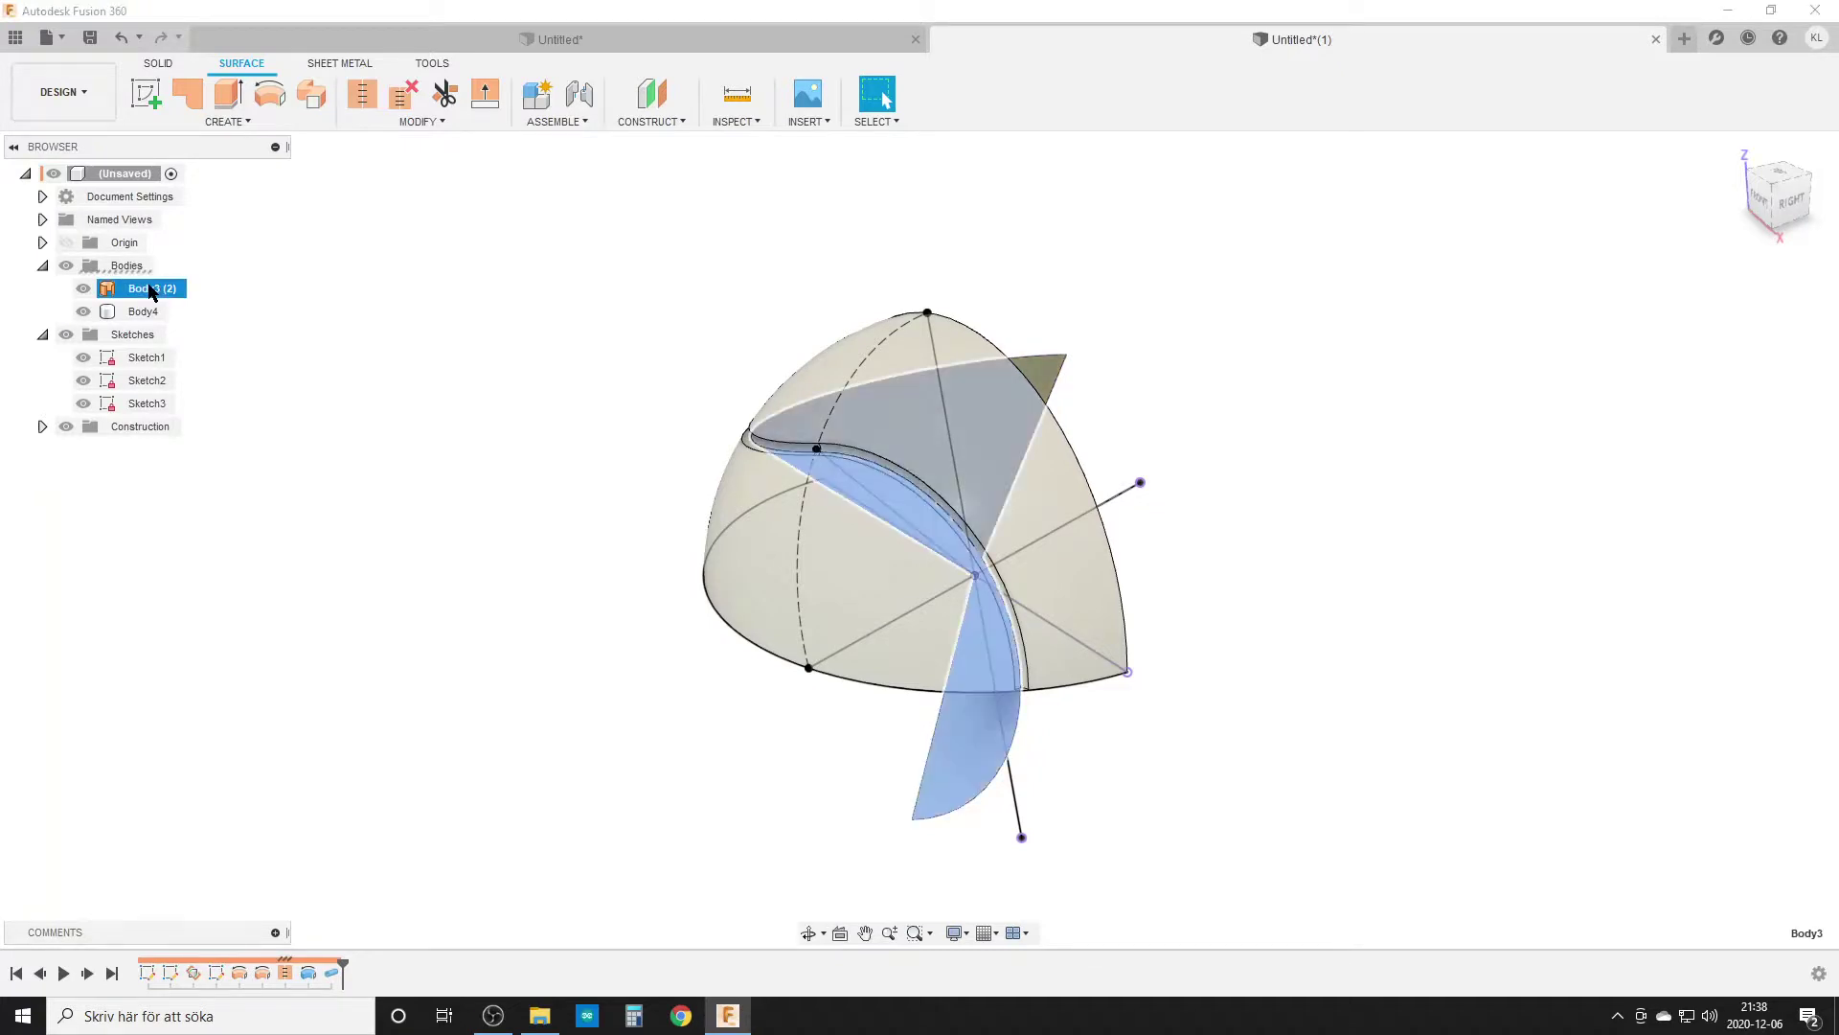
{"action": "right_click", "coordinate": [151, 292]}
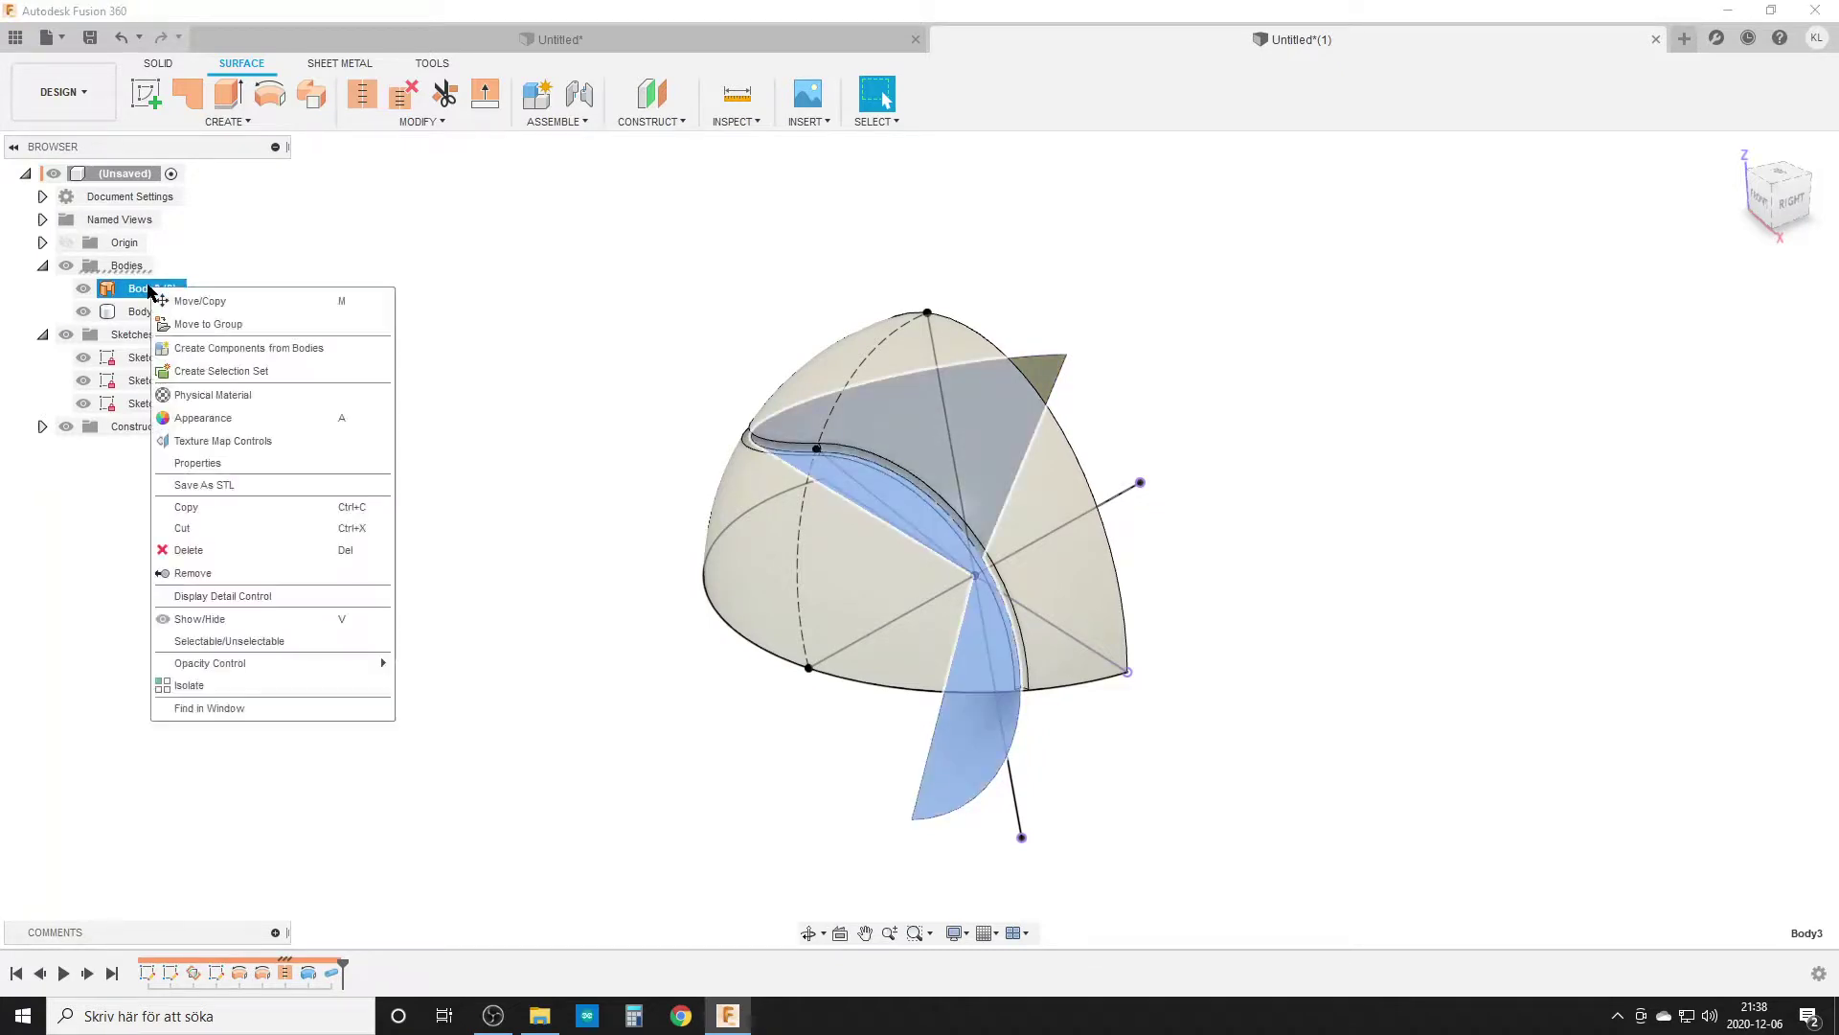
{"action": "left_click", "coordinate": [231, 577]}
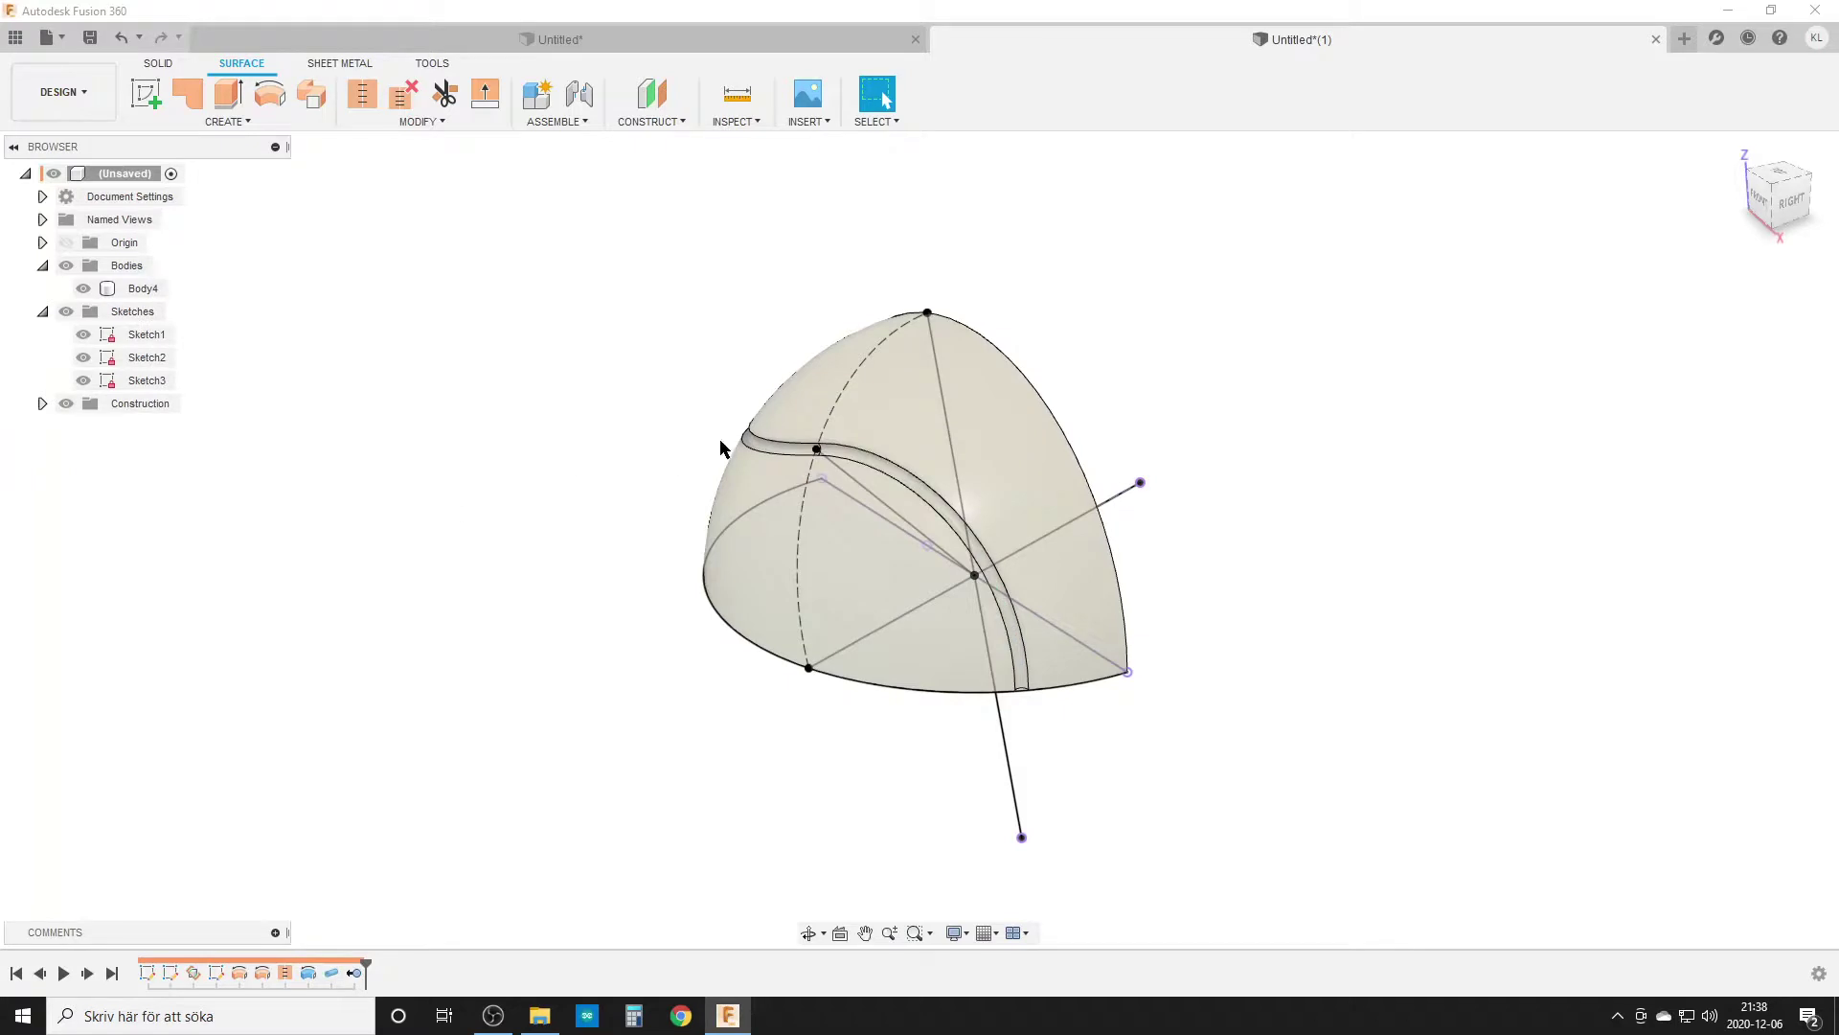
Mirror Body4 across its flat cut face with Join, forming a half-dome
{"action": "type", "text": "smirr"}
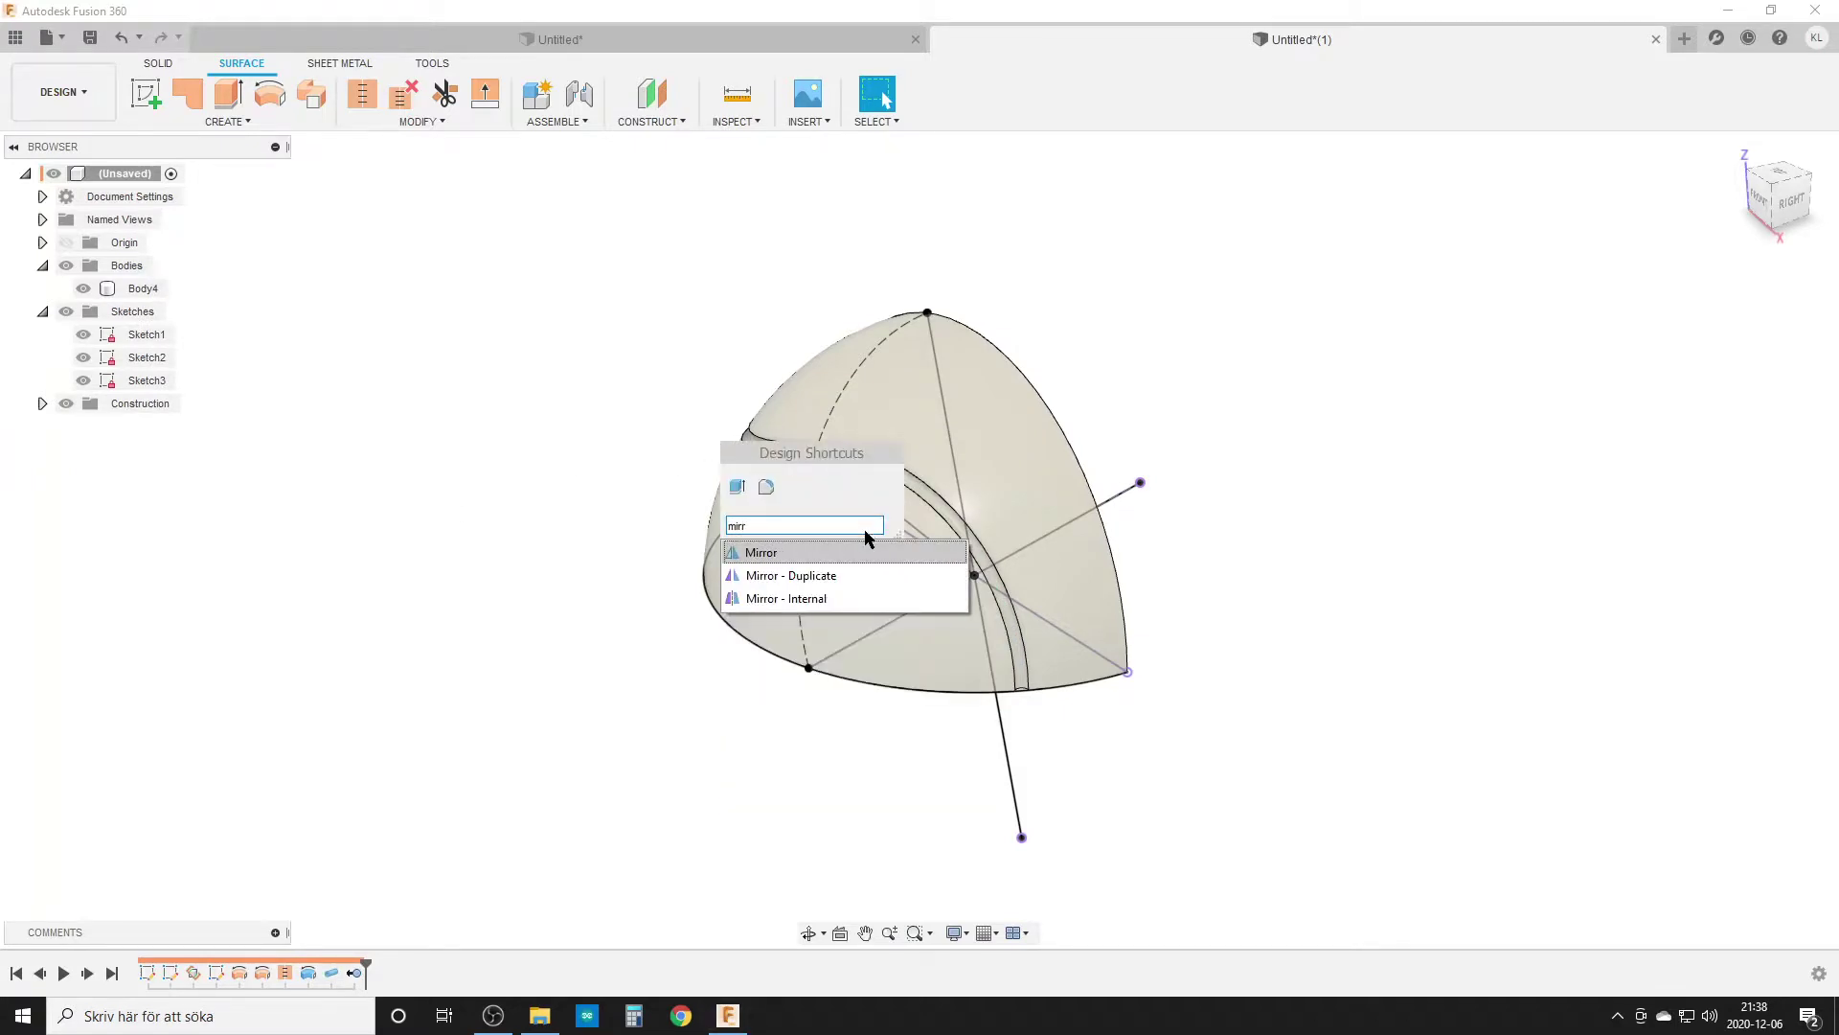
{"action": "left_click", "coordinate": [792, 556]}
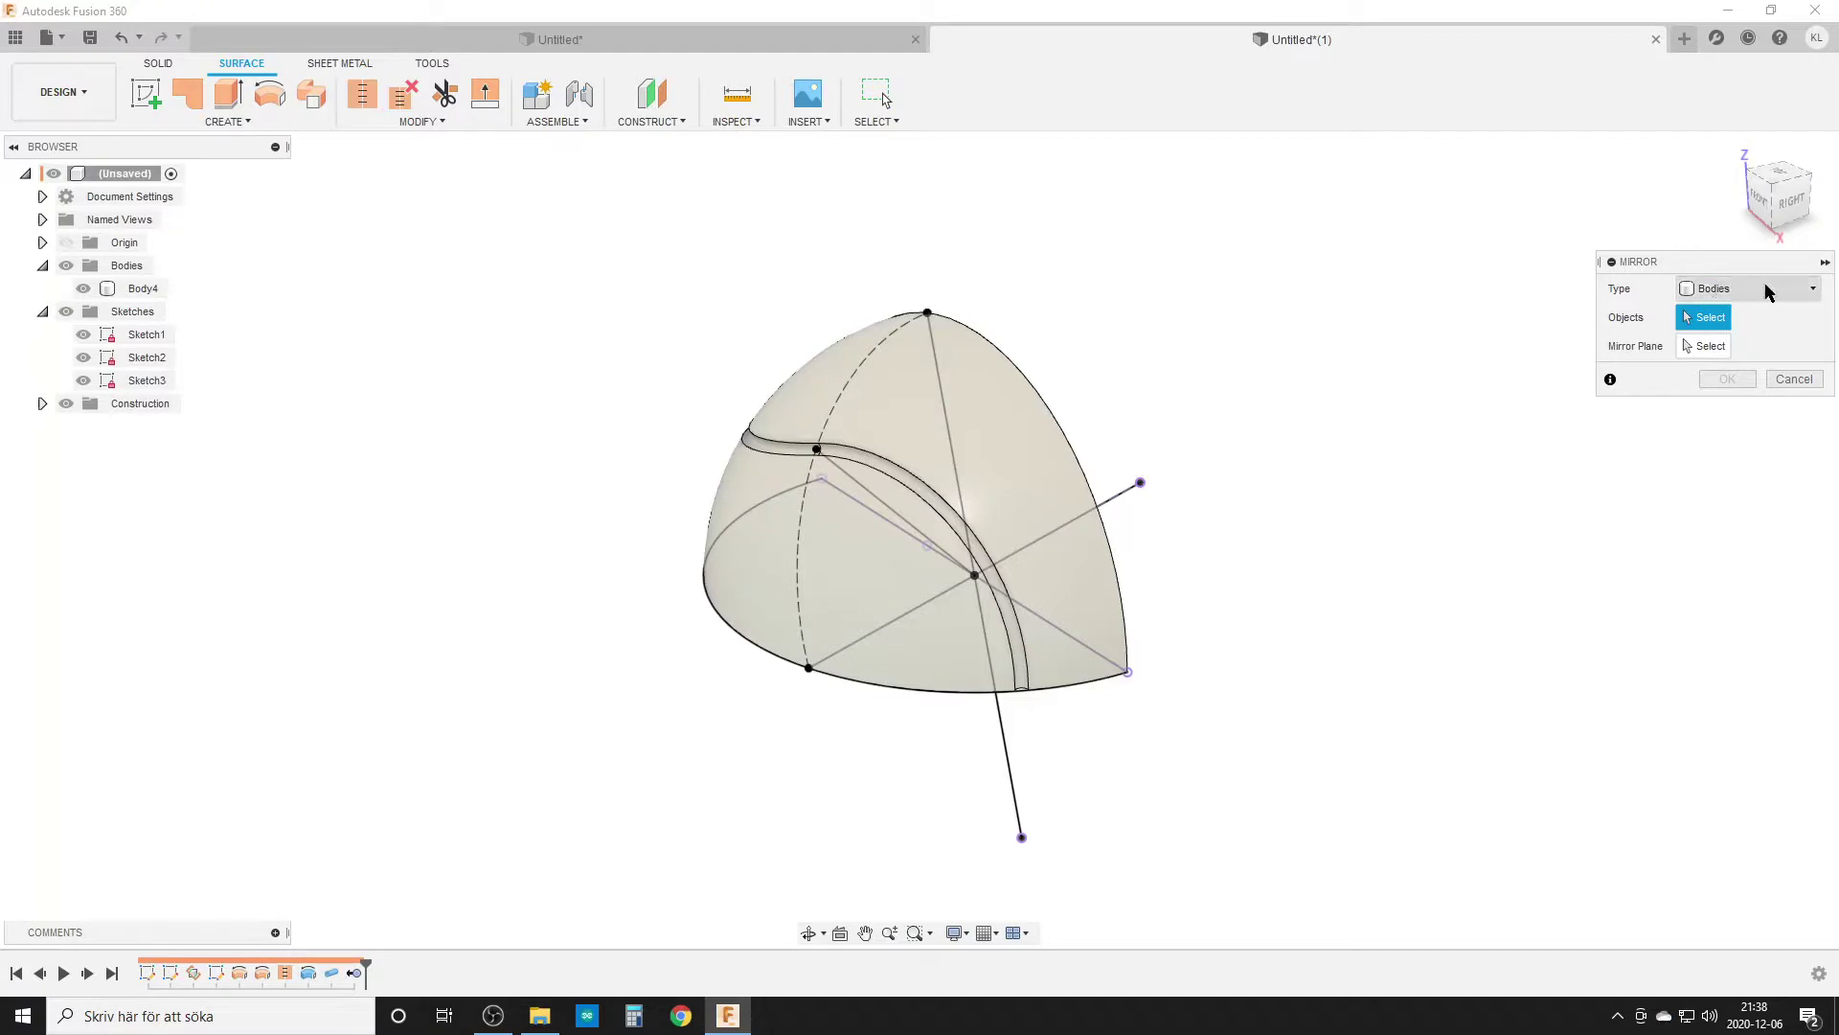
{"action": "left_click", "coordinate": [1010, 433]}
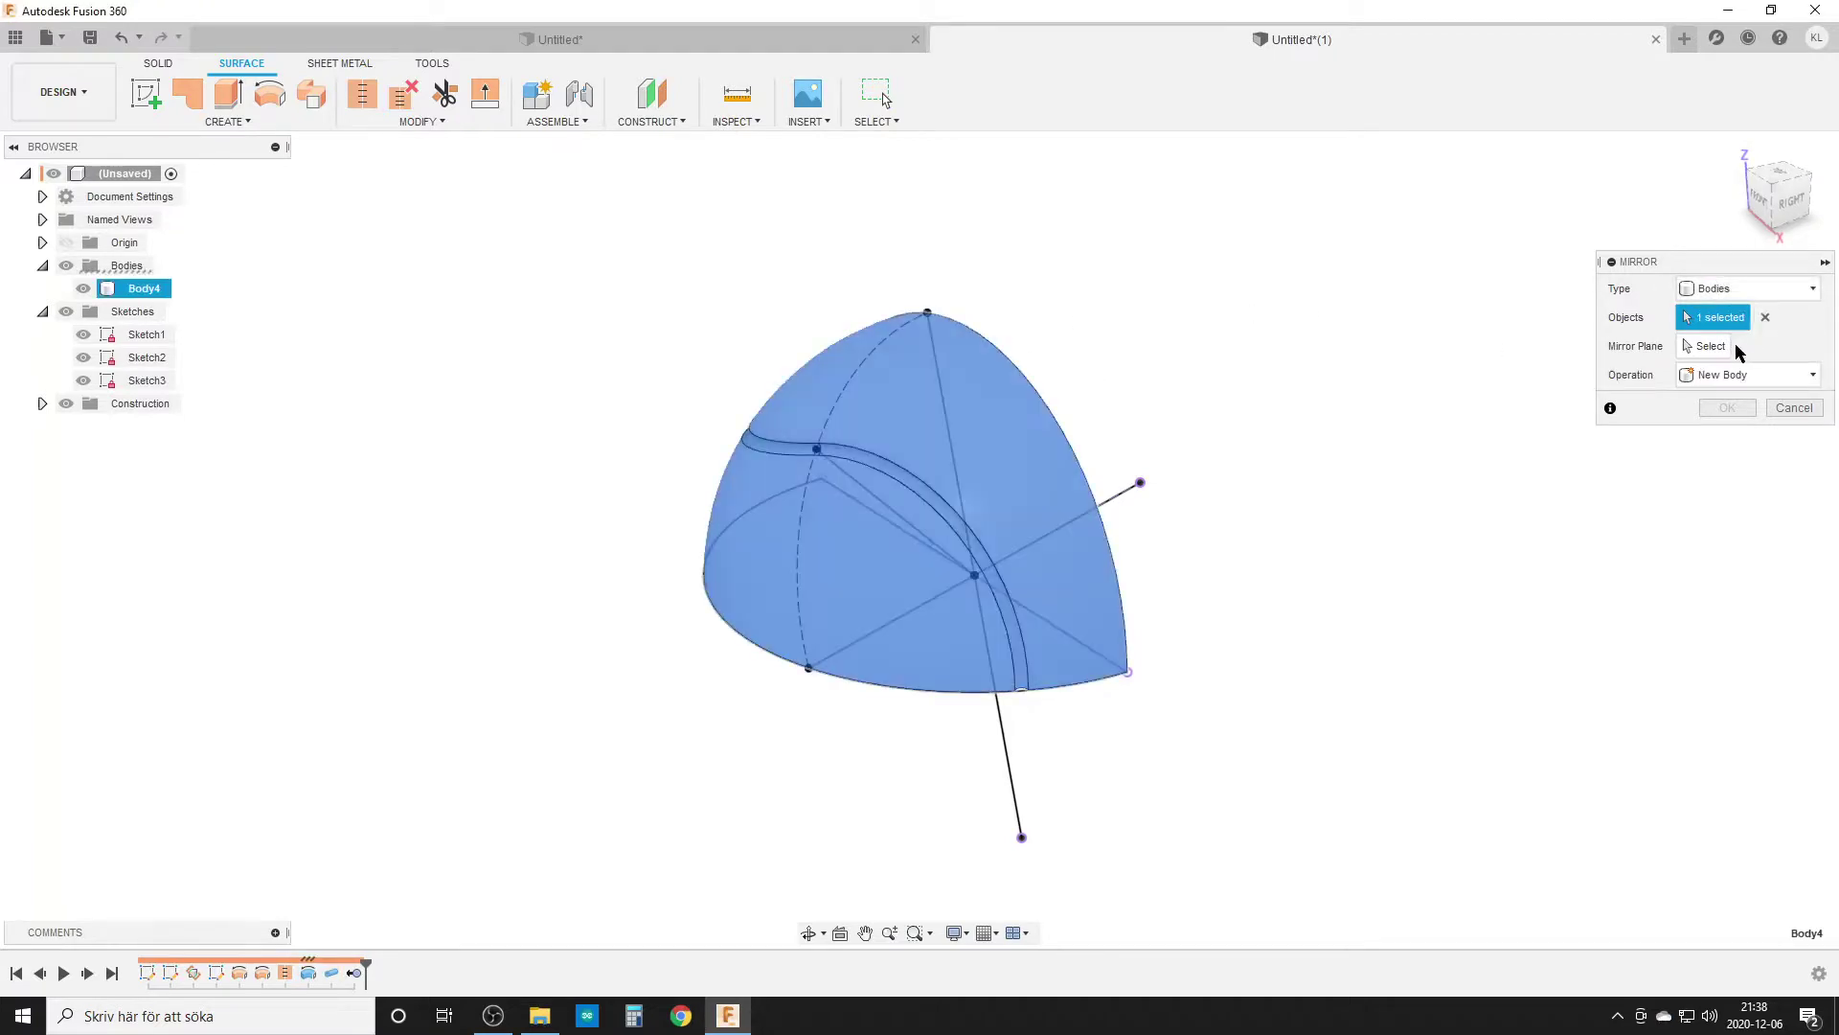
{"action": "left_click", "coordinate": [1711, 346]}
{"action": "middle_click_drag", "start_coordinate": [1519, 431], "coordinate": [1461, 456], "text": "shift"}
{"action": "left_click", "coordinate": [1090, 415]}
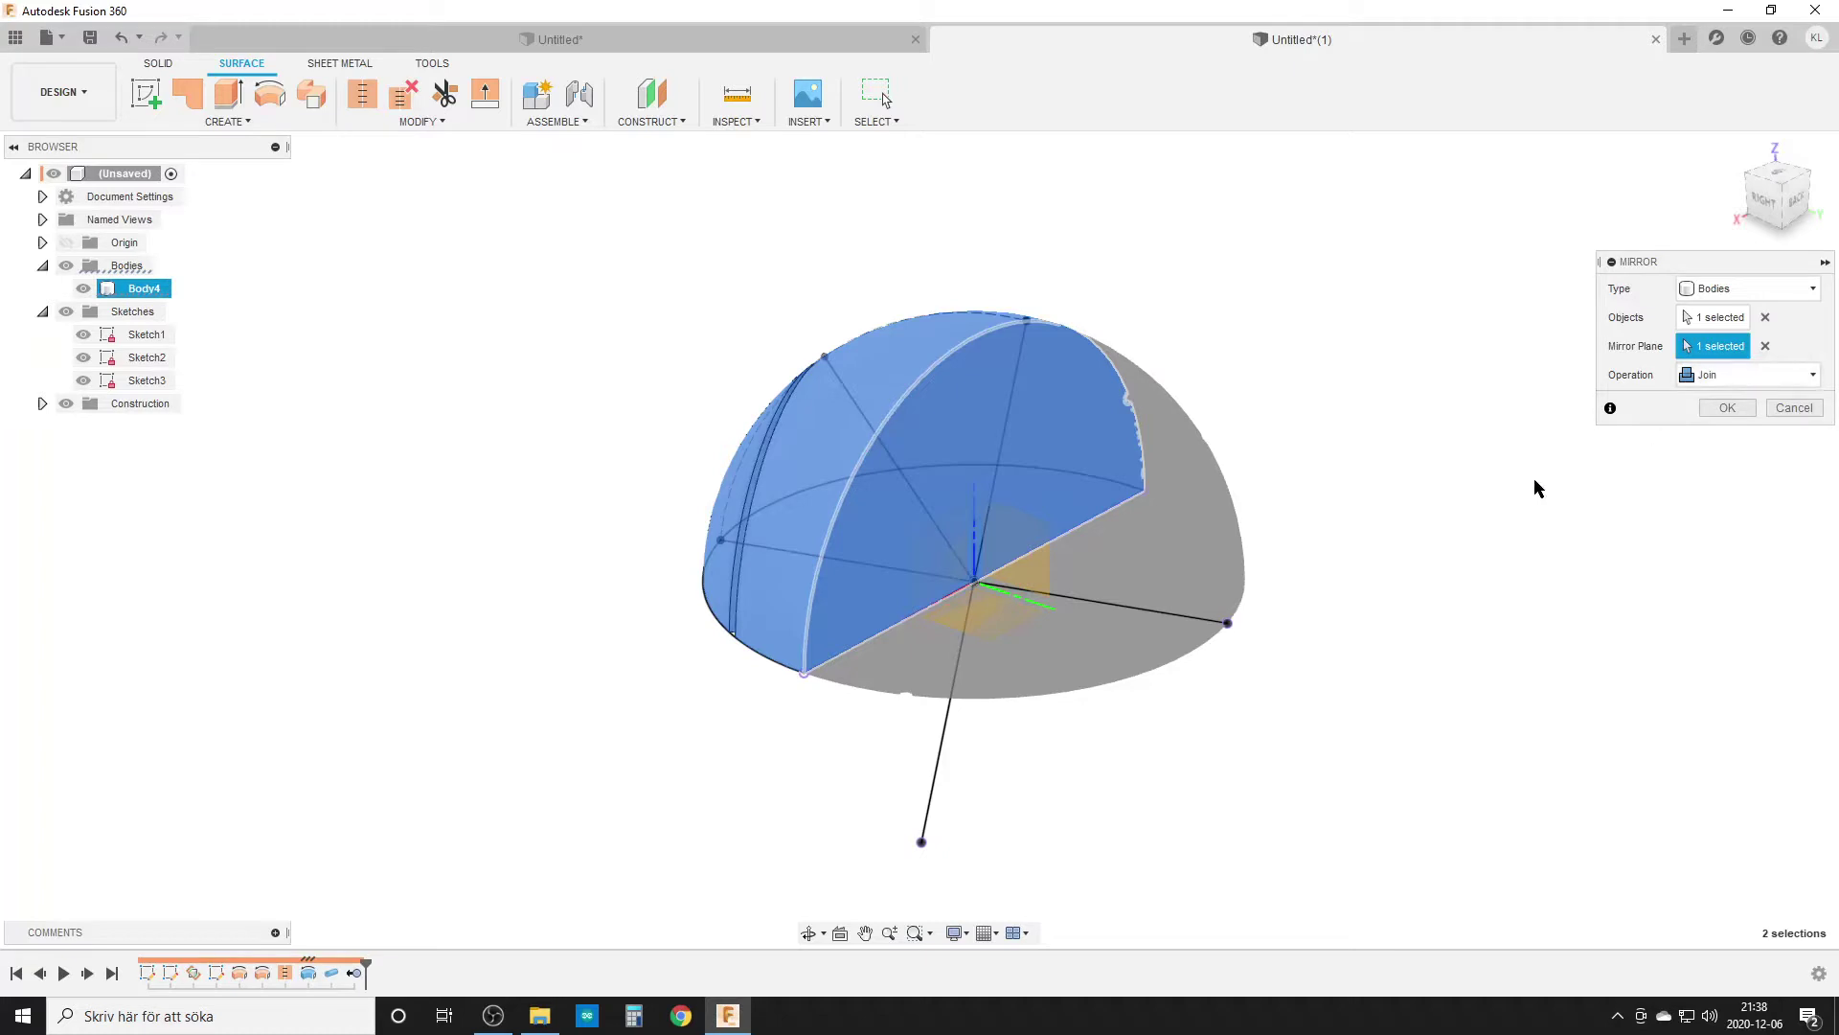
{"action": "left_click", "coordinate": [1770, 376]}
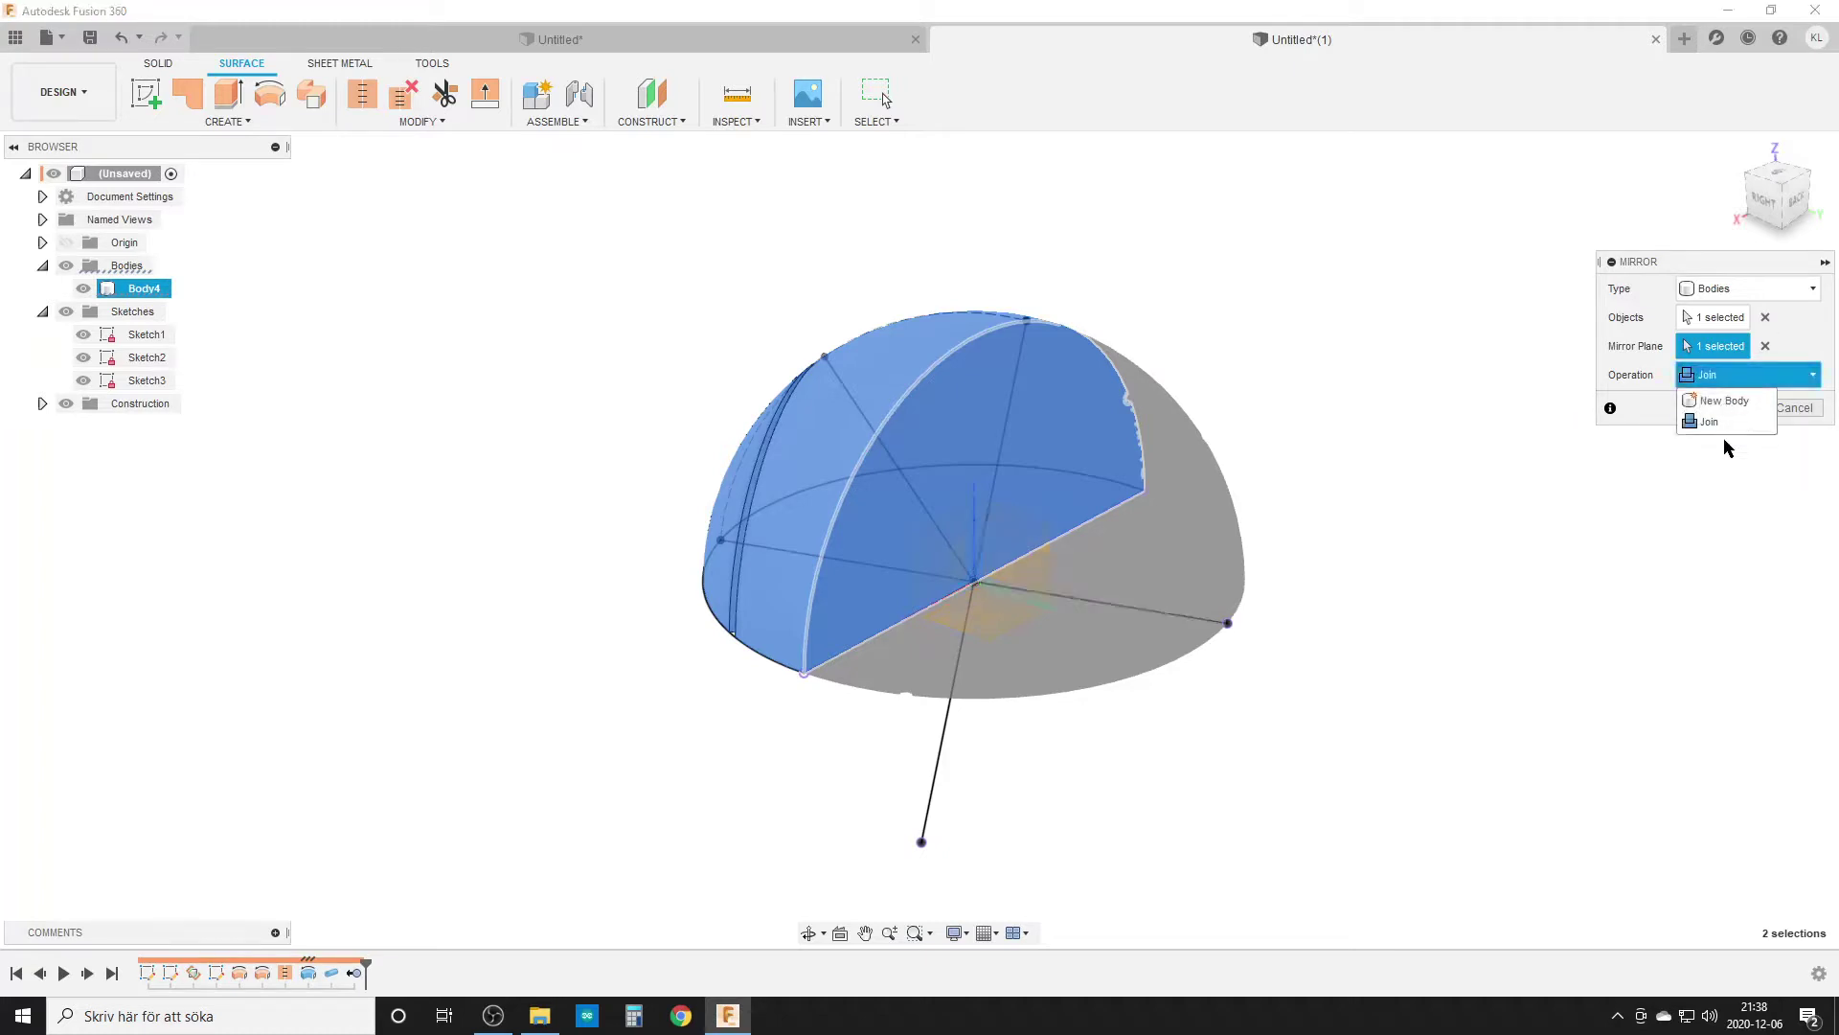
{"action": "left_click", "coordinate": [1711, 422]}
{"action": "left_click", "coordinate": [1748, 410]}
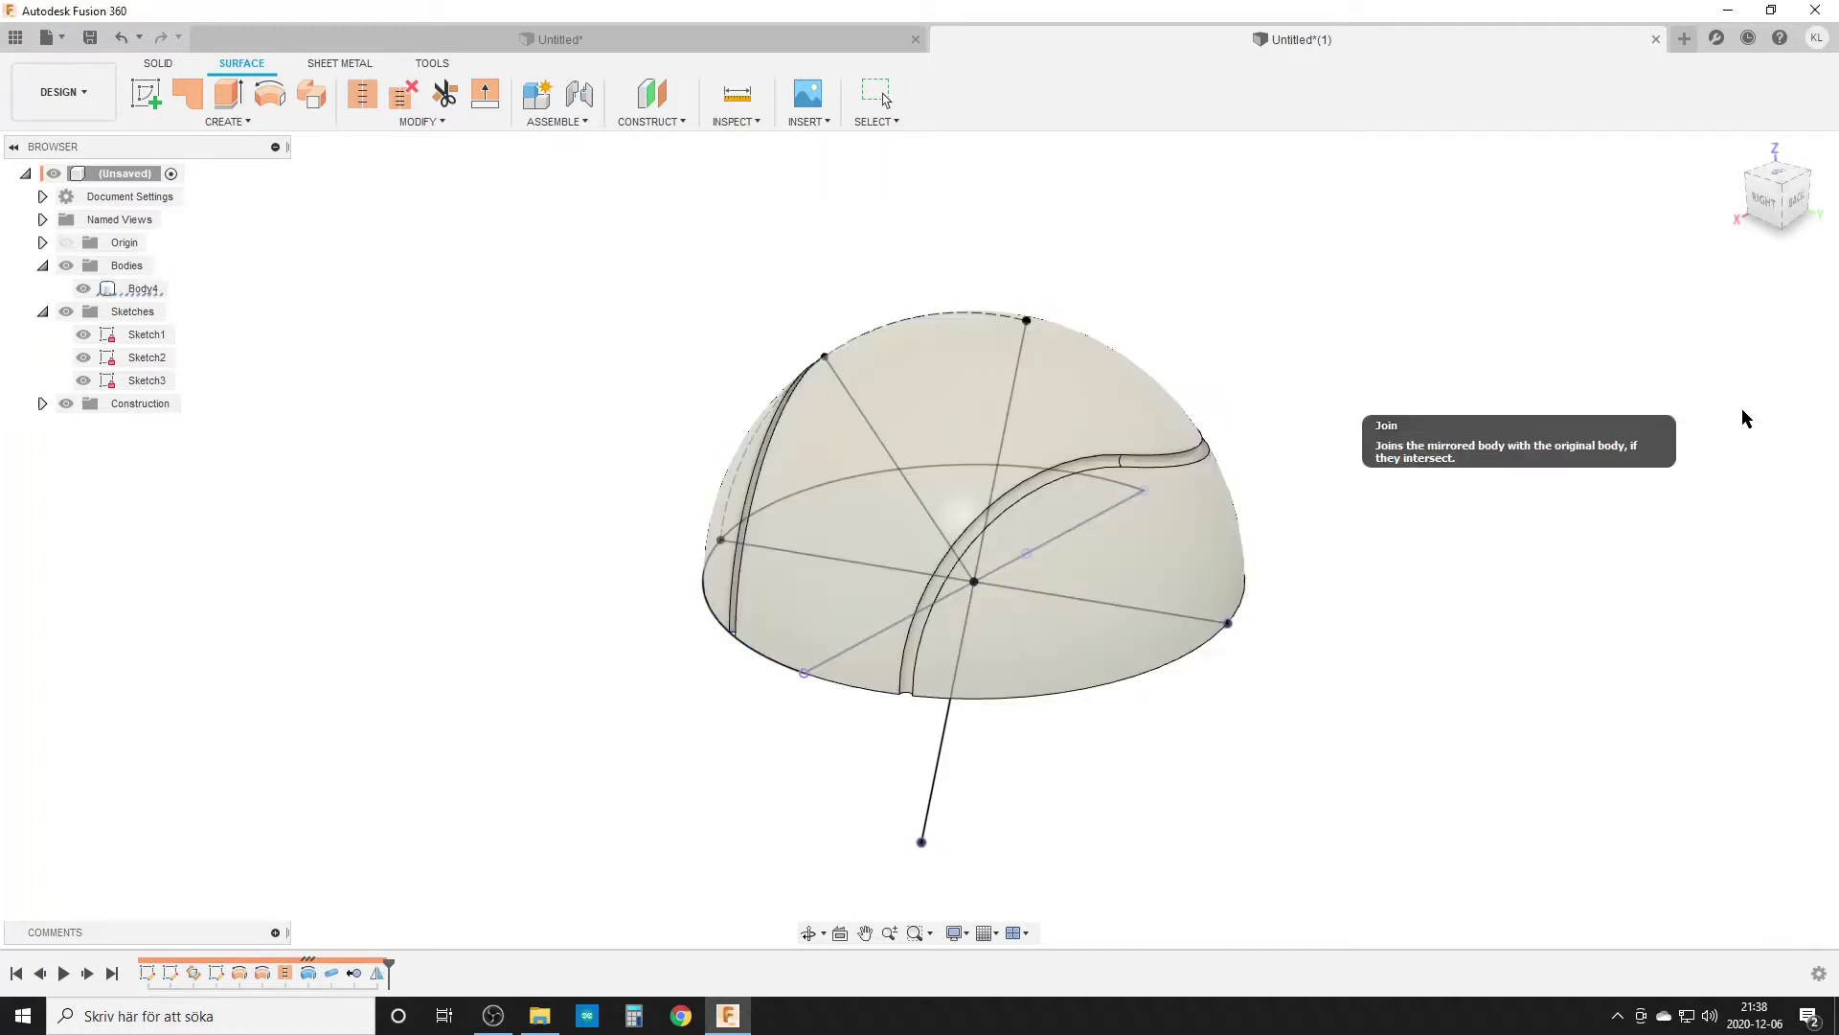
Mirror the dome Body4 across its flat base with Join to form a full sphere
{"action": "type", "text": "s"}
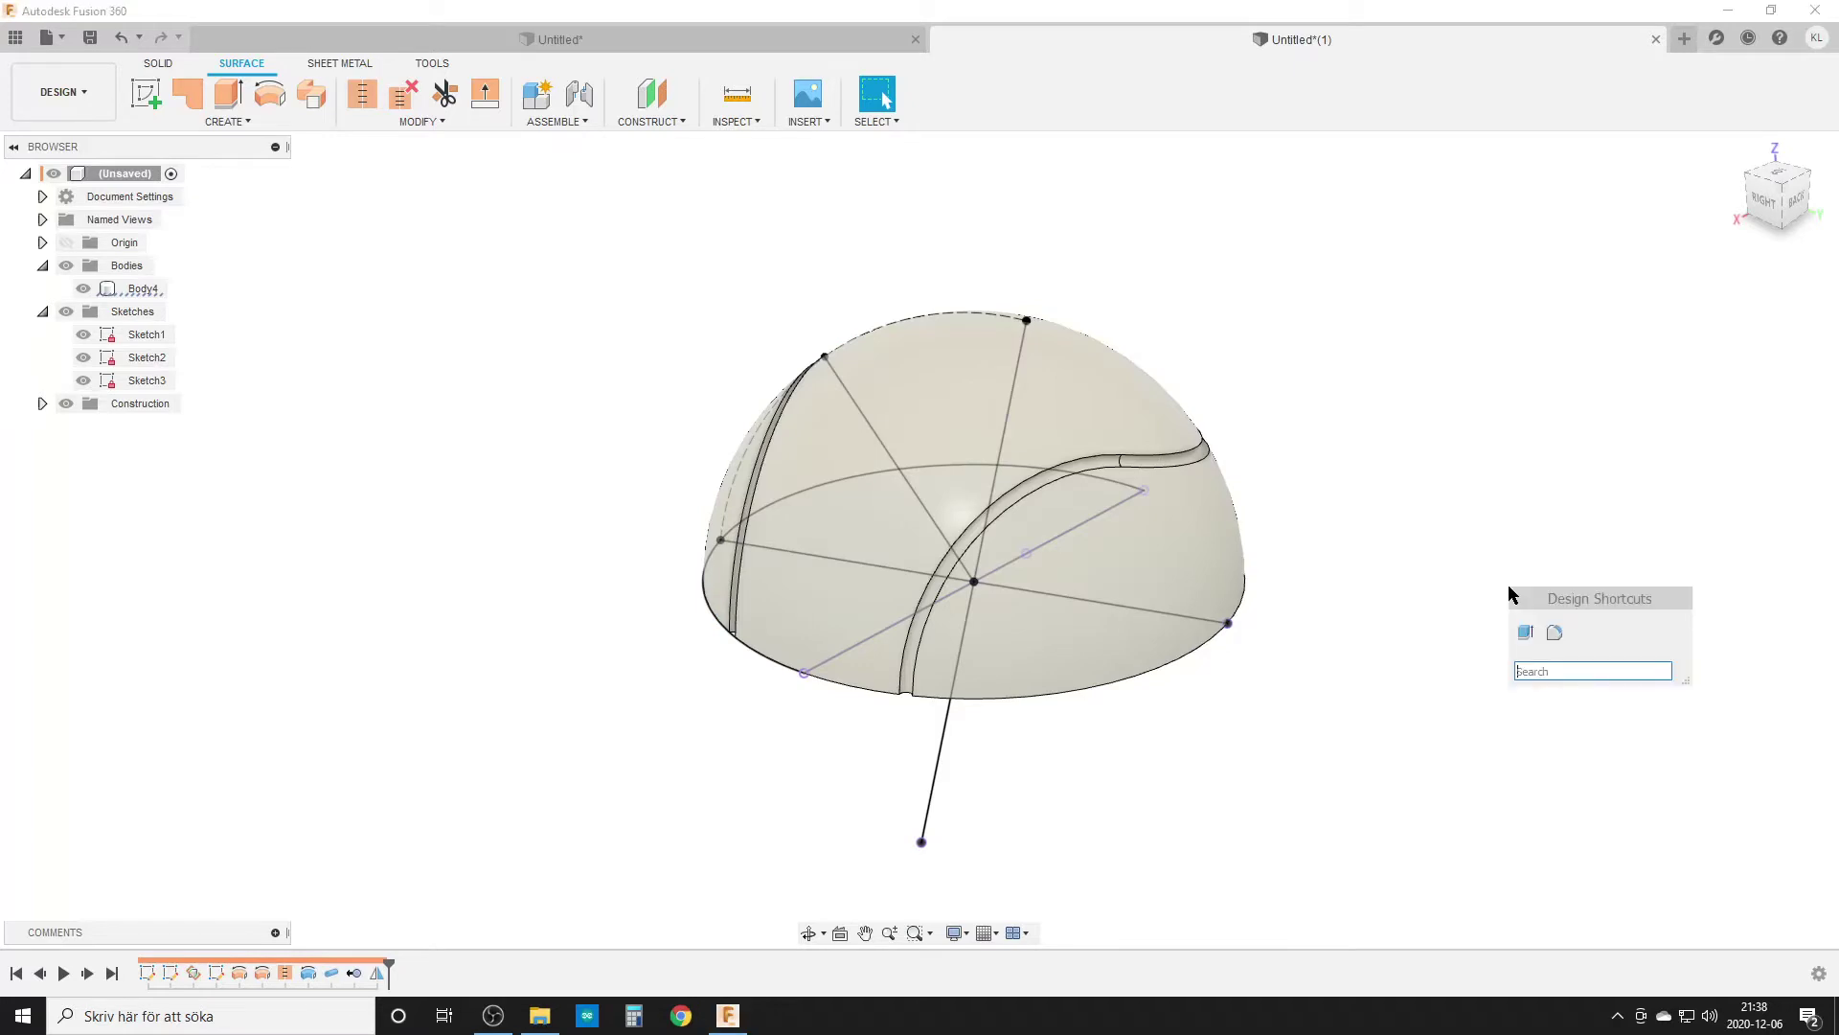
{"action": "type", "text": "mirr"}
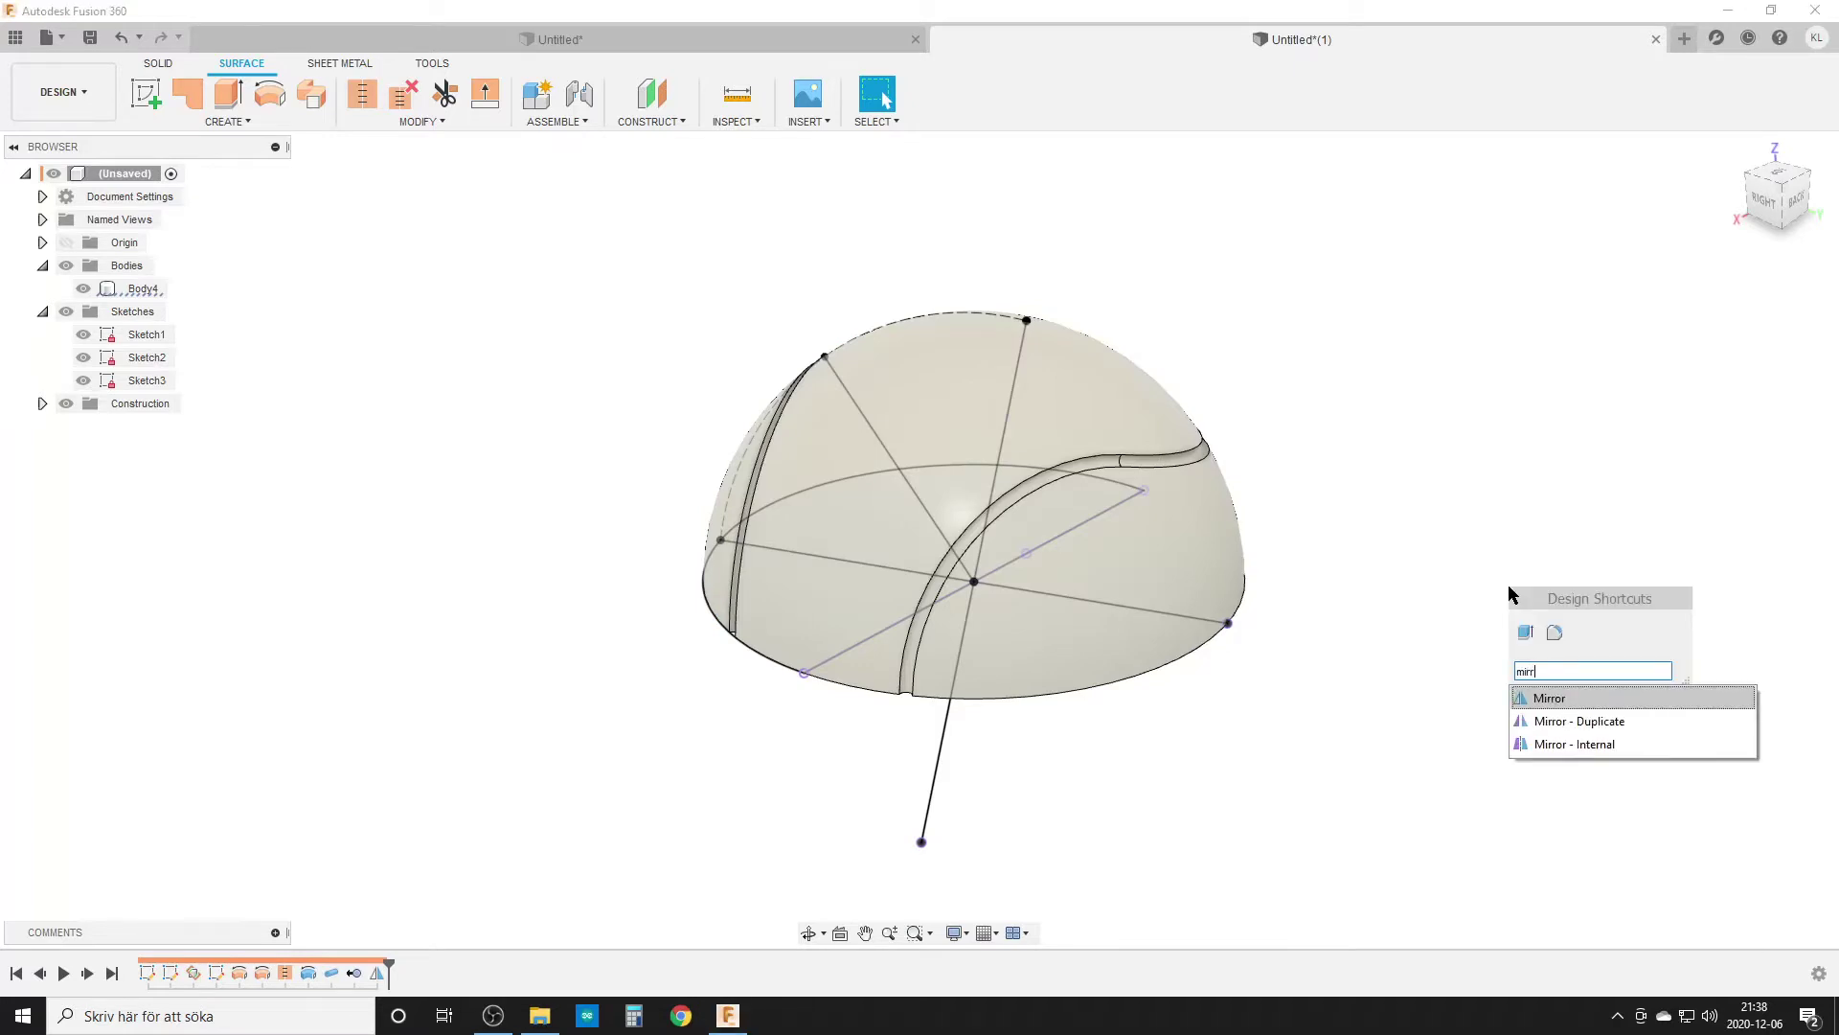
{"action": "left_click", "coordinate": [1580, 697]}
{"action": "left_click", "coordinate": [1088, 422]}
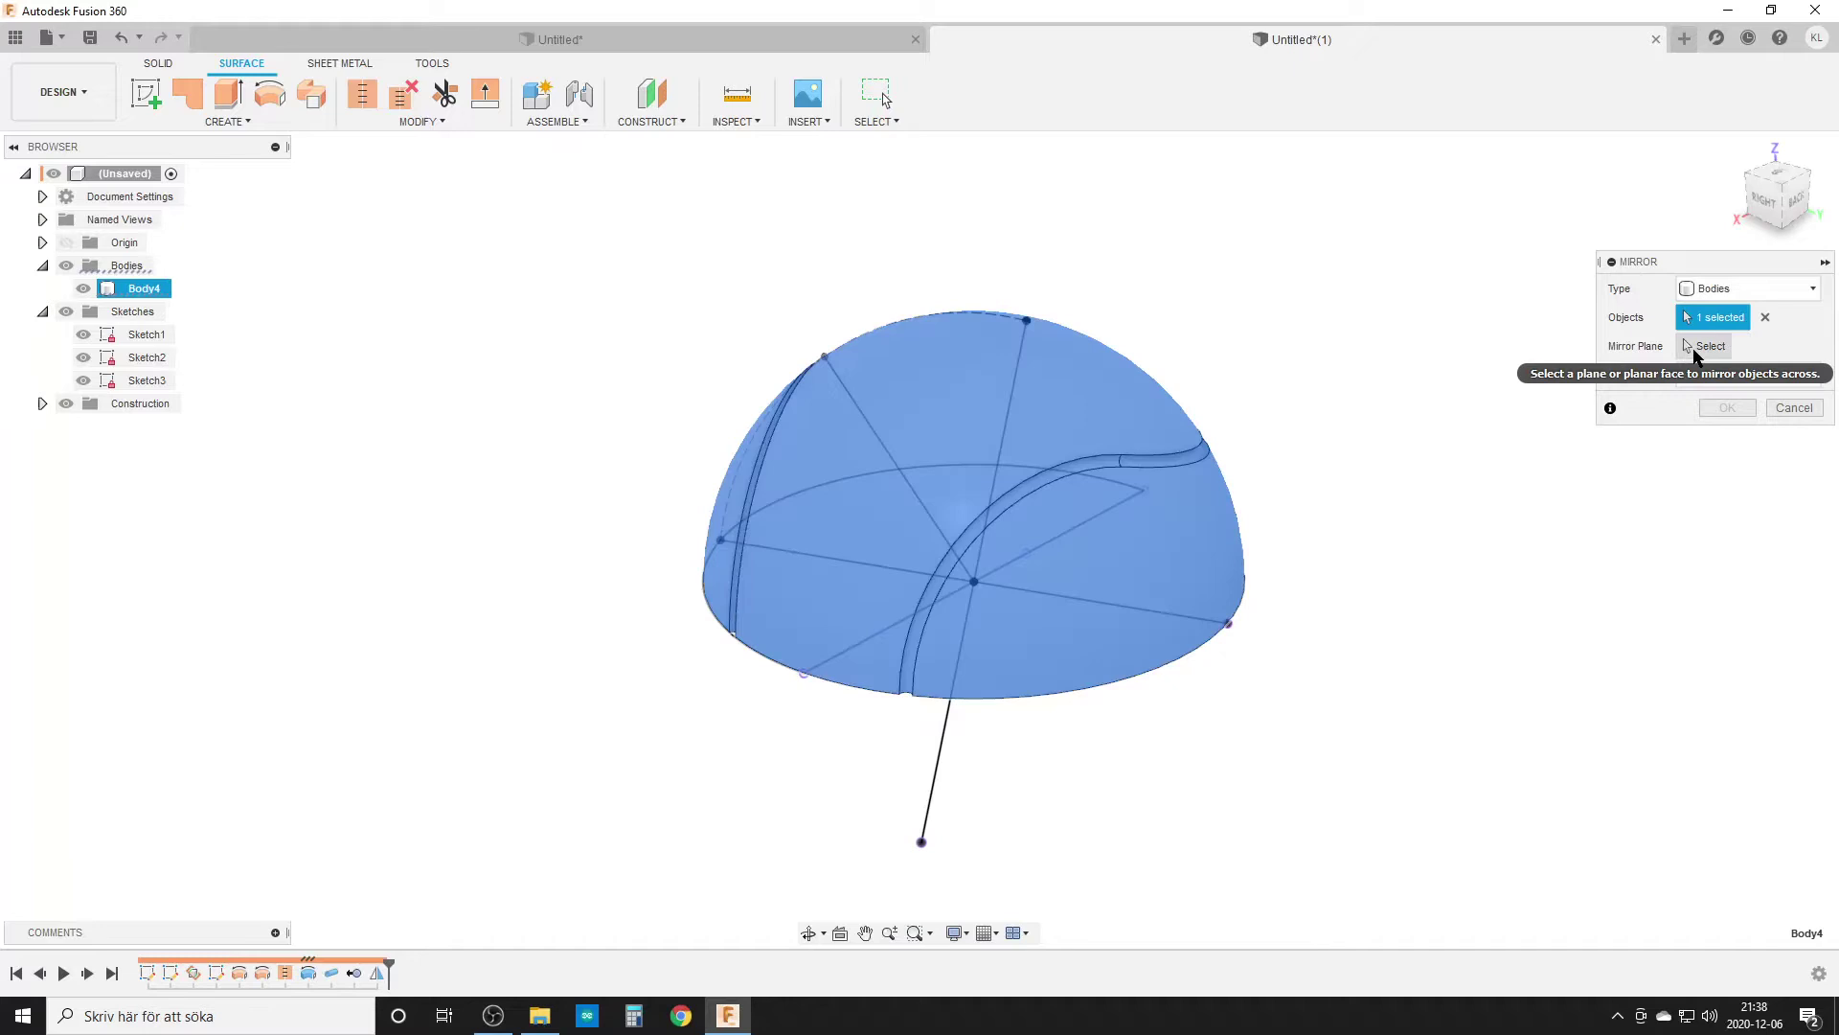
{"action": "middle_click_drag", "start_coordinate": [1513, 450], "coordinate": [1159, 477], "text": "shift"}
{"action": "left_click", "coordinate": [1159, 477]}
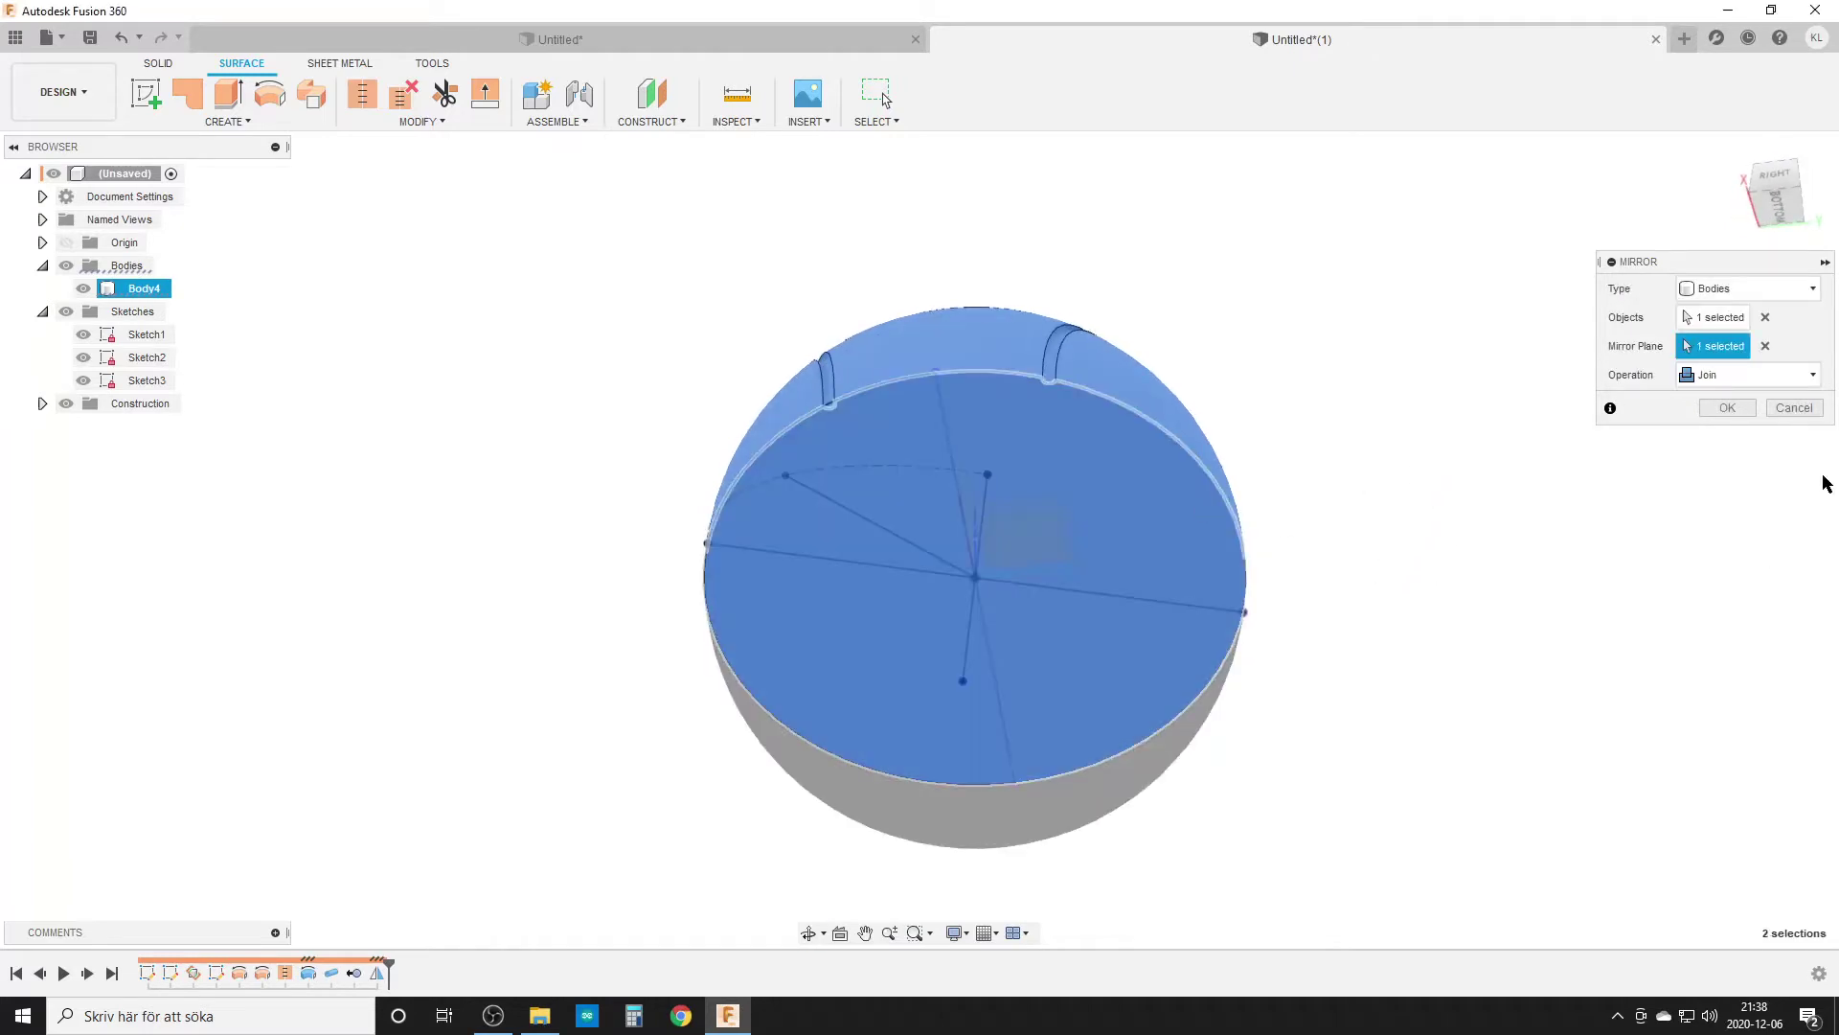
{"action": "left_click", "coordinate": [1725, 410]}
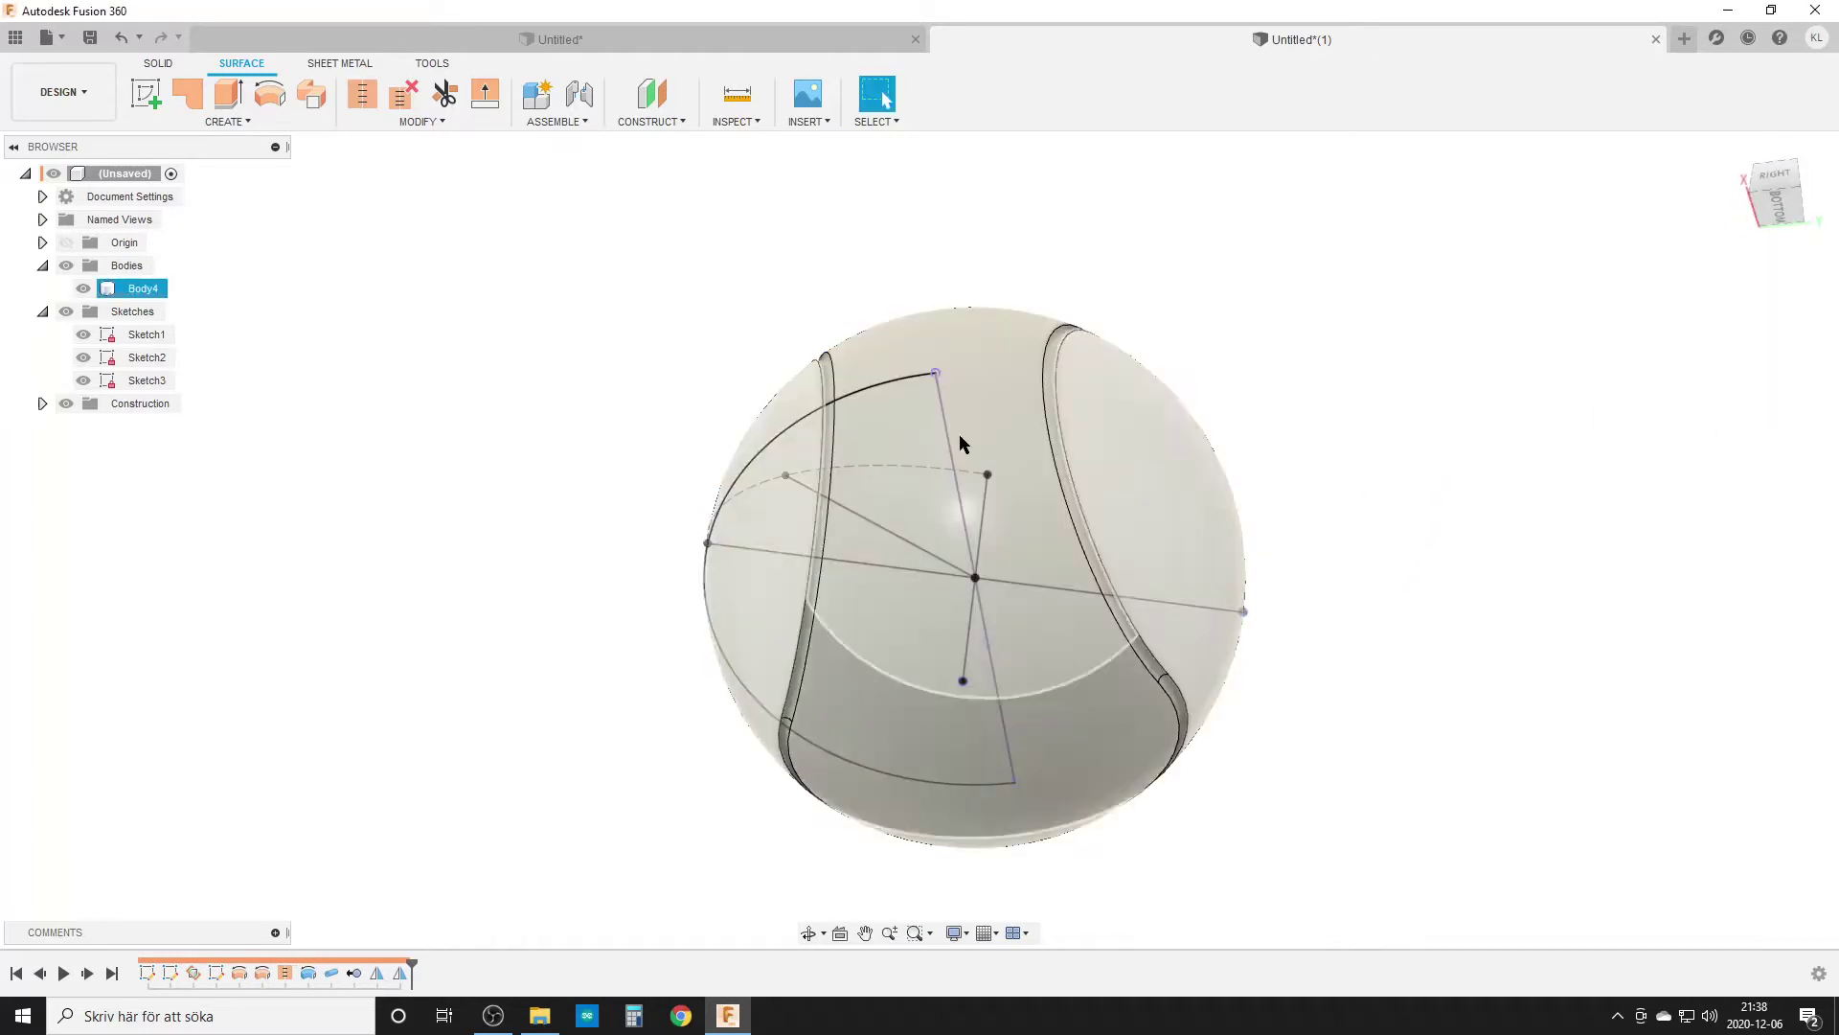
Hide the Sketches folder and orbit around the ball to inspect the continuous seam groove
{"action": "left_click", "coordinate": [65, 311]}
{"action": "mouse_move", "coordinate": [537, 445]}
{"action": "middle_mouse_down", "text": "shift"}
{"action": "mouse_move", "coordinate": [623, 534]}
{"action": "mouse_move", "coordinate": [781, 604]}
{"action": "mouse_move", "coordinate": [698, 628]}
{"action": "mouse_move", "coordinate": [694, 534]}
{"action": "mouse_move", "coordinate": [833, 525]}
{"action": "mouse_move", "coordinate": [727, 526]}
{"action": "mouse_move", "coordinate": [674, 558]}
{"action": "mouse_move", "coordinate": [692, 526]}
{"action": "middle_mouse_up", "text": "shift"}
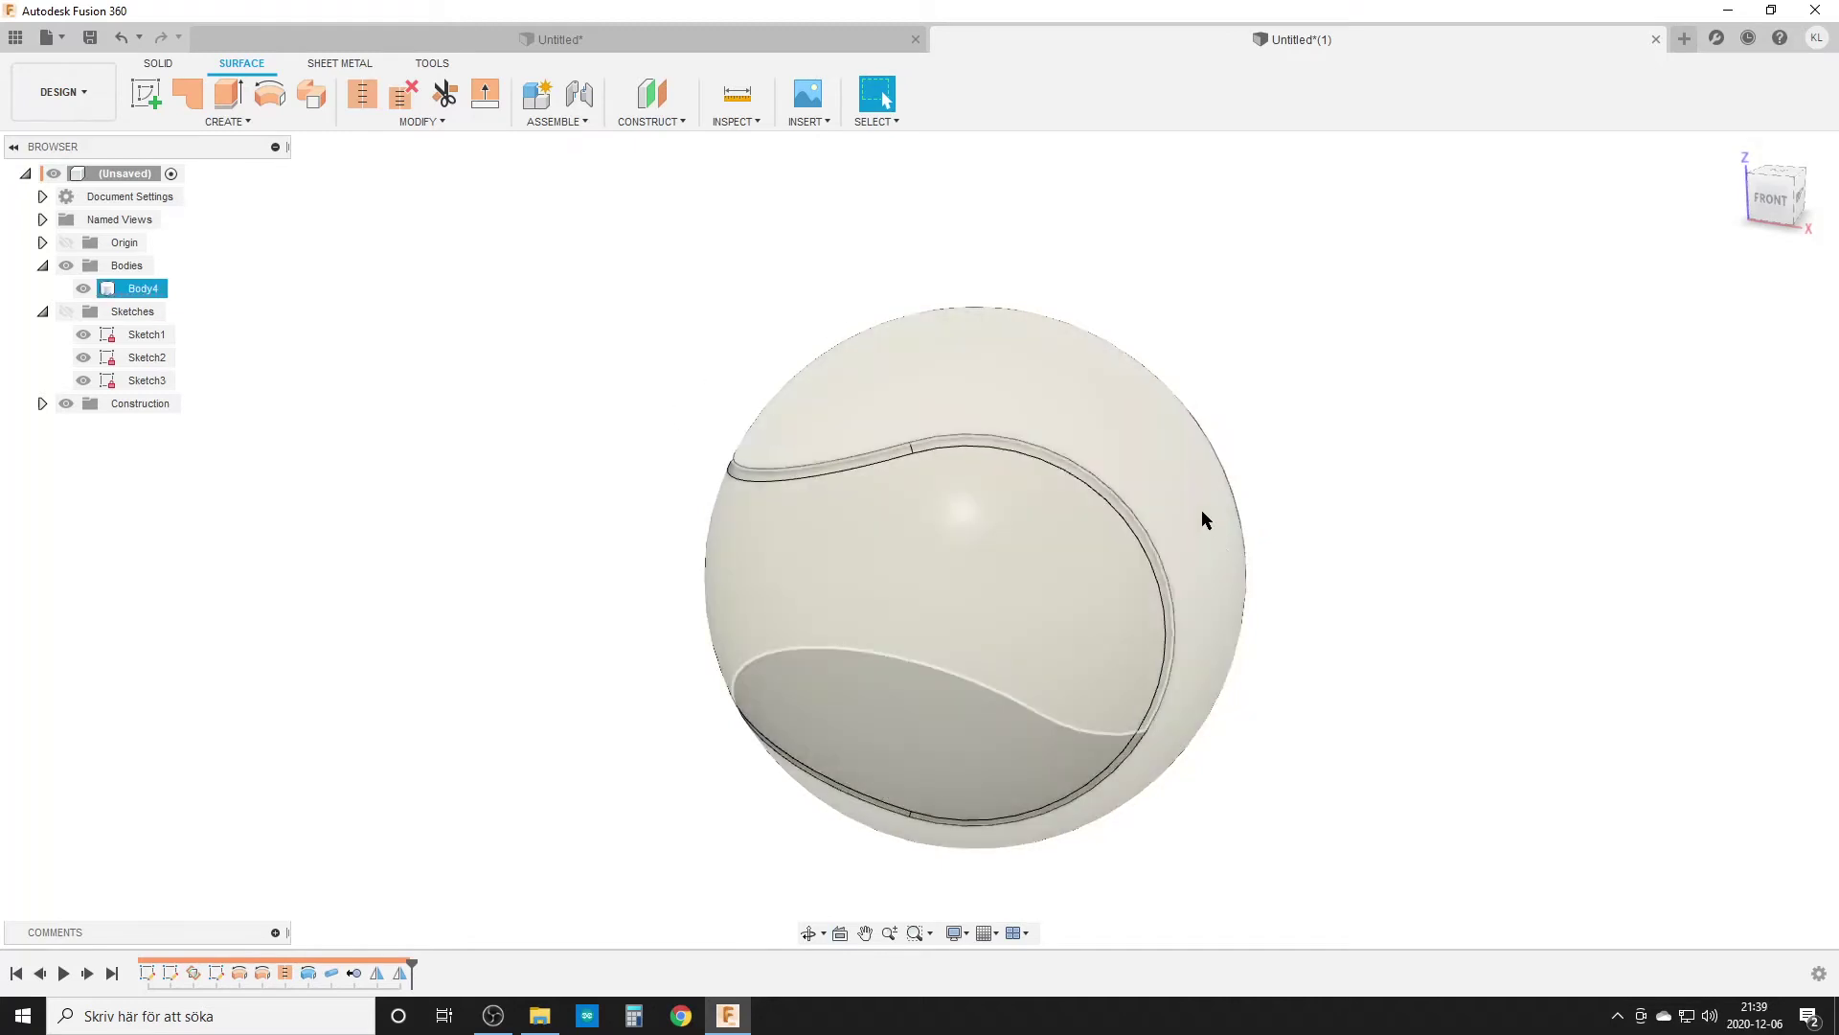
{"action": "middle_click_drag", "start_coordinate": [1203, 517], "coordinate": [1310, 693], "text": "shift"}
{"action": "key", "text": "Escape"}
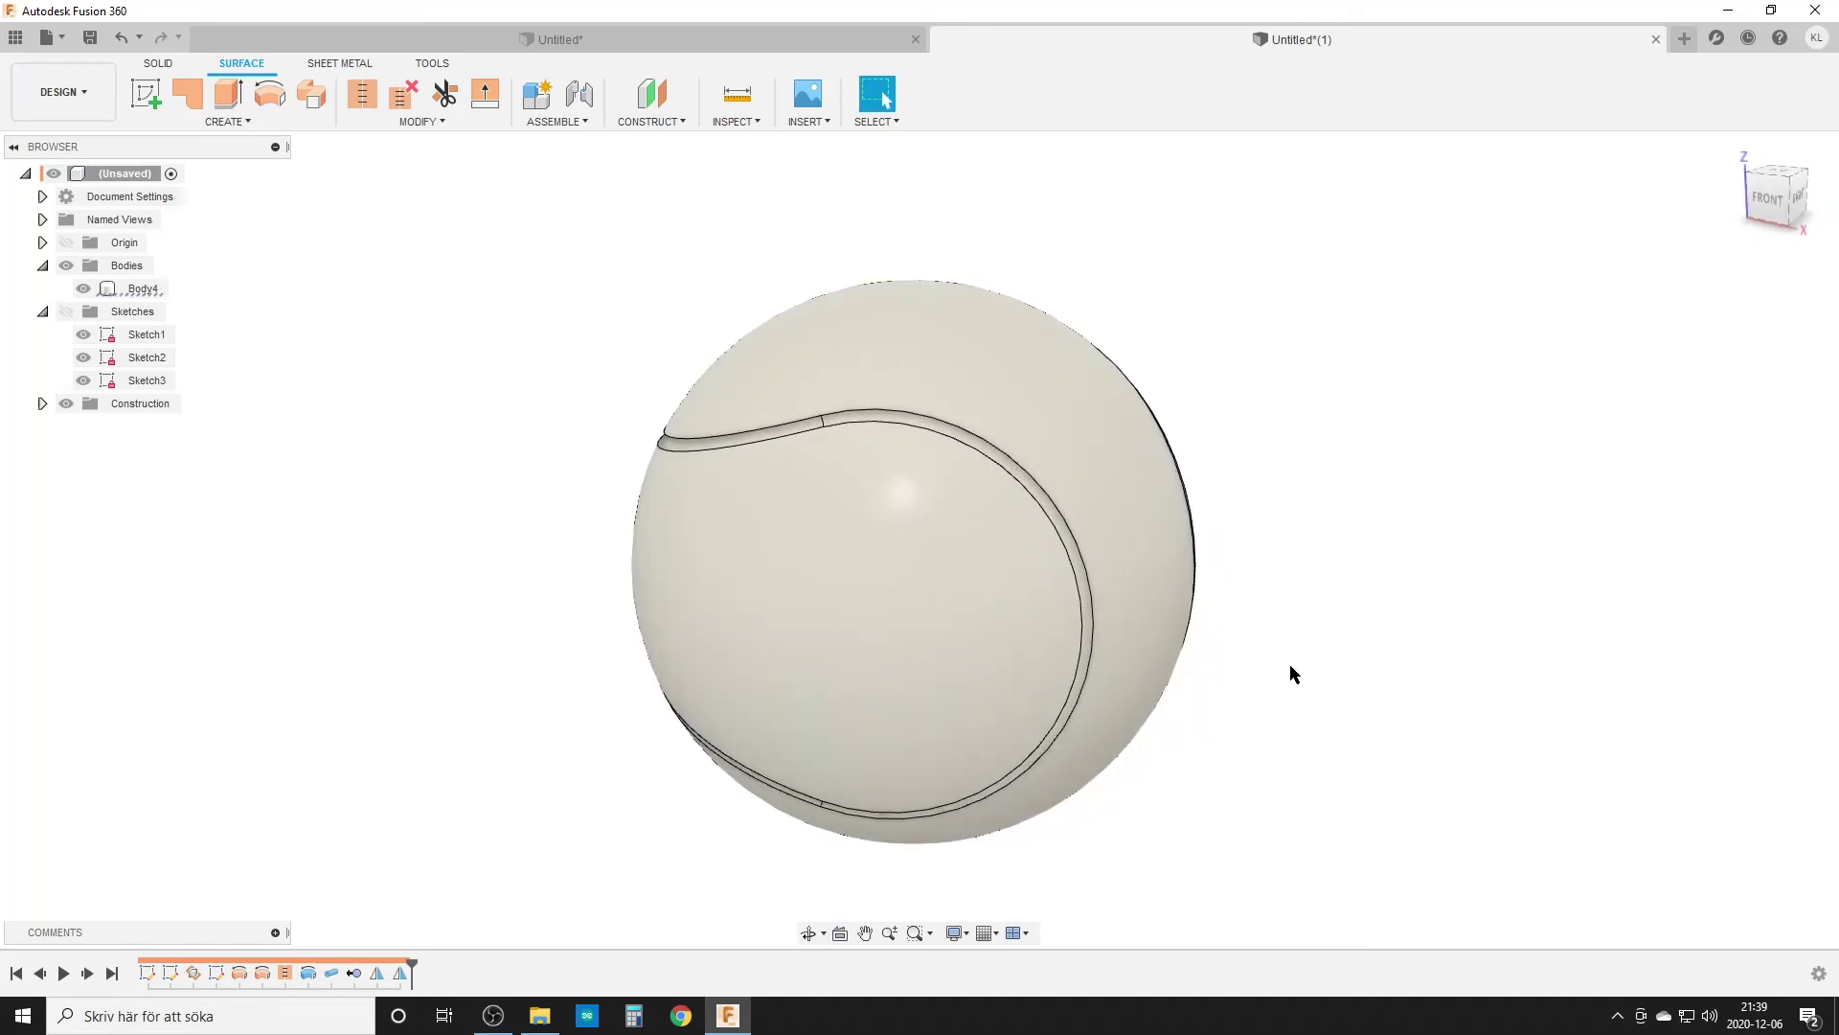